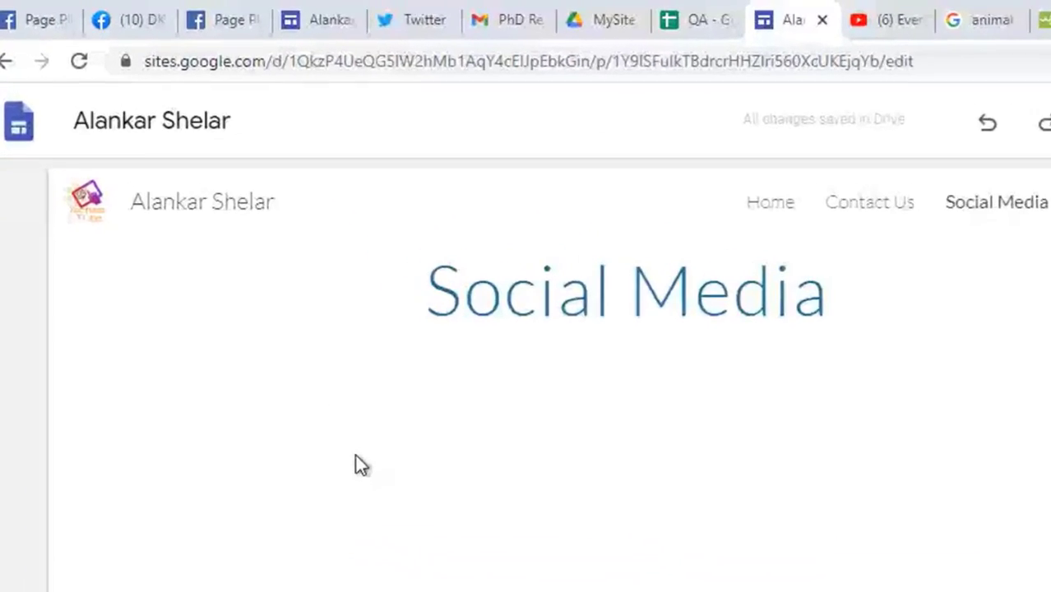
Step: Go back to the DKTE Facebook tab and reload facebook.com/dktestei
click(92, 13)
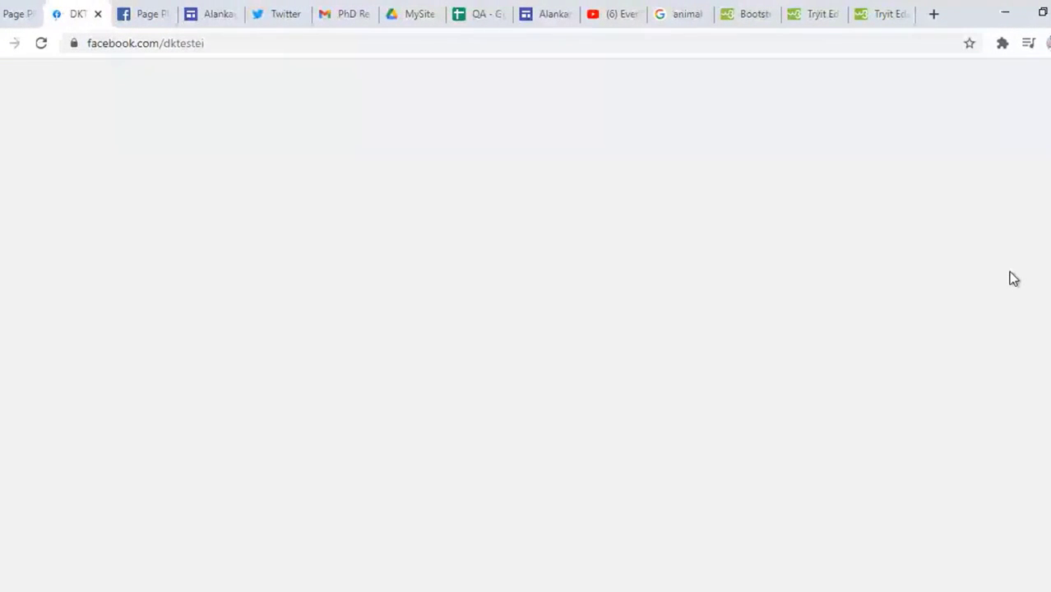
click(252, 40)
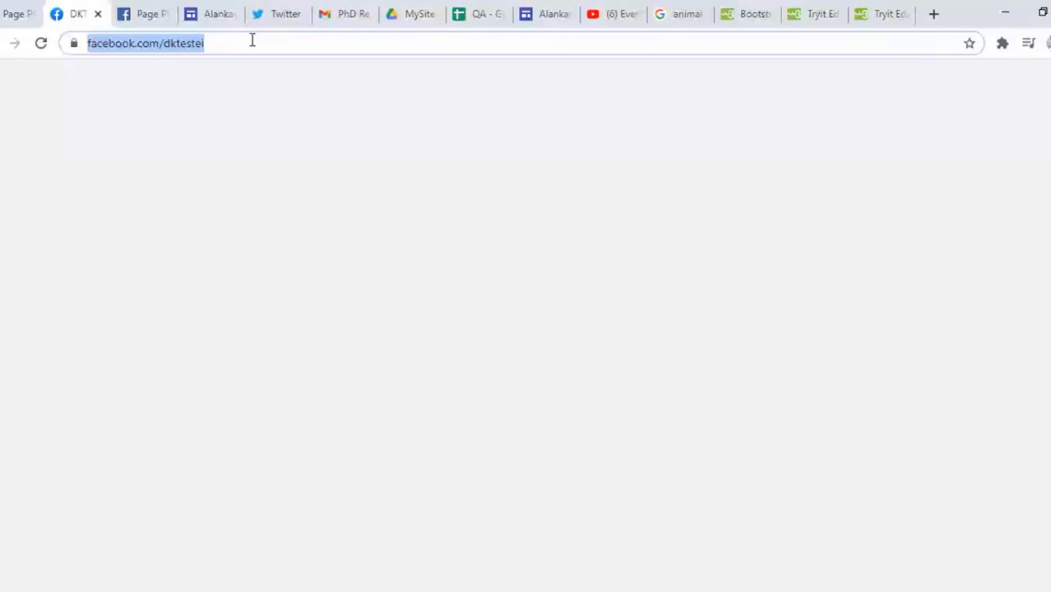
key(Return)
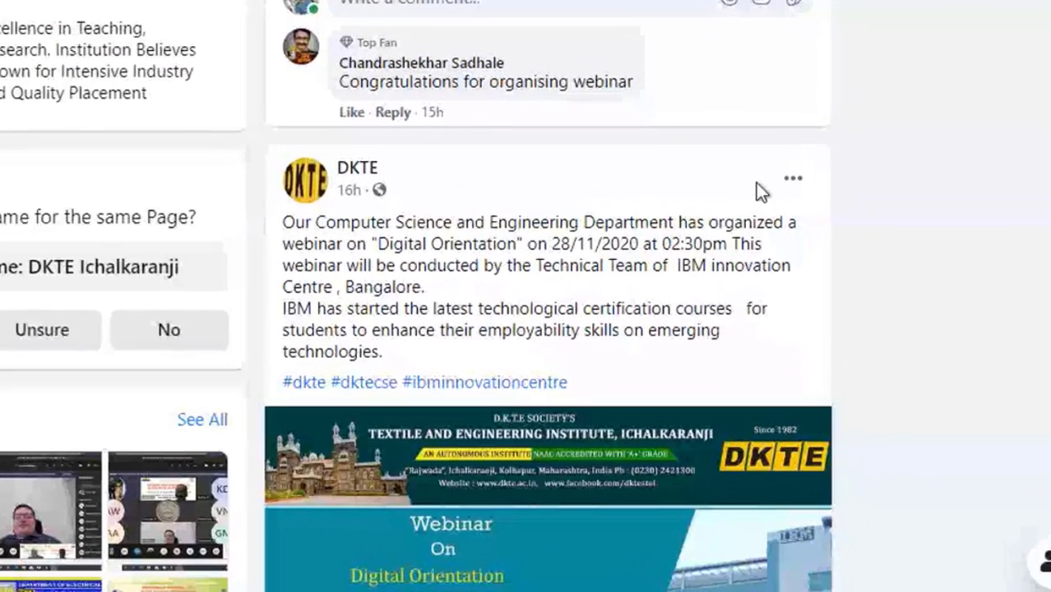
Step: Choose Embed on the Digital Orientation webinar post and preview it in the Embedded Posts generator
click(794, 183)
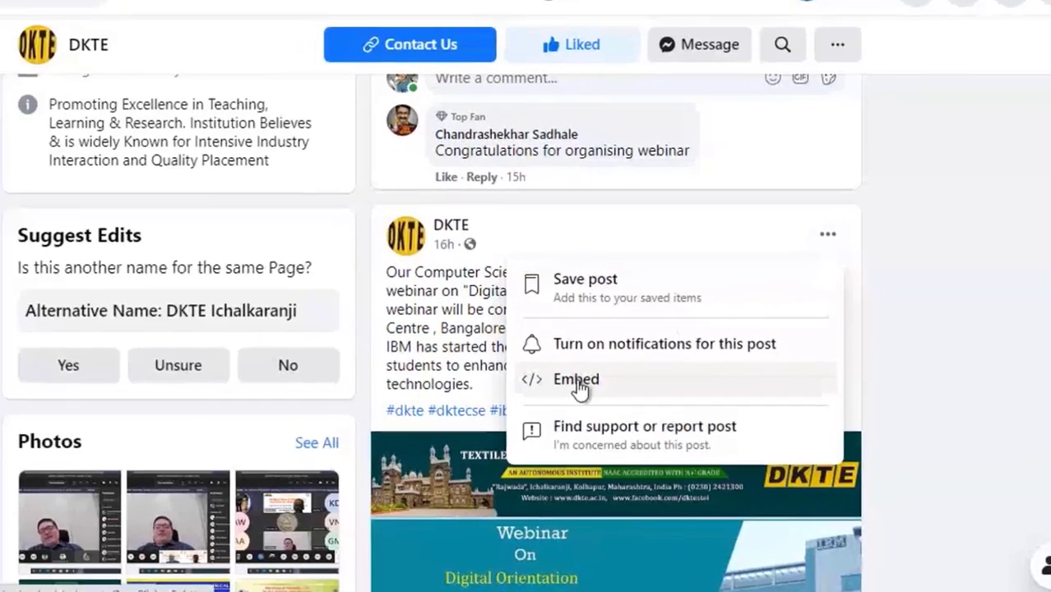
click(503, 349)
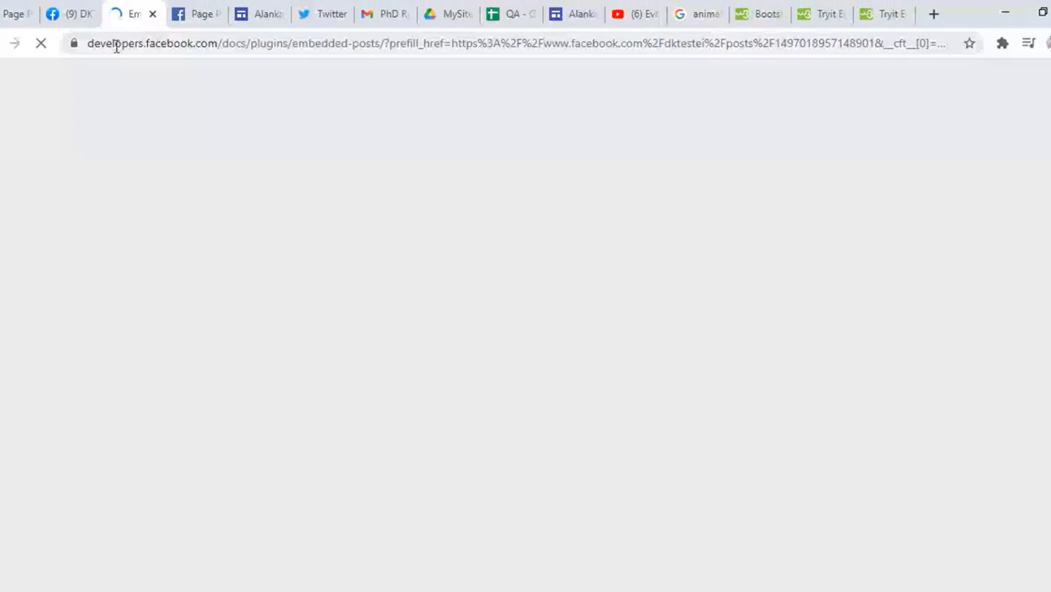
drag(136, 69, 289, 74)
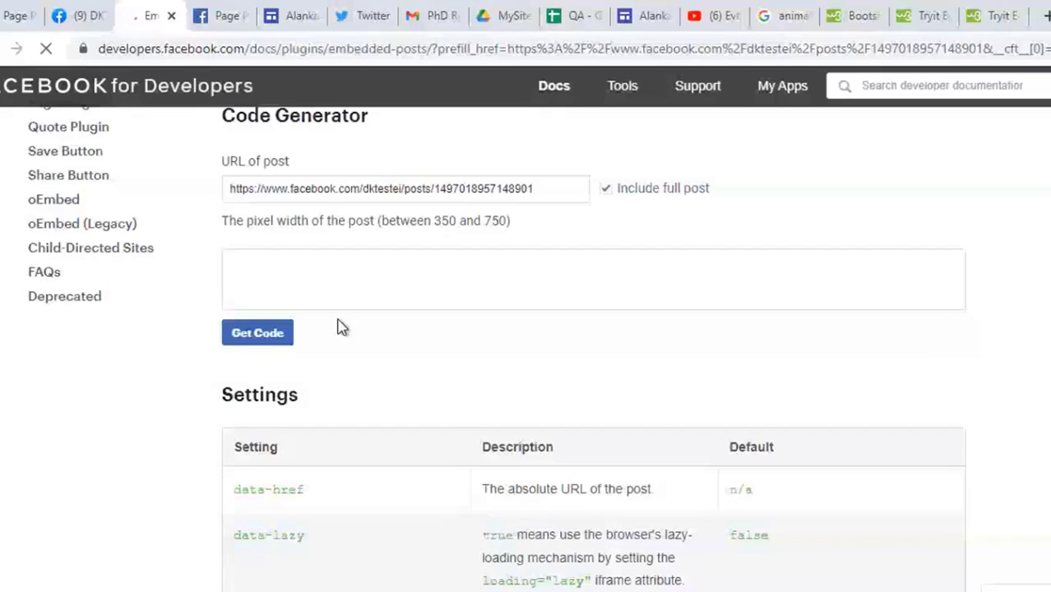
drag(546, 191, 217, 204)
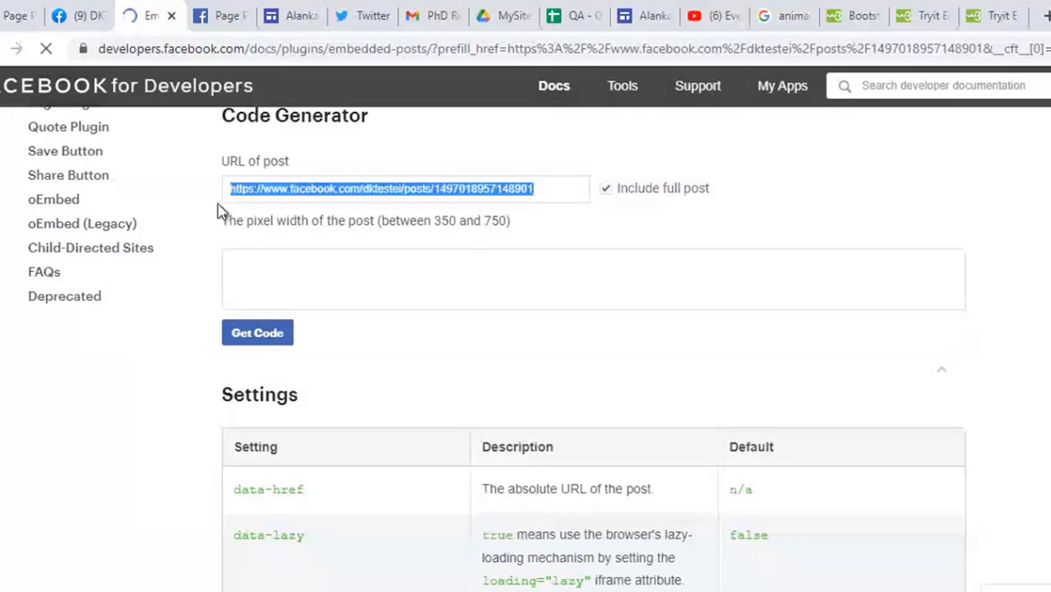
click(118, 446)
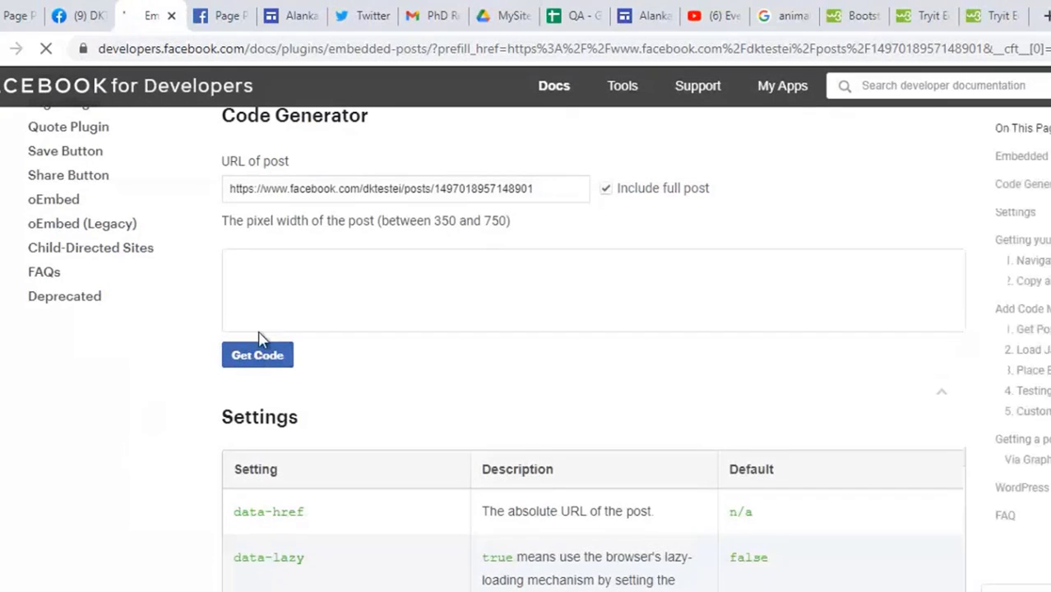
click(258, 360)
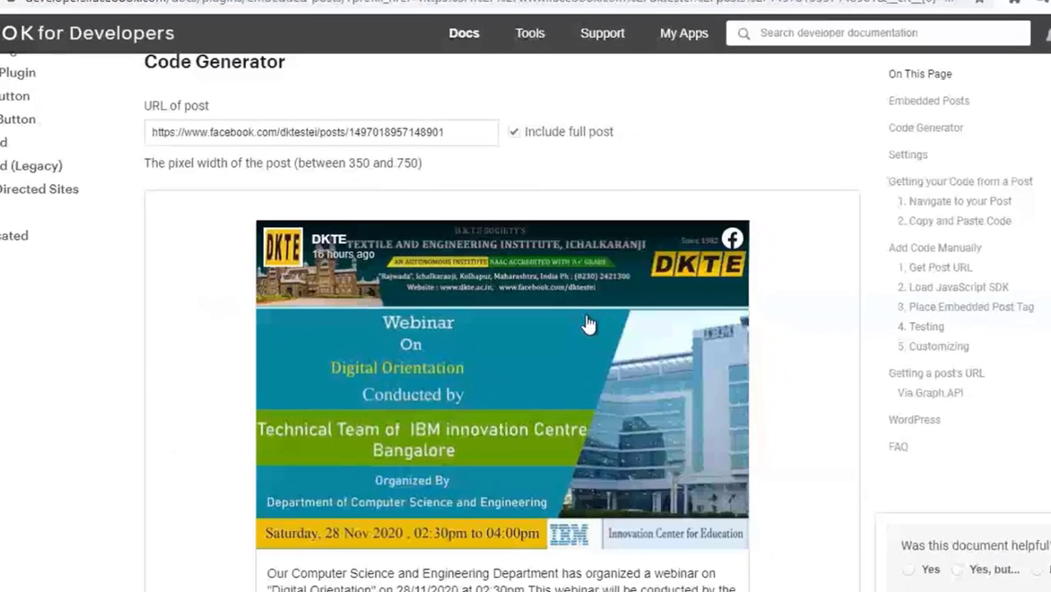
scroll(408, 367, down, 1)
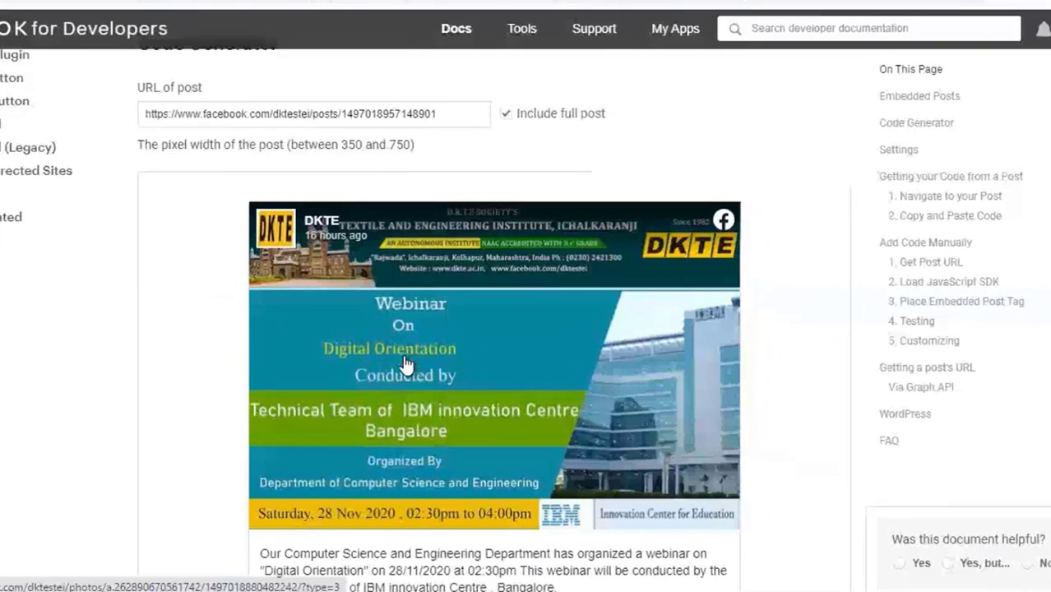
scroll(404, 366, down, 6)
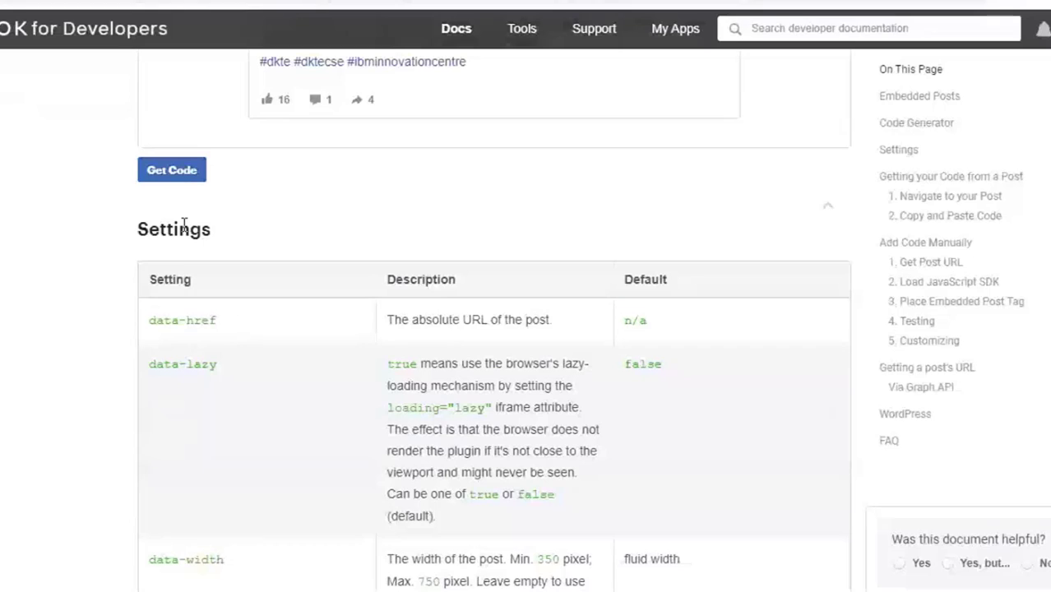
Step: Show the webinar post's 552×560 iframe embed code and select all of it
click(175, 178)
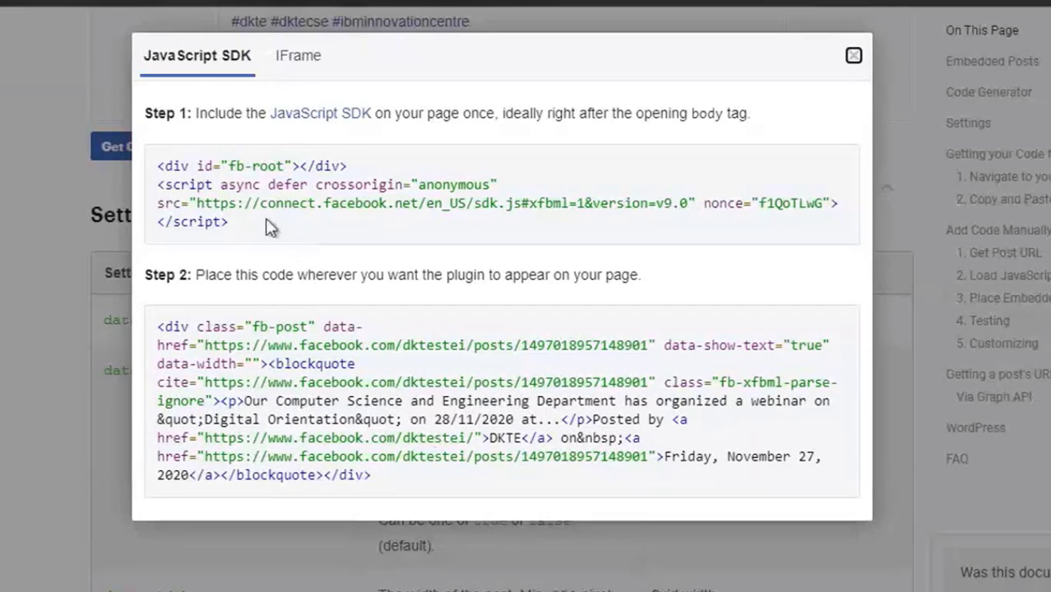
click(301, 64)
drag(407, 274, 138, 168)
key(ctrl+c)
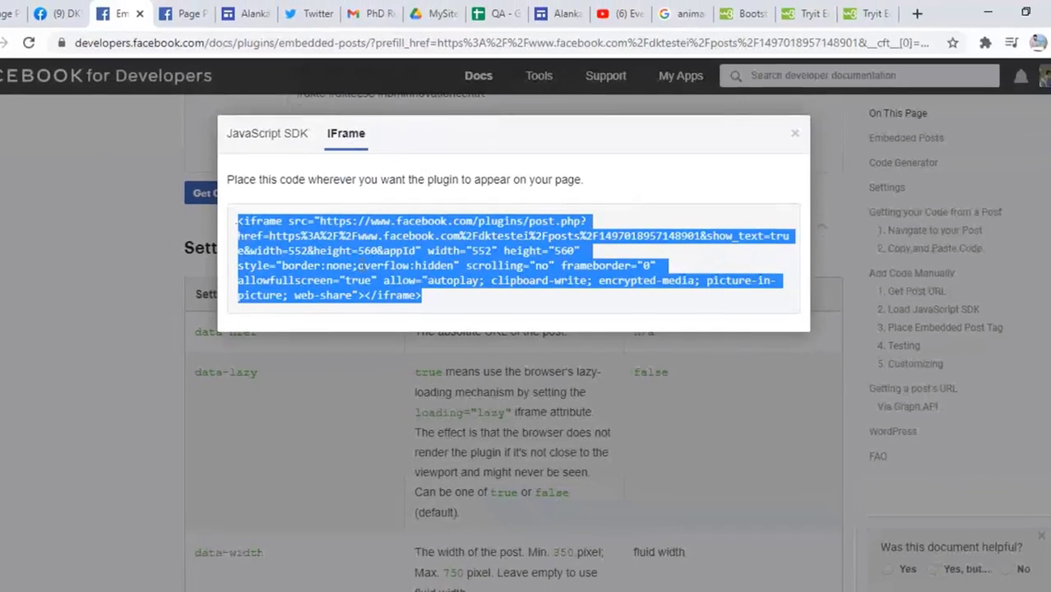
Step: Embed the copied Facebook iframe code on the Google Sites Social Media page
click(444, 15)
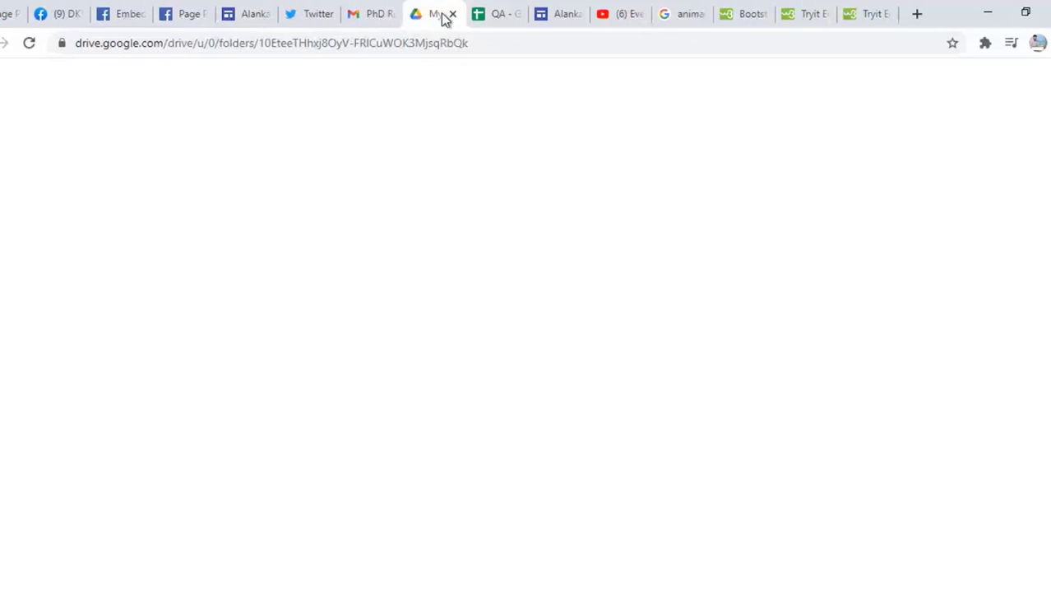
click(564, 17)
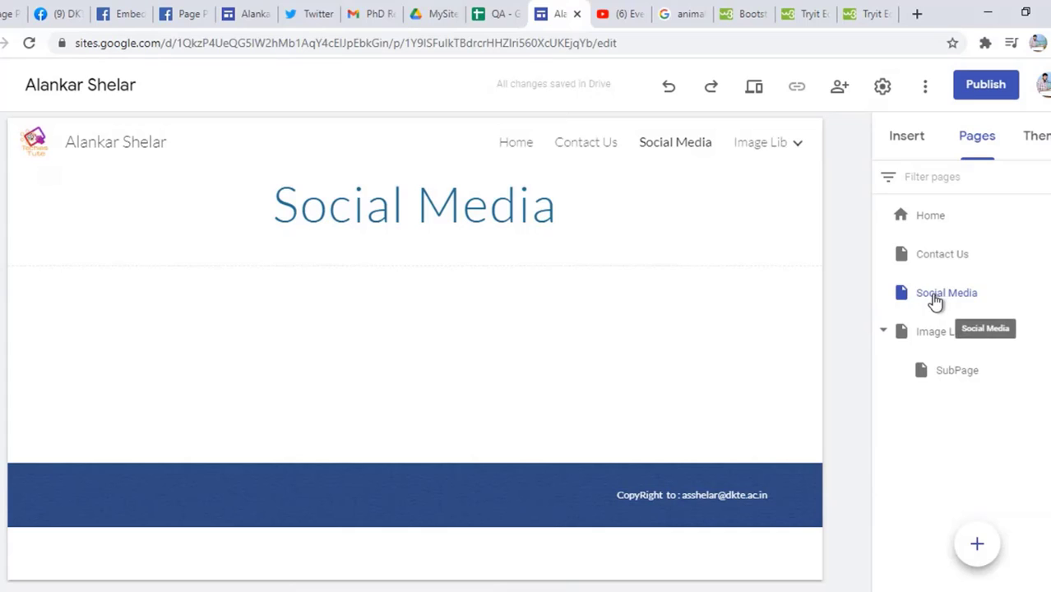
click(898, 144)
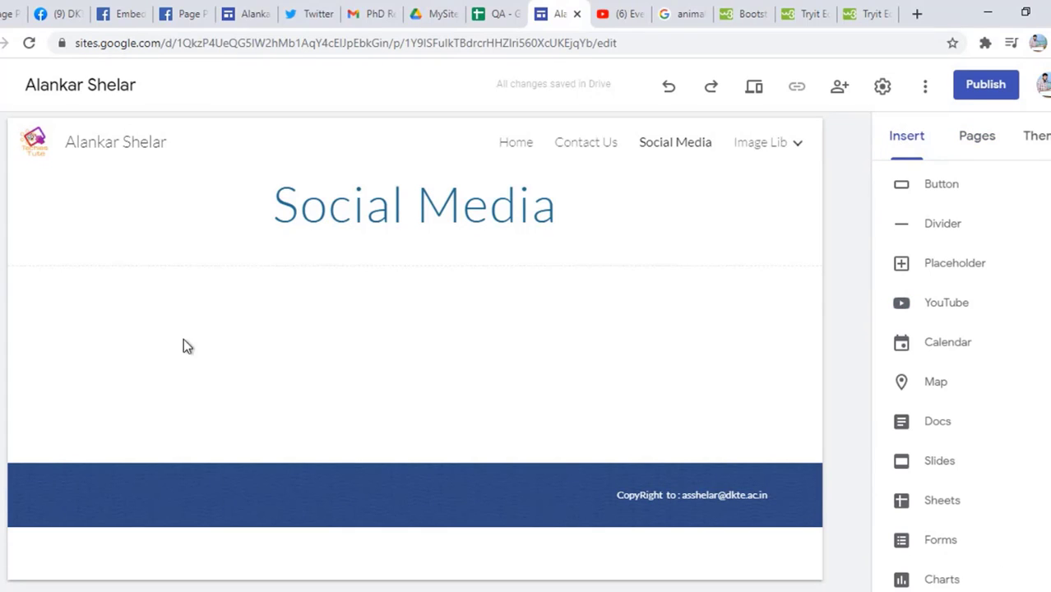
double_click(101, 291)
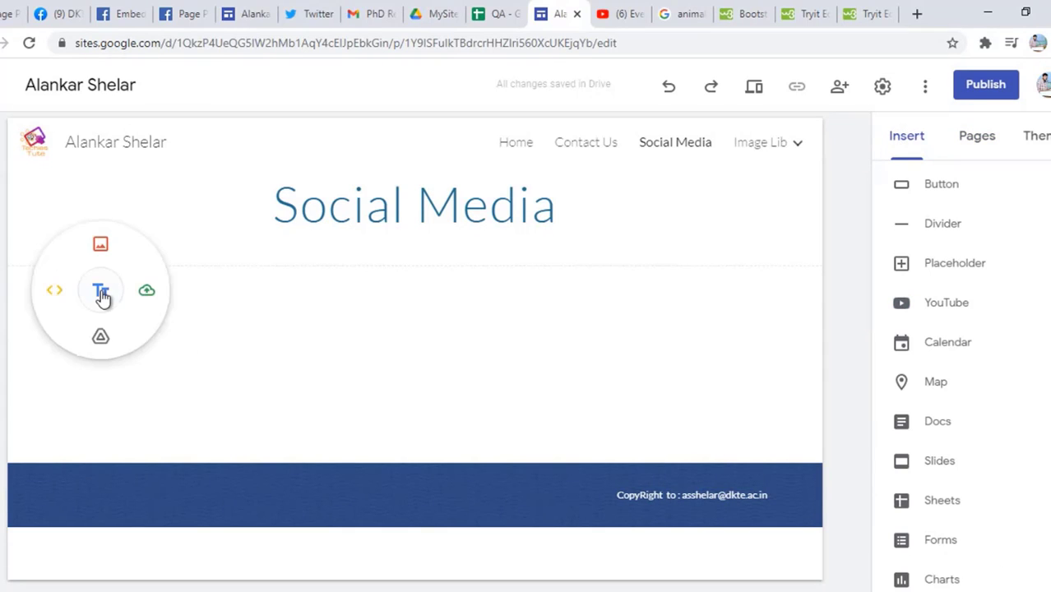
click(51, 292)
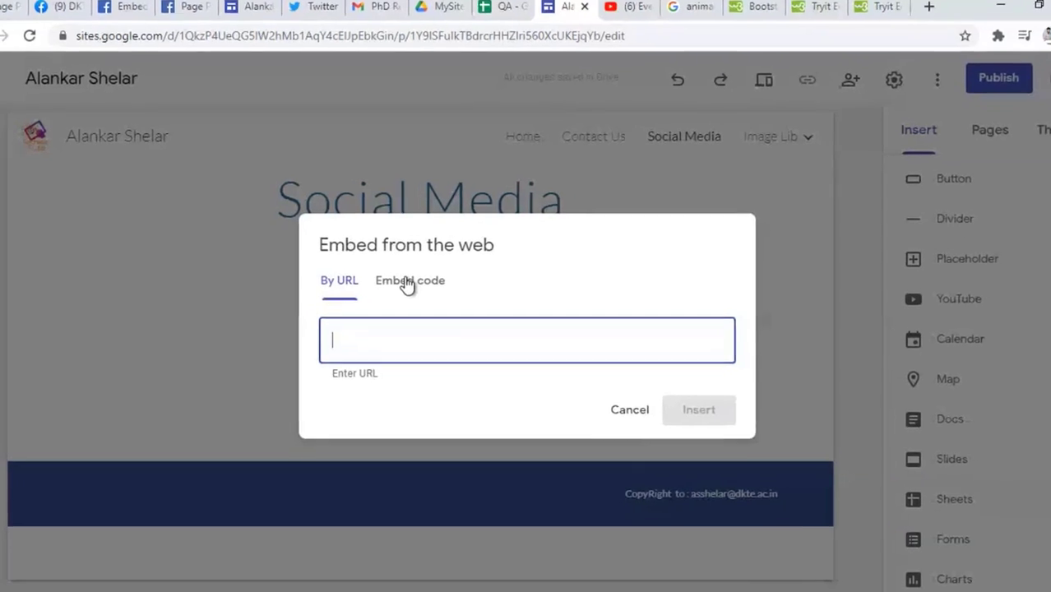
click(407, 282)
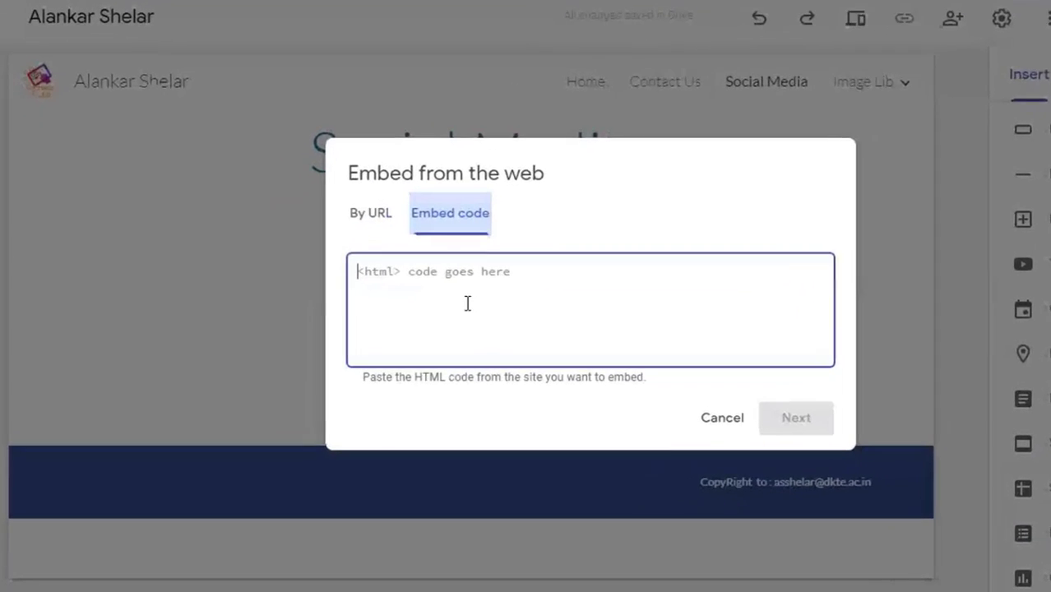
key(ctrl+v)
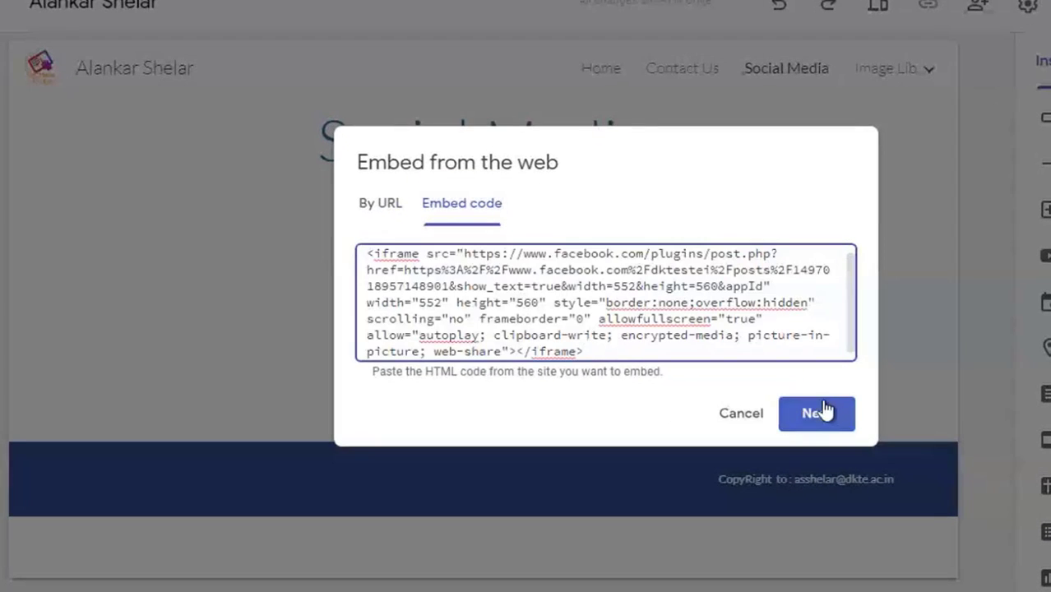
click(823, 412)
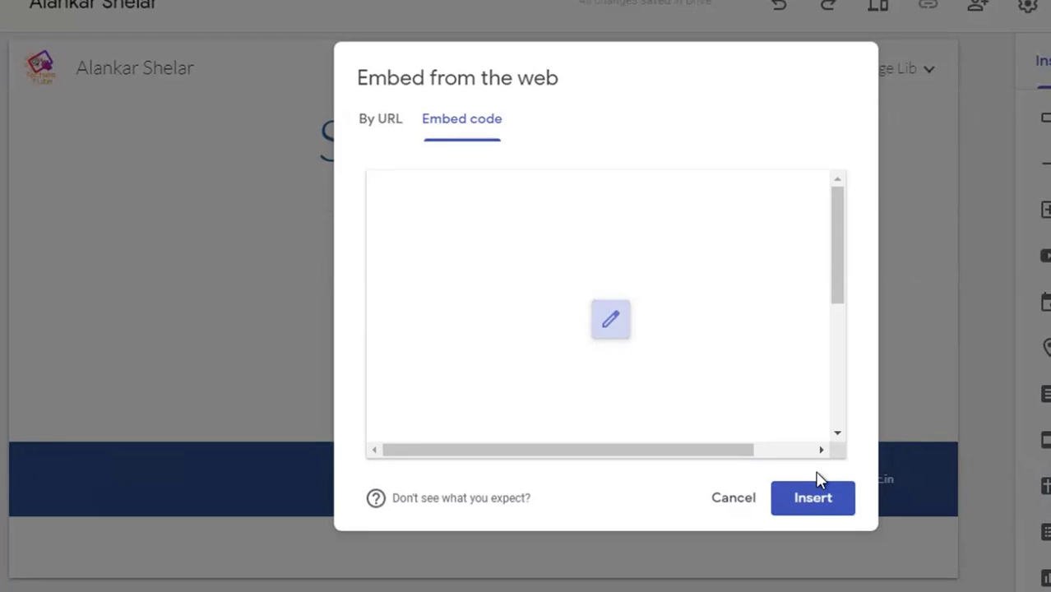
click(805, 502)
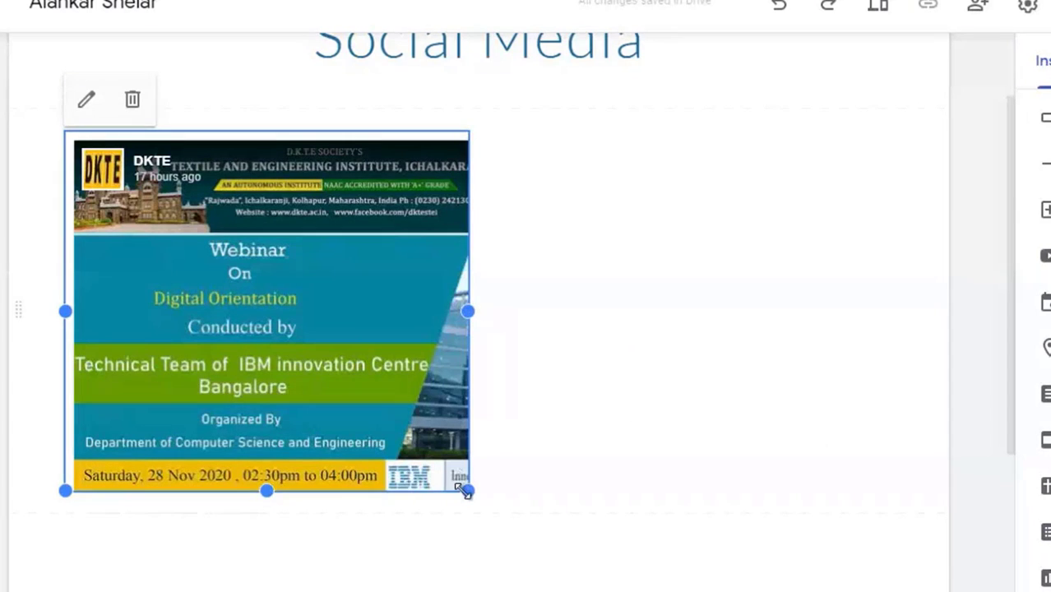
Step: Enlarge the embedded webinar post frame so its caption text shows
drag(464, 491, 438, 577)
drag(257, 360, 257, 444)
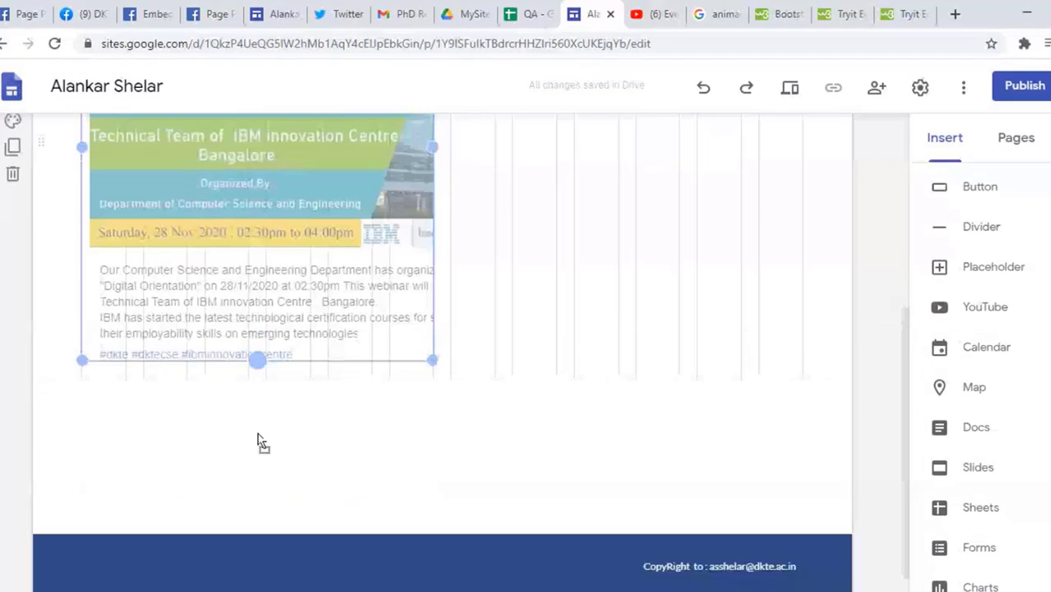
scroll(401, 333, up, 4)
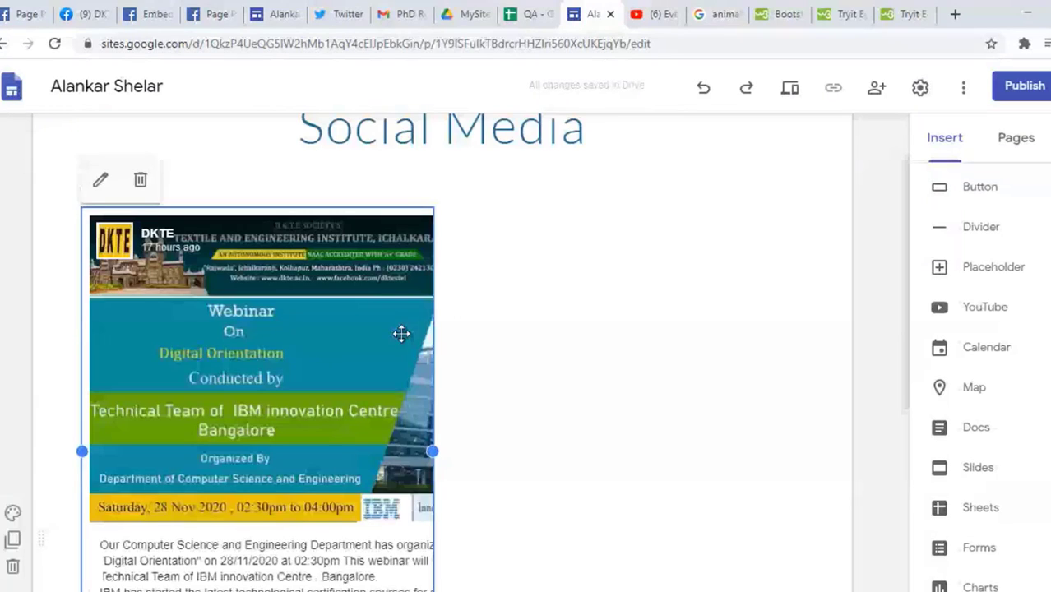
scroll(1008, 313, up, 10)
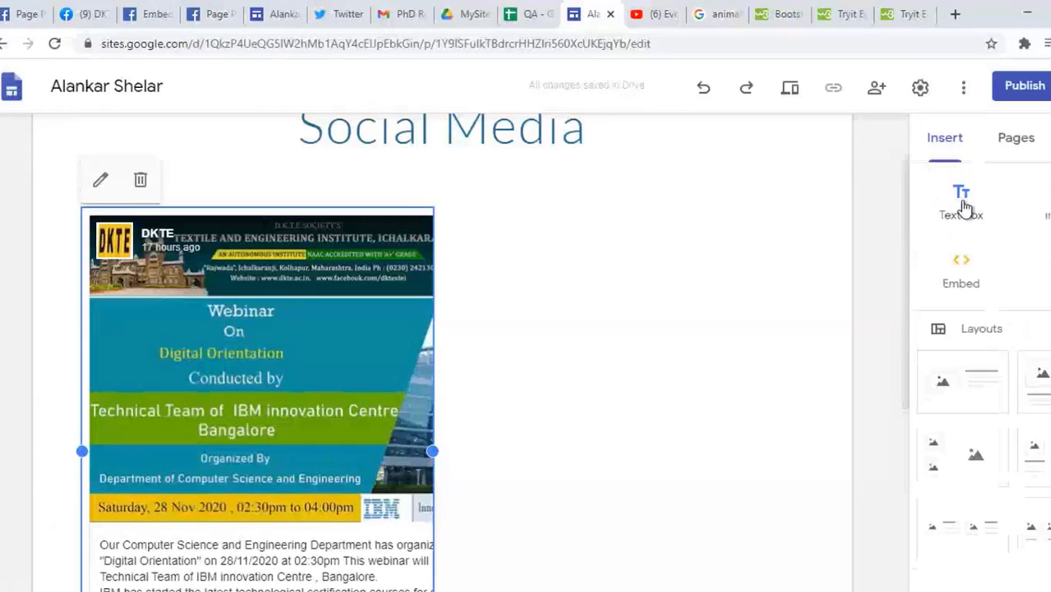
Step: Add a half-width 'FaceBook News' text box above the post, plus a second empty text box
click(964, 207)
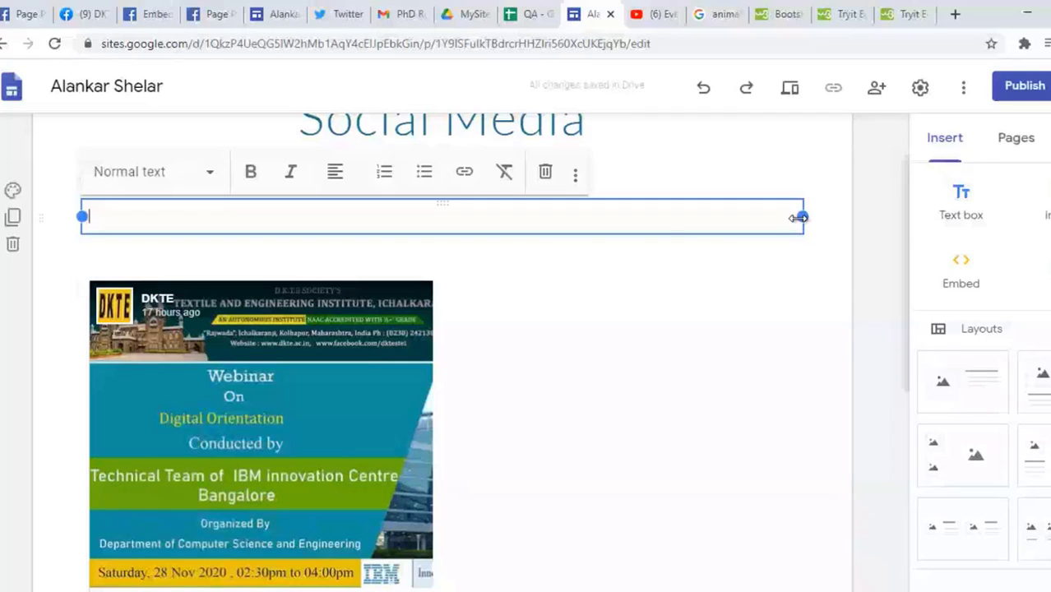
drag(797, 217, 433, 224)
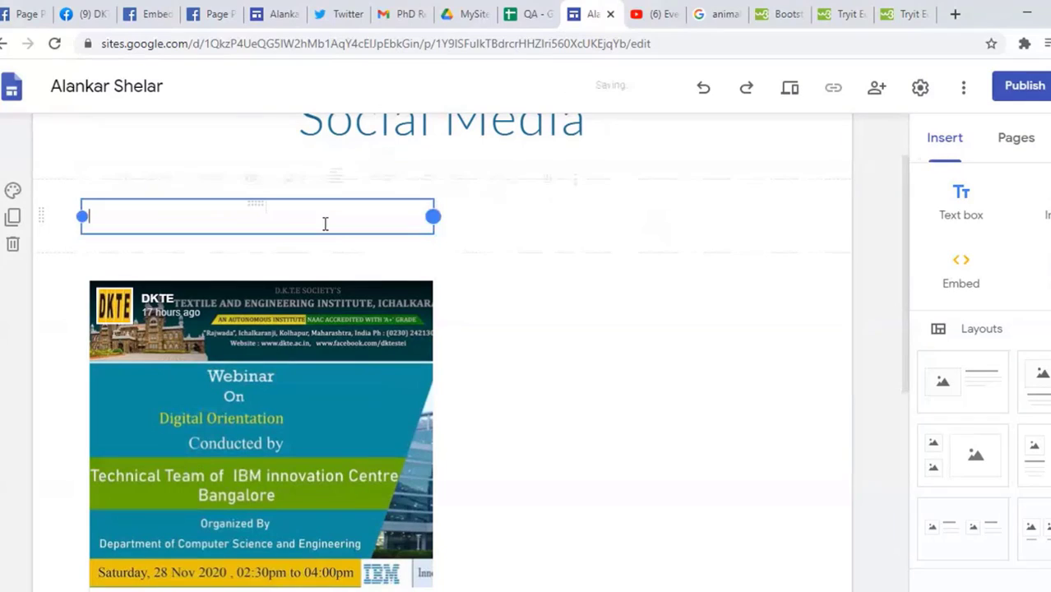
text(F)
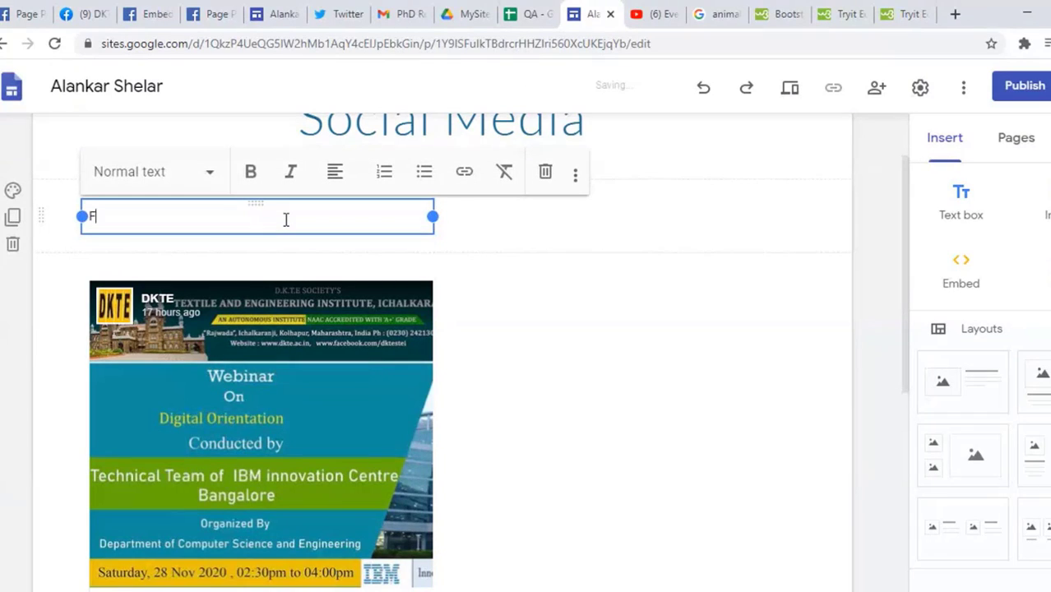
text(aceBook Artic)
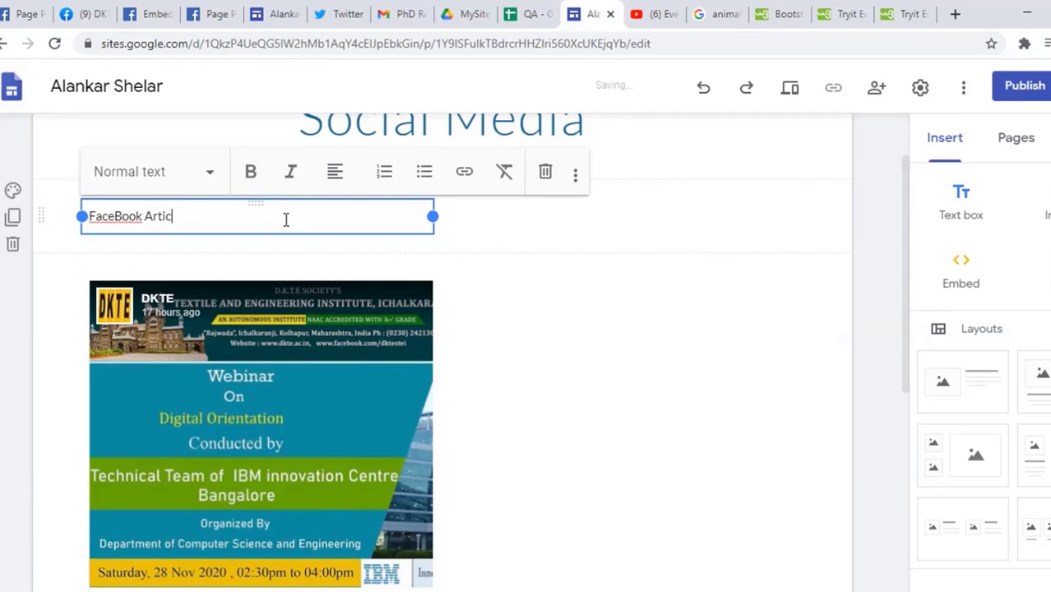
text(a)
key(BackSpace)
key(BackSpace)
key(BackSpace)
key(BackSpace)
key(BackSpace)
key(BackSpace)
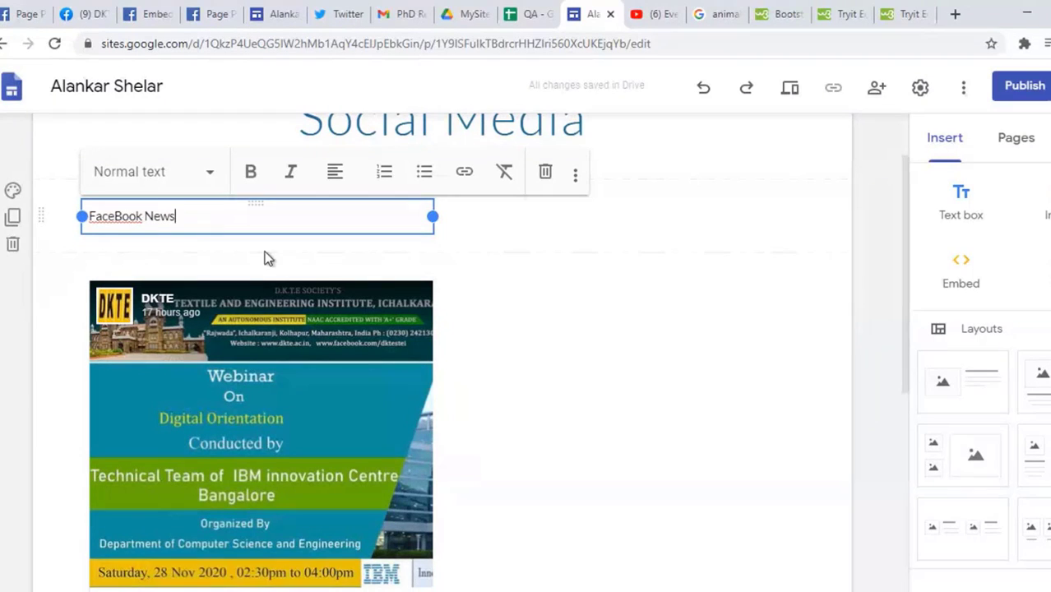
click(586, 299)
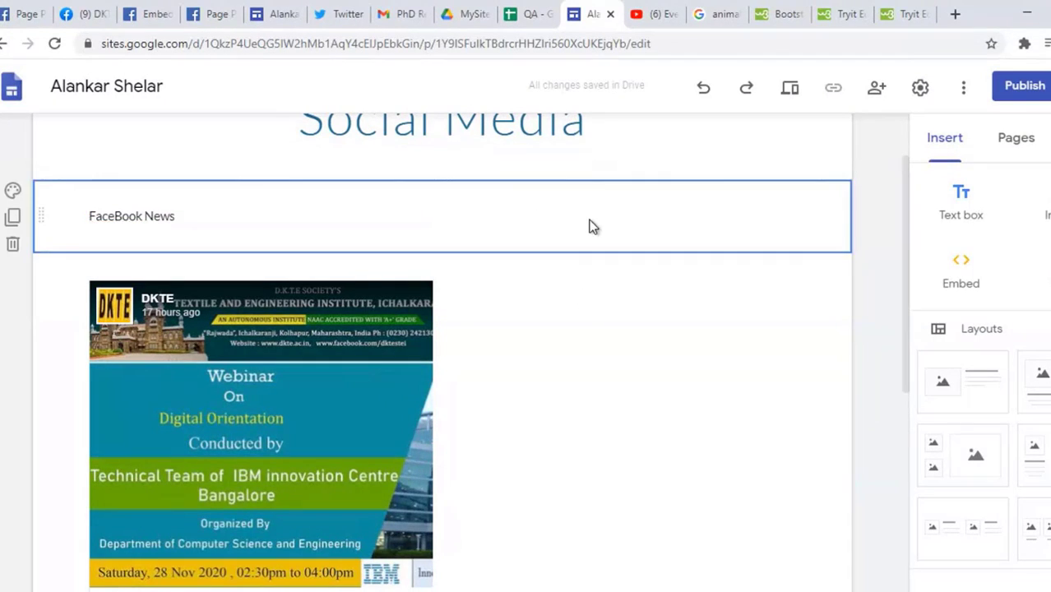
click(182, 212)
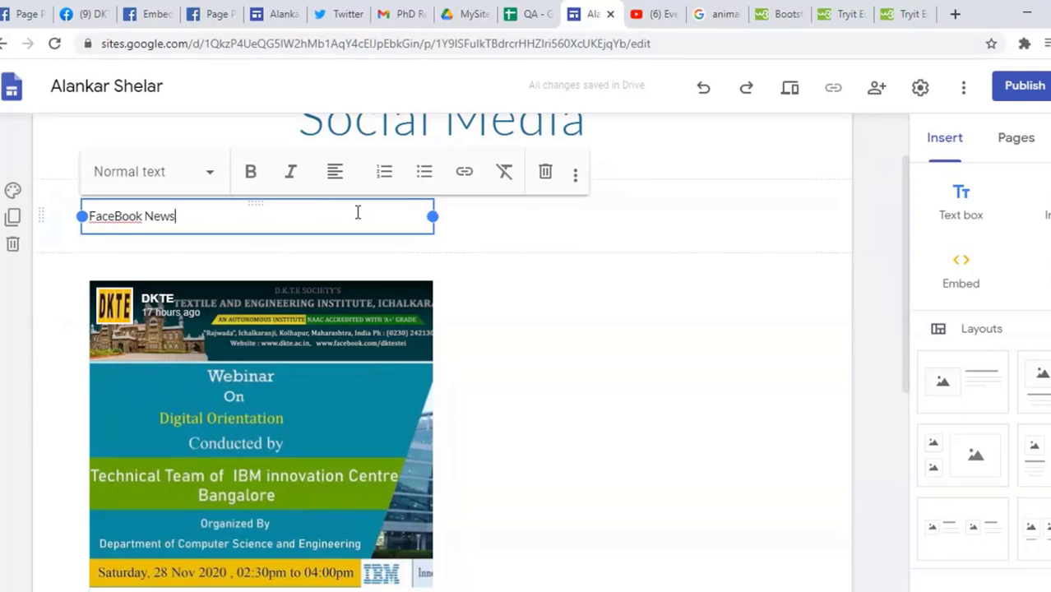
click(552, 221)
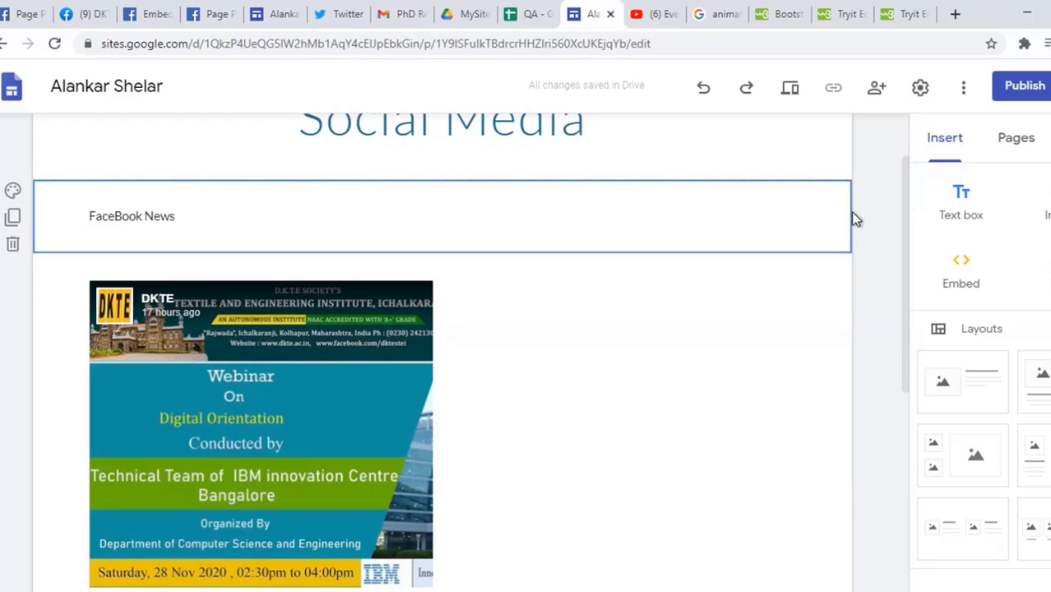
click(960, 201)
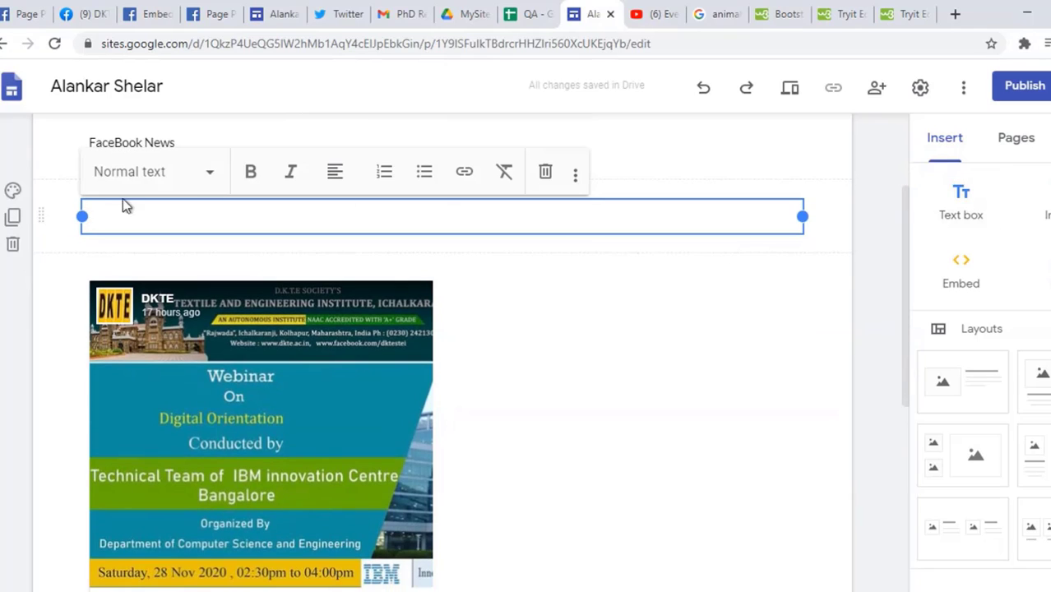
Step: Resize the new text box and type 'FaceBook Complete Page' into it
drag(82, 216, 615, 220)
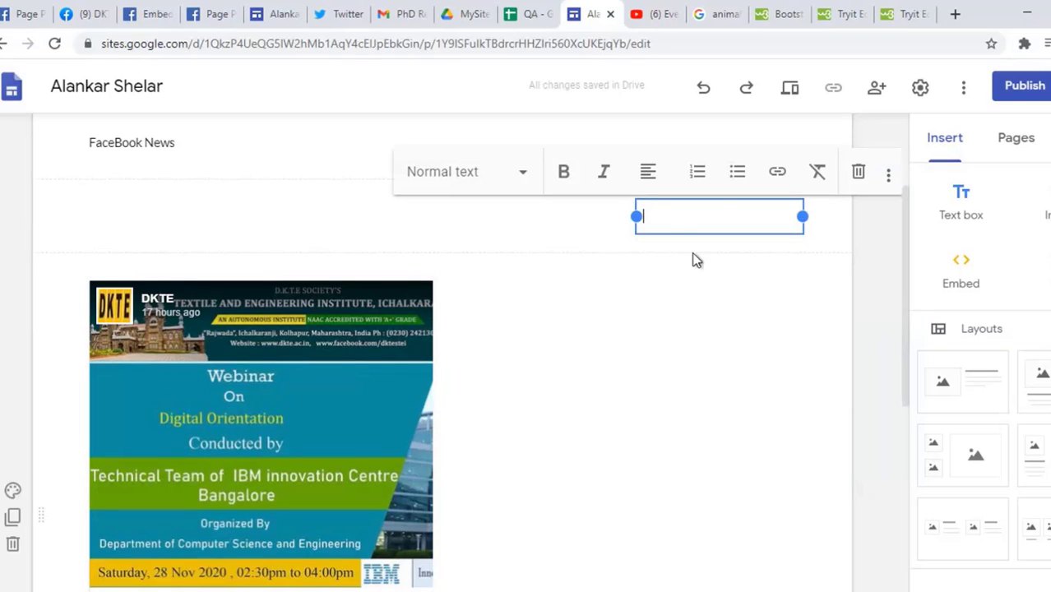
drag(635, 216, 513, 217)
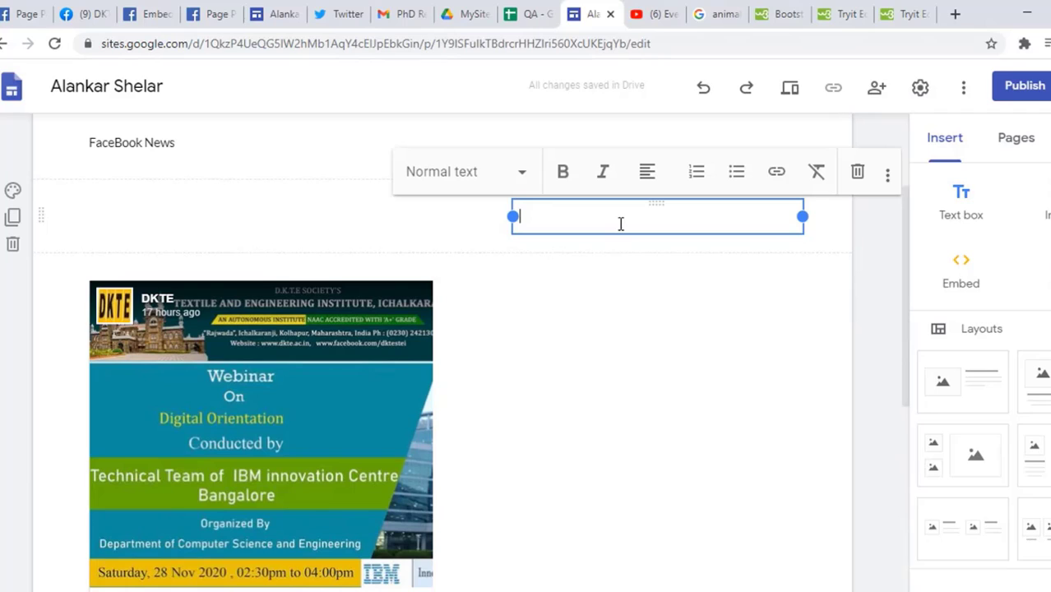
scroll(962, 485, down, 3)
text(Fa)
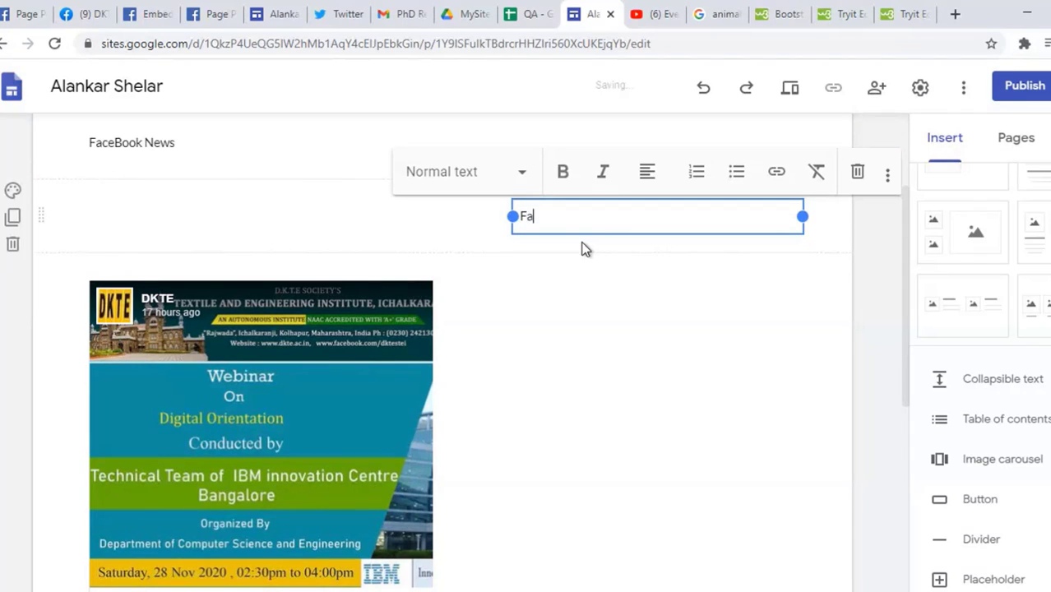
text(ceBook Complete)
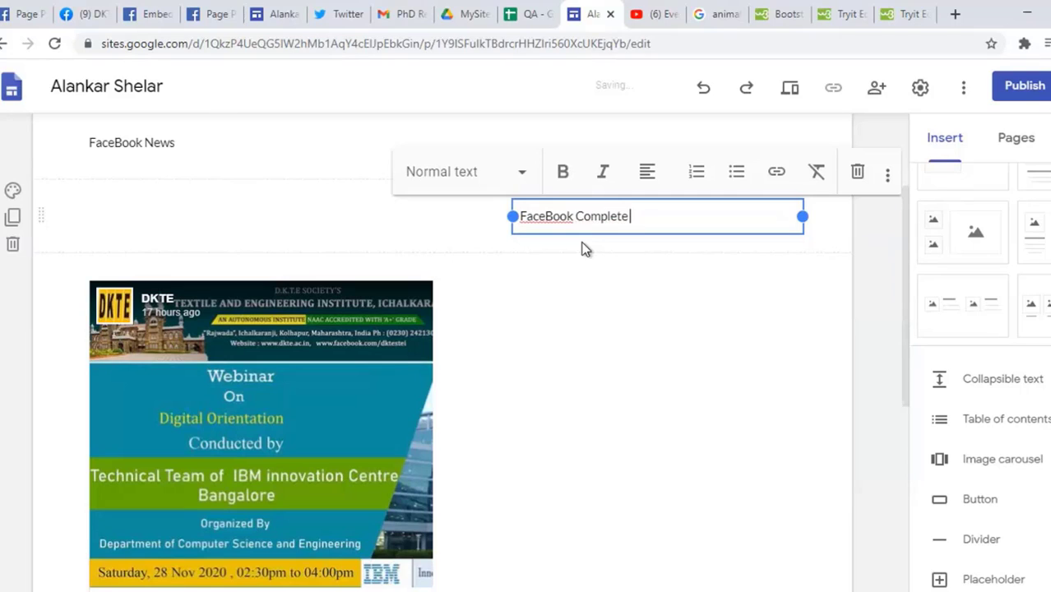
text( Page)
click(604, 302)
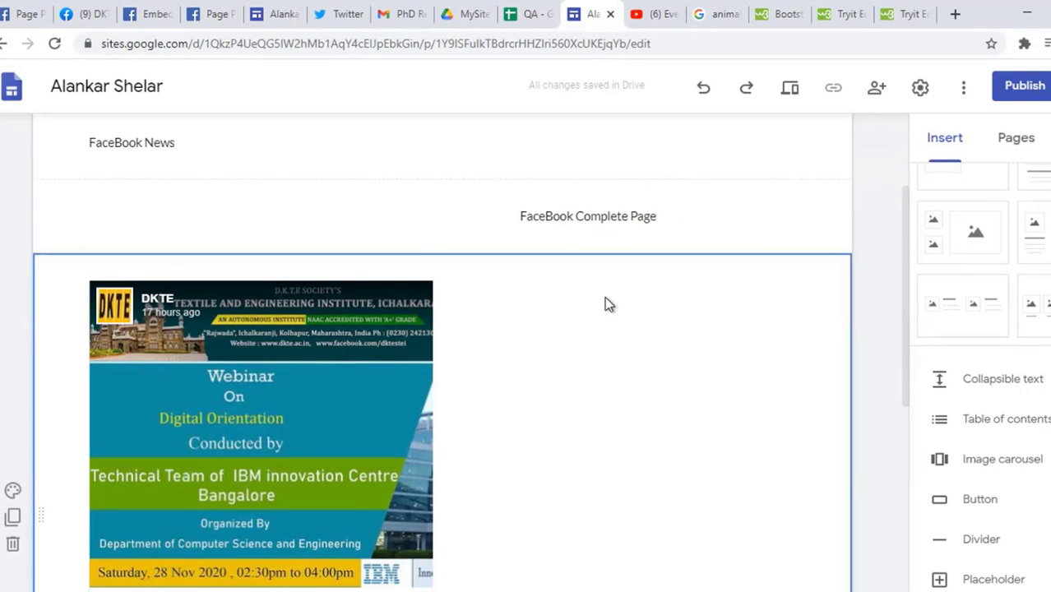
Step: Move the 'FaceBook Complete Page' box onto the same row as 'FaceBook News'
click(616, 218)
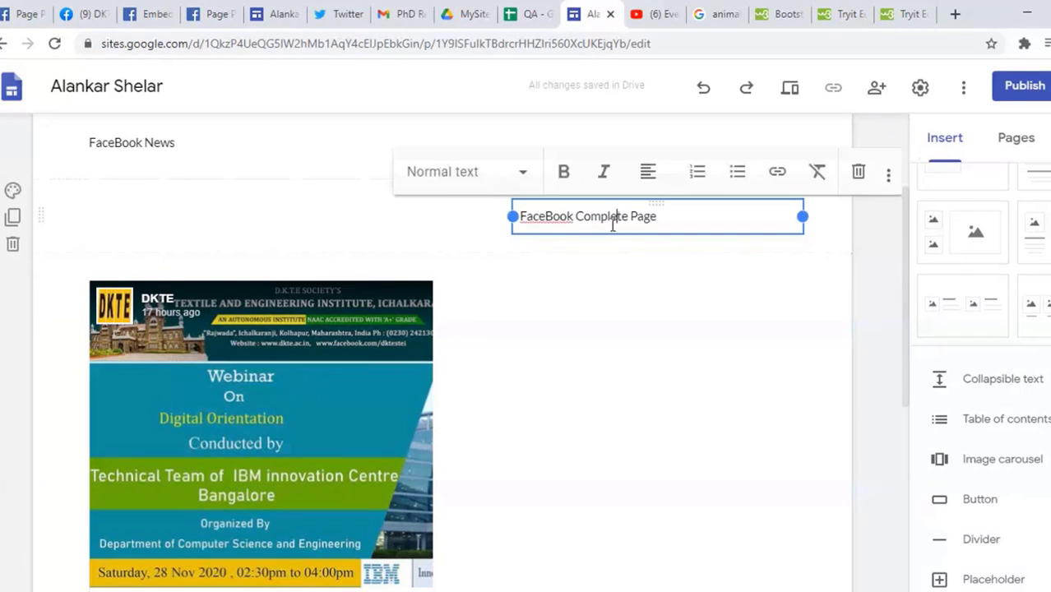
click(152, 144)
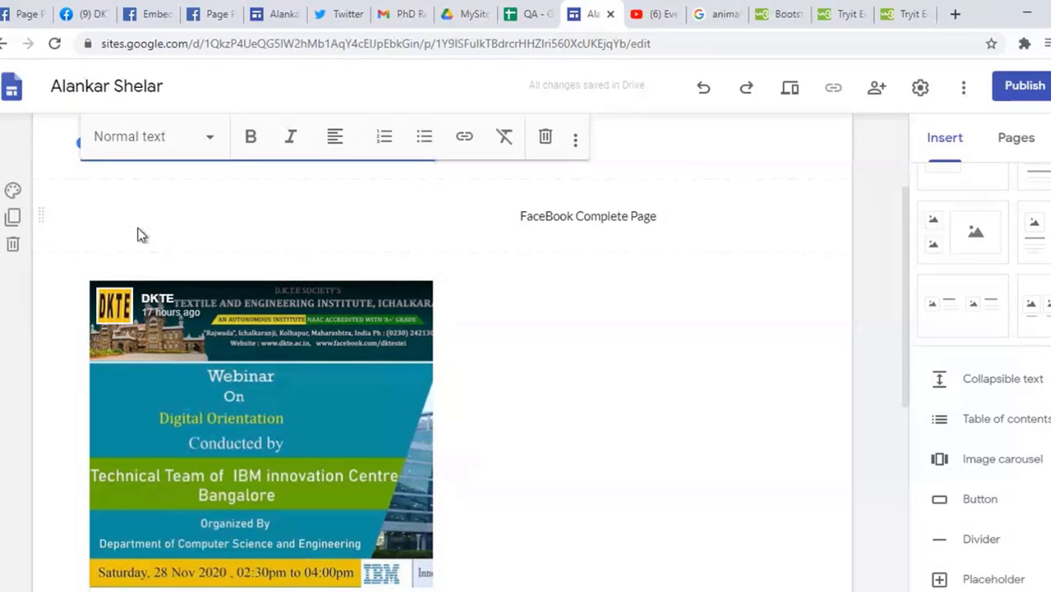
click(175, 202)
click(256, 140)
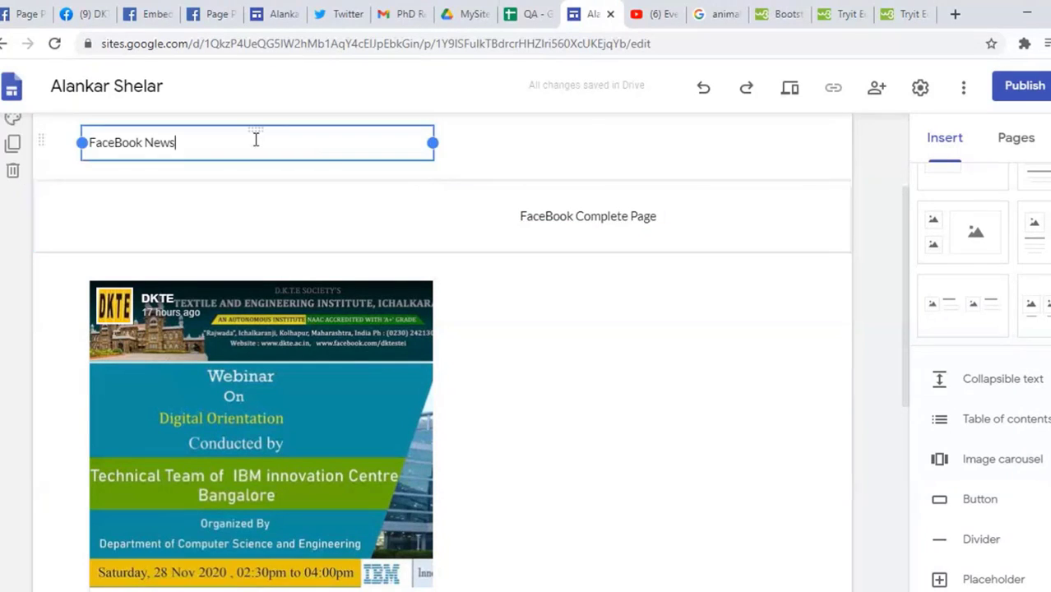
click(638, 206)
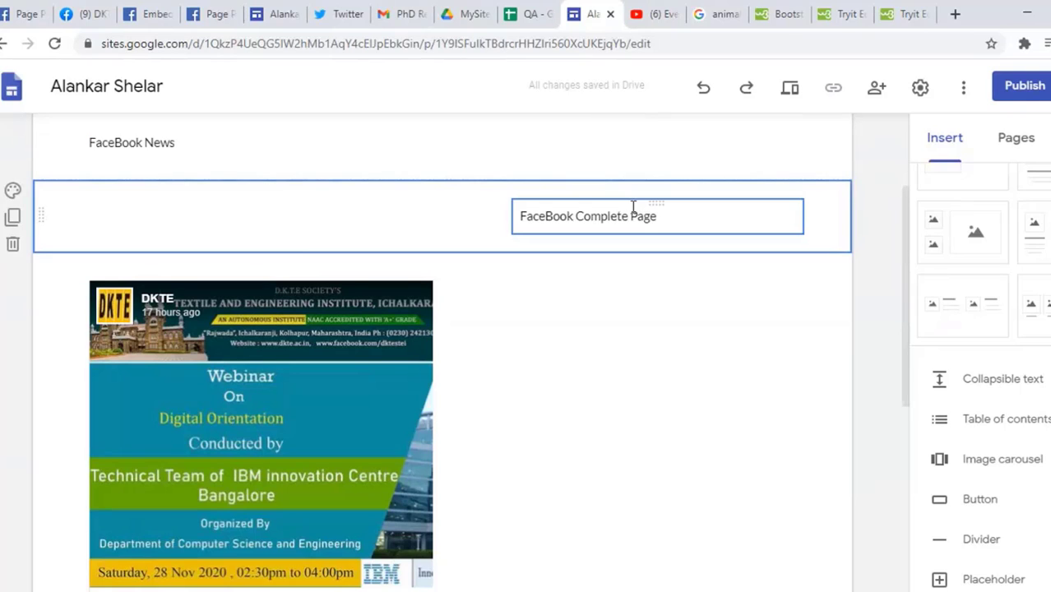
click(638, 205)
drag(657, 202, 572, 306)
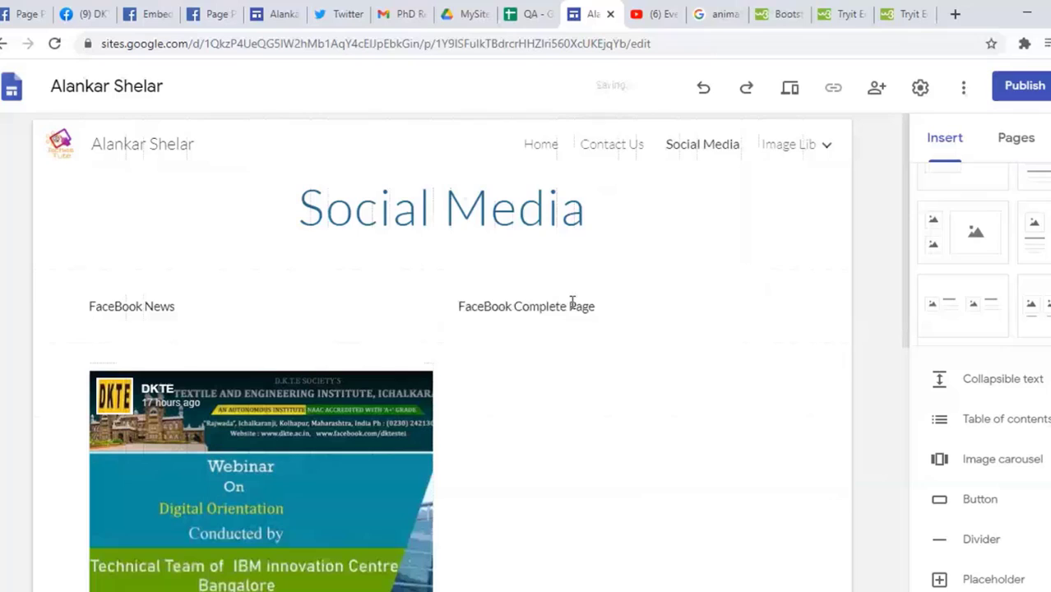
Step: Make 'FaceBook Complete Page' centre-aligned in the Heading style
click(619, 310)
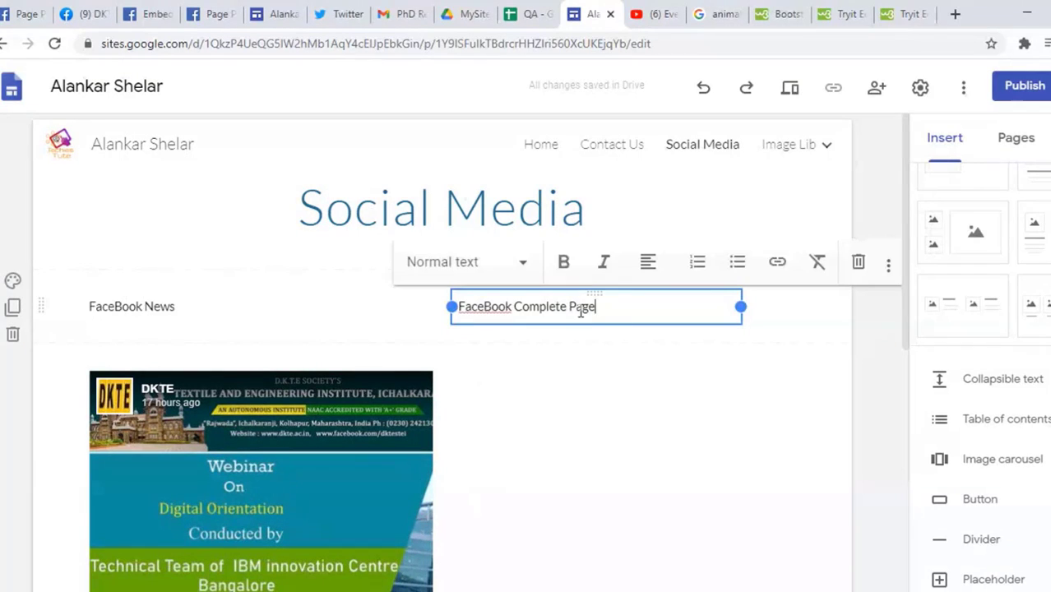
triple_click(579, 310)
click(640, 265)
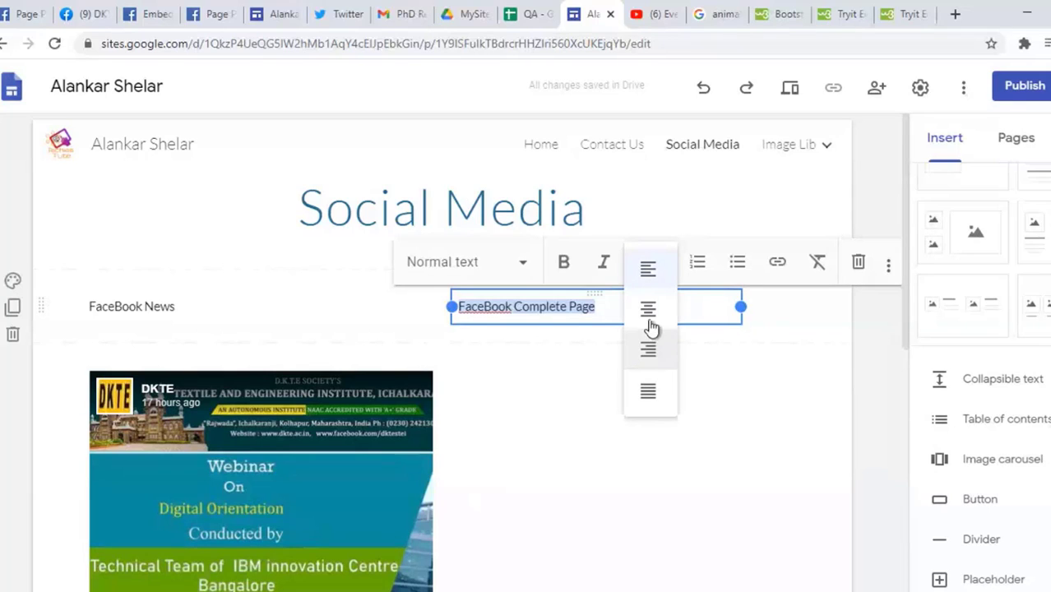
click(649, 311)
click(527, 271)
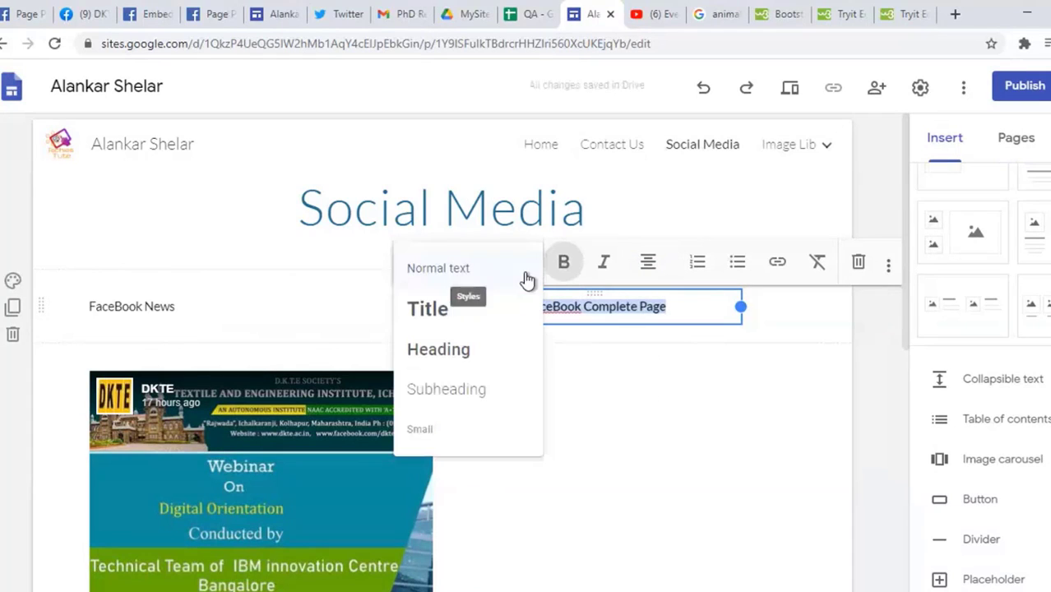
click(451, 316)
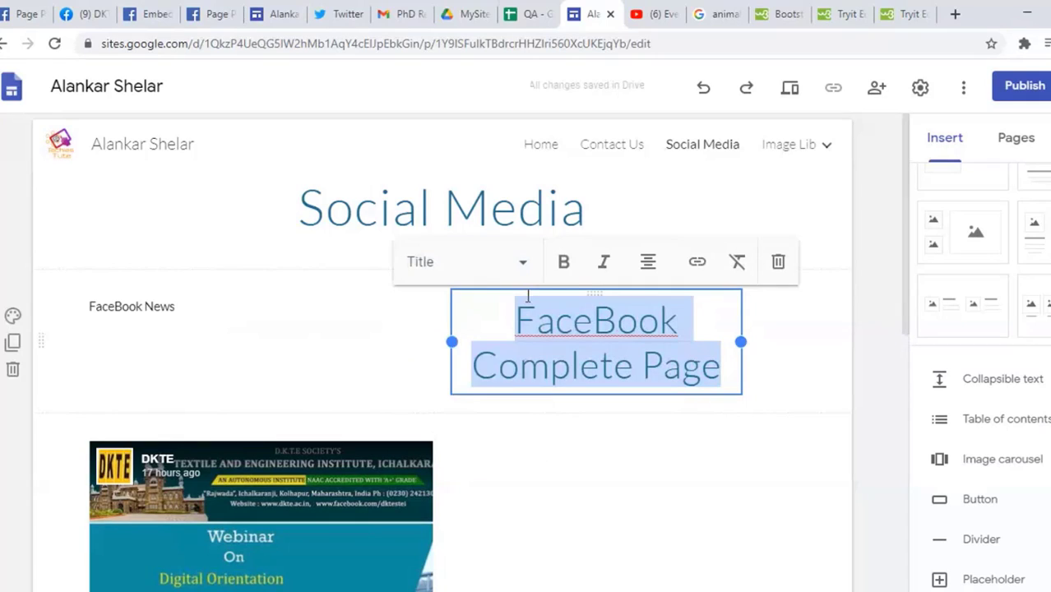
click(525, 271)
click(464, 352)
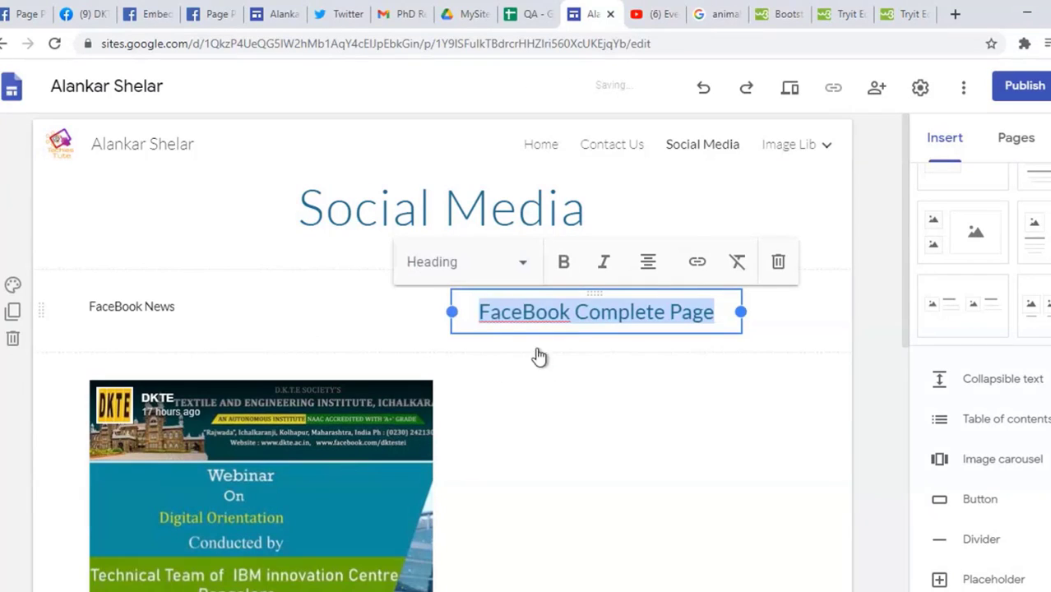
Step: Make 'FaceBook News' centre-aligned in the Heading style as well
click(269, 321)
click(263, 314)
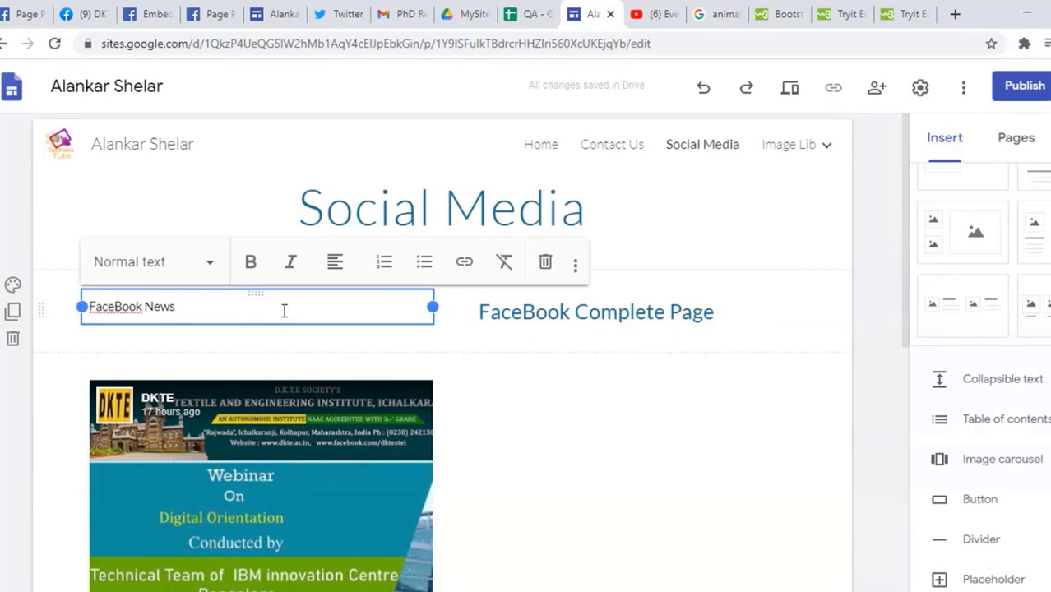
click(335, 261)
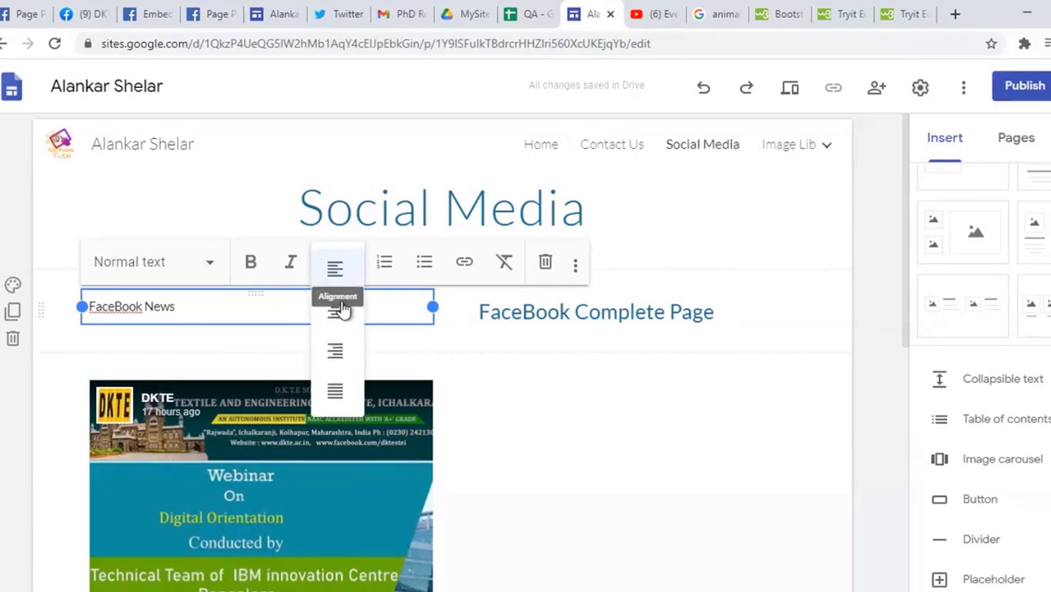
click(335, 346)
click(334, 261)
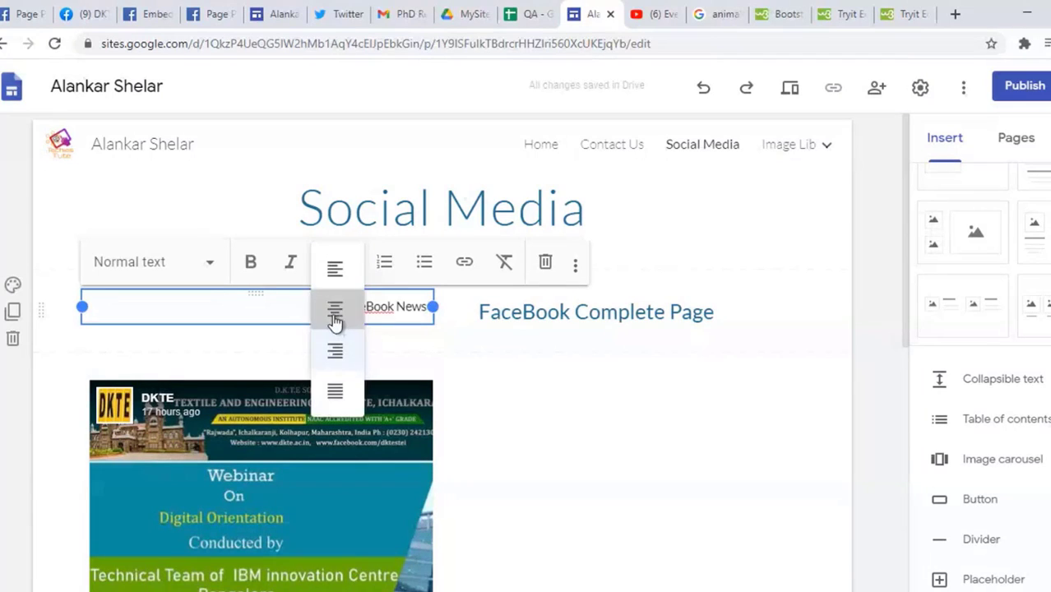
click(336, 310)
click(204, 265)
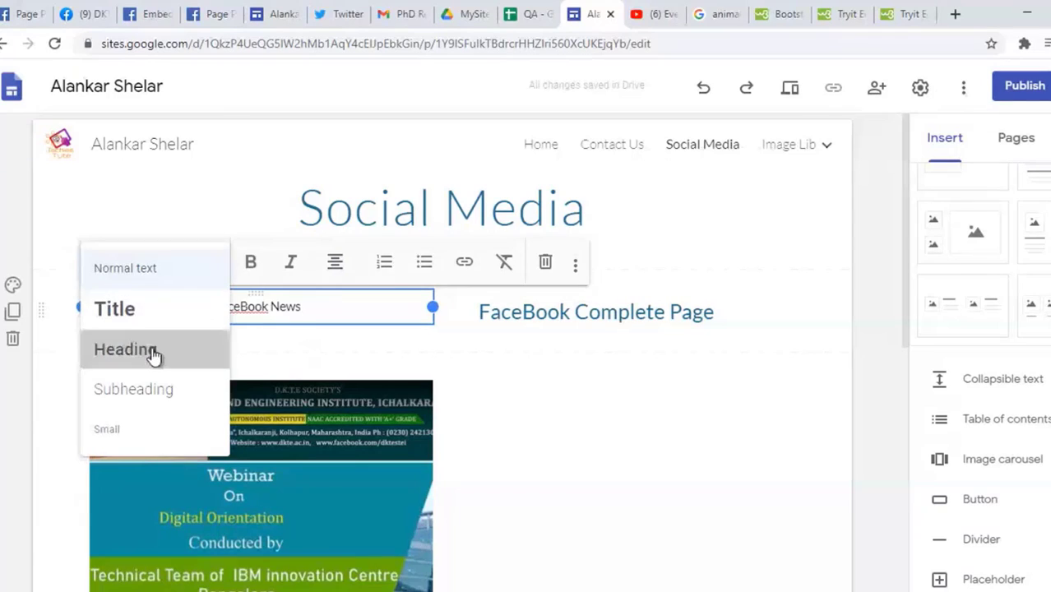
click(153, 351)
click(595, 397)
Step: Open the insert wheel in the empty space beside the webinar post
scroll(598, 401, down, 3)
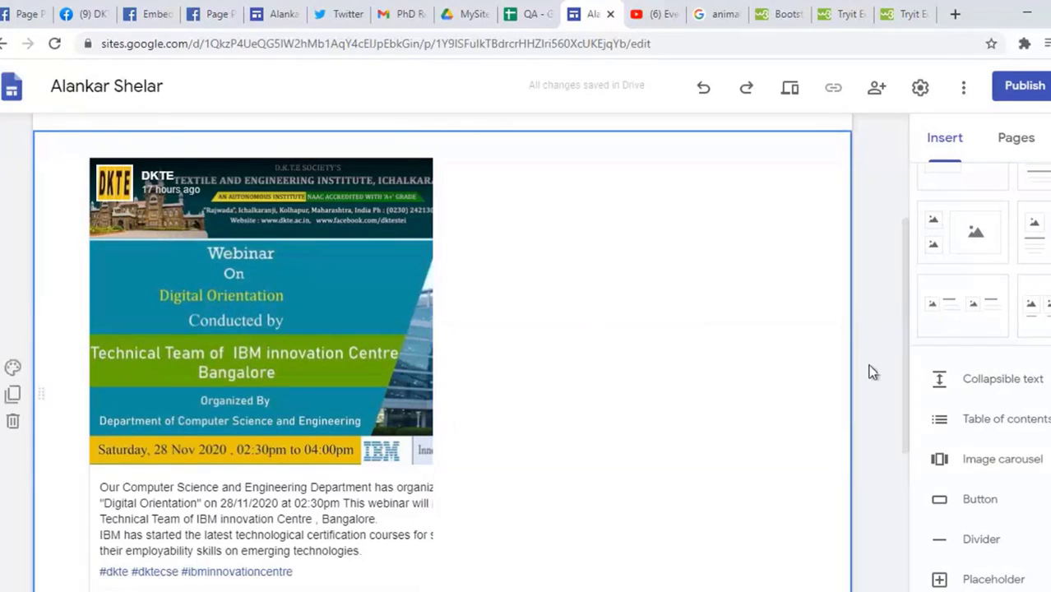
scroll(645, 275, down, 1)
double_click(644, 275)
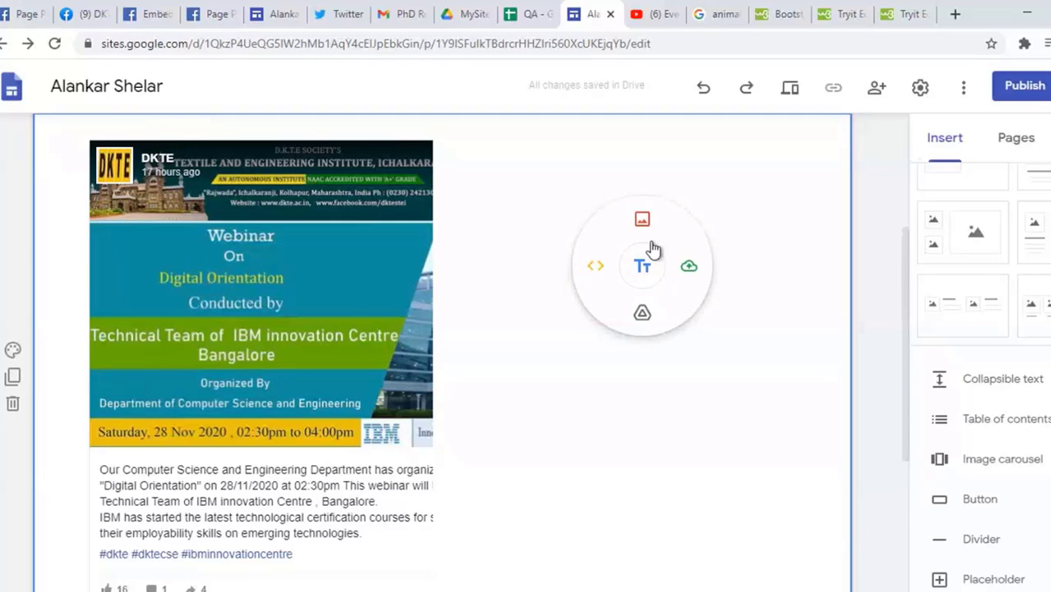
click(23, 14)
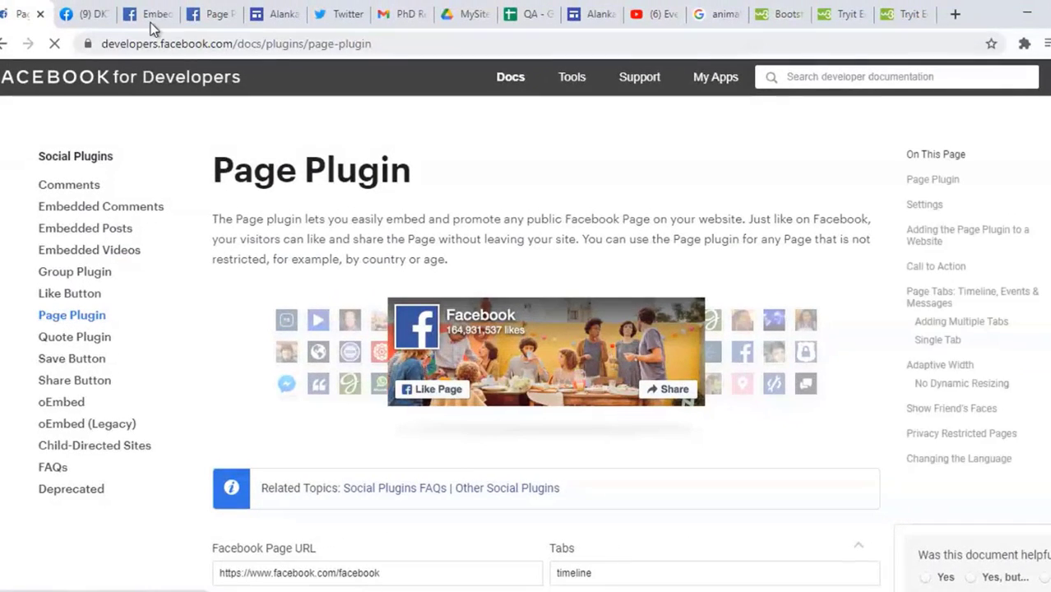
Step: Put the DKTE Facebook page address into the Page Plugin's Facebook Page URL field
click(90, 16)
click(82, 45)
key(ctrl+c)
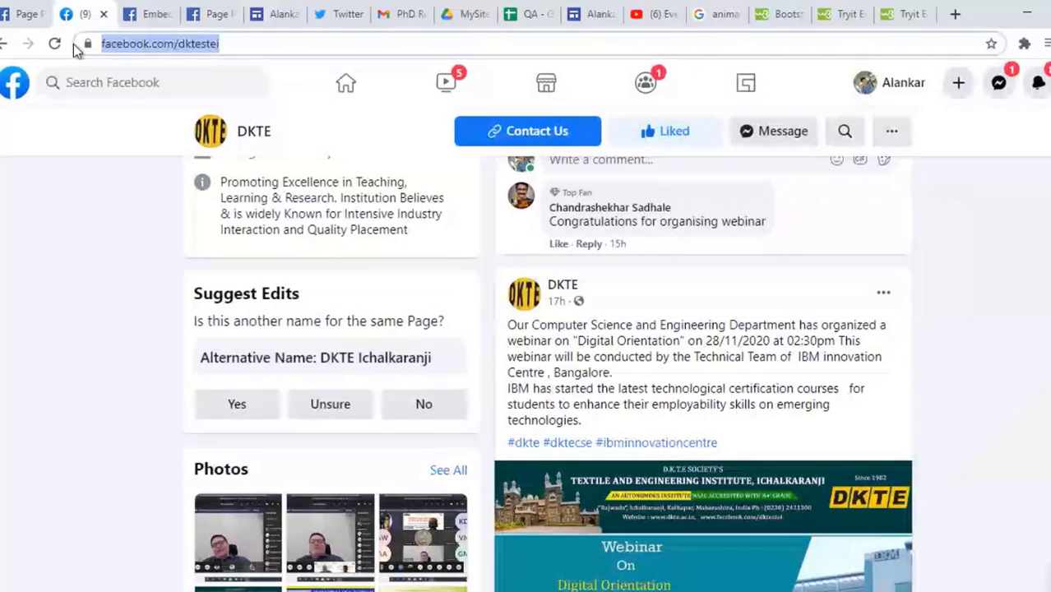
click(10, 16)
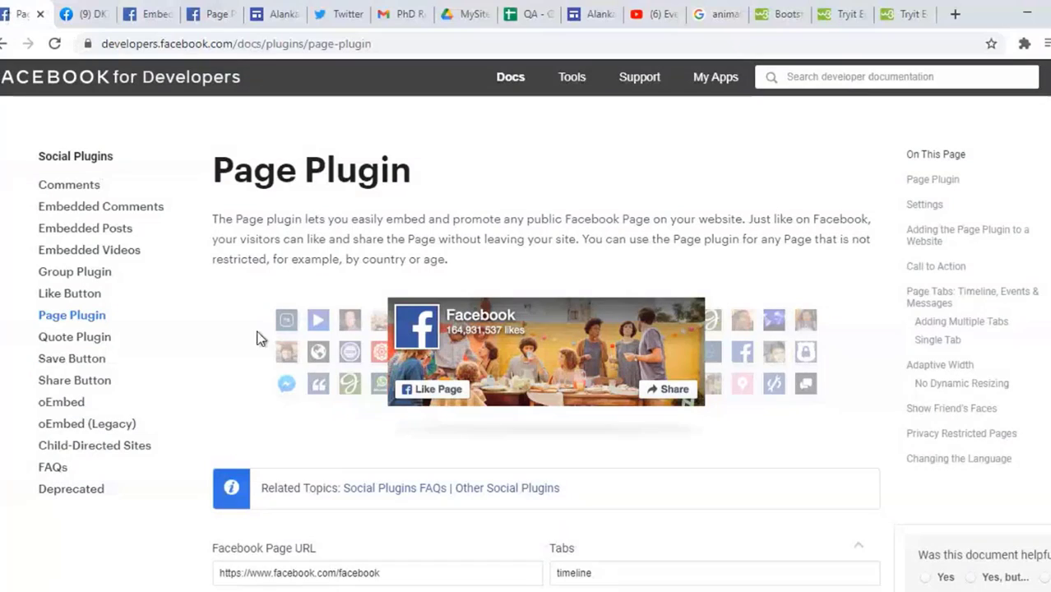
scroll(381, 412, down, 3)
drag(380, 351, 191, 357)
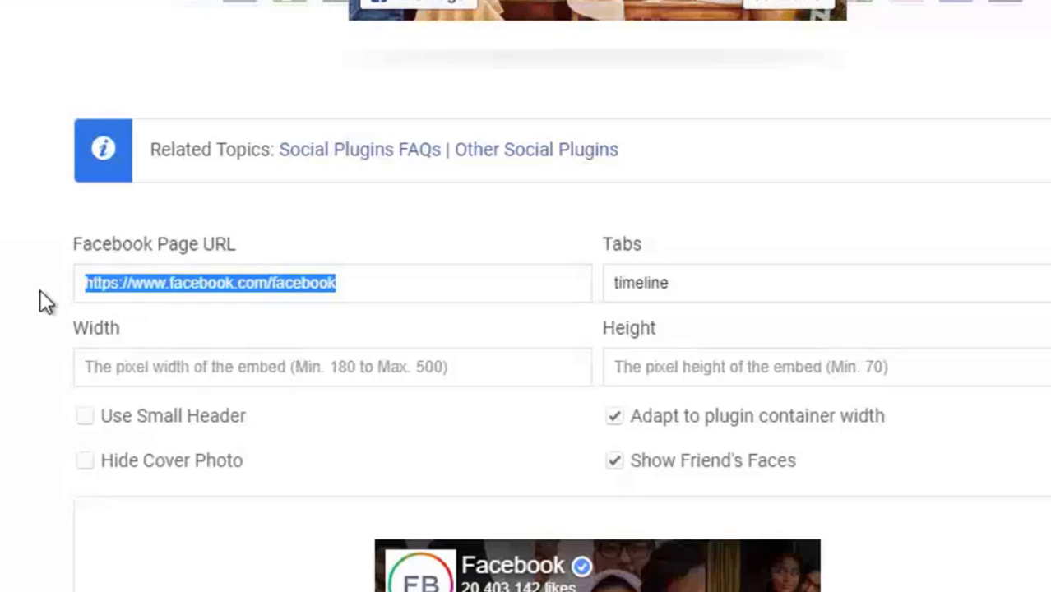
key(ctrl+v)
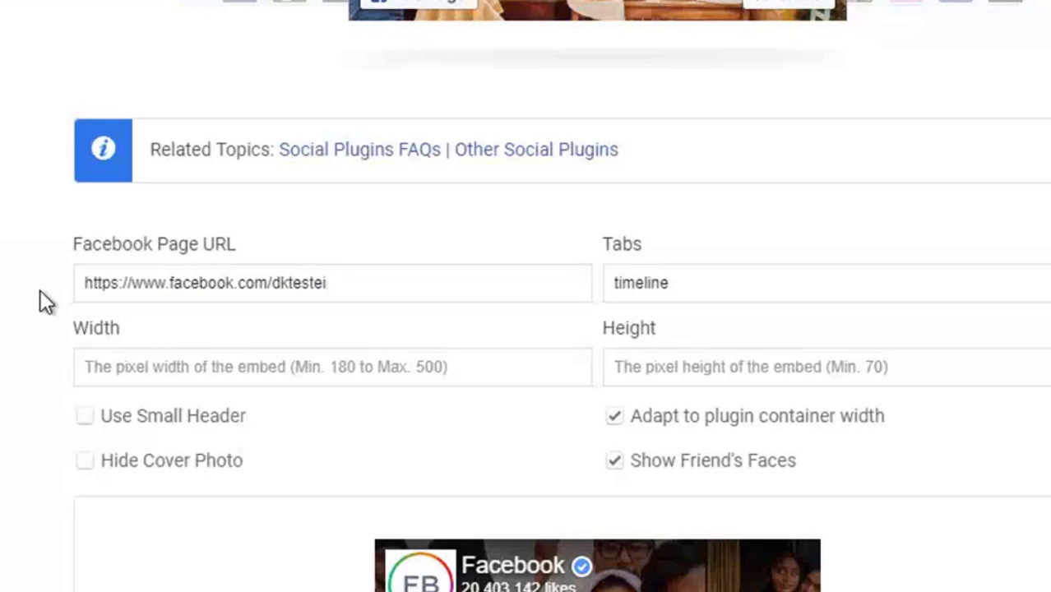
Step: Try the small header and hide cover options, ending with large header and cover photo shown
click(93, 422)
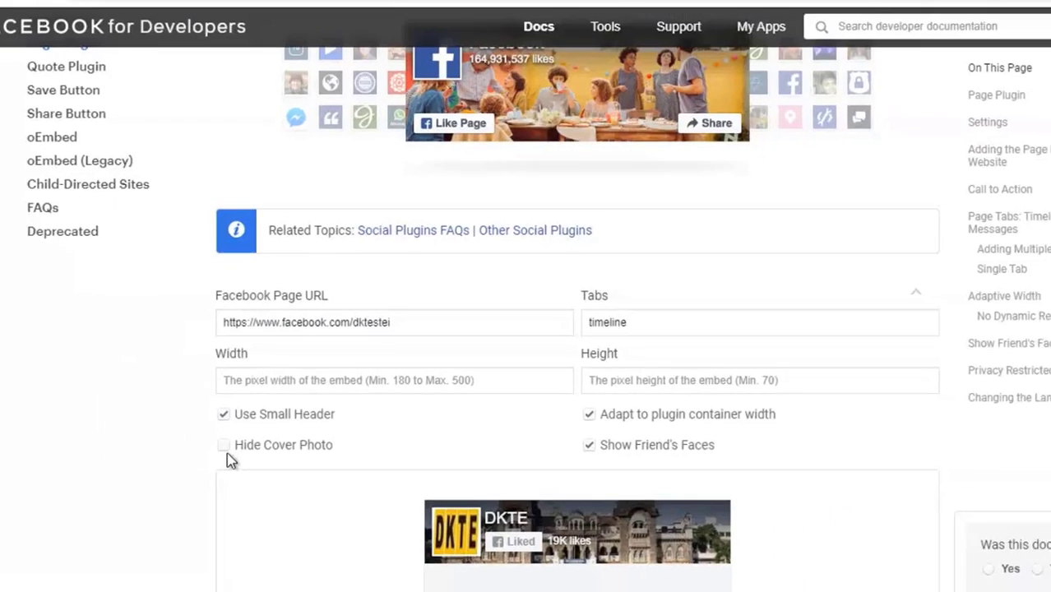
click(107, 458)
click(108, 458)
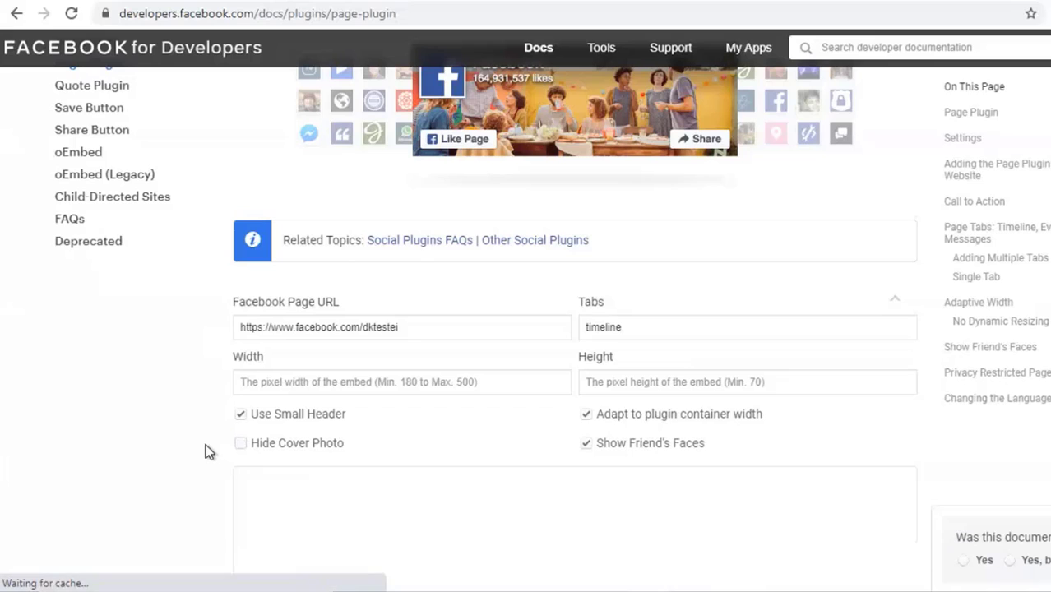
click(239, 444)
scroll(175, 448, down, 3)
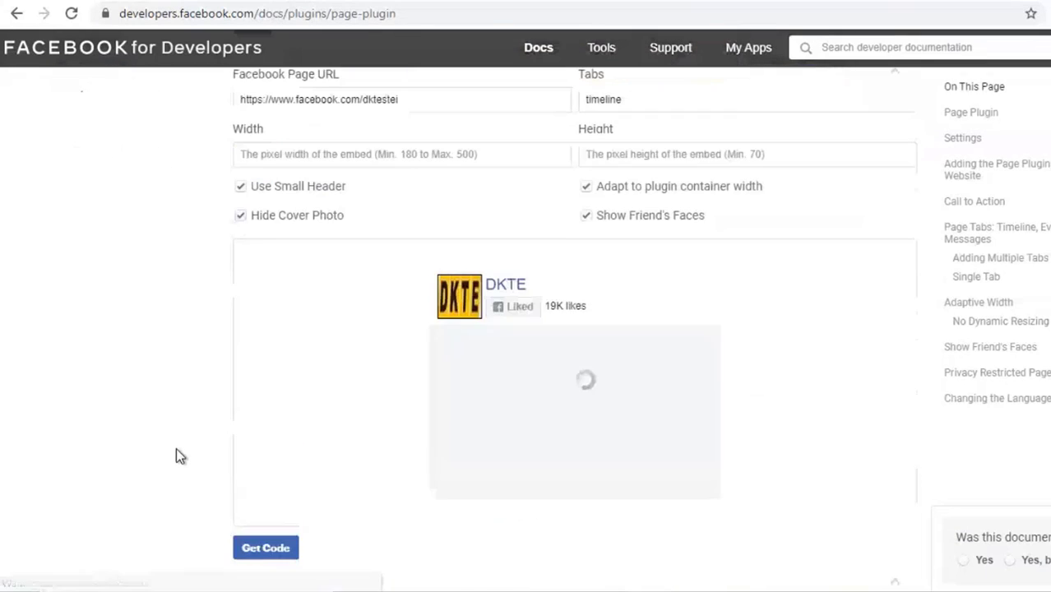
click(243, 215)
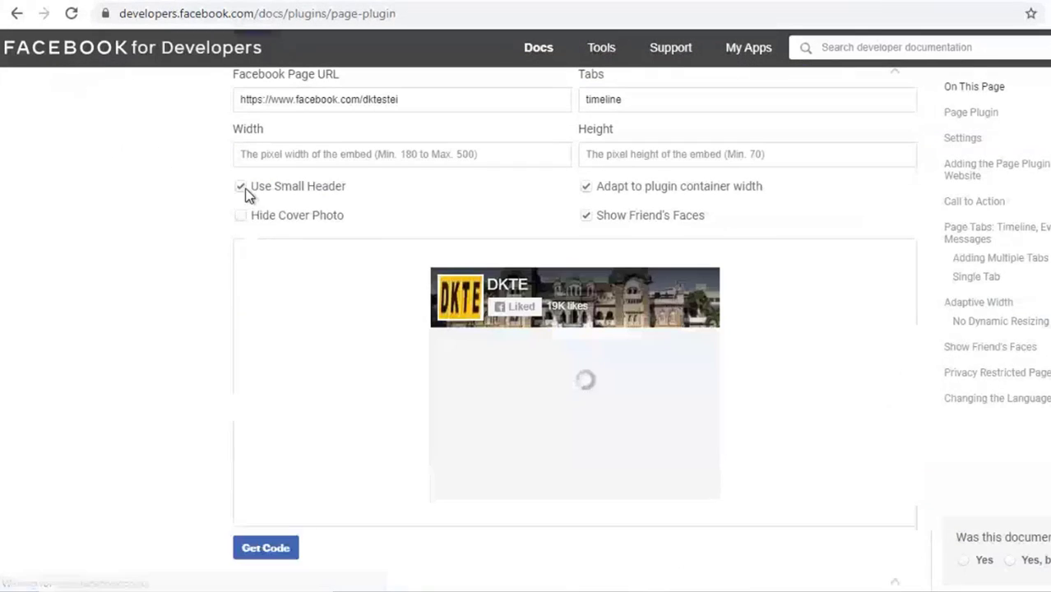
click(241, 186)
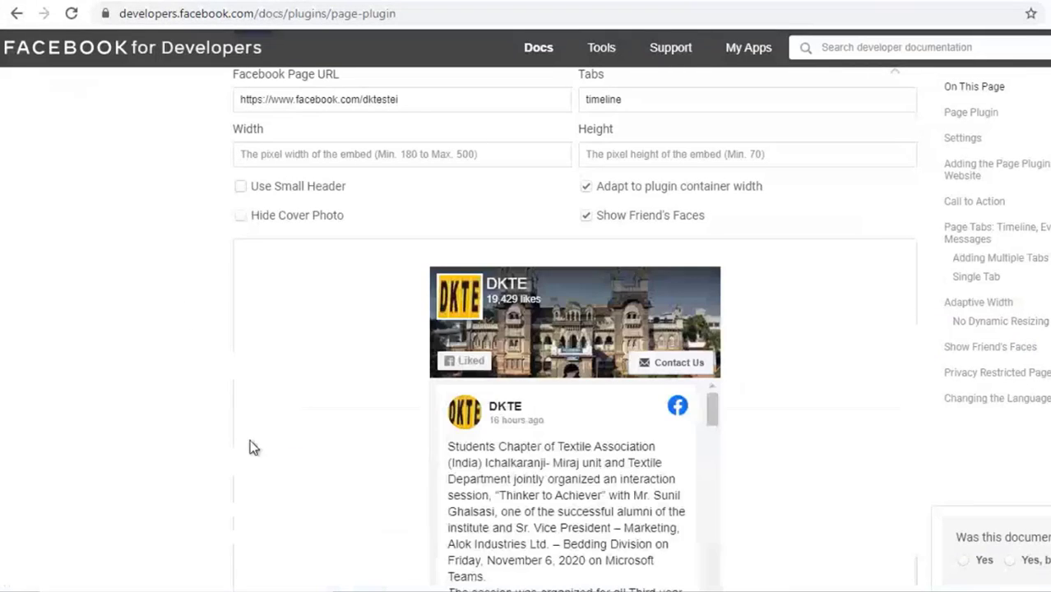
scroll(258, 414, down, 3)
Step: Generate the Page Plugin code and select its full iframe version for copying
click(249, 513)
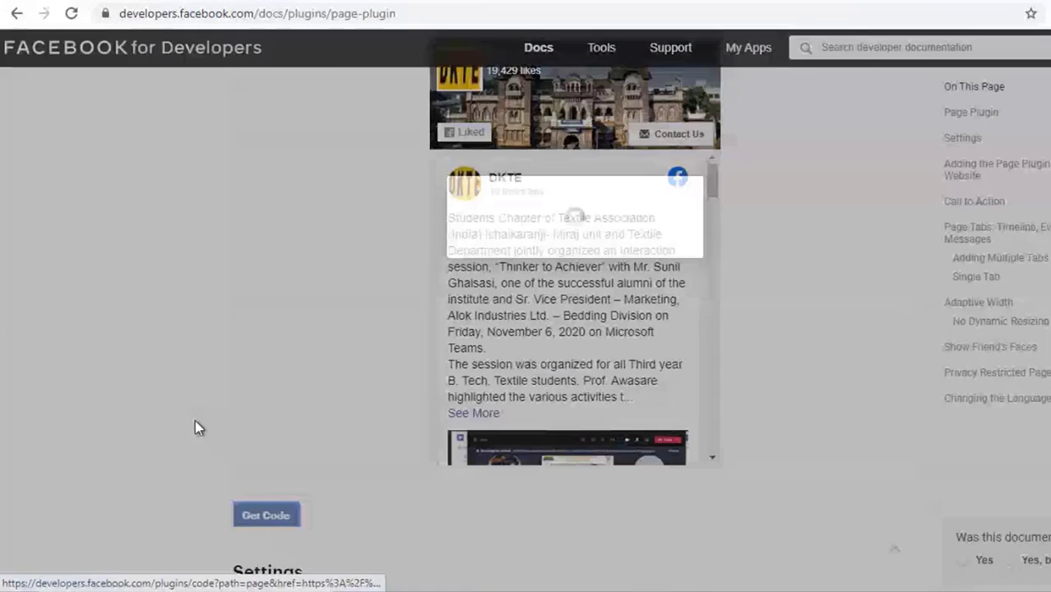
click(411, 134)
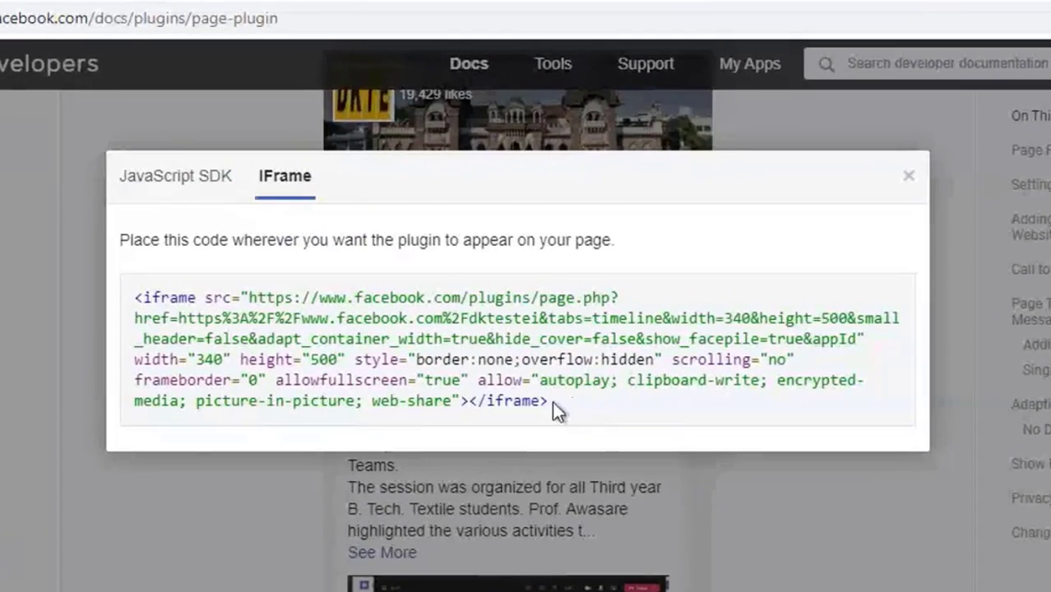
drag(552, 401, 134, 268)
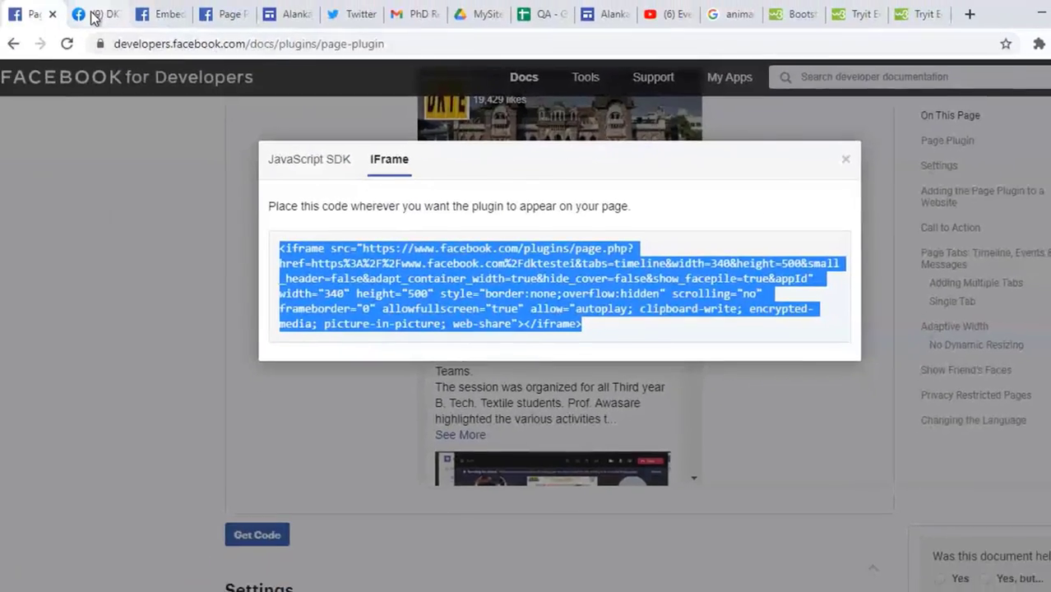
click(26, 3)
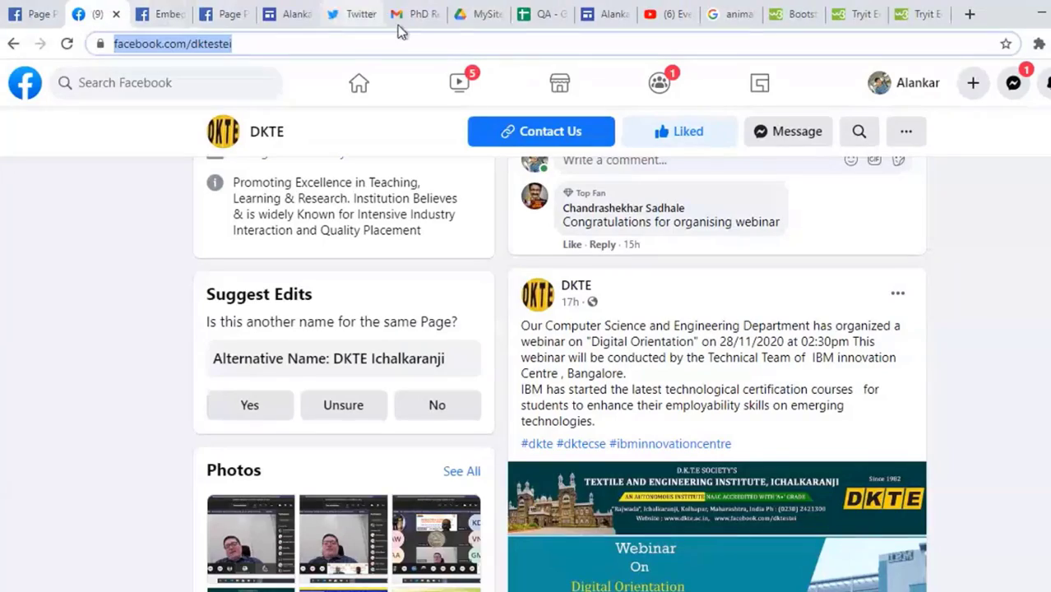
Step: Embed the copied DKTE Page Plugin iframe code beside the webinar post
click(597, 3)
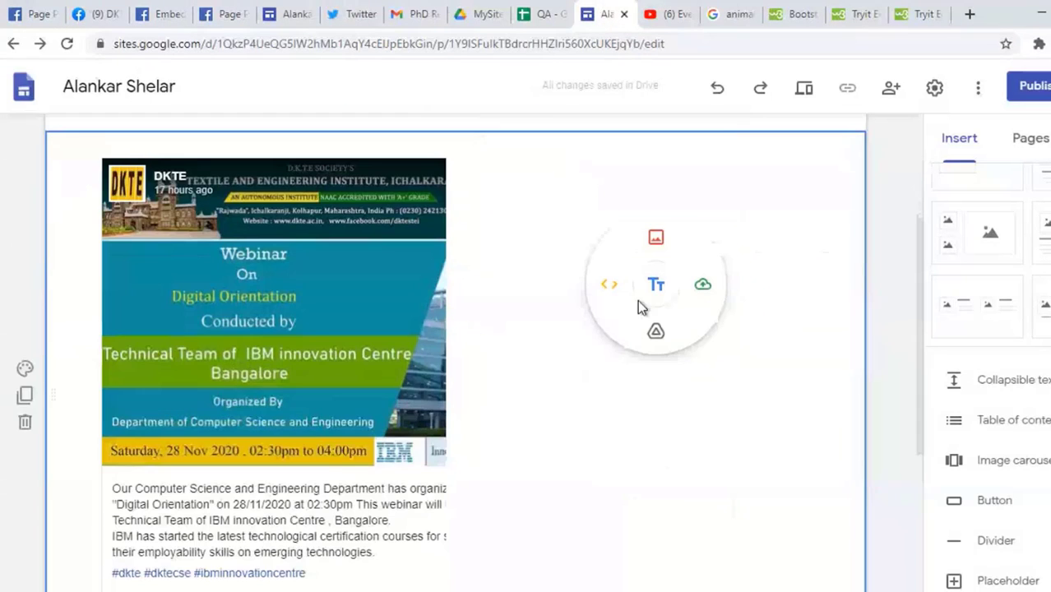
click(598, 286)
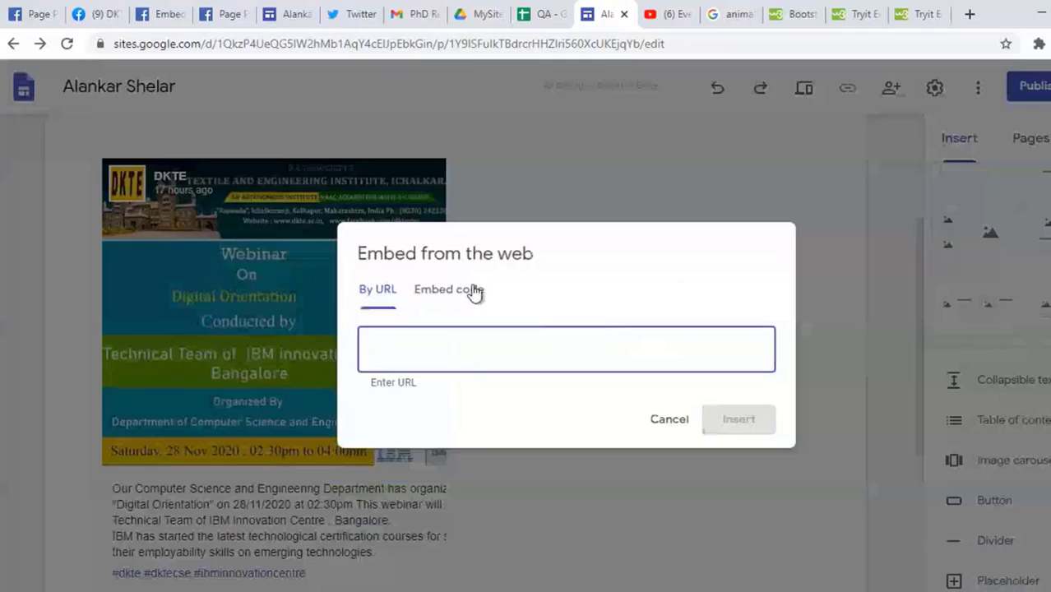
click(448, 289)
key(ctrl+v)
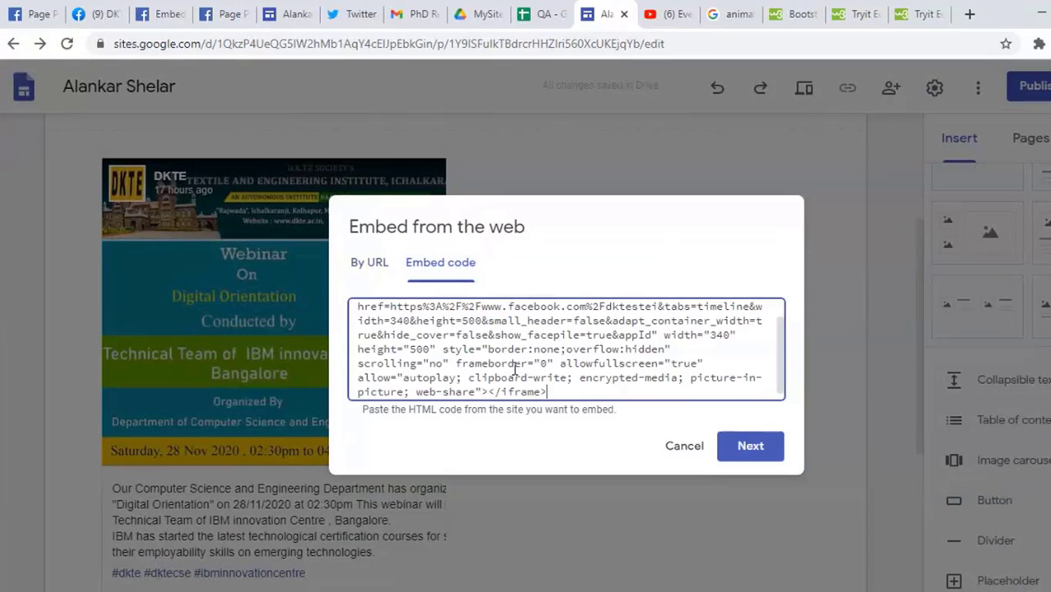
click(744, 454)
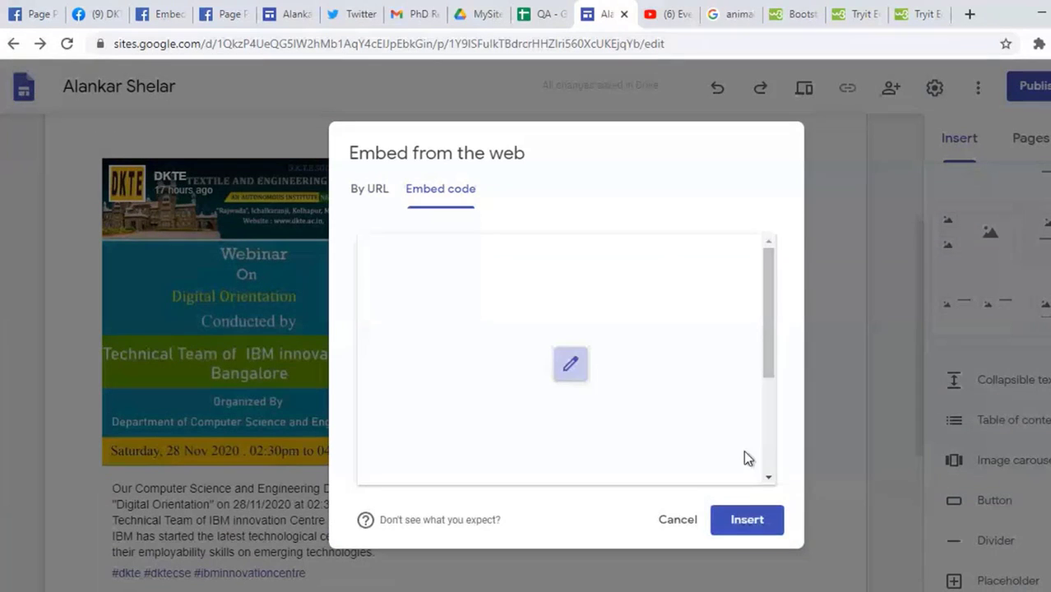
click(745, 524)
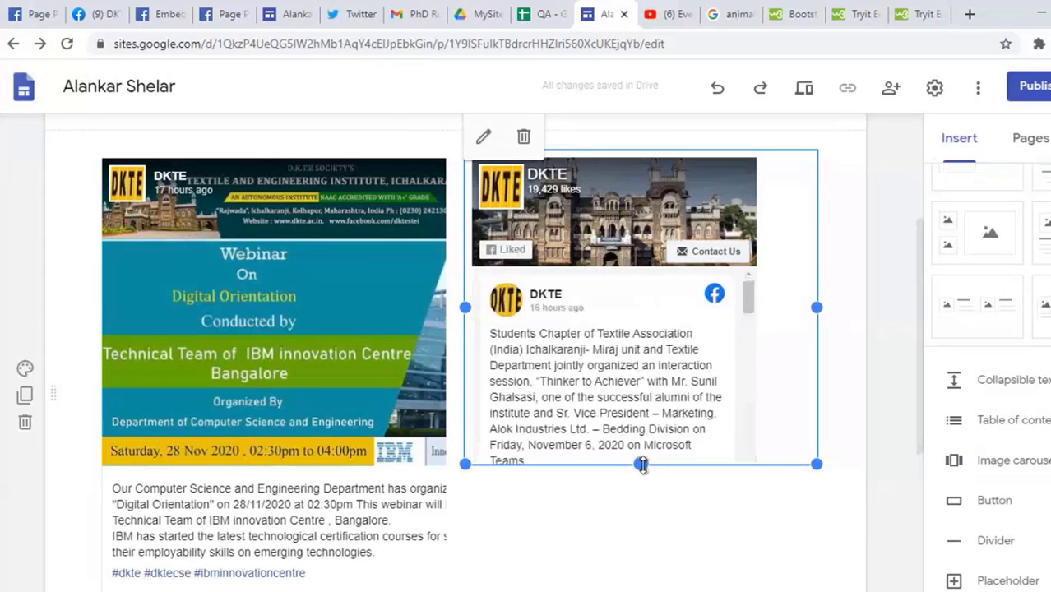
Step: Drag the embedded Facebook page feed taller so its post text shows
drag(640, 464, 640, 591)
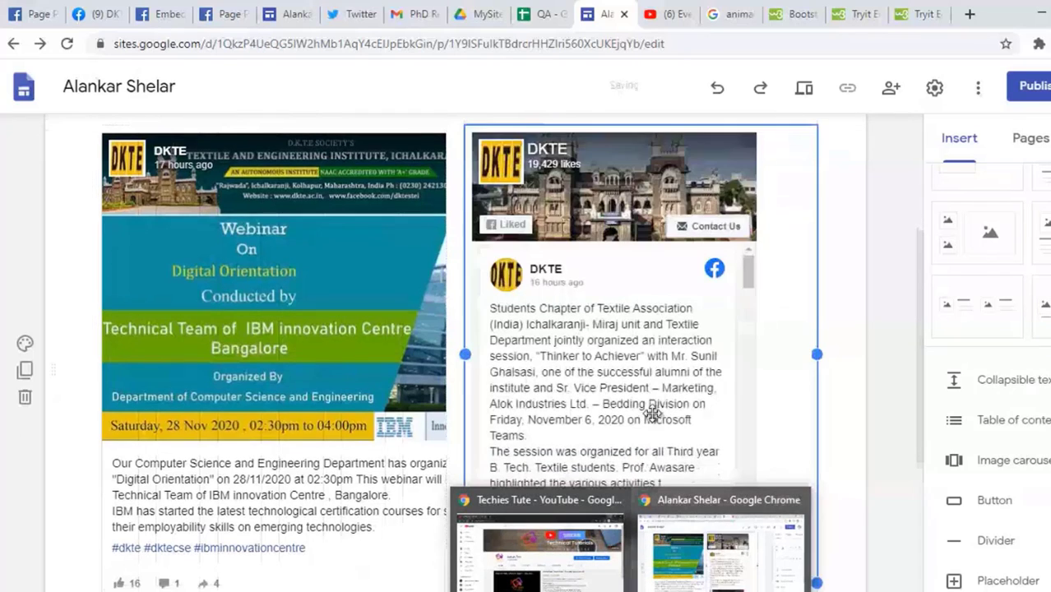
scroll(655, 413, down, 1)
click(845, 403)
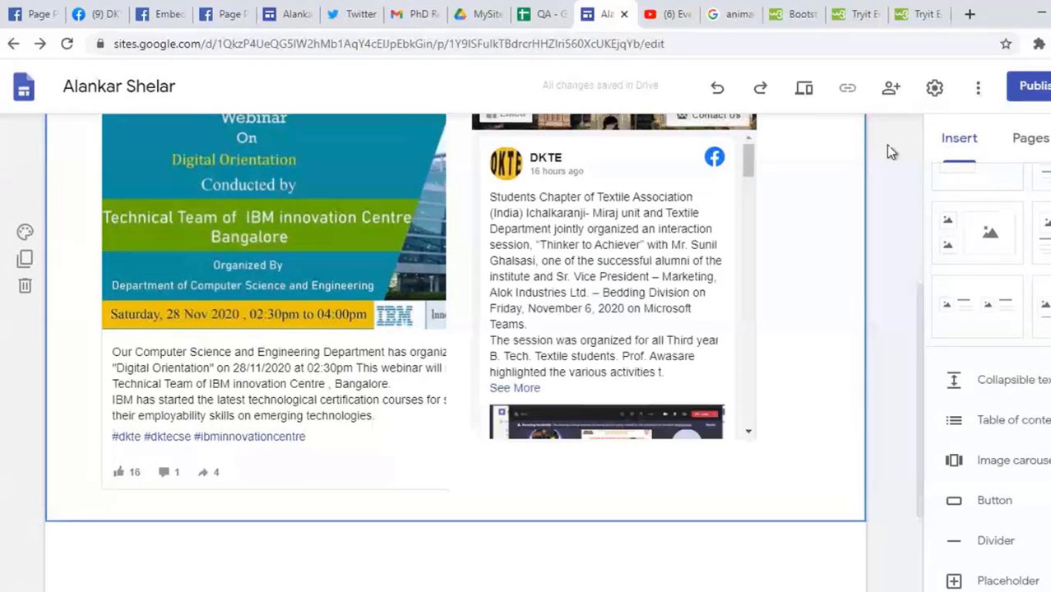
Step: Preview the site and scroll through both Facebook feeds on the Social Media page to confirm they load
click(804, 89)
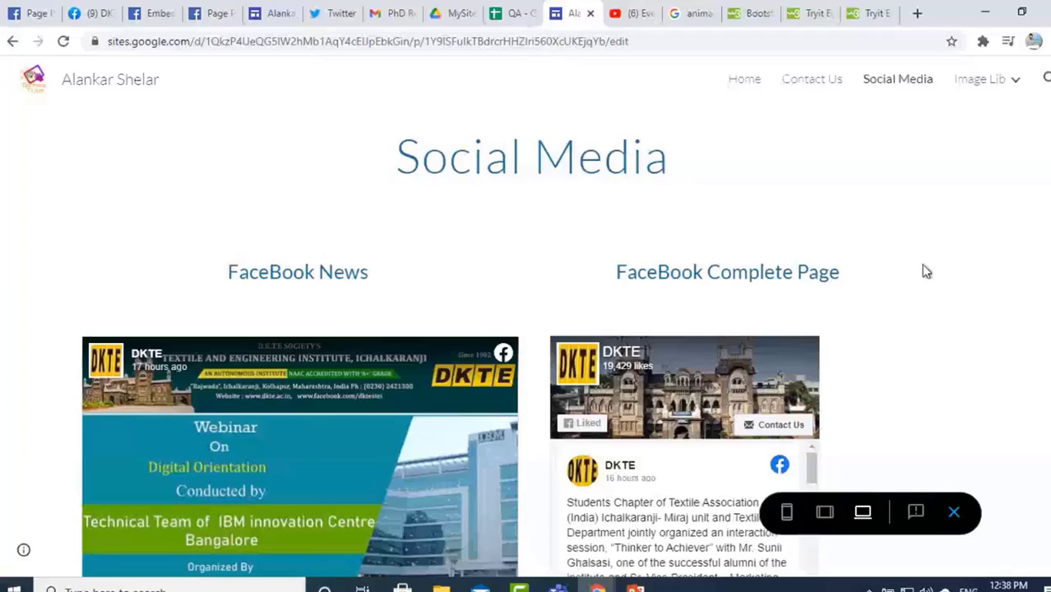
scroll(970, 288, down, 3)
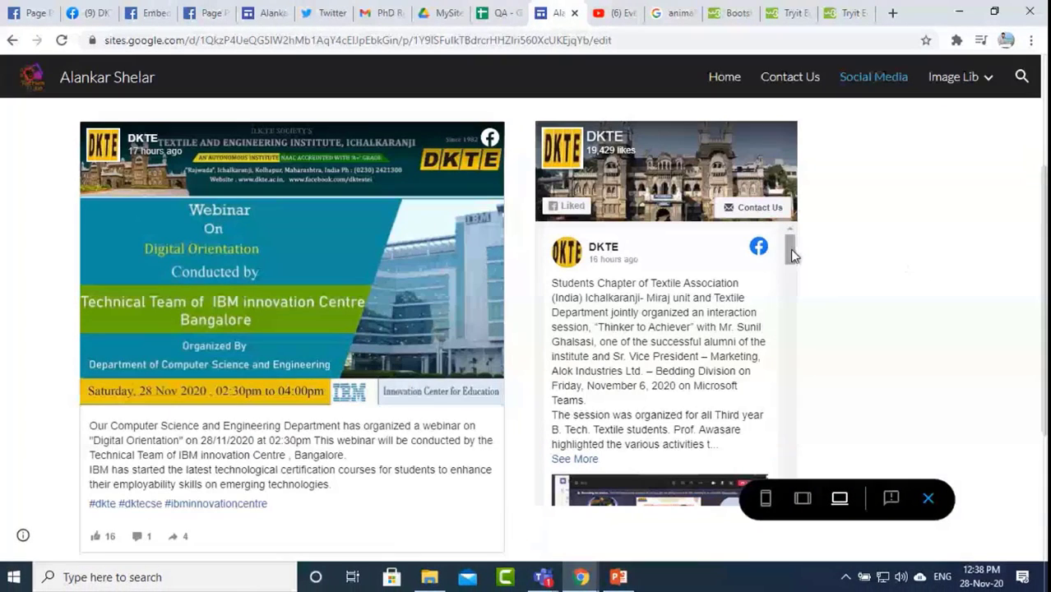
drag(791, 249, 785, 487)
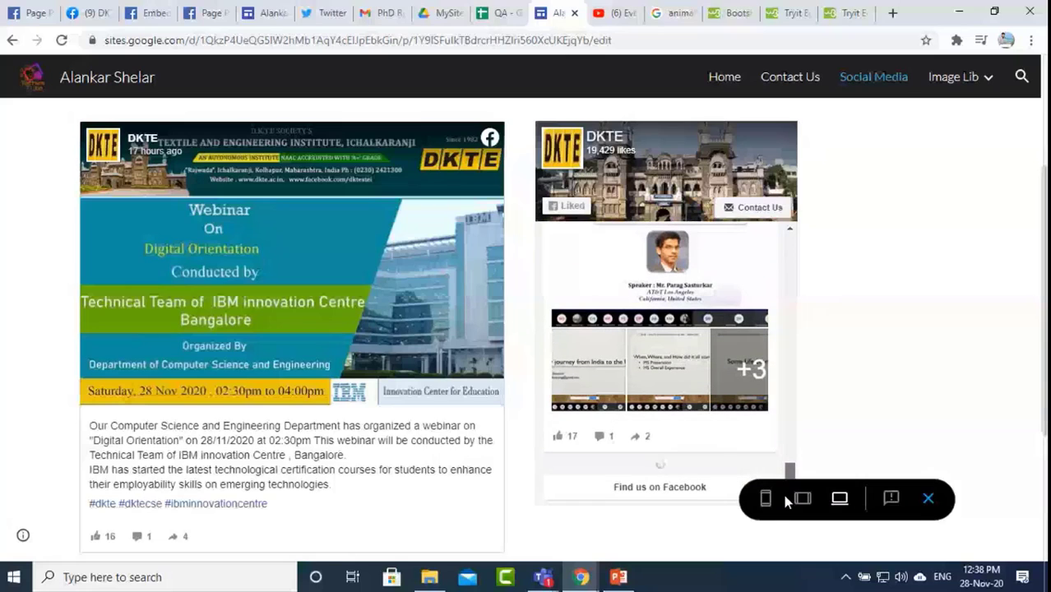
scroll(803, 321, down, 1)
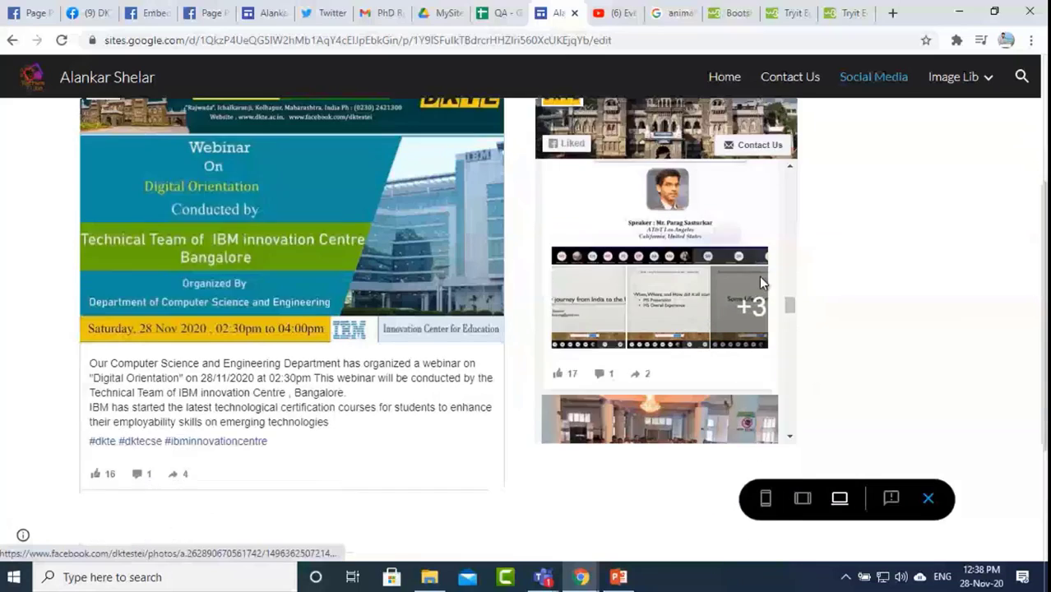
scroll(760, 278, down, 2)
scroll(718, 229, up, 4)
drag(786, 120, 789, 203)
scroll(844, 210, up, 3)
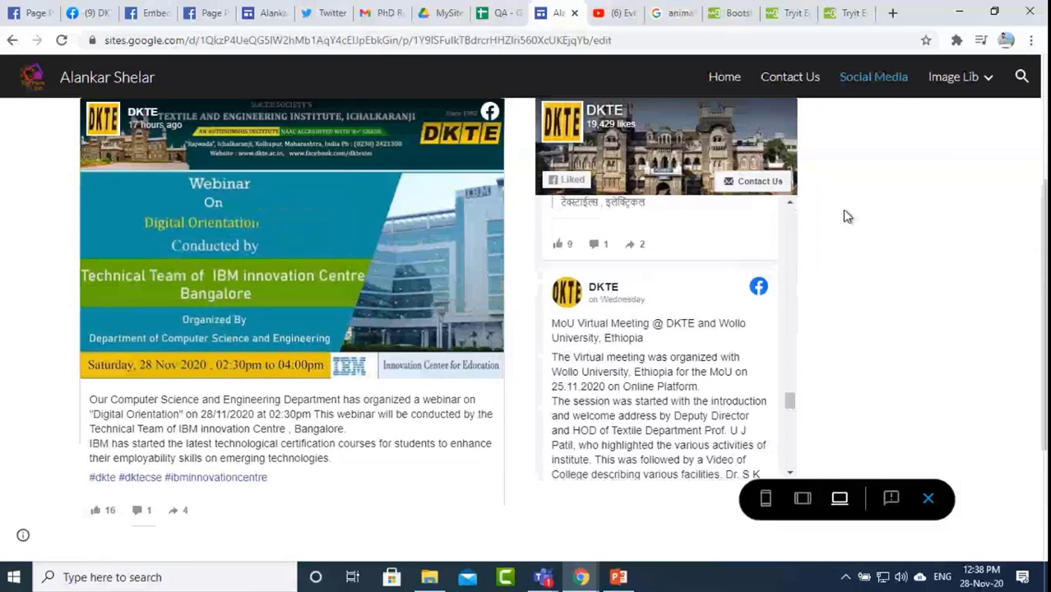
scroll(690, 256, down, 5)
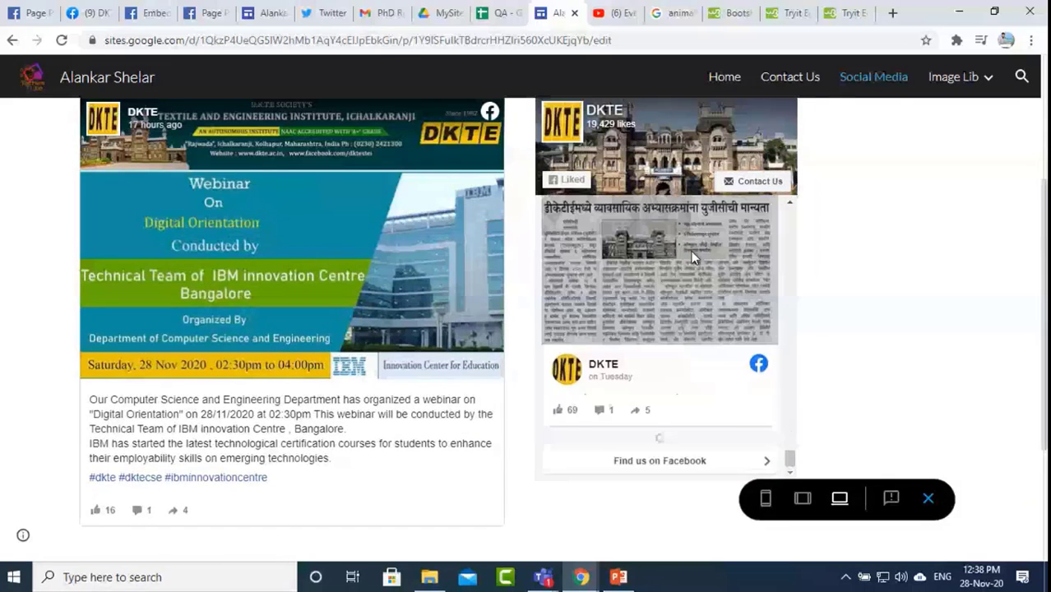
scroll(690, 257, up, 6)
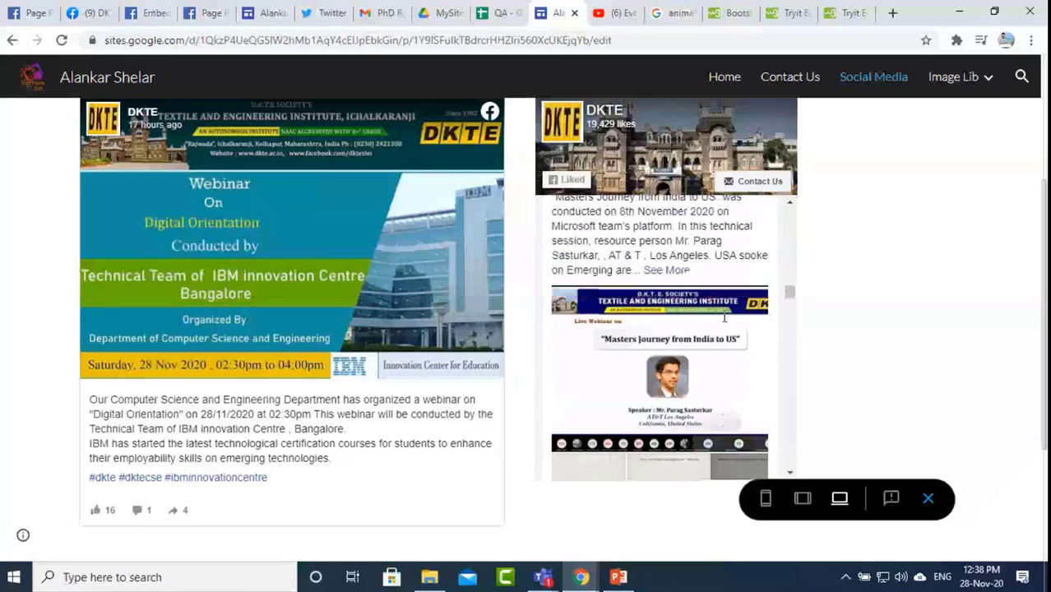
scroll(725, 317, up, 5)
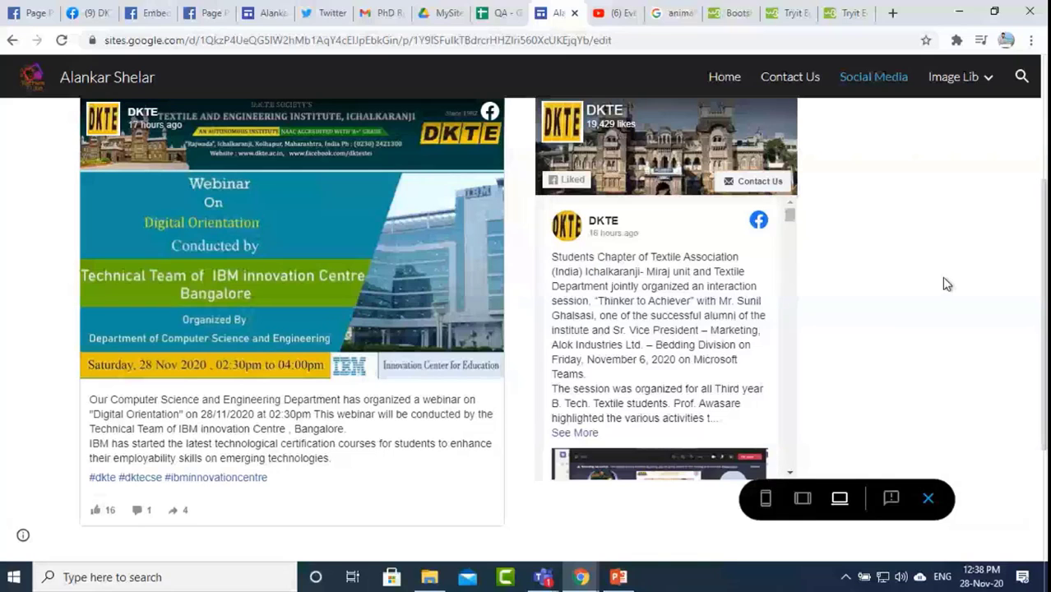
scroll(944, 278, up, 3)
scroll(944, 278, down, 3)
scroll(944, 278, up, 3)
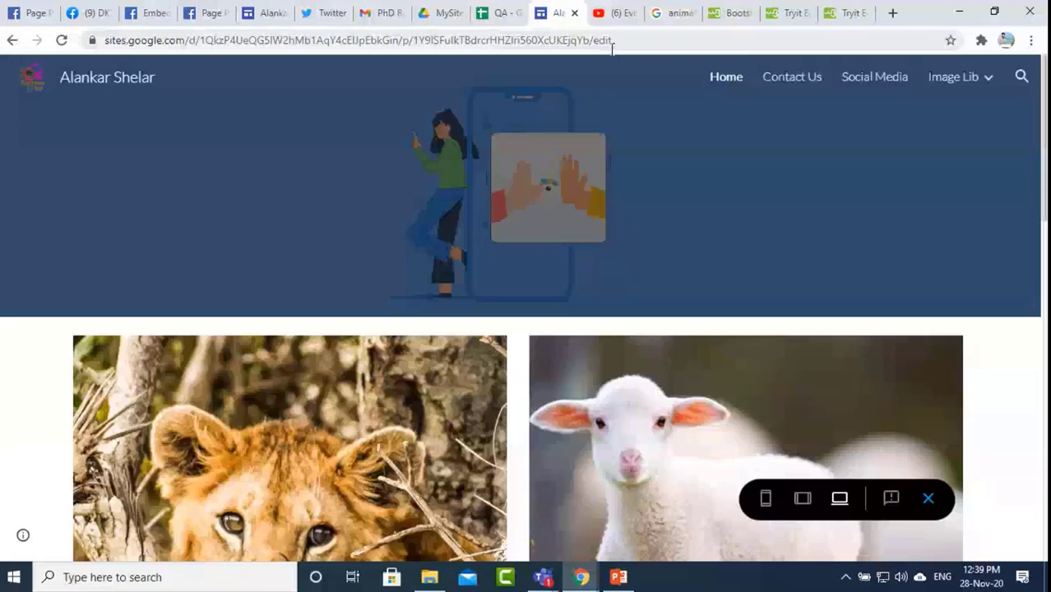
Step: Exit the site preview and return to the editor
click(926, 499)
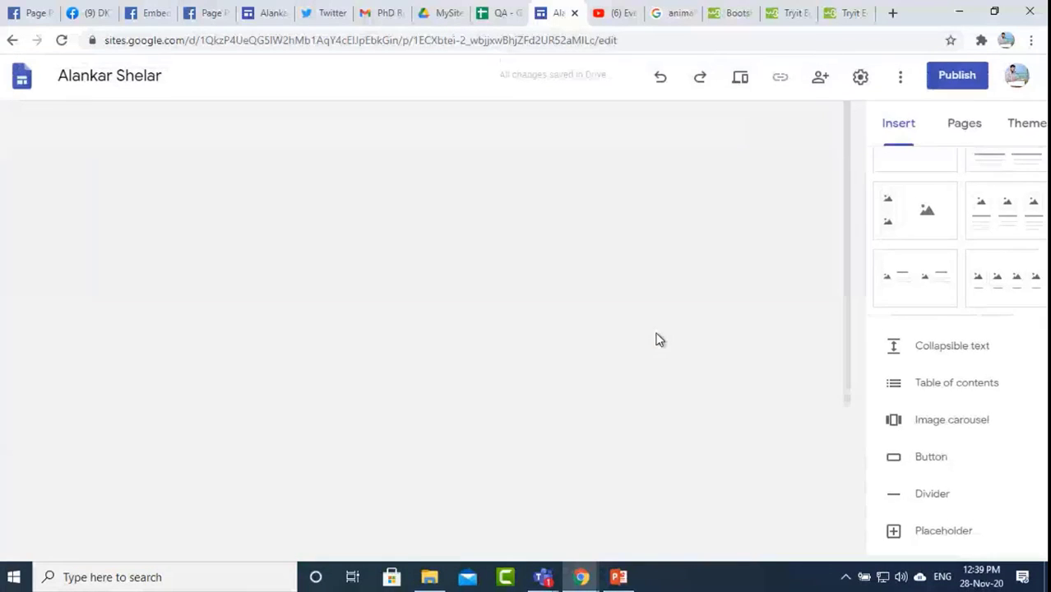
scroll(658, 340, down, 10)
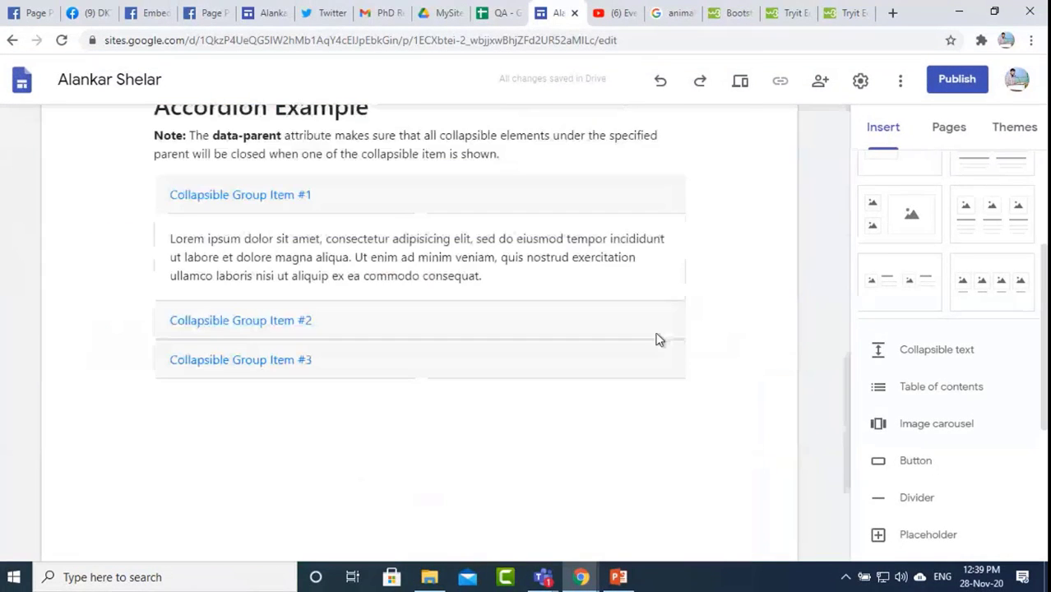
scroll(658, 339, up, 5)
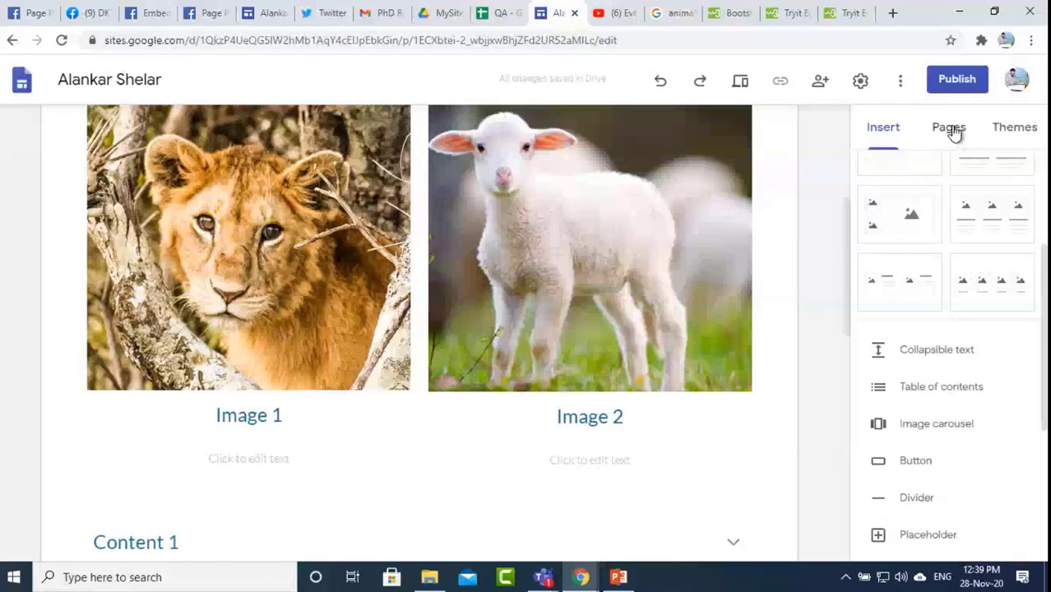
Step: Open the Social Media page in the editor and scroll down past its Facebook embeds
click(951, 132)
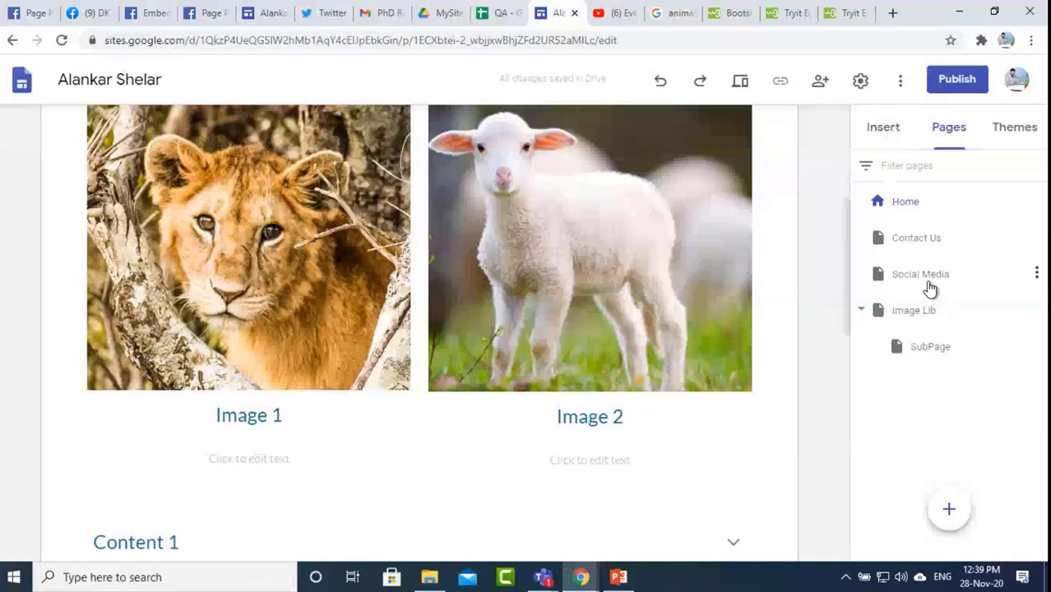
click(925, 277)
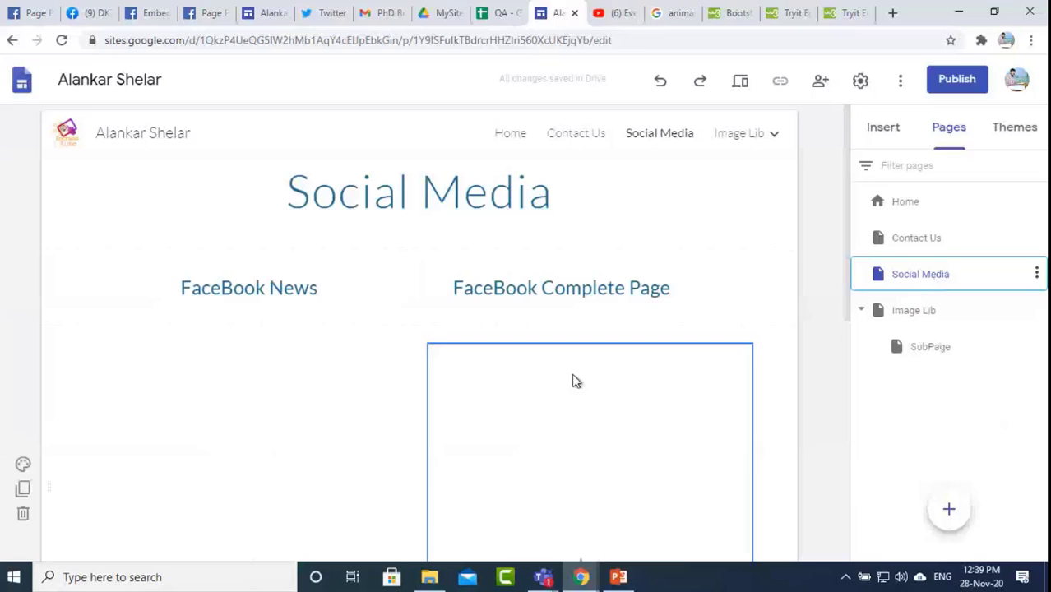
scroll(576, 381, down, 5)
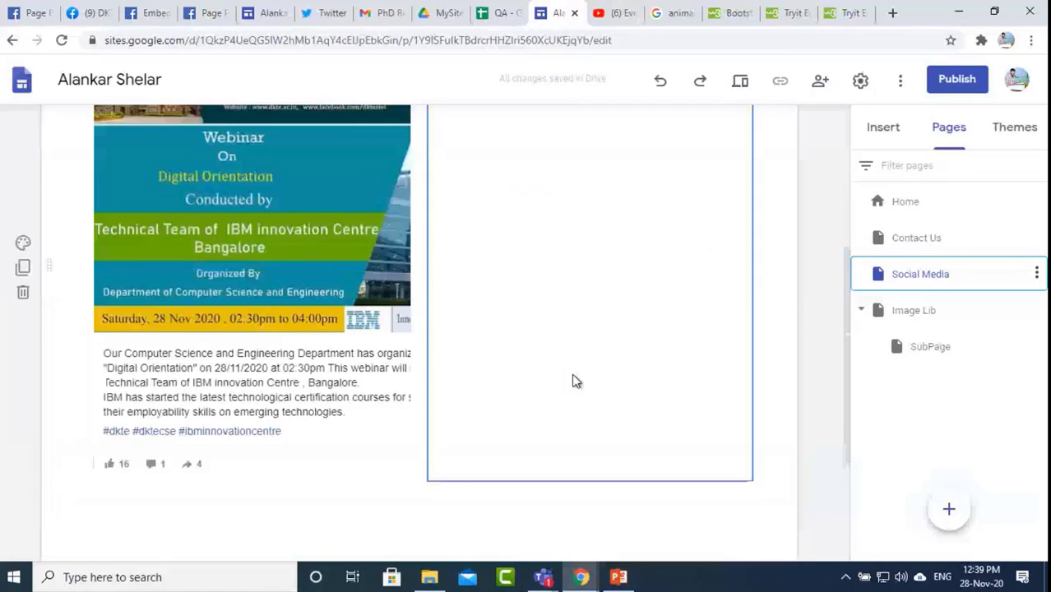
scroll(575, 380, down, 3)
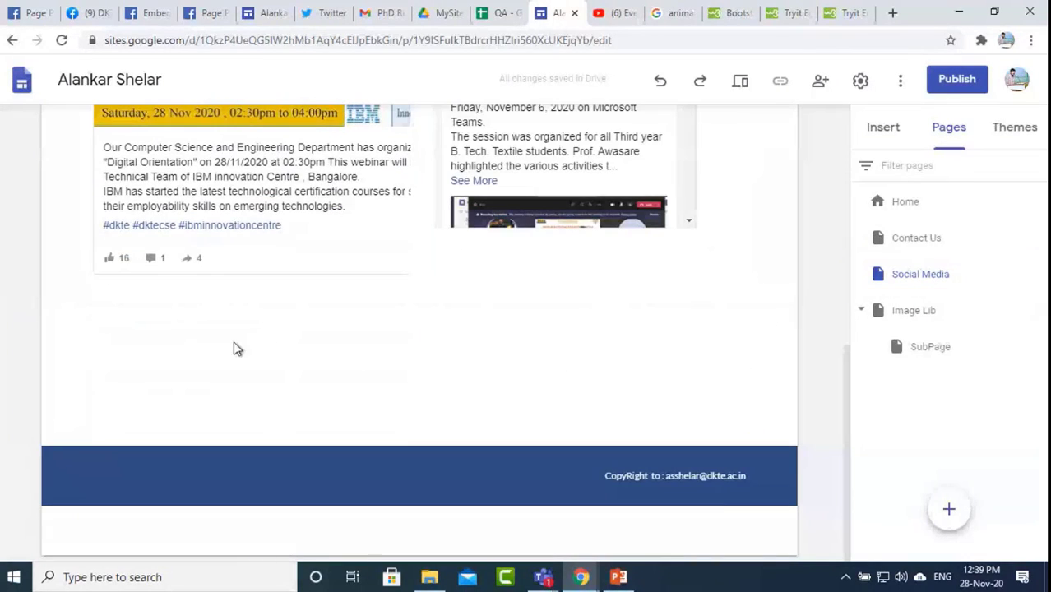
click(320, 13)
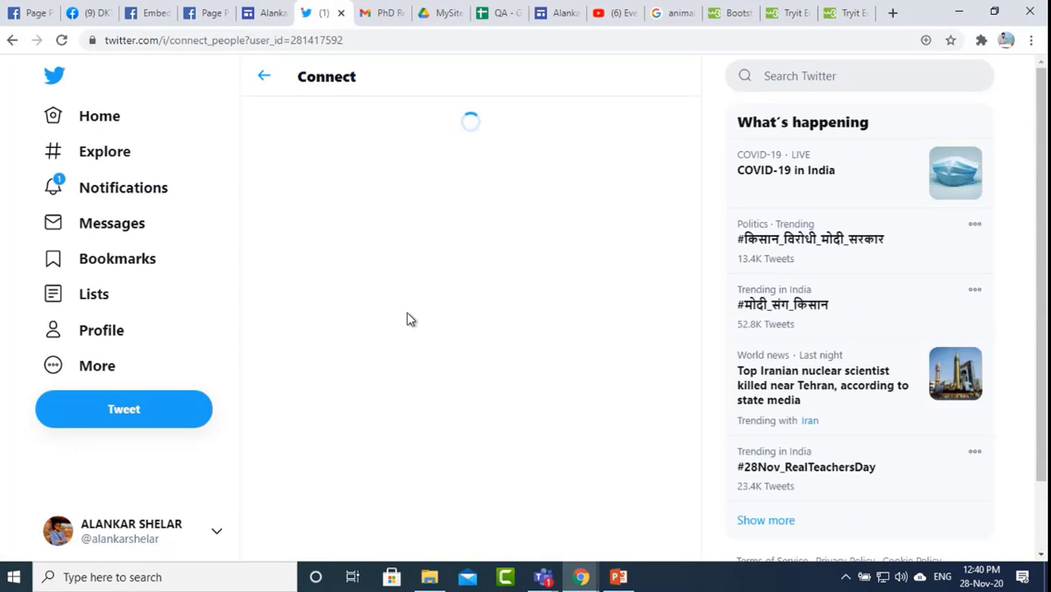
Step: Browse the COVID-19 in India event and home timeline to find the Ministry of Education tweet
click(828, 188)
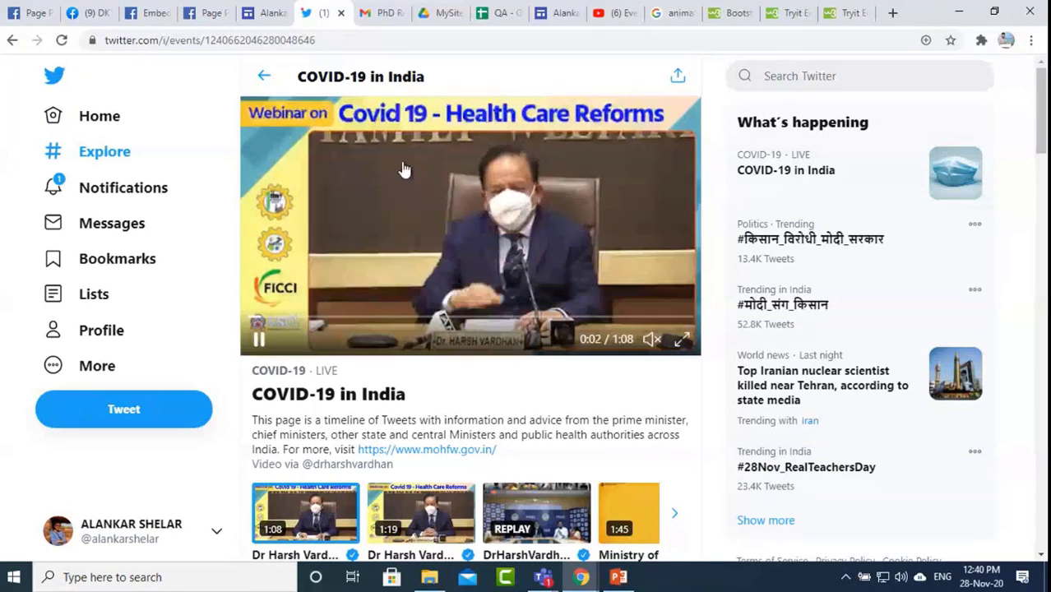
click(133, 115)
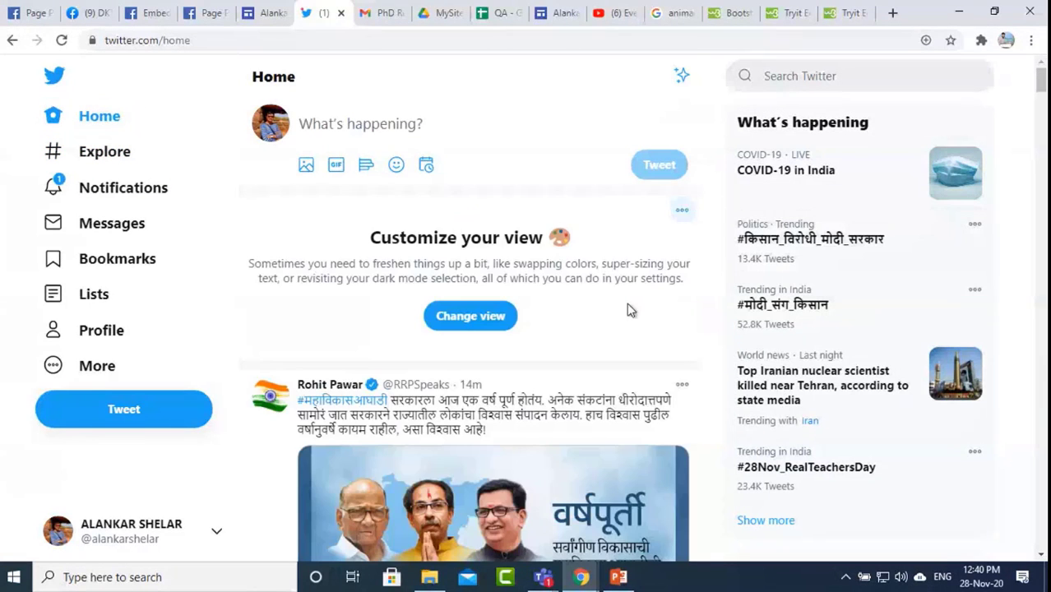
scroll(627, 310, down, 5)
scroll(598, 410, up, 3)
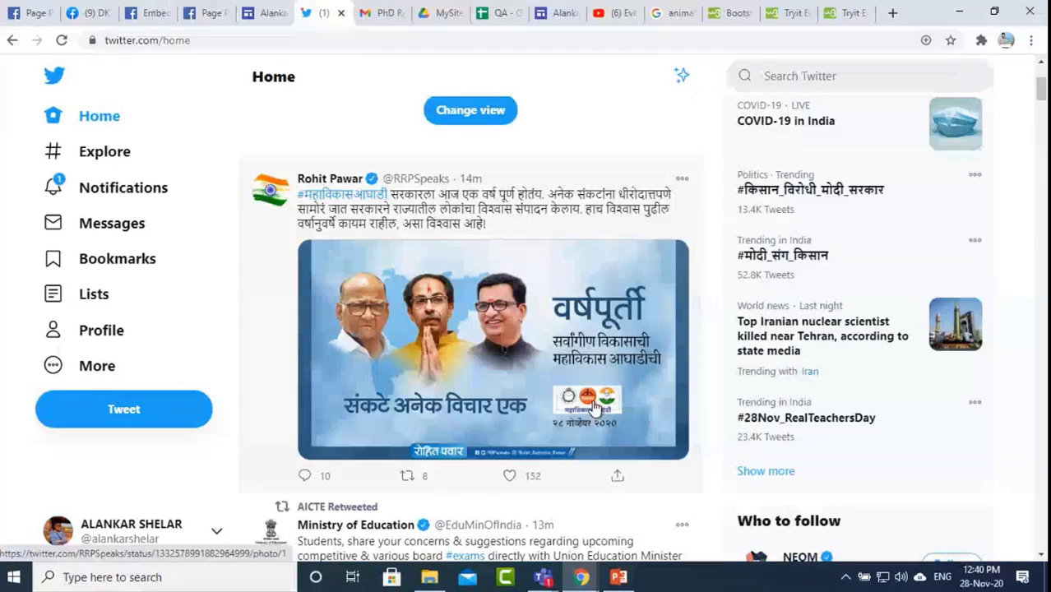
scroll(593, 407, down, 5)
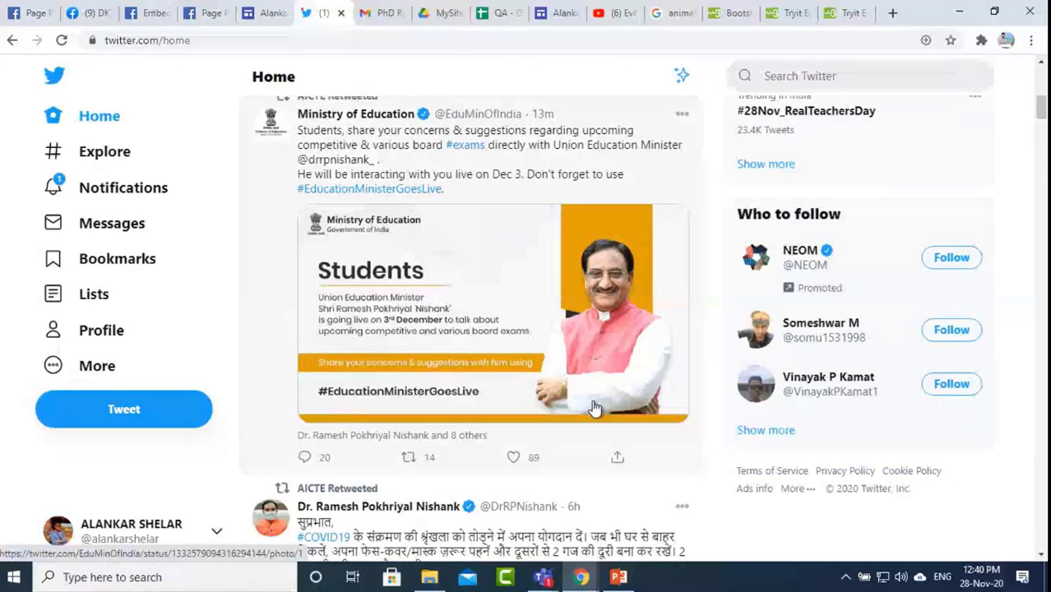
scroll(594, 407, up, 1)
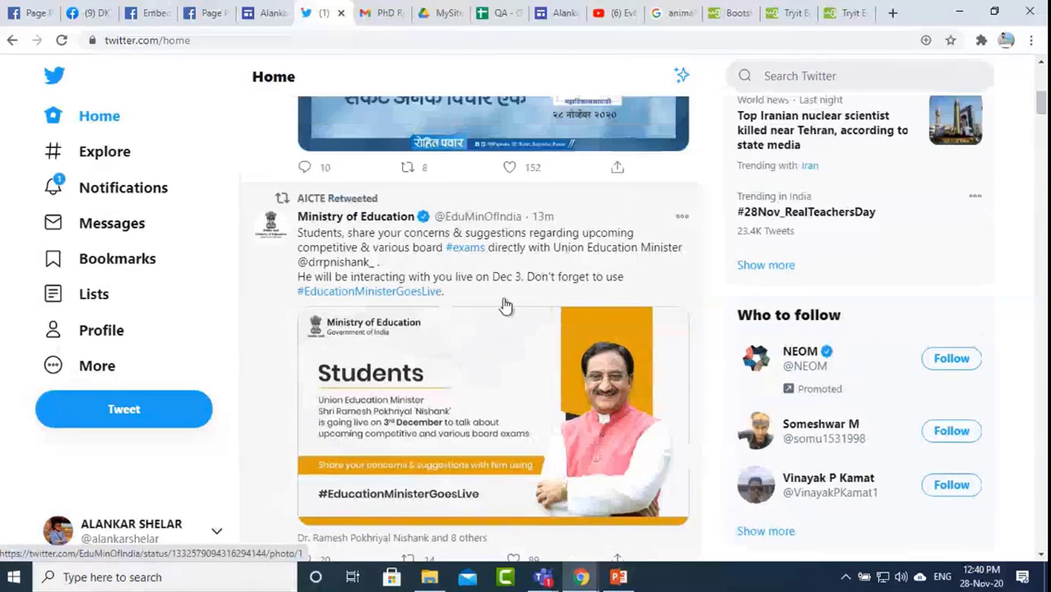
Step: Copy the Ministry of Education tweet's embed code from Twitter Publish
click(681, 219)
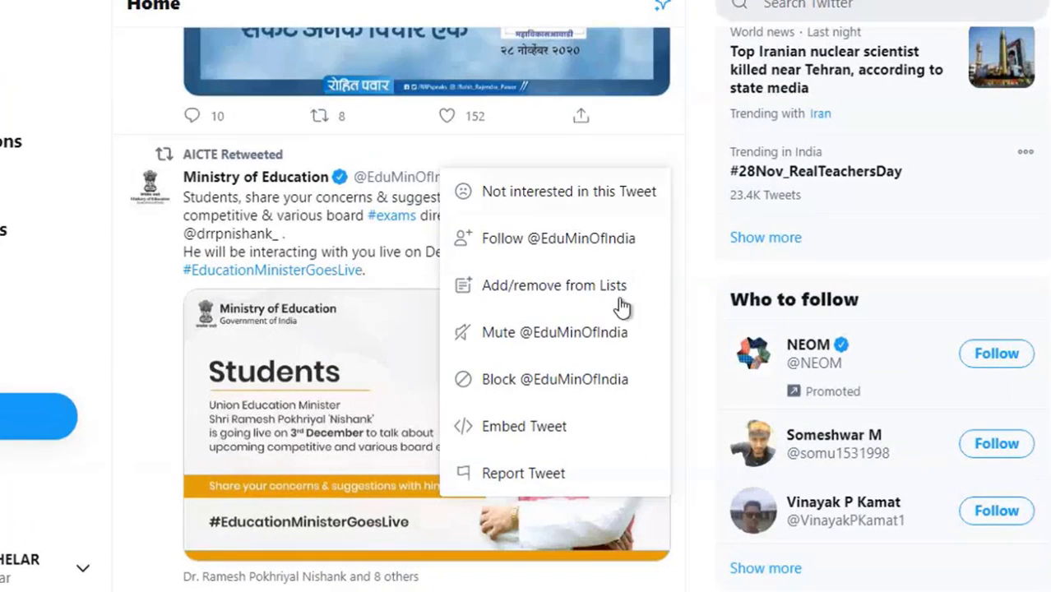
click(535, 427)
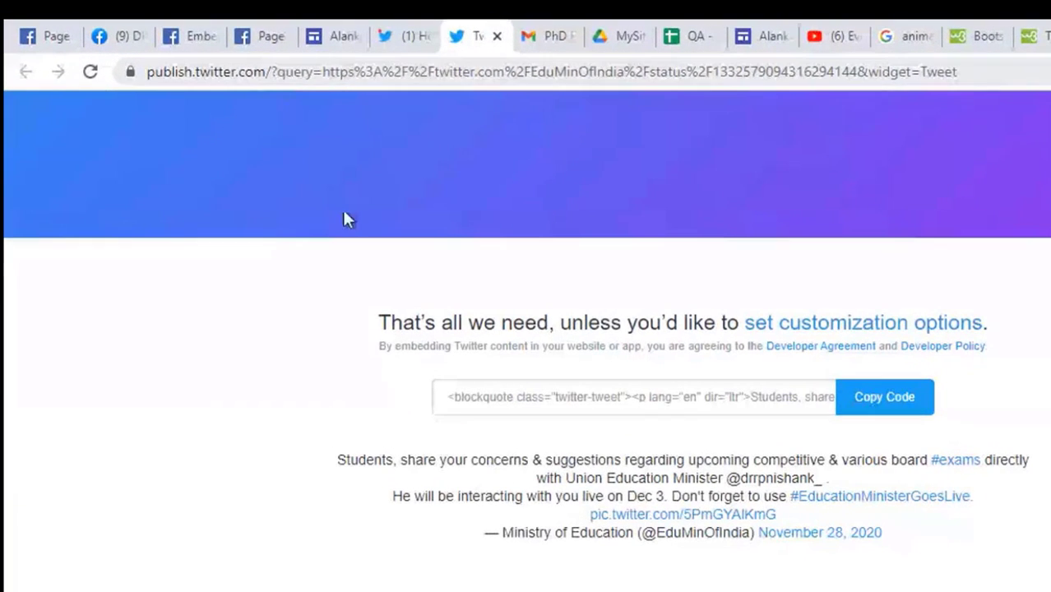
click(880, 407)
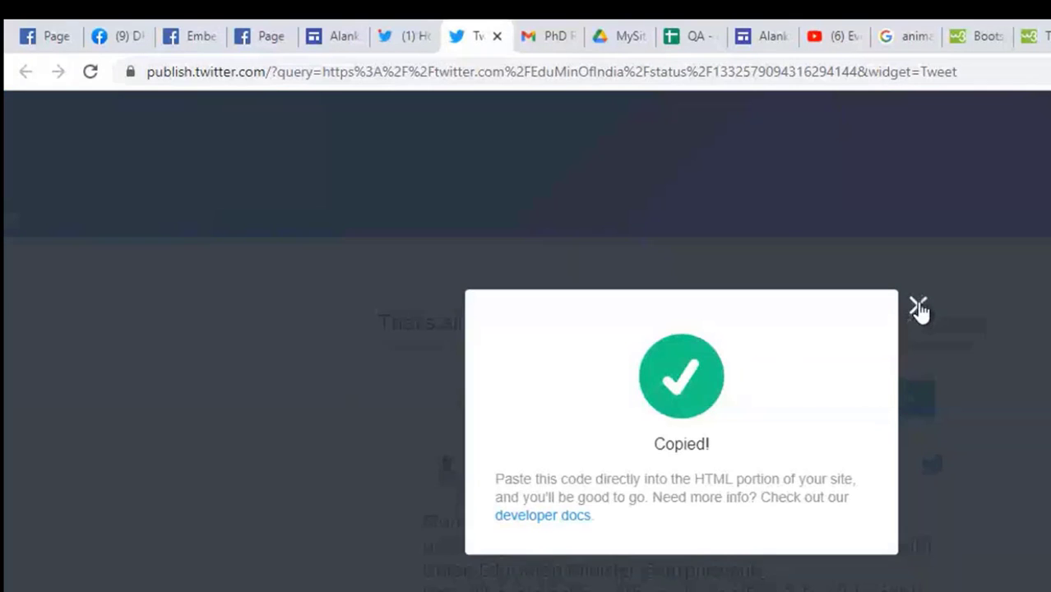
click(917, 306)
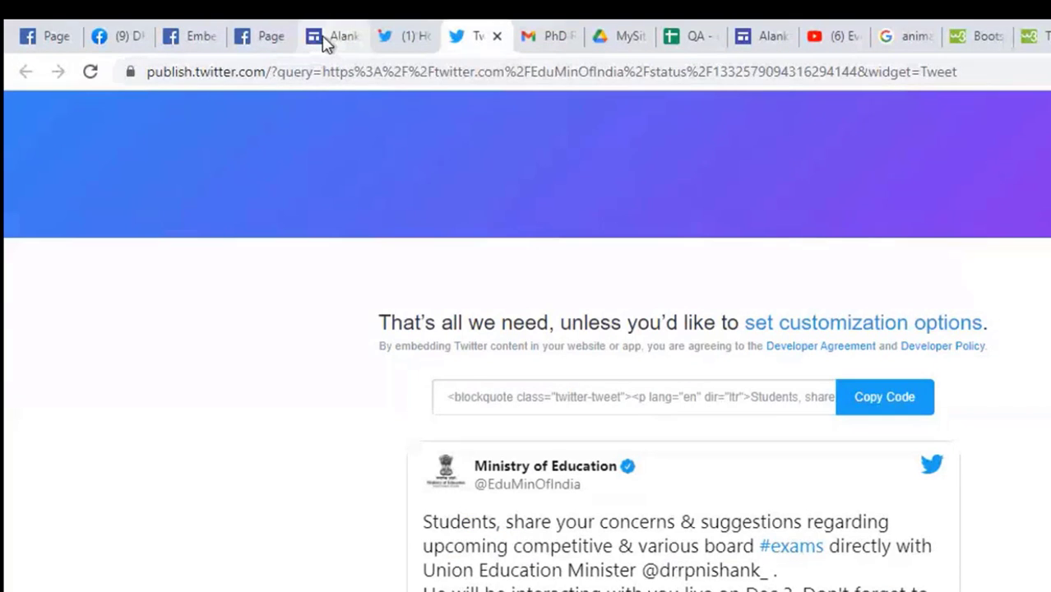
Step: Paste the Ministry of Education tweet's embed code below the Facebook posts and insert it
click(765, 36)
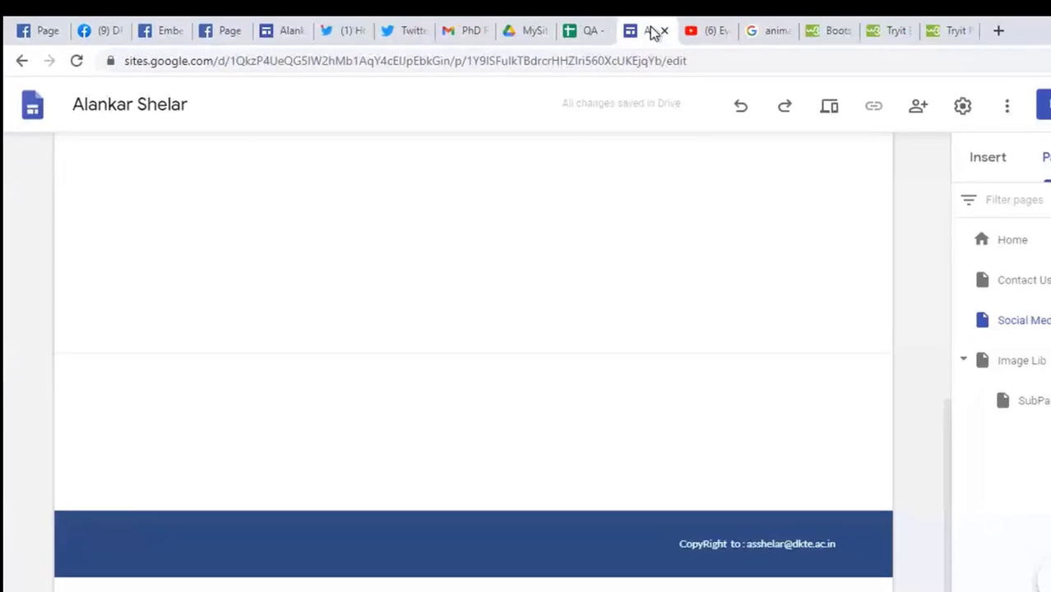
scroll(453, 318, up, 3)
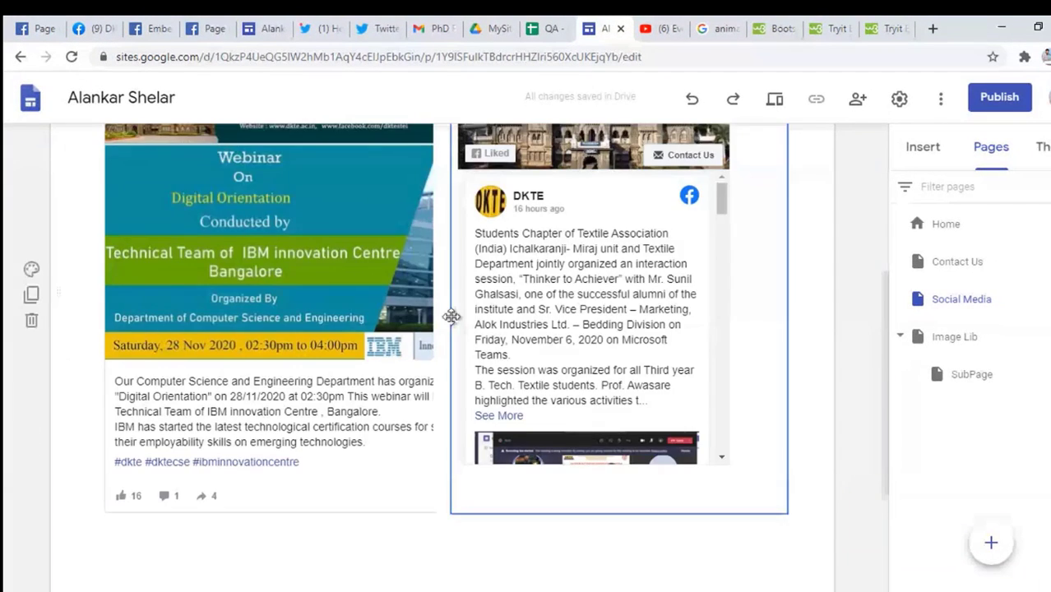
scroll(453, 318, down, 3)
double_click(203, 365)
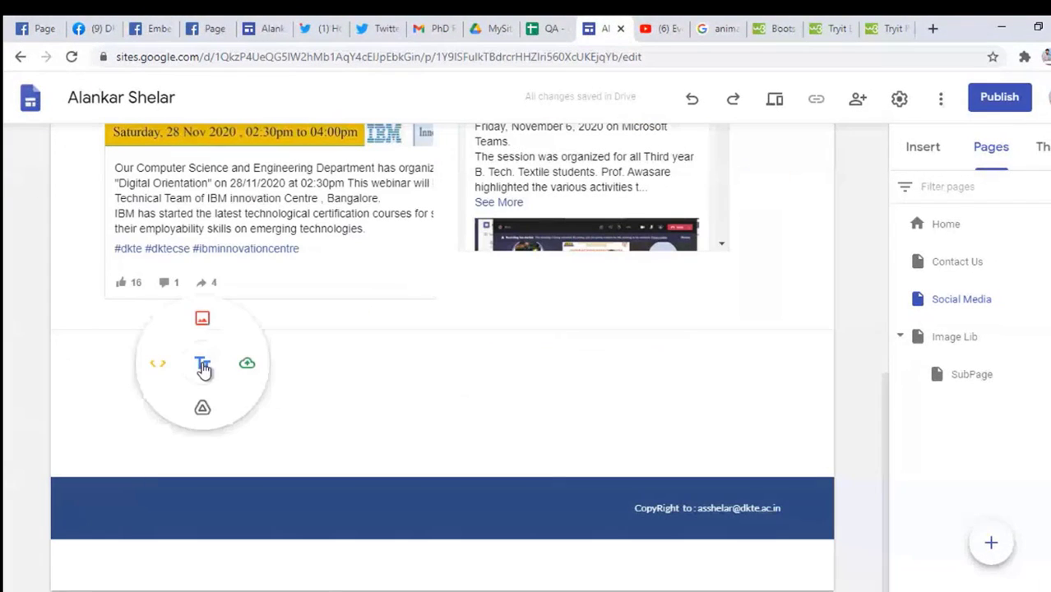
click(151, 369)
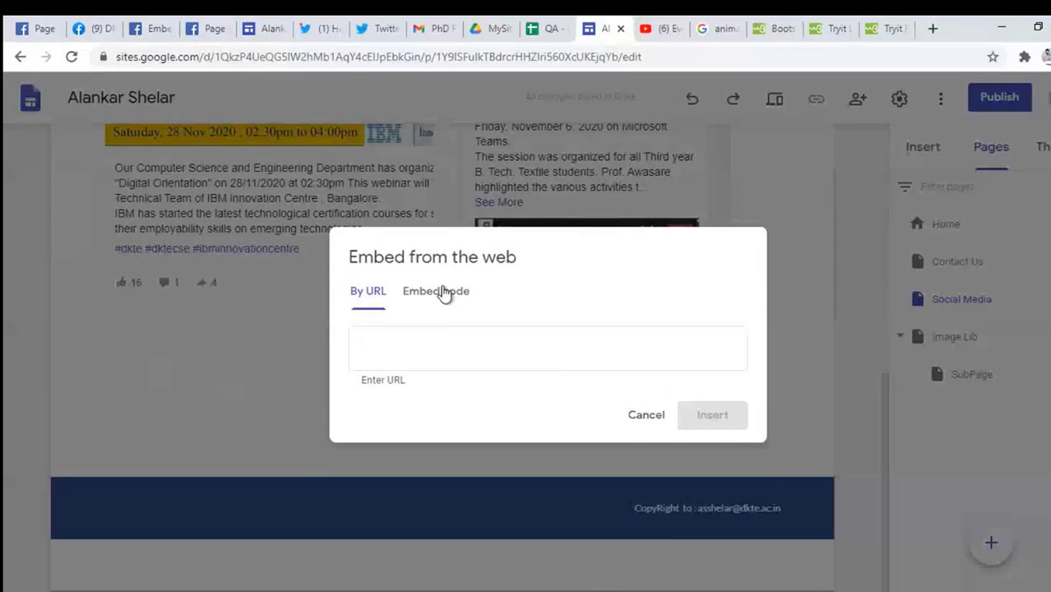
click(427, 266)
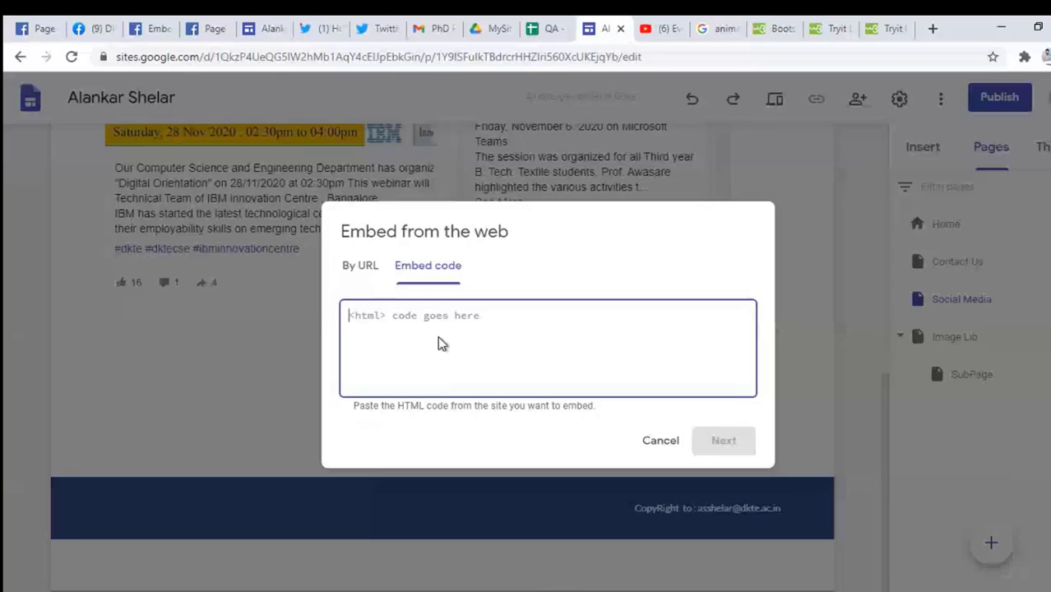
key(ctrl+v)
click(709, 448)
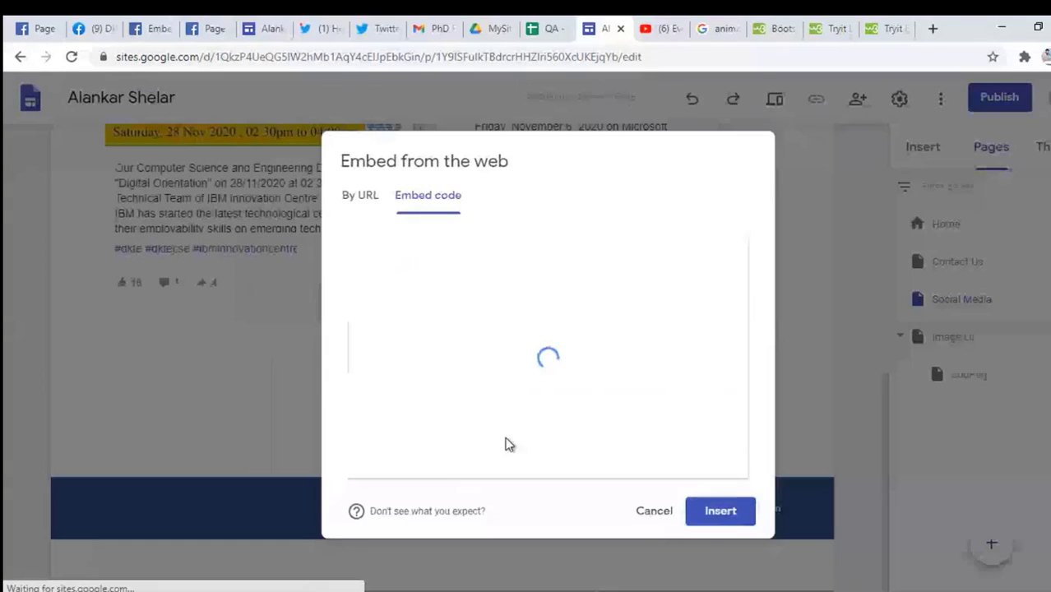
click(720, 511)
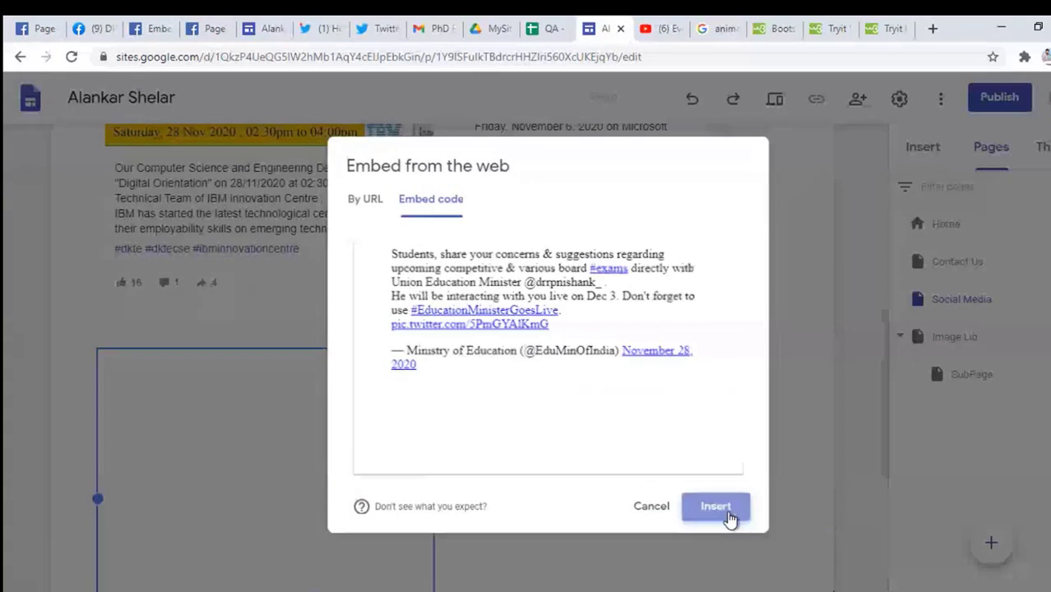
Step: Resize the tweet embed to card width and review its code without changes
drag(462, 513, 891, 553)
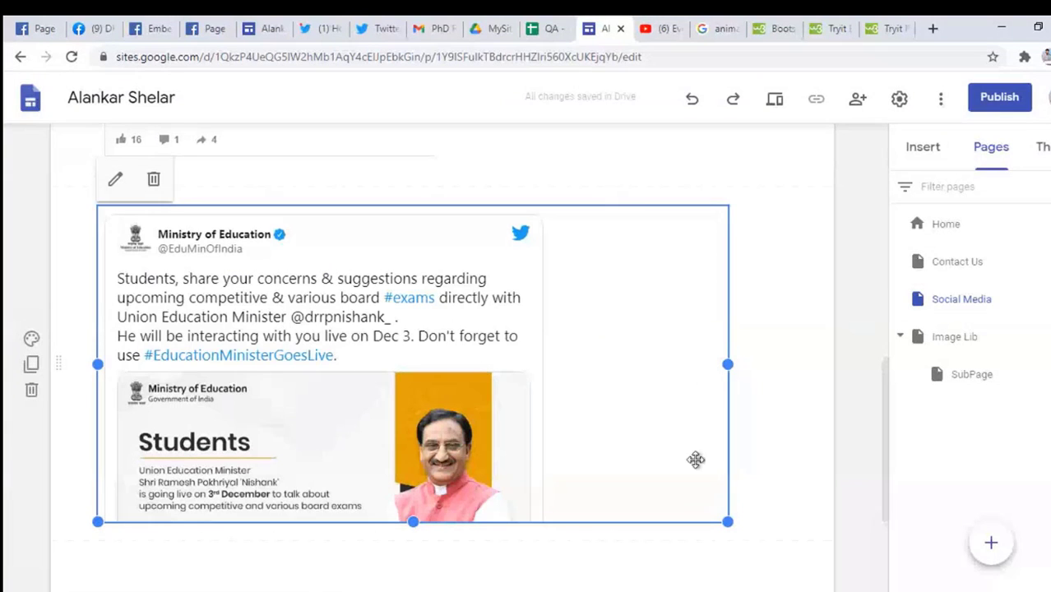
drag(728, 522, 520, 550)
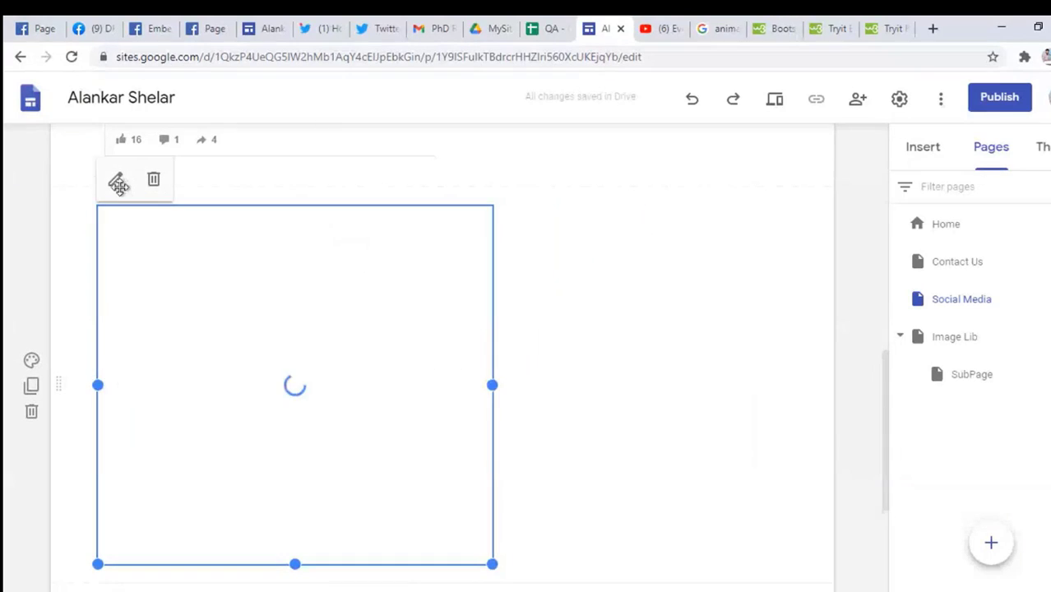
click(113, 183)
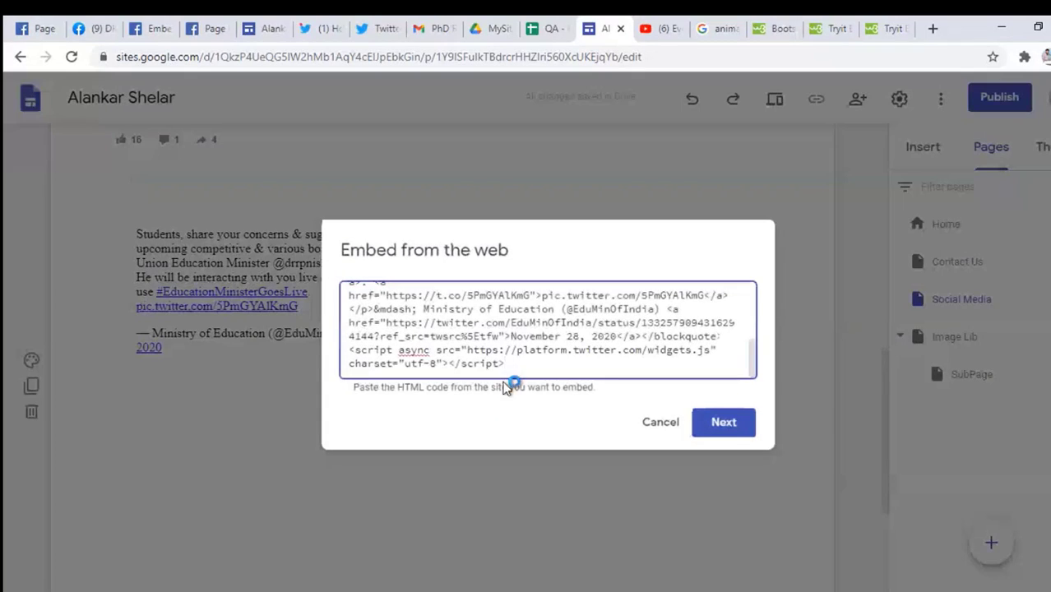
drag(507, 364, 386, 296)
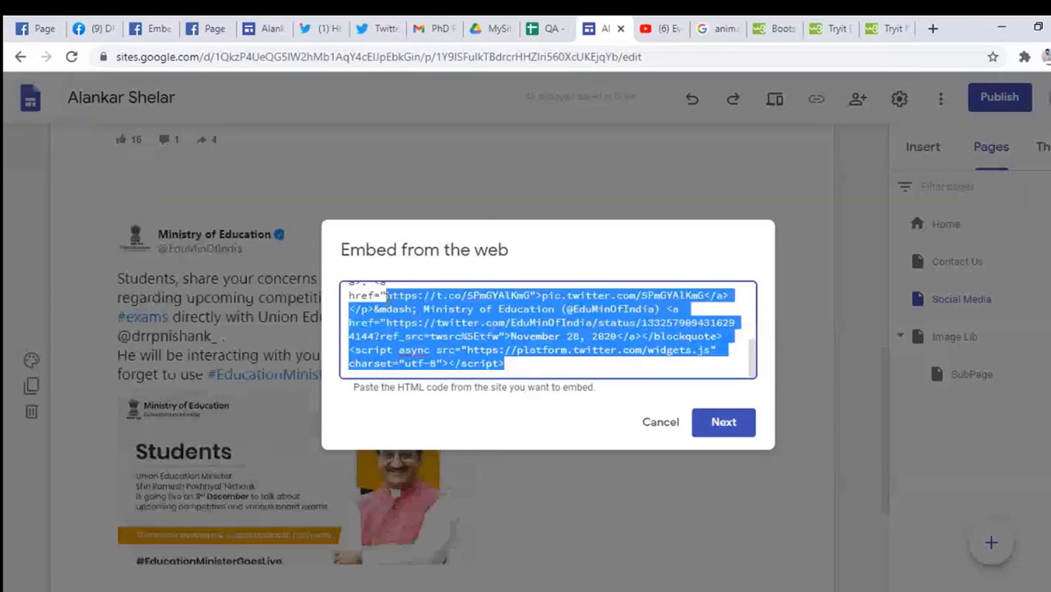
click(666, 424)
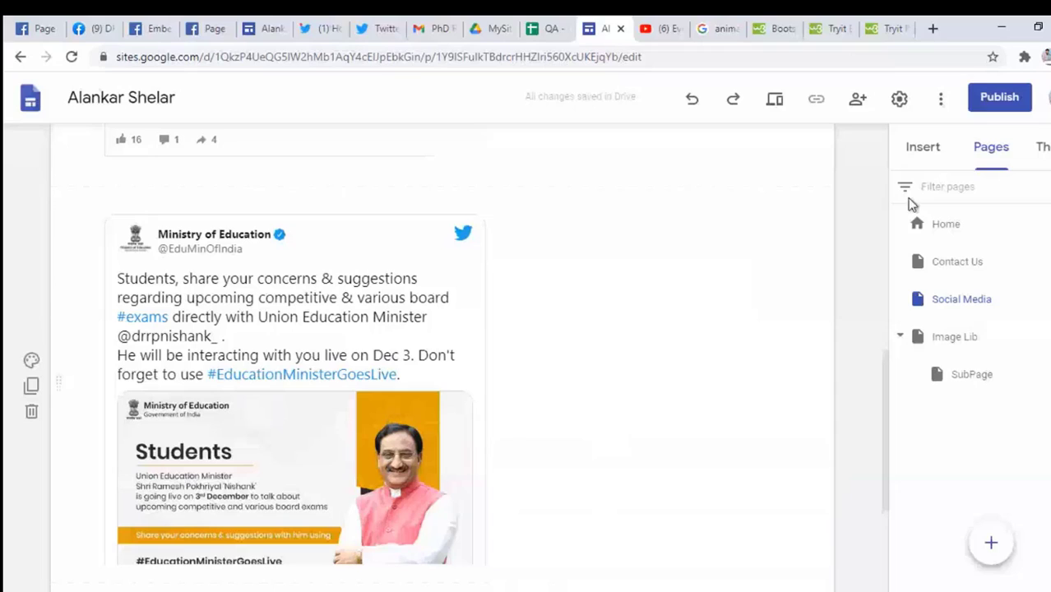
click(774, 98)
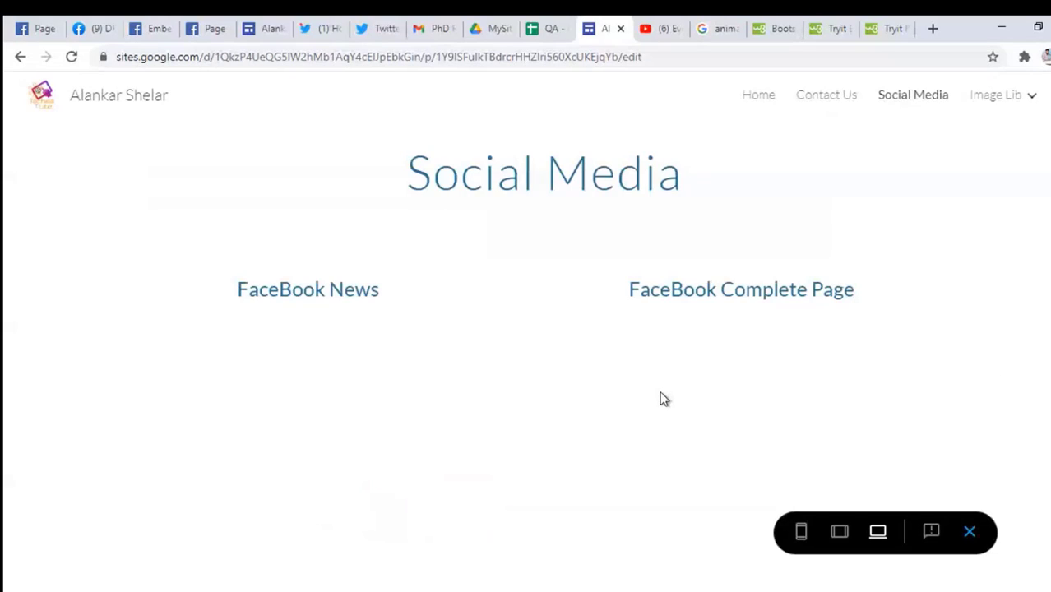
Step: Scroll through the previewed Social Media page to check the newly embedded tweet
scroll(665, 399, down, 5)
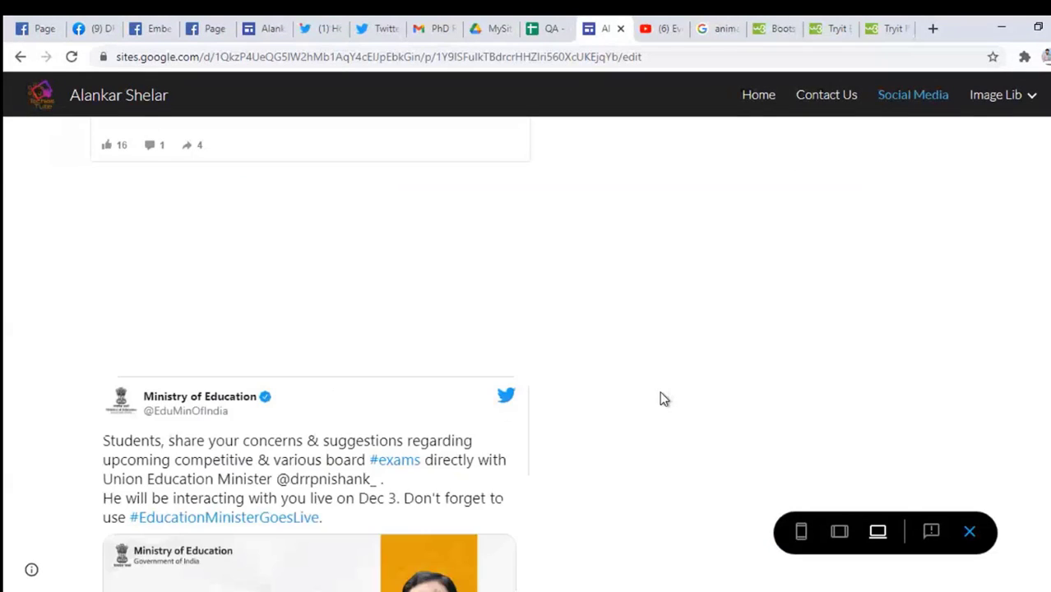
scroll(665, 399, down, 4)
scroll(665, 398, up, 5)
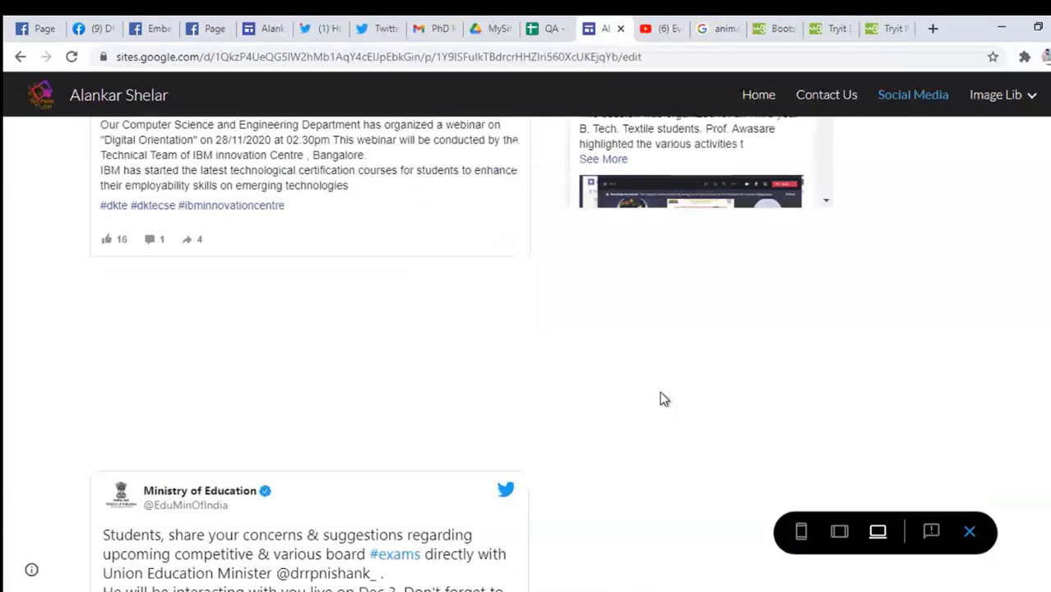
scroll(664, 399, up, 6)
scroll(659, 399, down, 10)
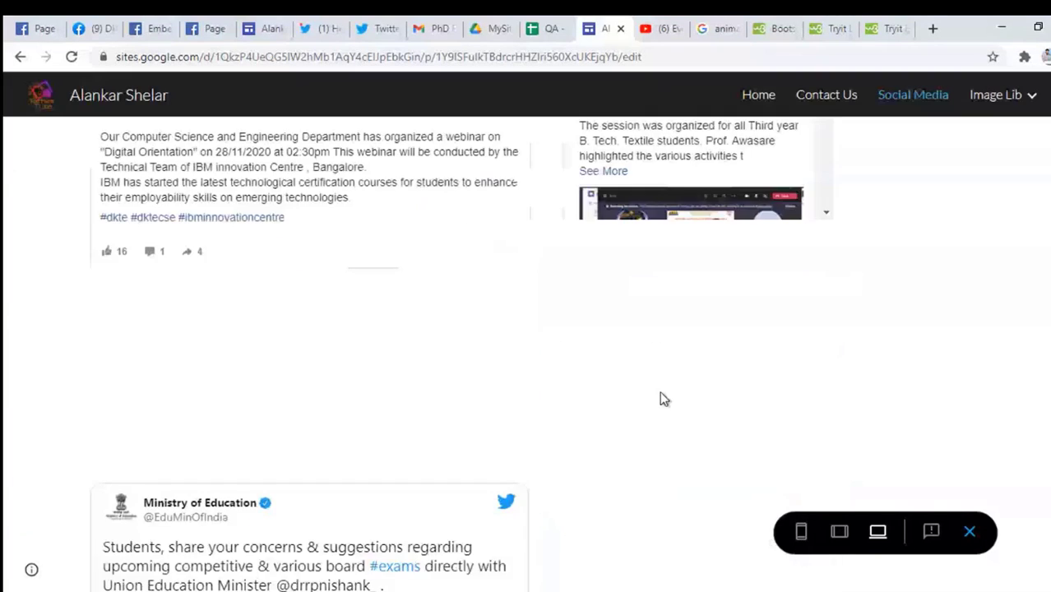
scroll(629, 386, up, 3)
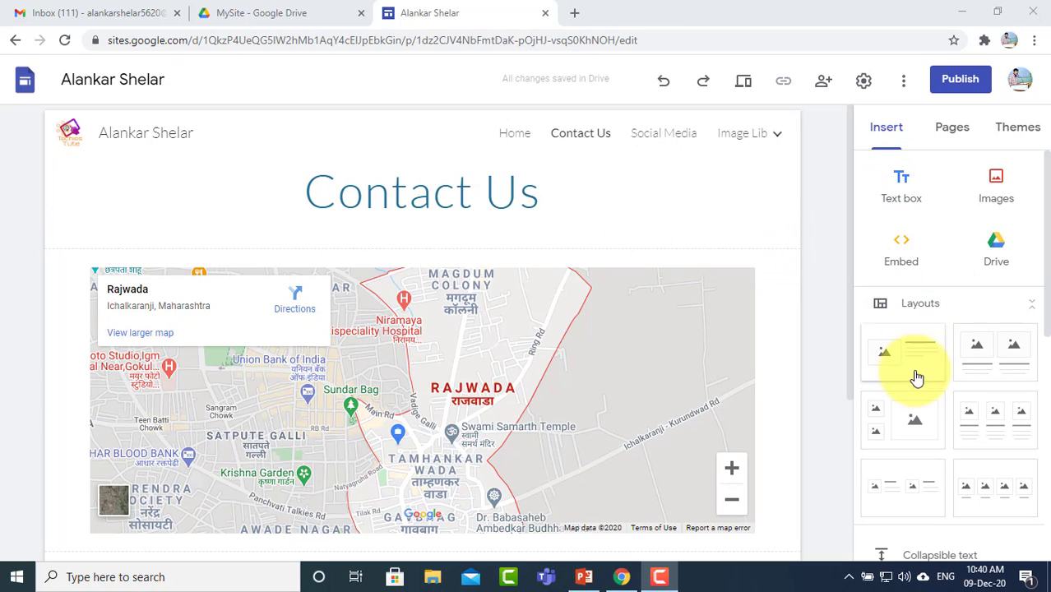
Step: Scroll the Insert panel and open the Forms picker to see the available Google Forms
scroll(948, 364, down, 6)
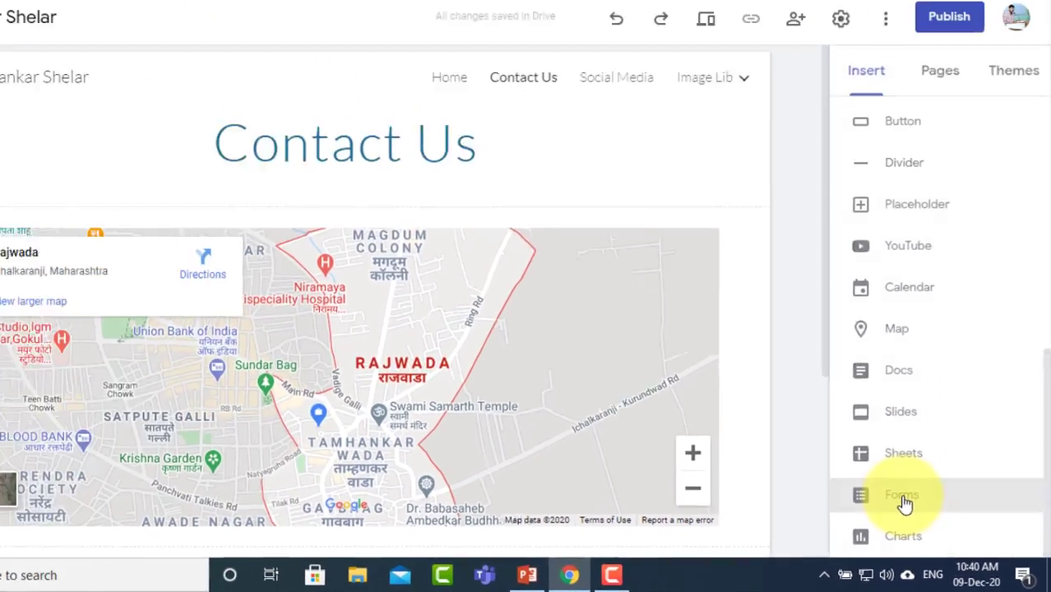
click(791, 425)
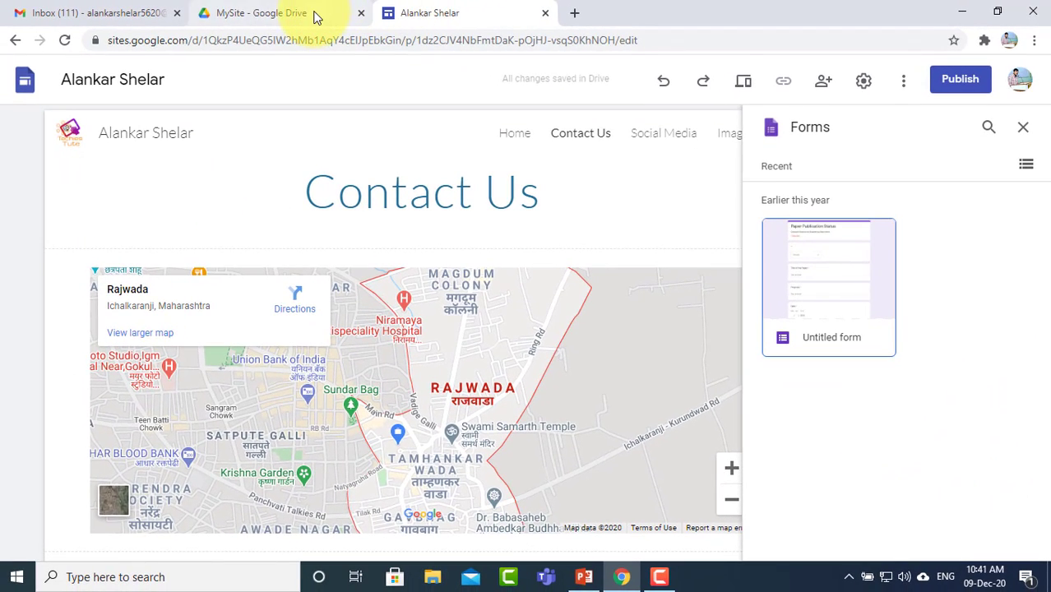
click(316, 18)
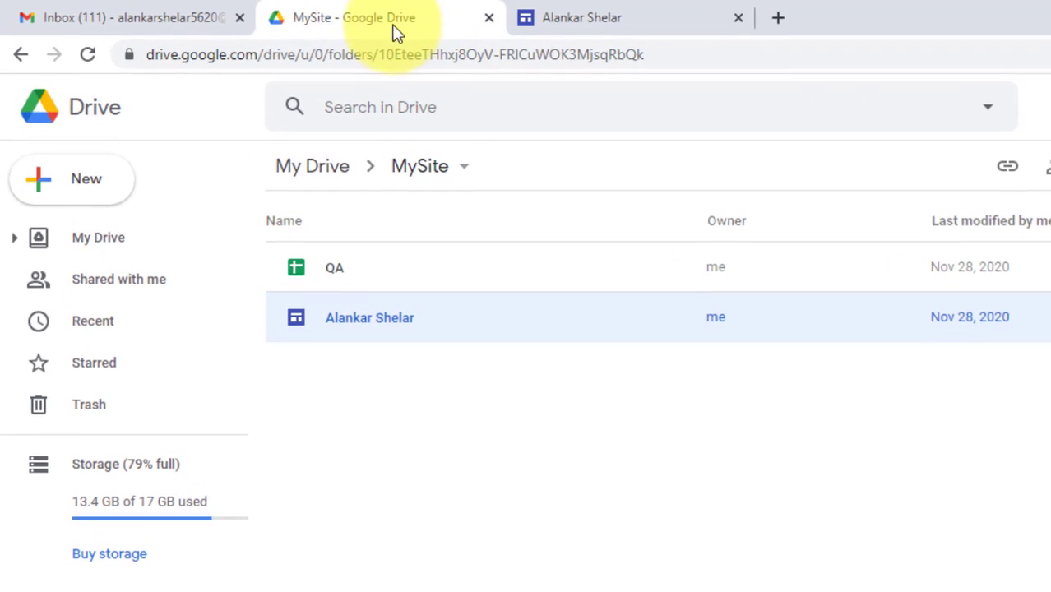
Step: Create a new blank Google Form in the MySite Drive folder
click(399, 426)
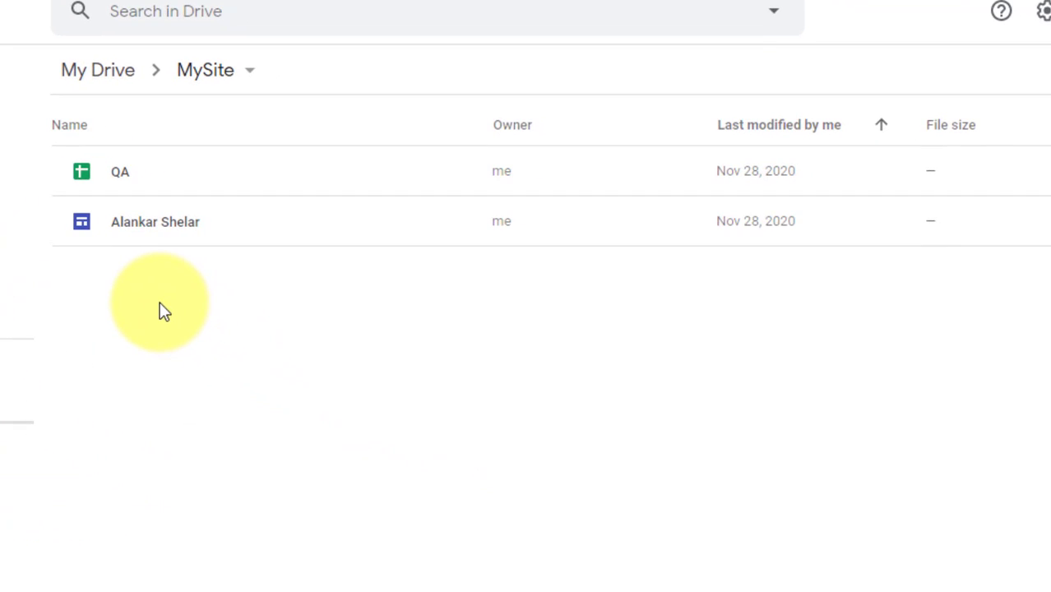
right_click(162, 311)
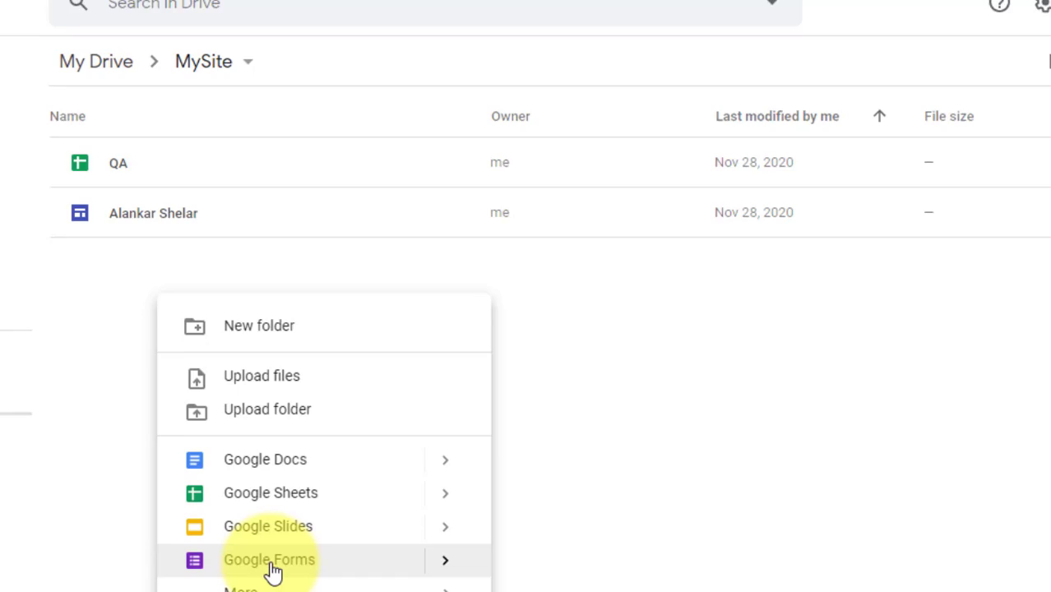
click(270, 561)
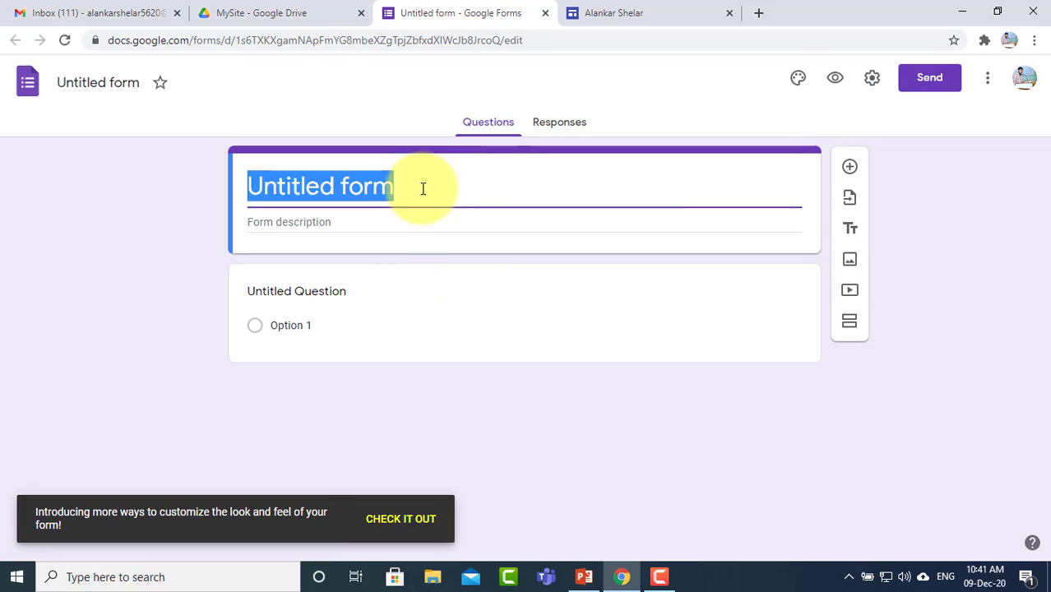
Step: Title the form 'Contact Us' and name the first question 'Enter Your Name'
text(Cont)
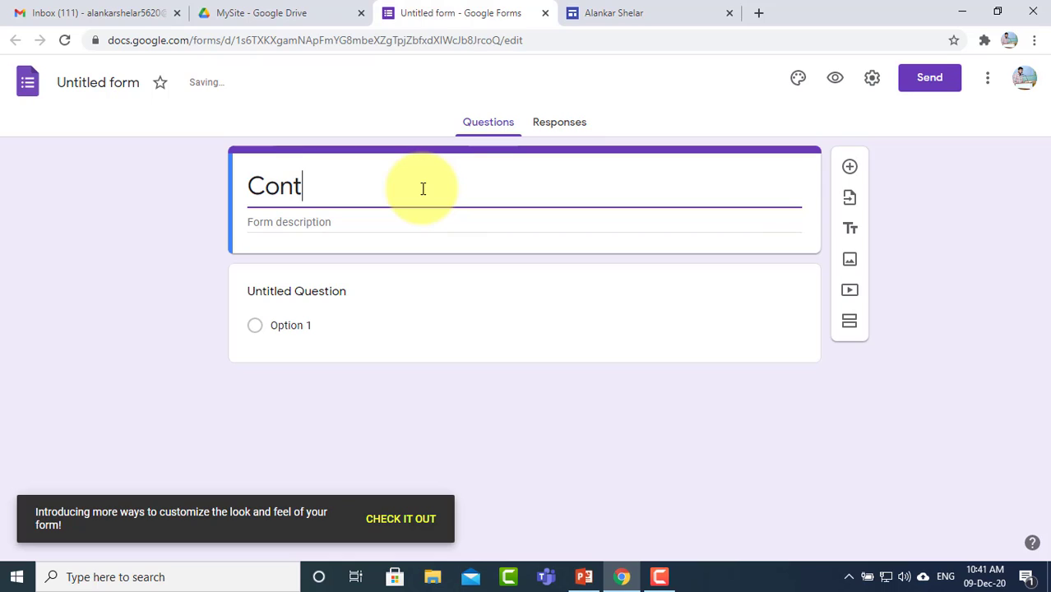
text(act Us)
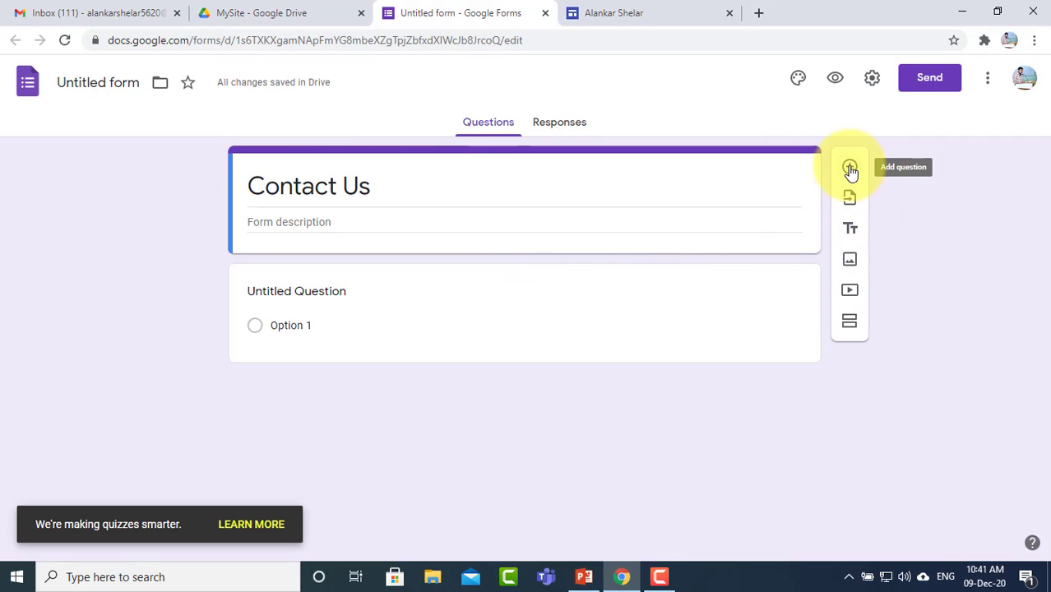
click(417, 297)
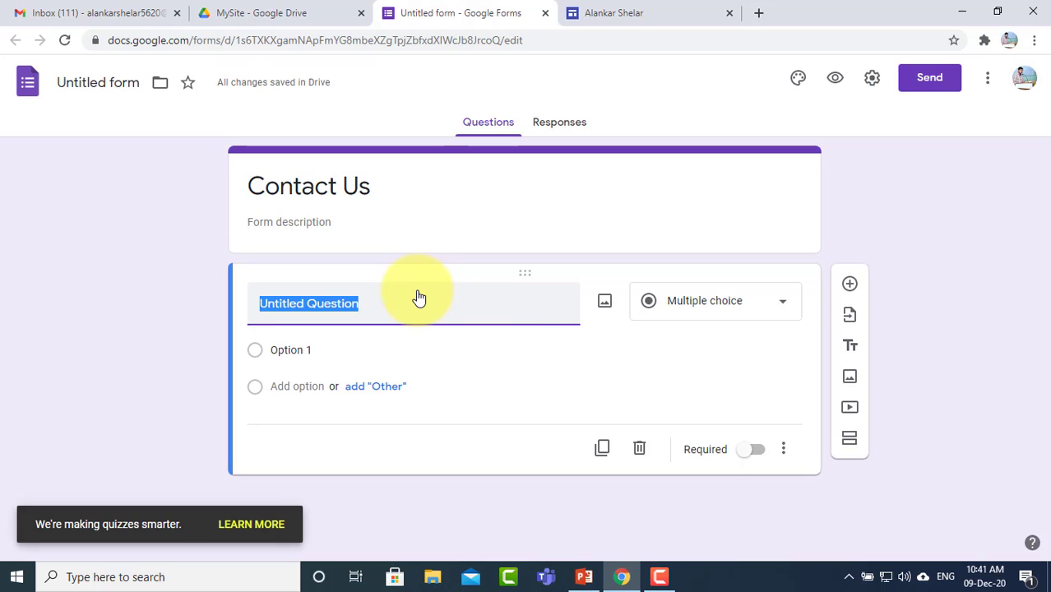
click(782, 309)
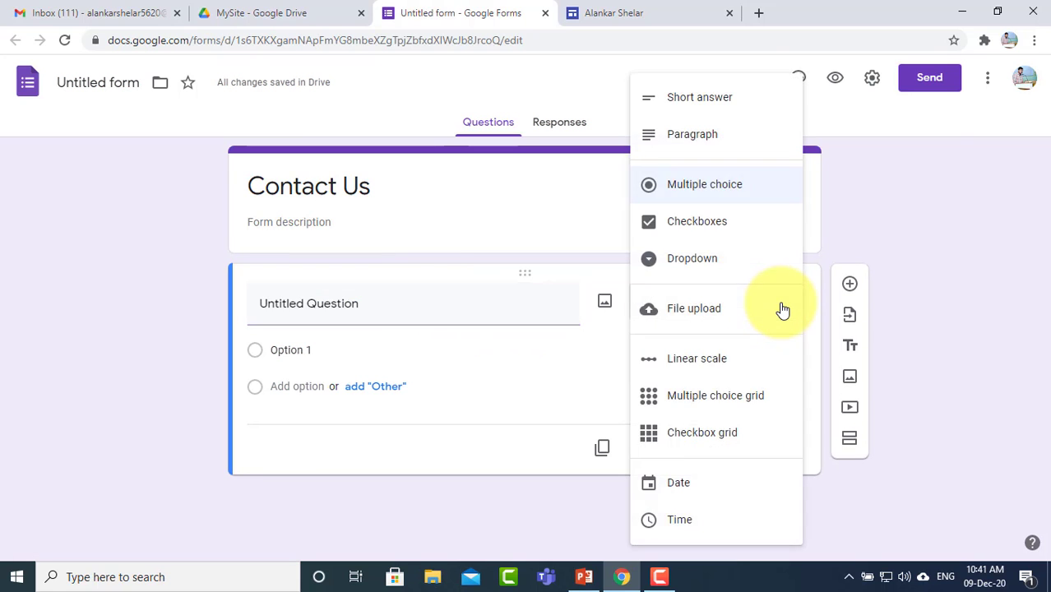
click(403, 307)
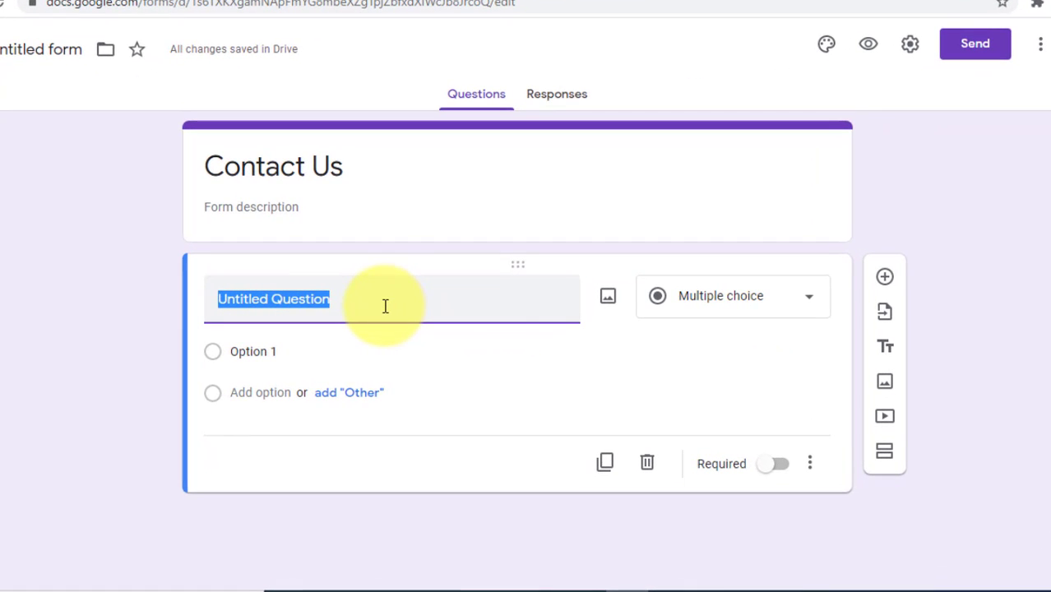
text(Enter Your Name)
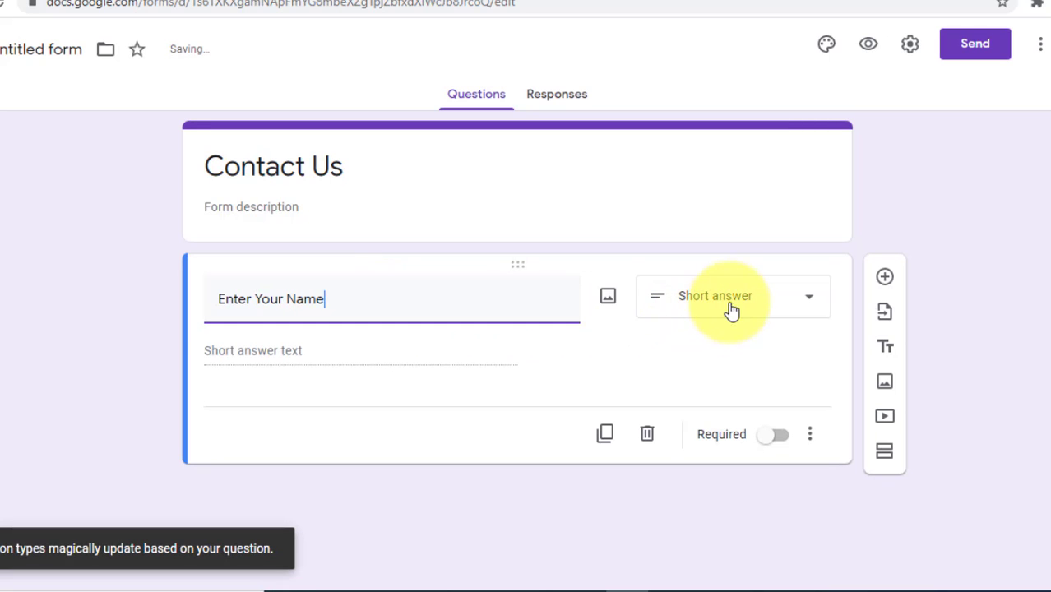
Step: Keep the name question as Short answer and add a new question below it
click(740, 303)
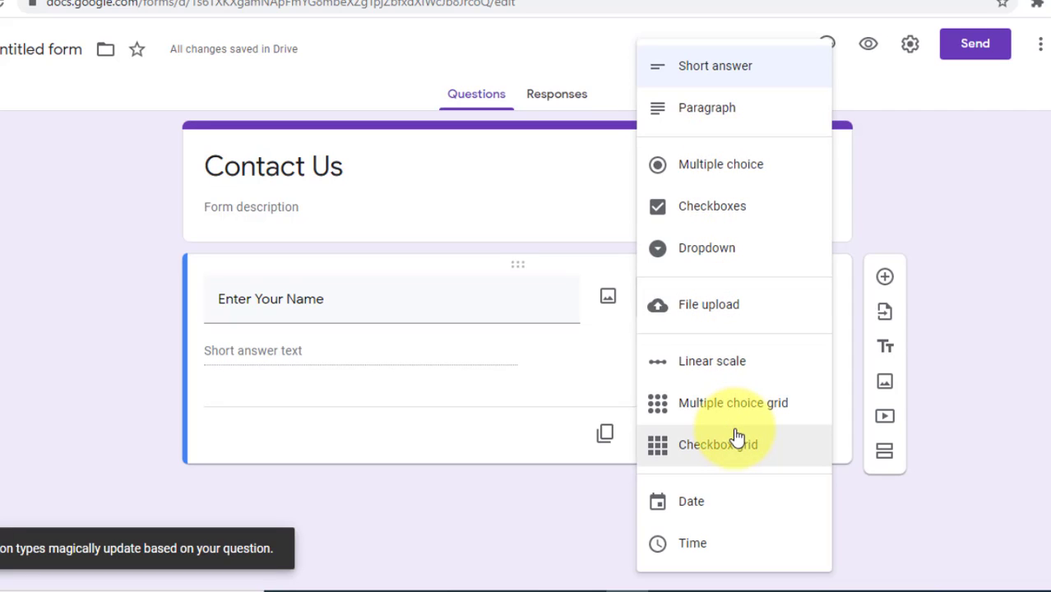
click(553, 444)
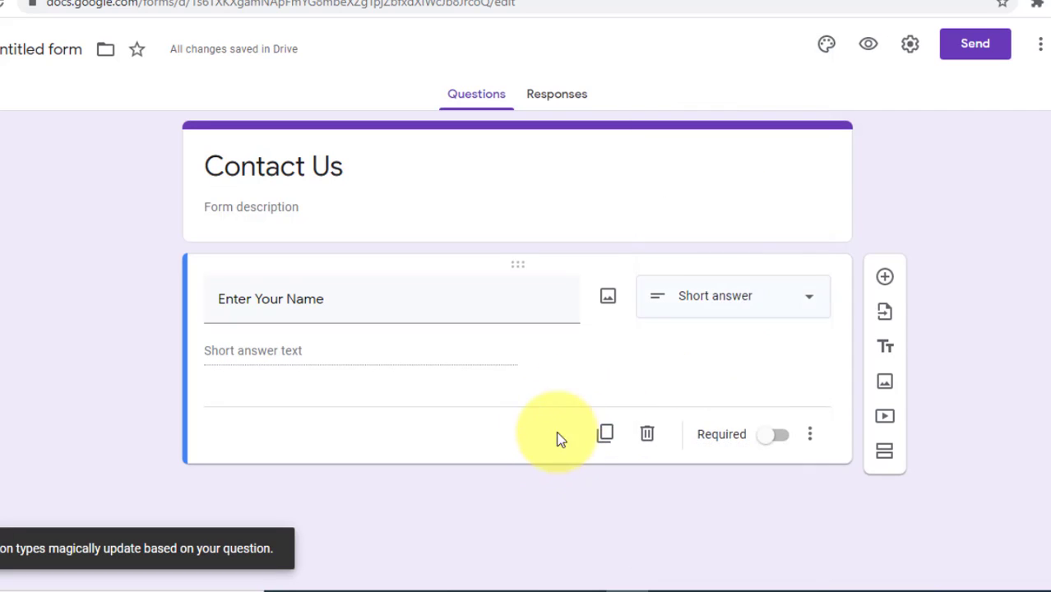
click(750, 309)
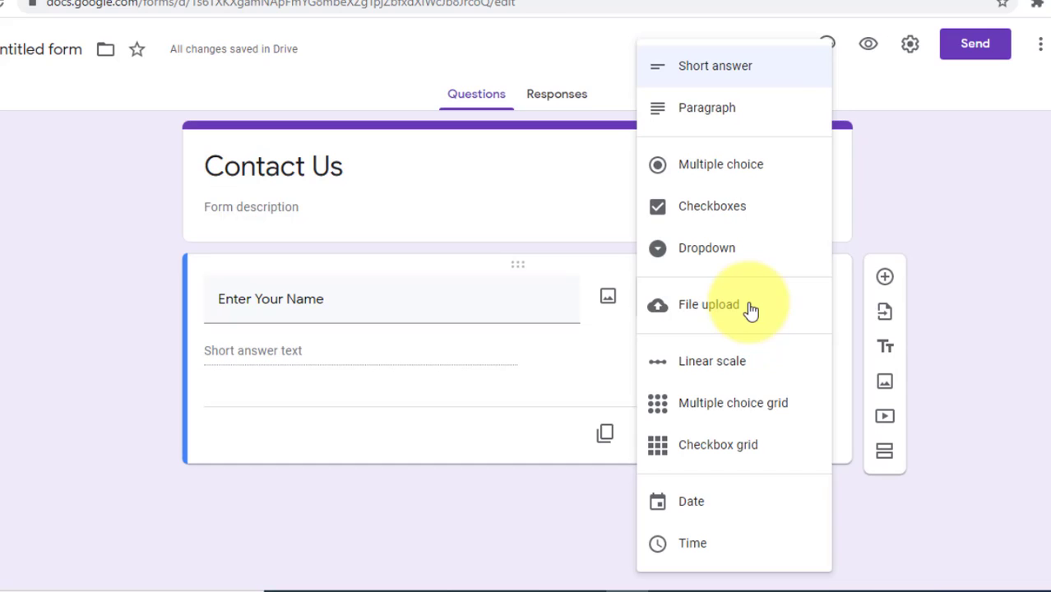
click(726, 69)
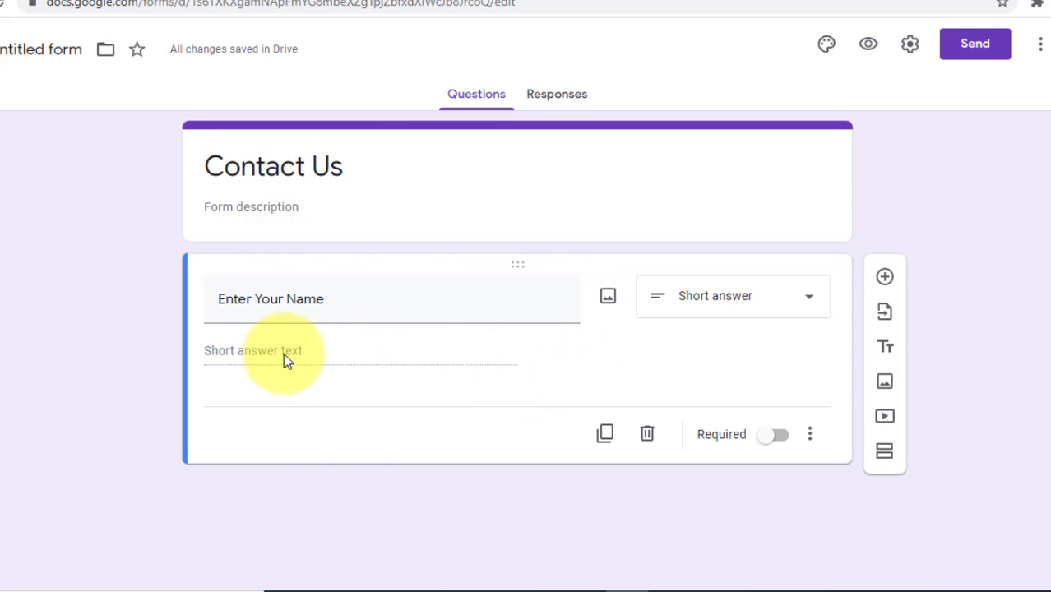
click(888, 281)
scroll(494, 382, down, 1)
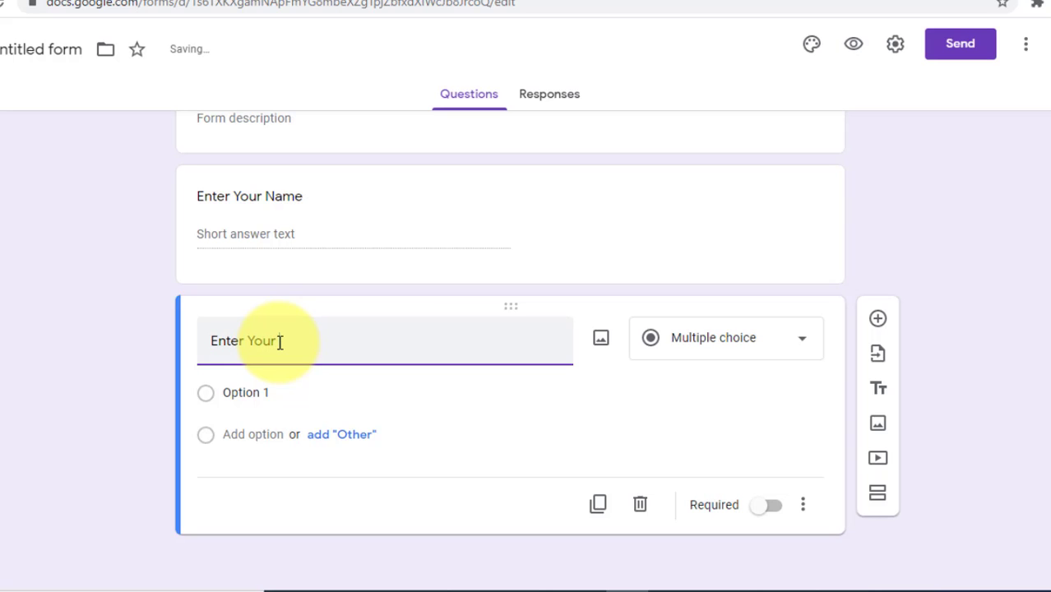
Step: Make the 'Enter Your Email-id' question a required Short answer
text(Email-id)
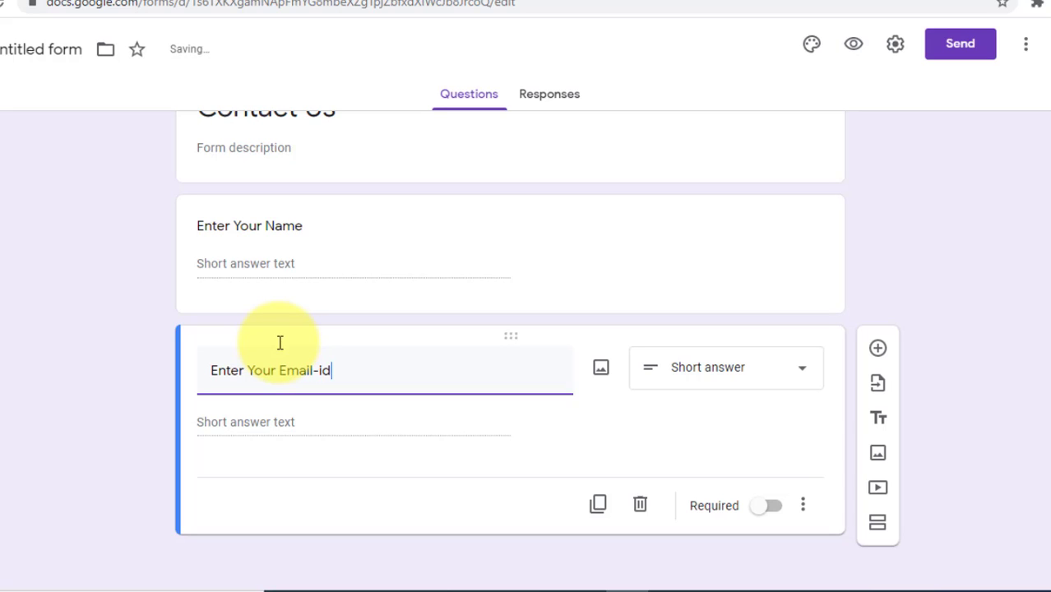
click(749, 377)
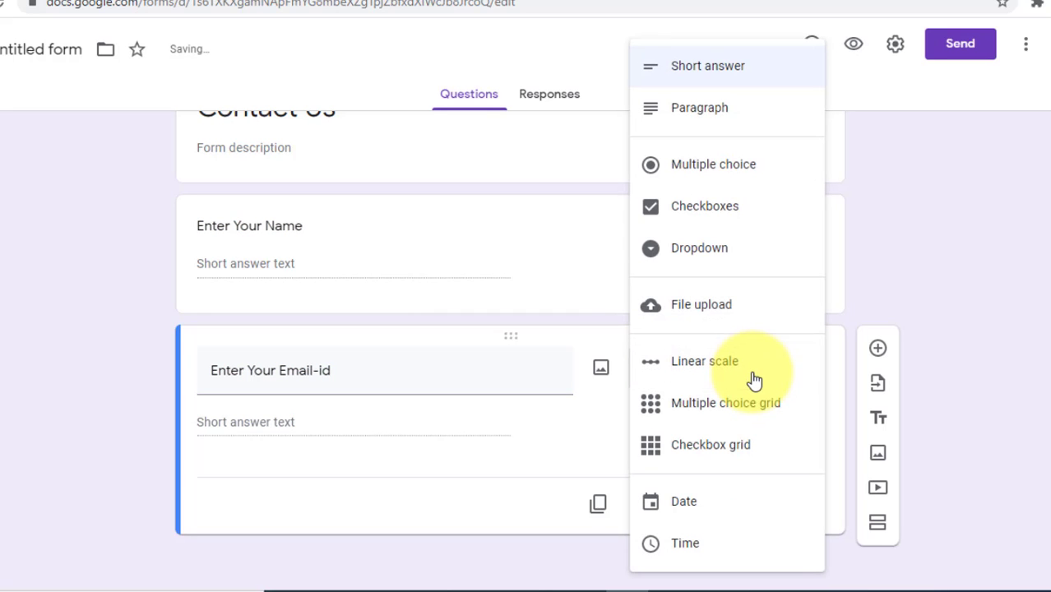
click(732, 75)
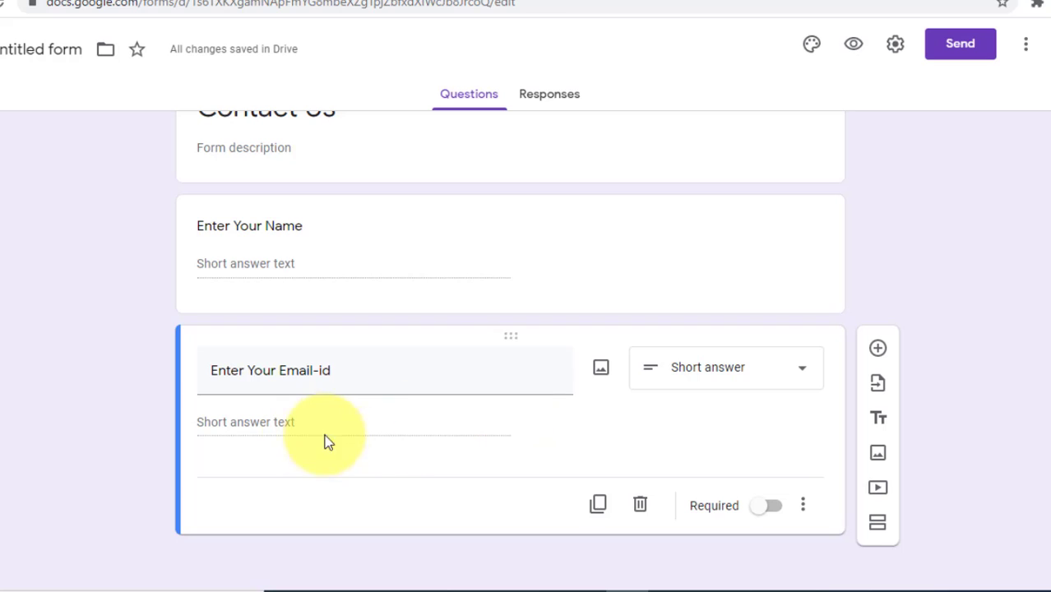
click(773, 510)
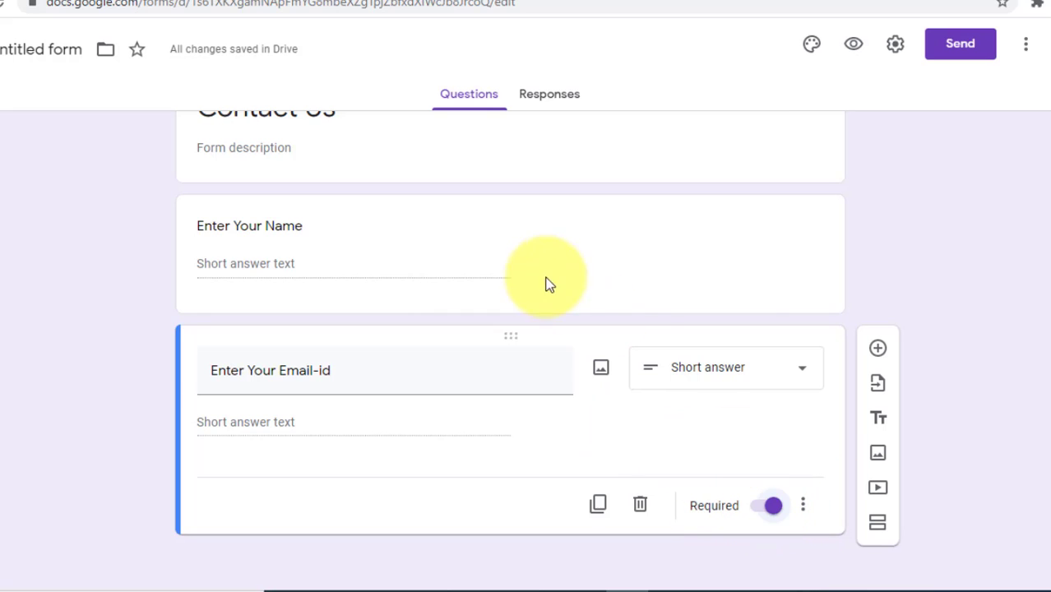
Step: Make the Enter Your Name question required and add a new question after the email question
click(642, 261)
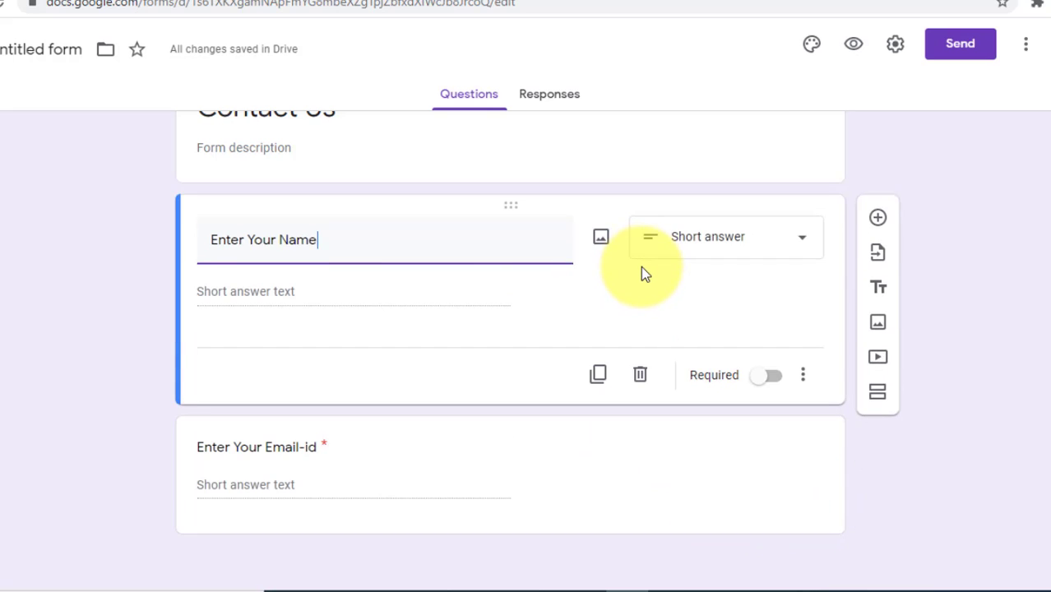
click(777, 379)
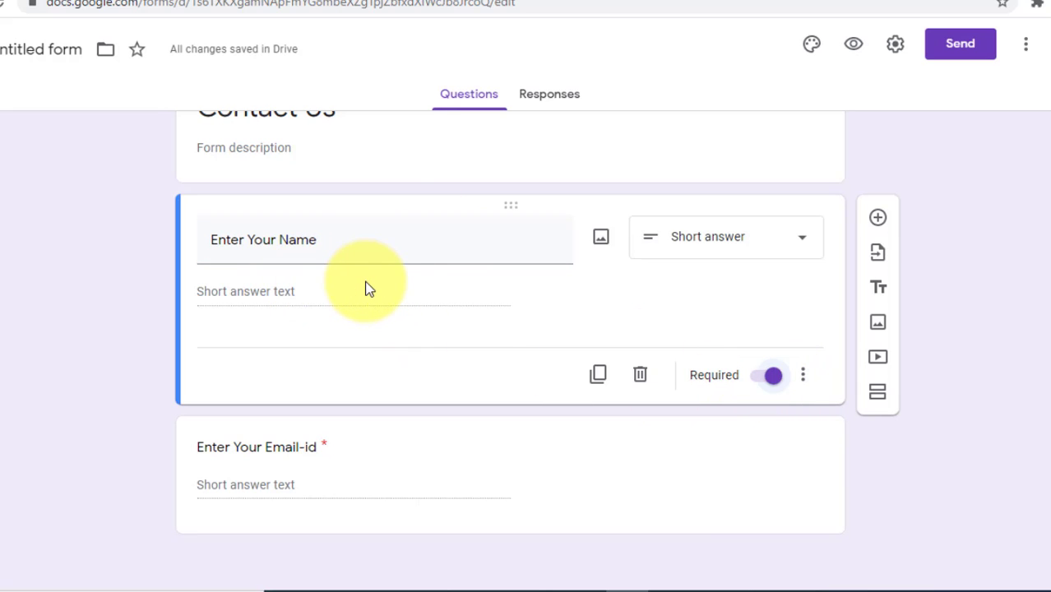
click(726, 455)
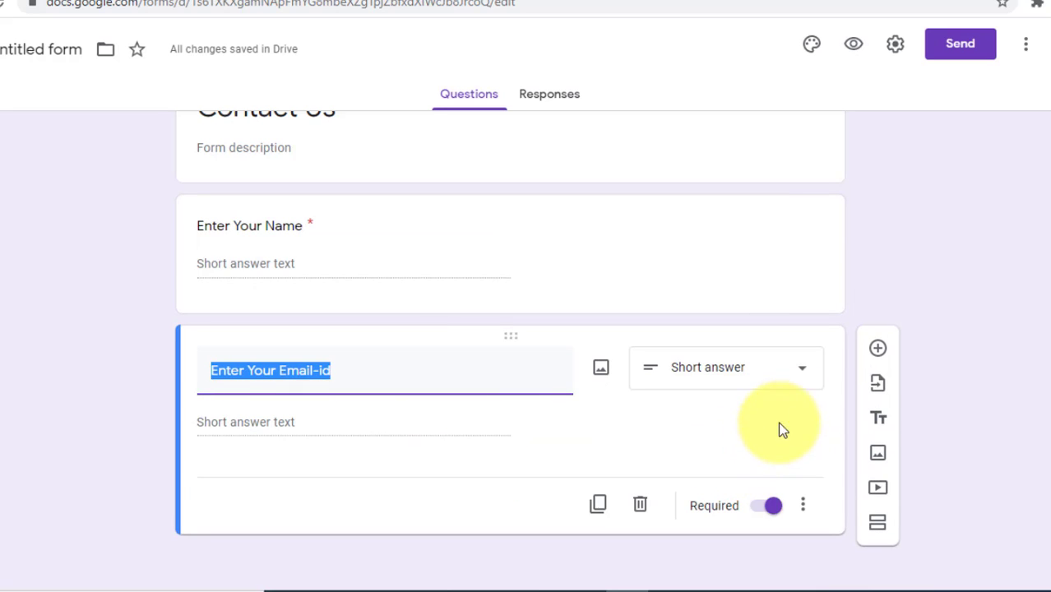
click(876, 349)
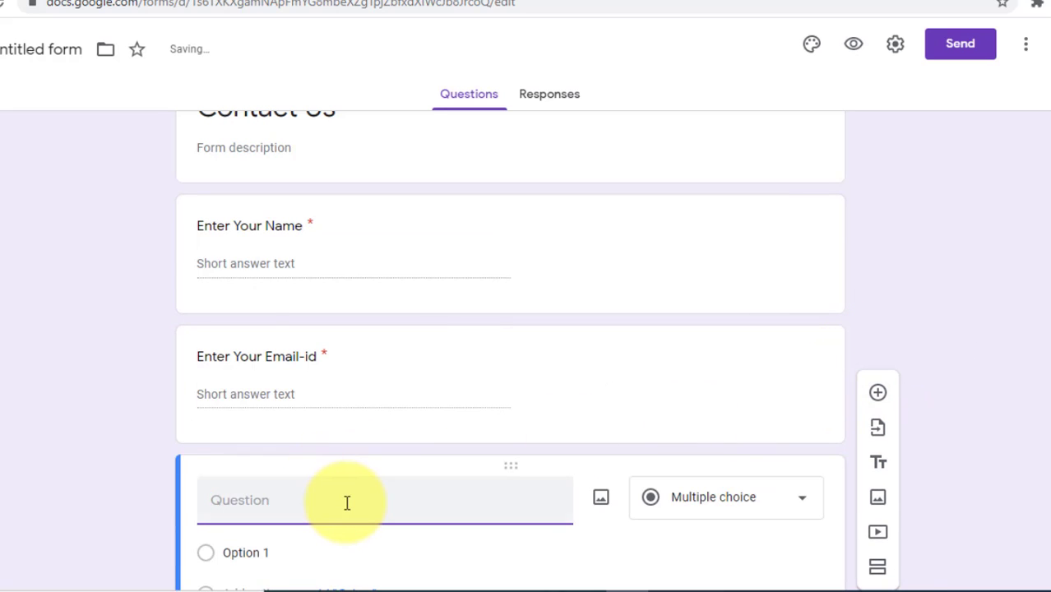
Step: Add a 'Message (if any)' question as an optional Paragraph answer
text(Message ()if)
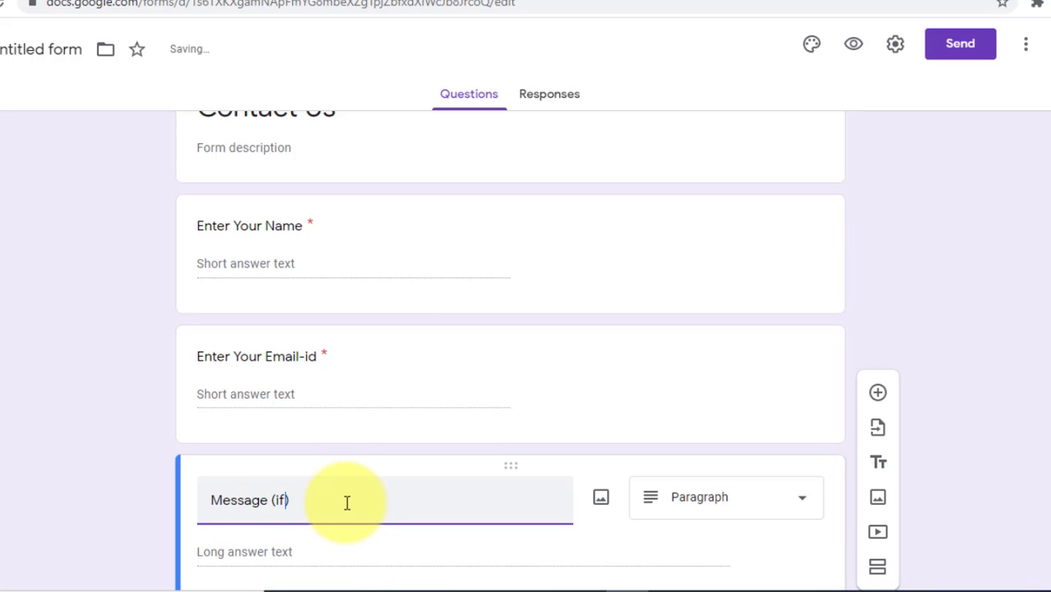
text( any)
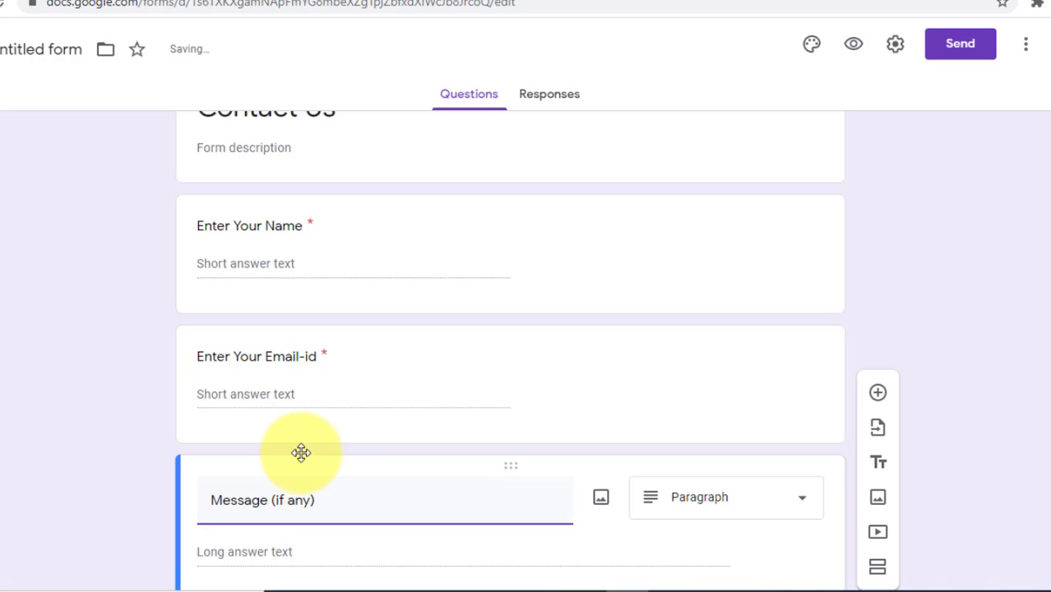
scroll(411, 416, down, 2)
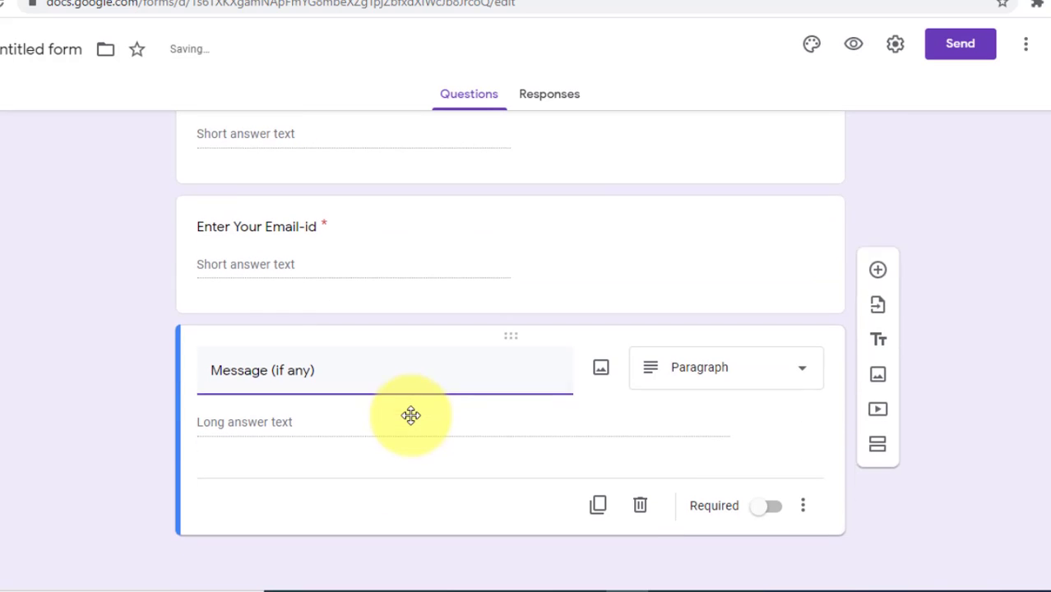
click(704, 377)
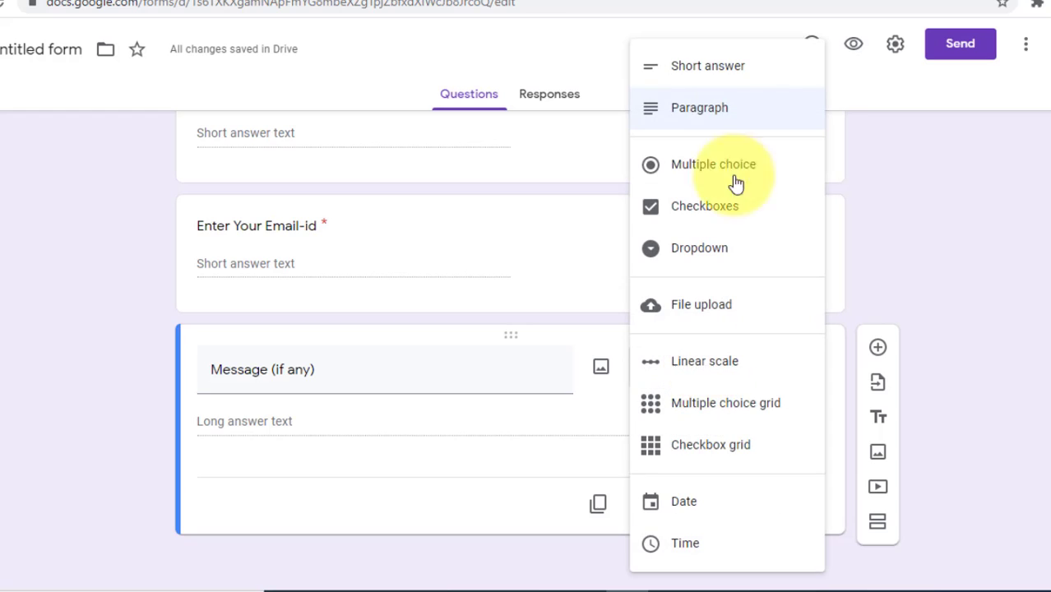
click(709, 108)
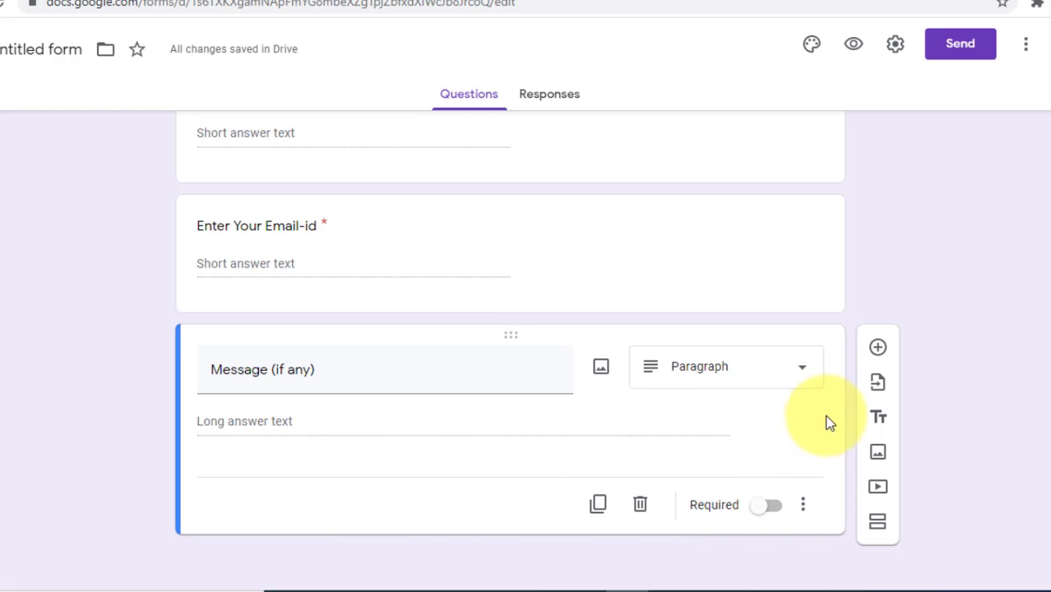
Step: Add 'Mobile No' as a required short-answer question and move it between Full Name and Email-id
click(878, 349)
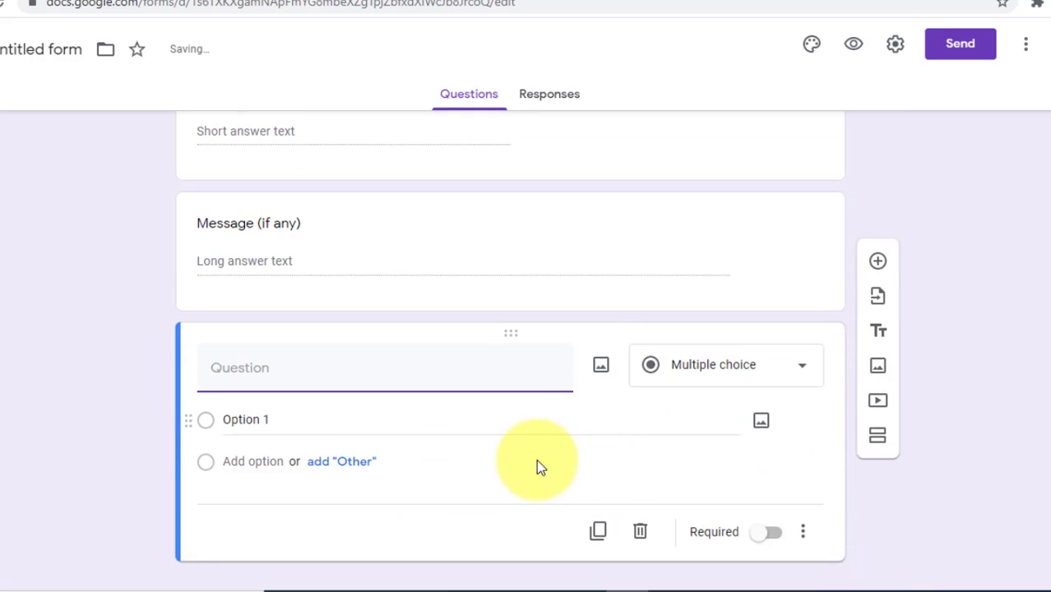
text(Mobil)
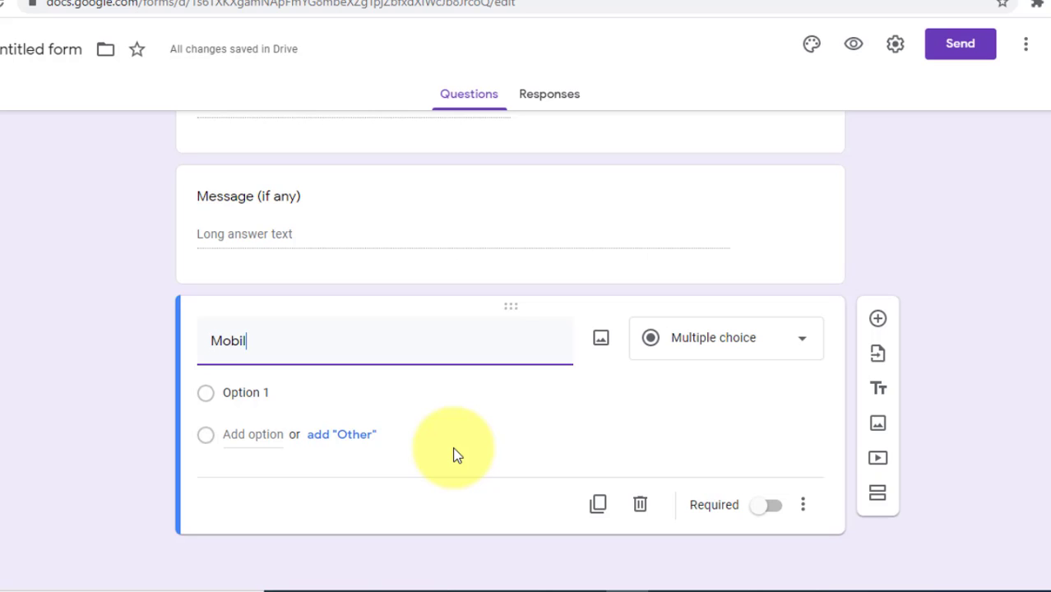
text(e No)
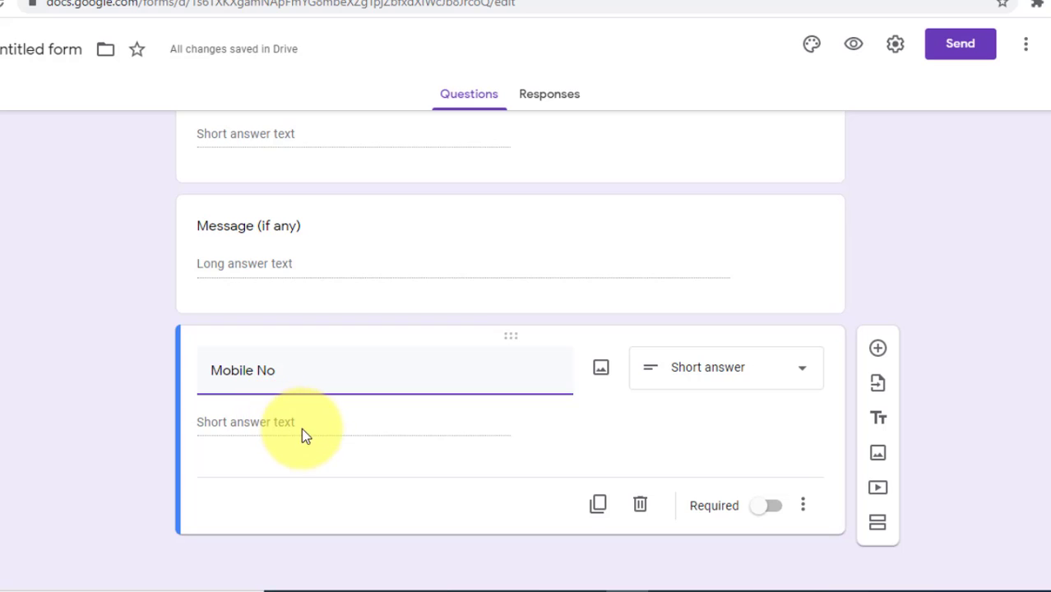
click(773, 506)
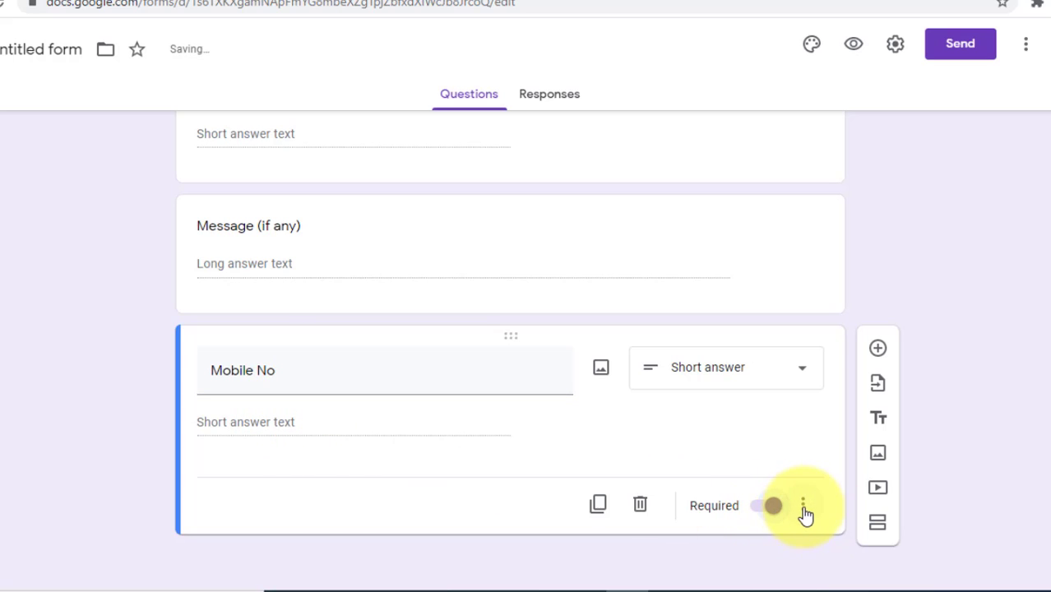
click(804, 506)
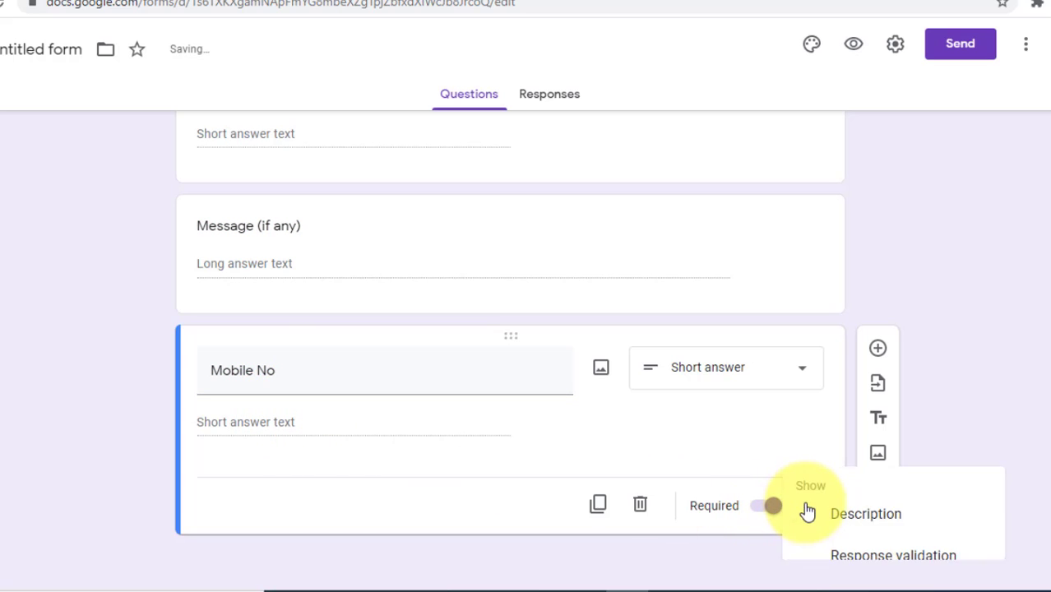
click(433, 516)
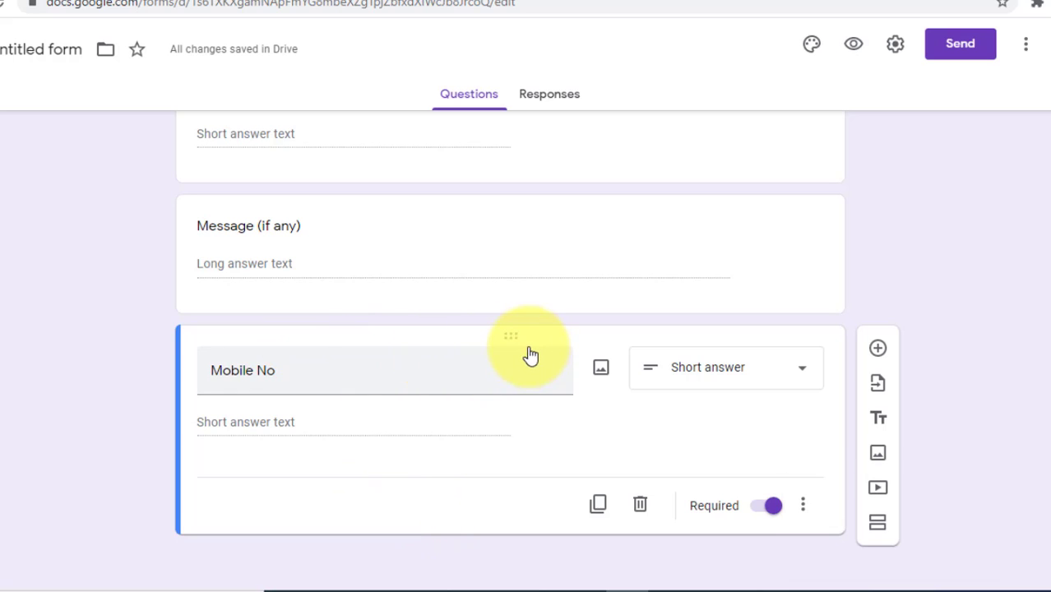
drag(514, 243, 532, 281)
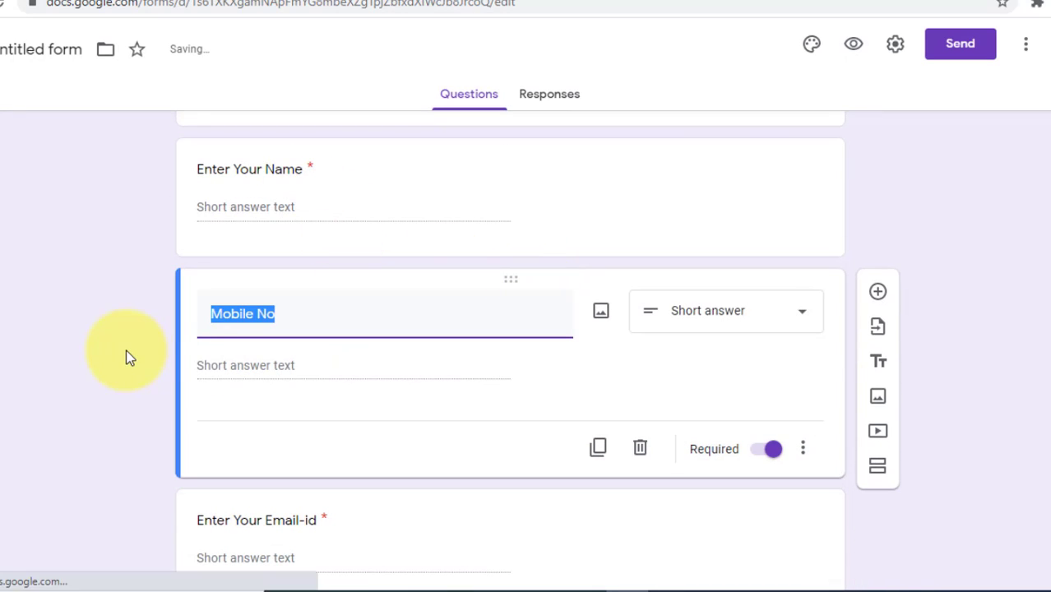
click(305, 307)
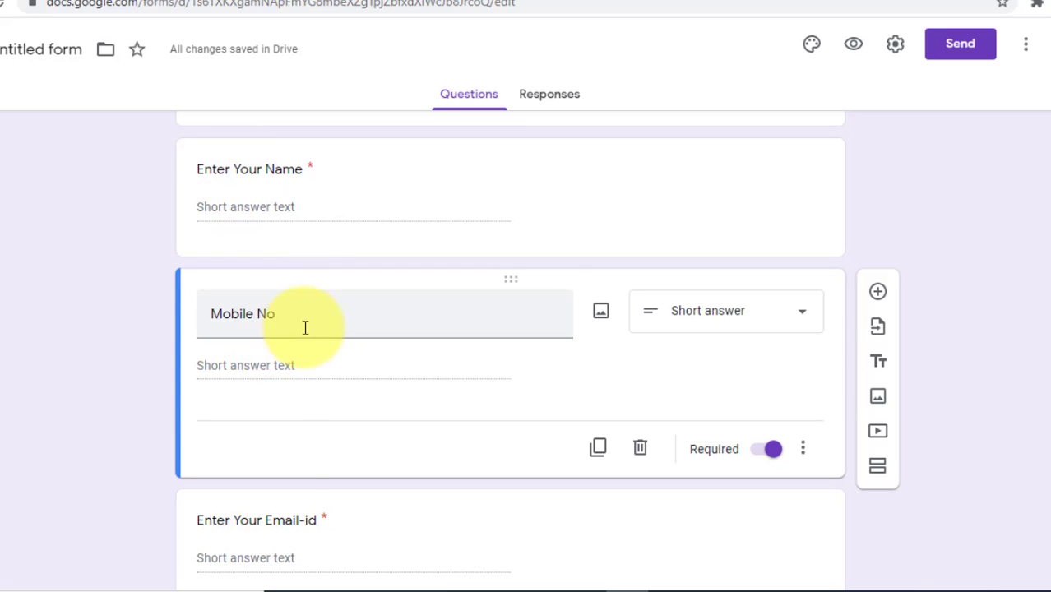
scroll(272, 486, down, 3)
scroll(277, 451, up, 5)
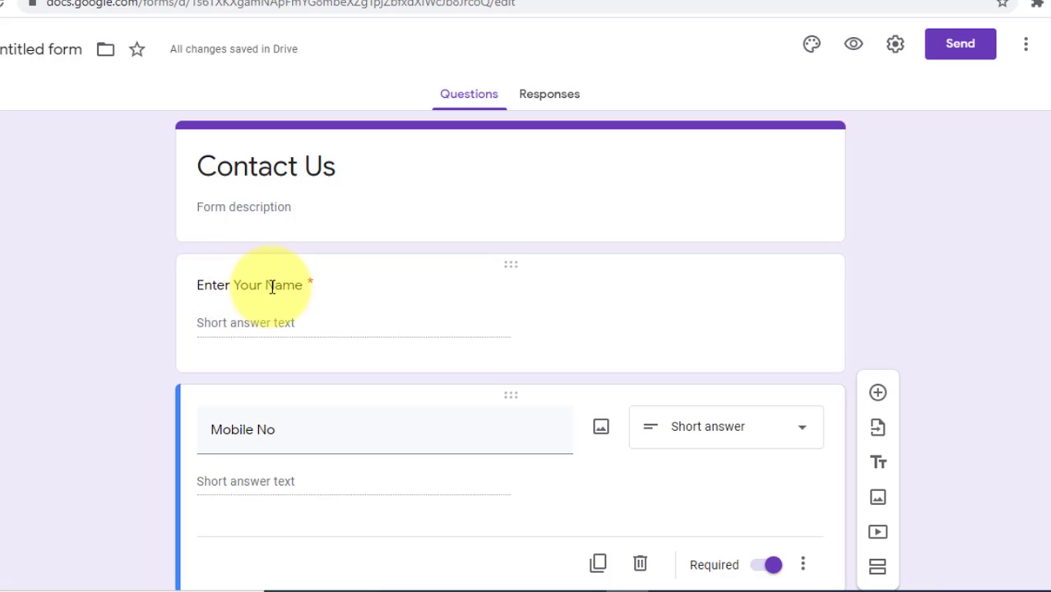
click(268, 286)
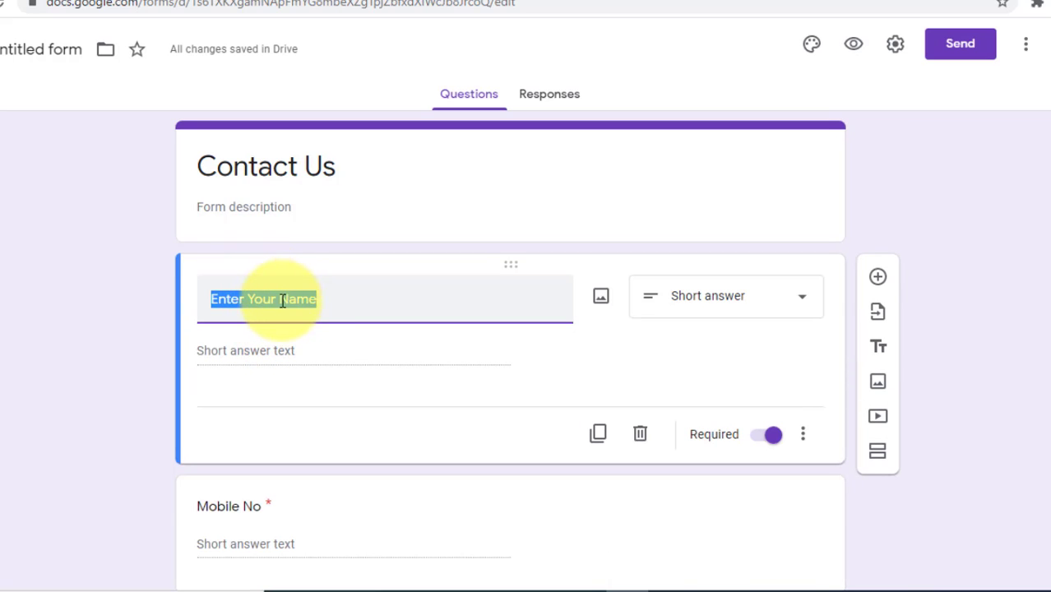
click(282, 301)
text(Full)
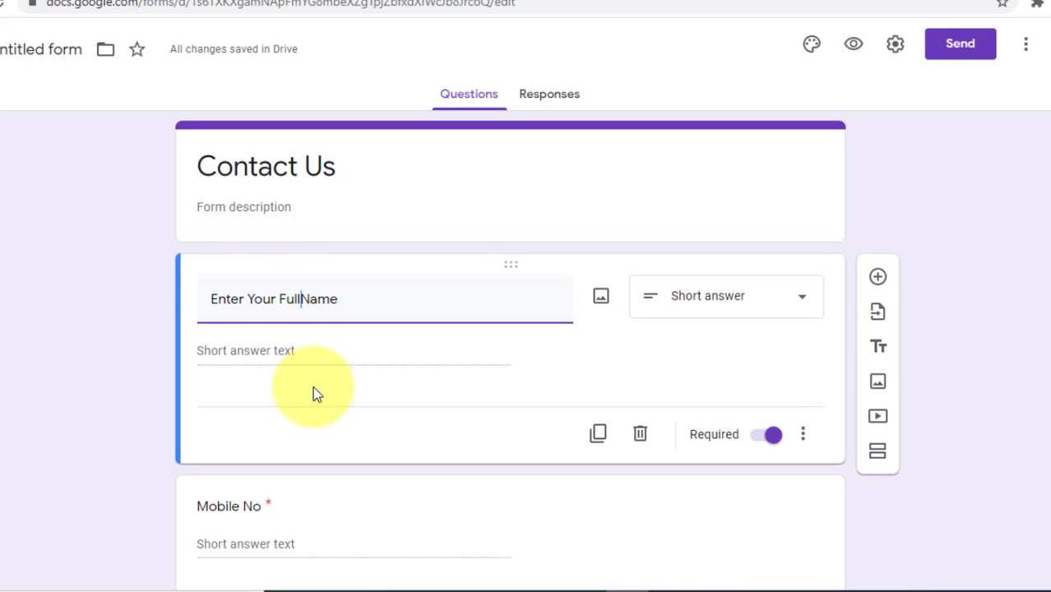
click(1, 301)
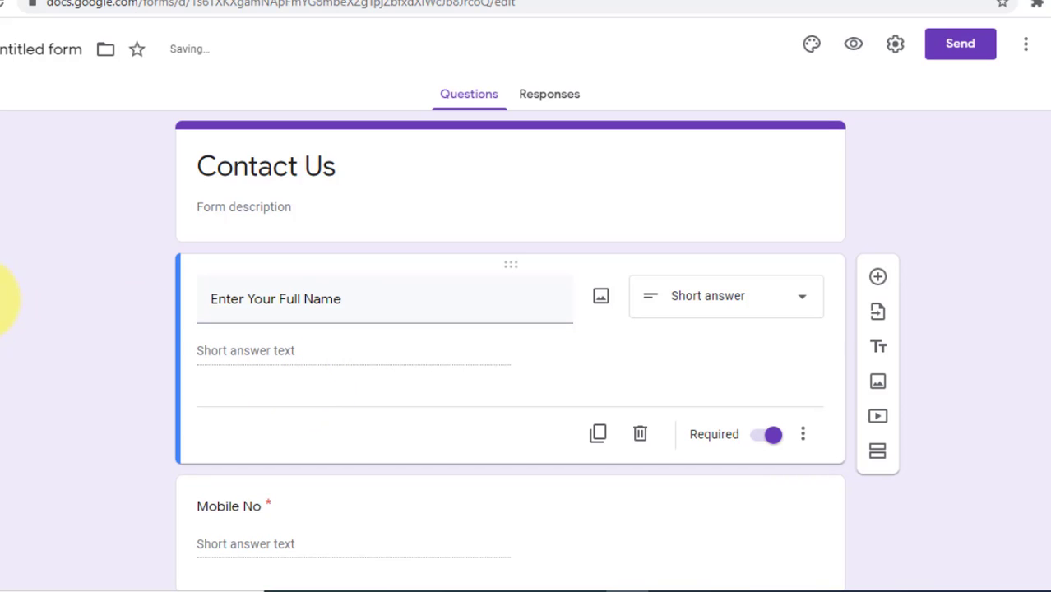
scroll(137, 299, down, 4)
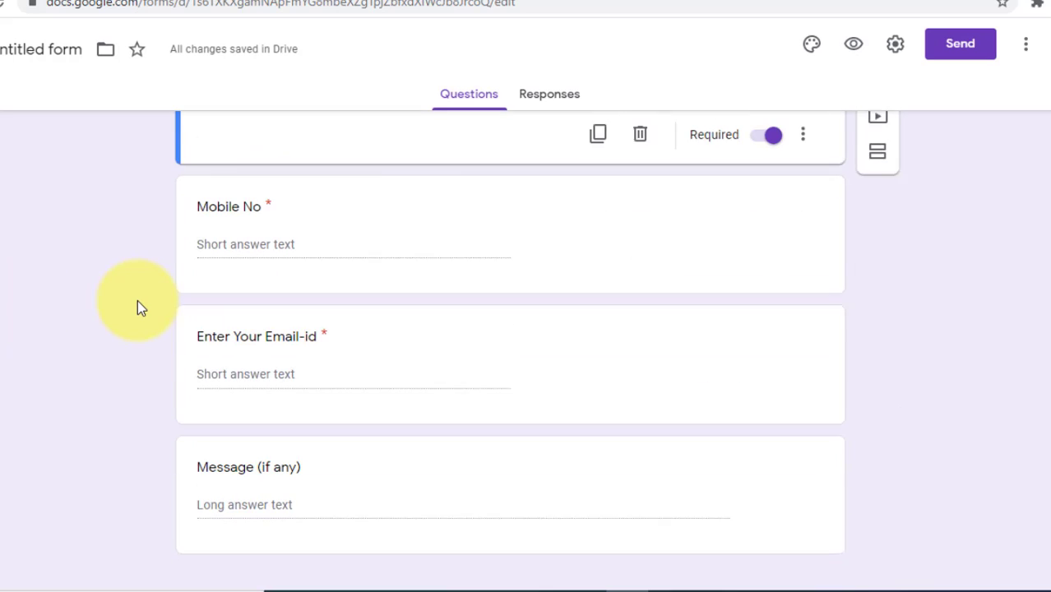
scroll(138, 299, up, 4)
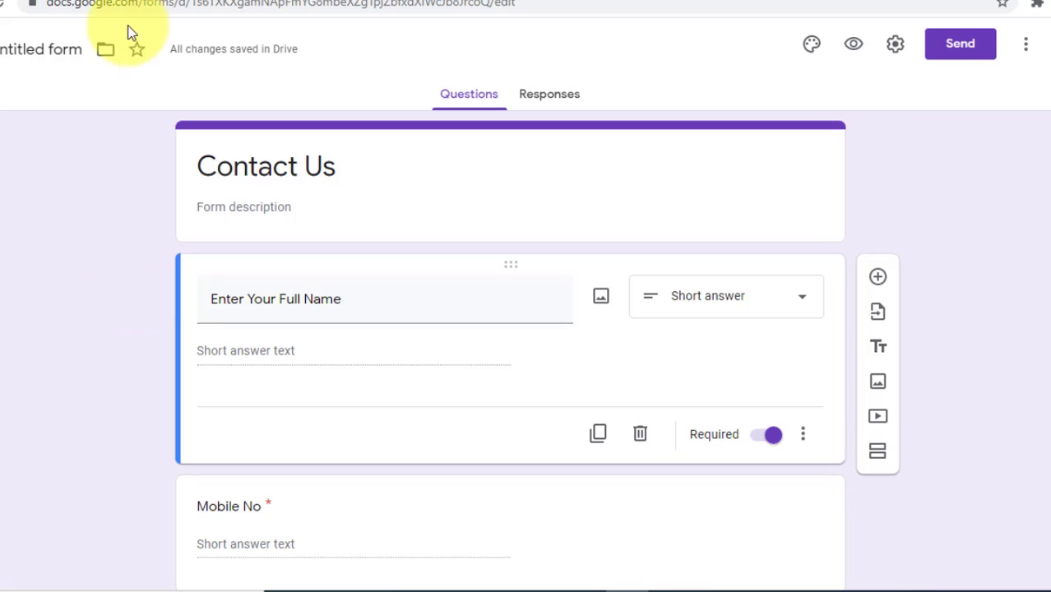
click(74, 54)
click(19, 174)
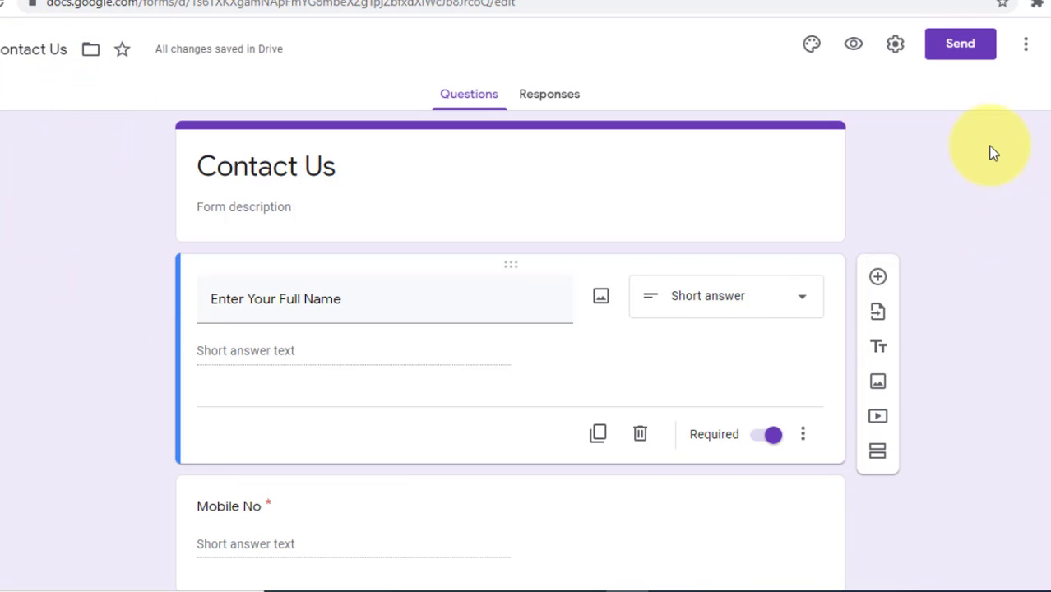
Step: Open the form's Send options and shorten its sharing link
click(962, 45)
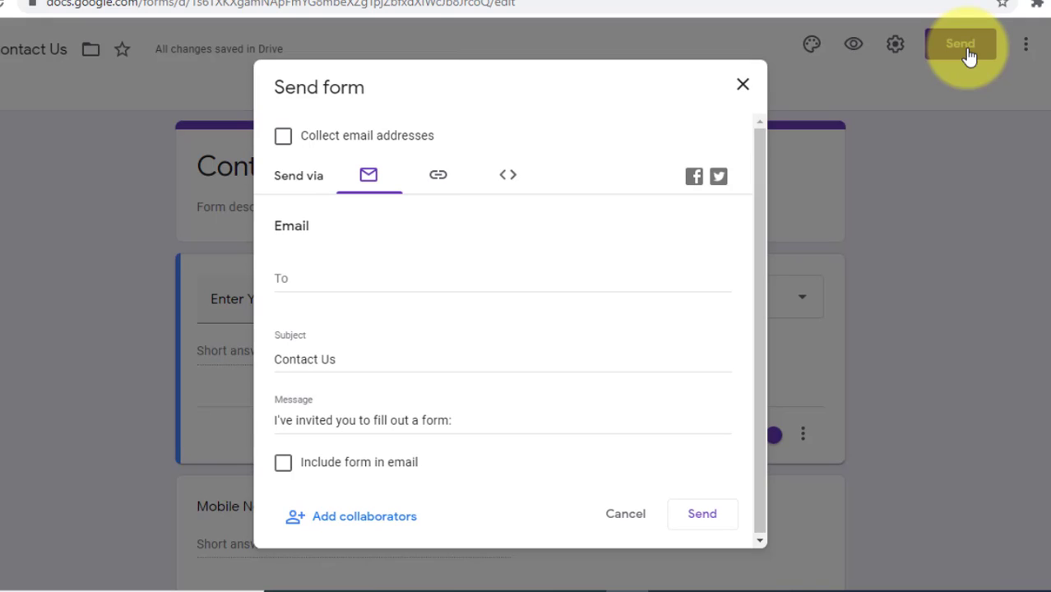
click(438, 177)
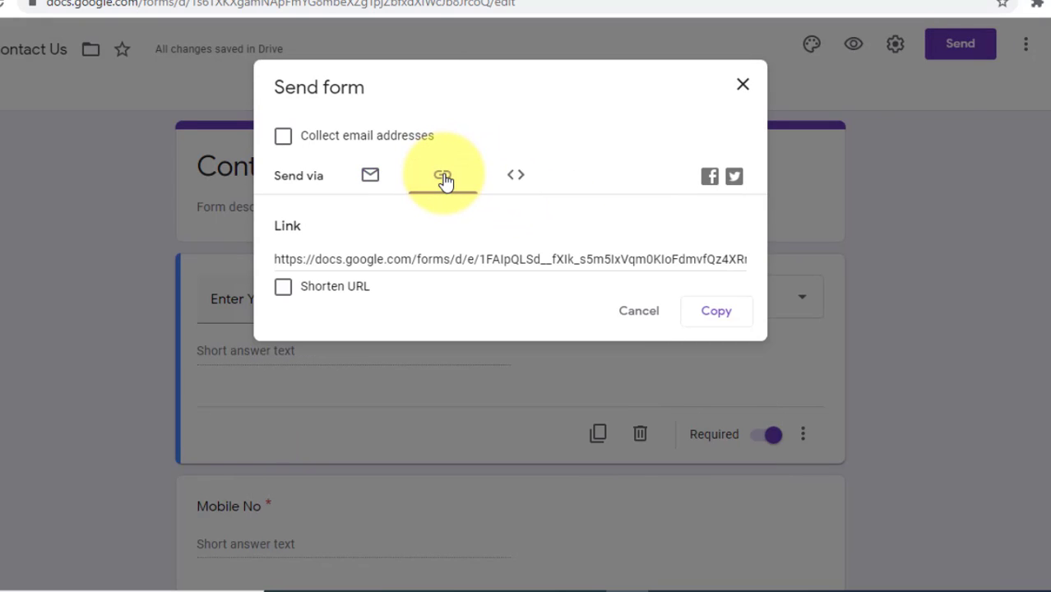
click(283, 290)
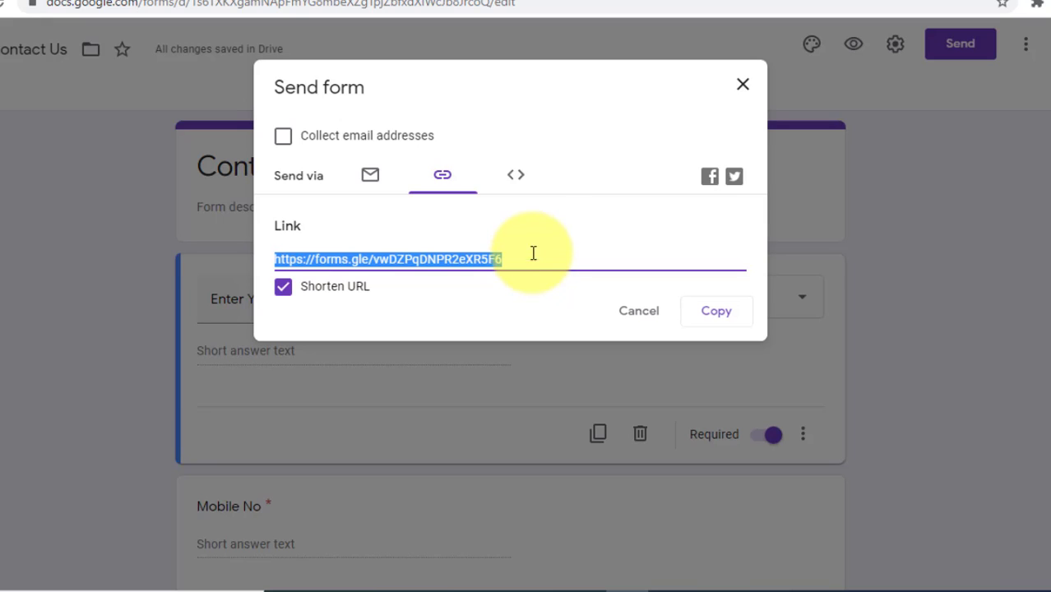
Step: Copy the form's embed HTML code and go back to the Sites editor
click(518, 179)
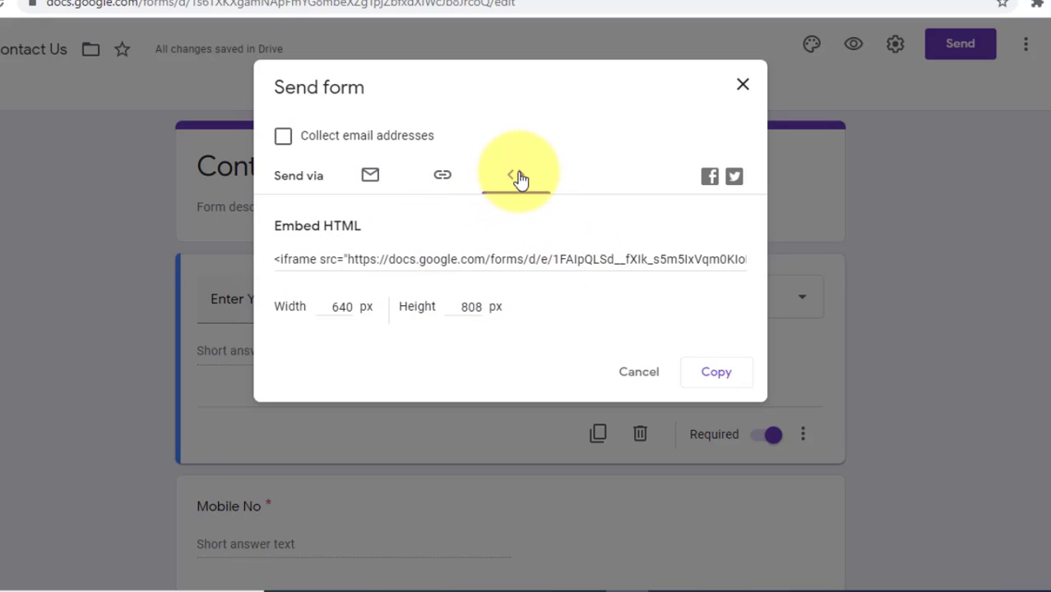
click(404, 258)
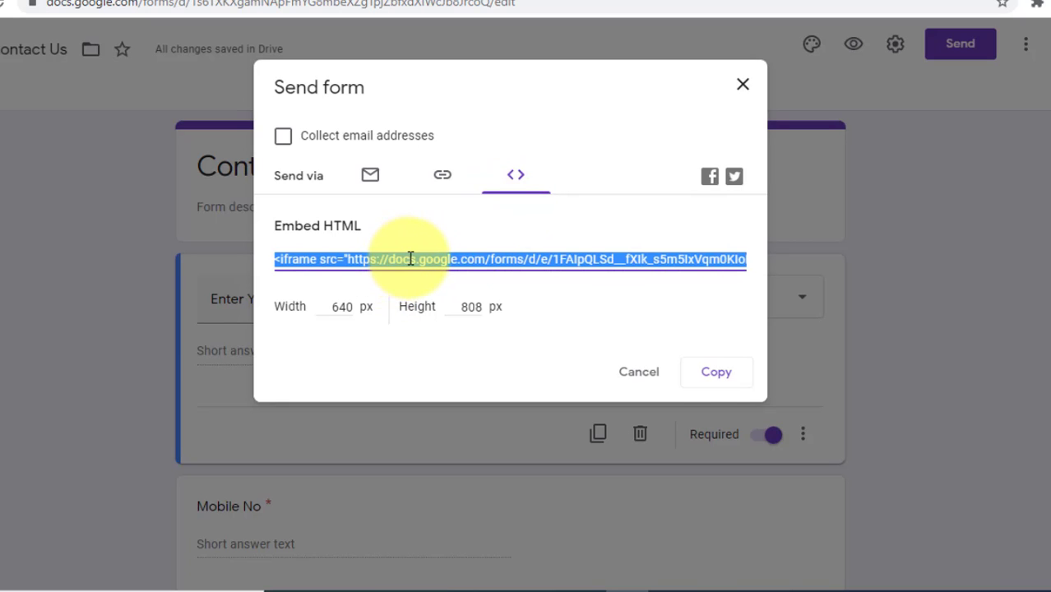
click(718, 374)
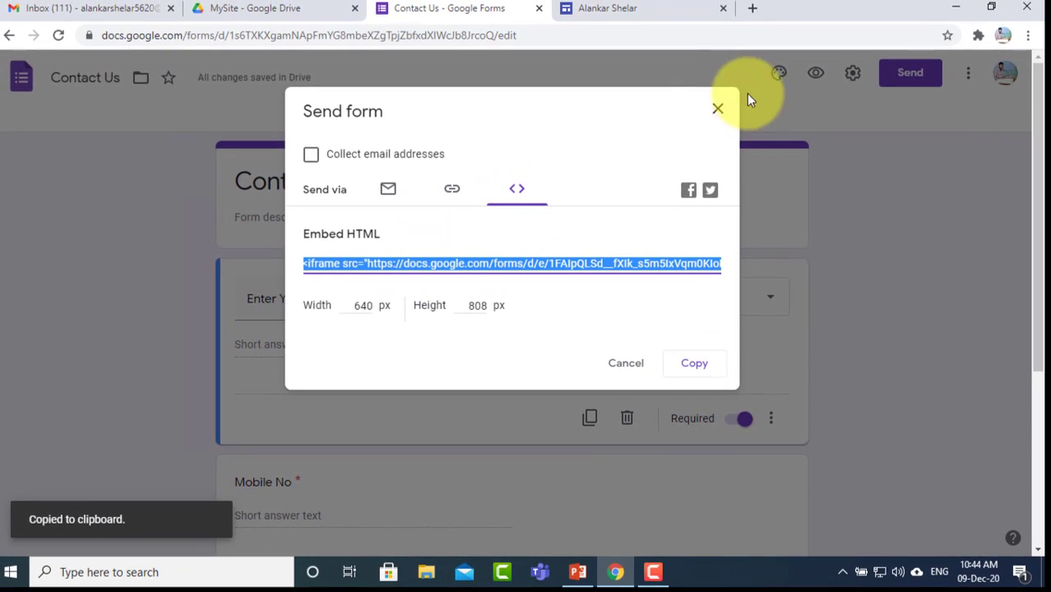
click(717, 109)
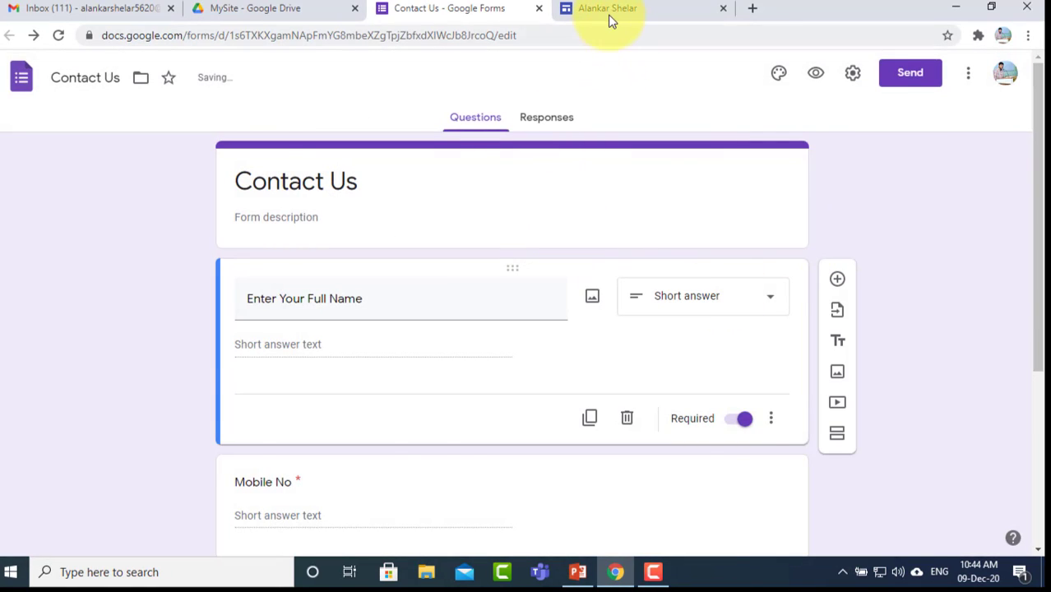
click(609, 10)
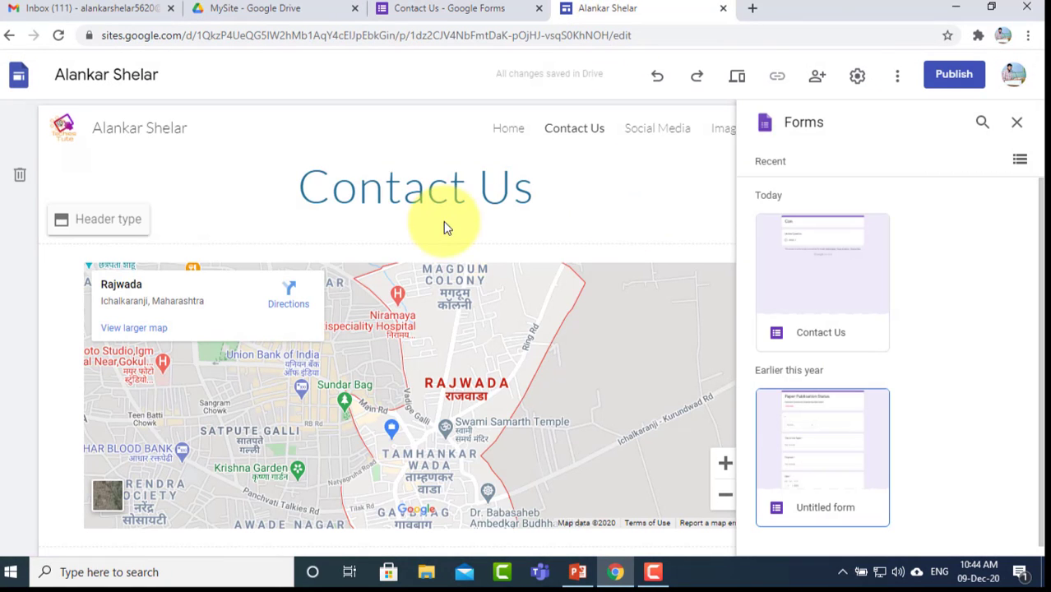
Step: Paste the form's iframe code into an Embed below the map and preview the Full Name form
double_click(371, 260)
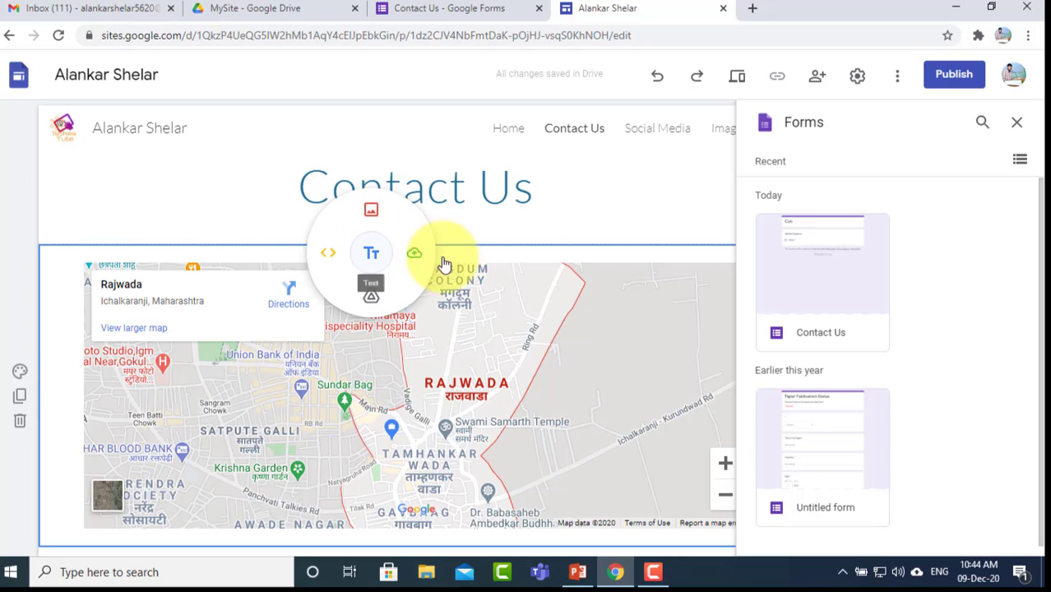
scroll(391, 352, down, 3)
scroll(334, 350, up, 2)
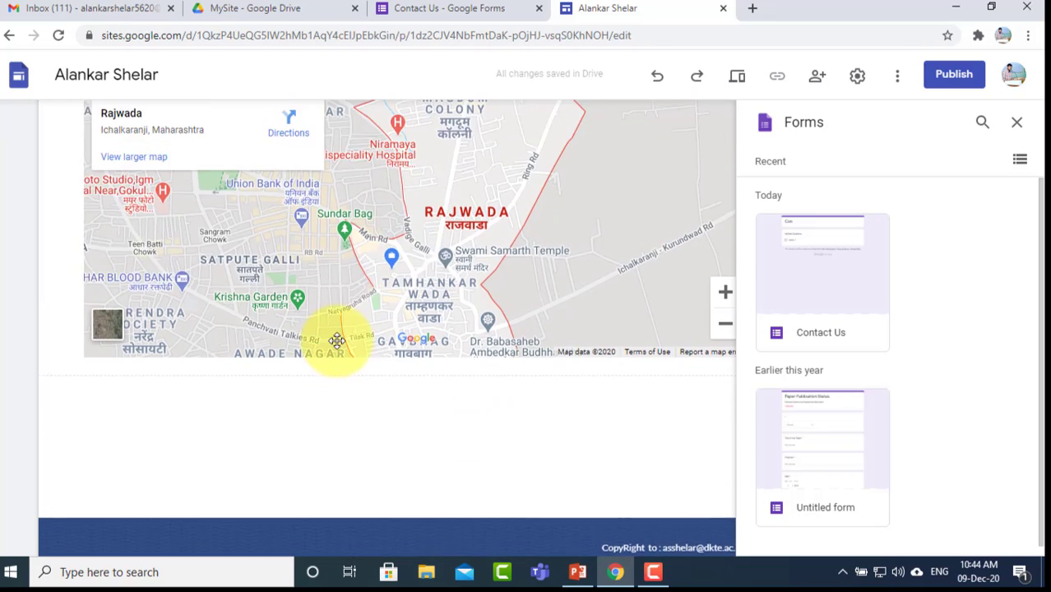
double_click(298, 433)
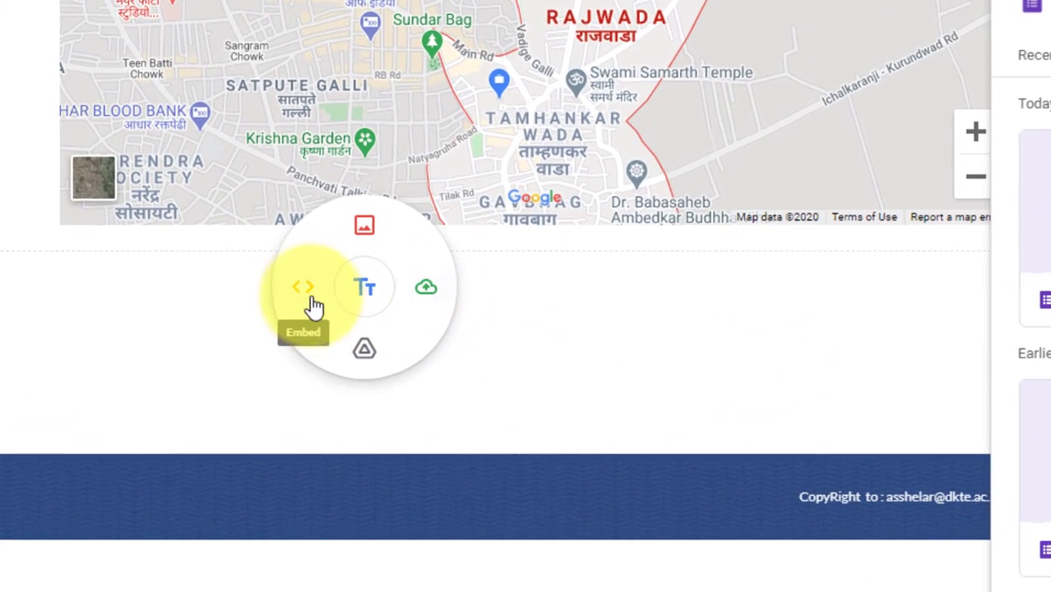
click(255, 429)
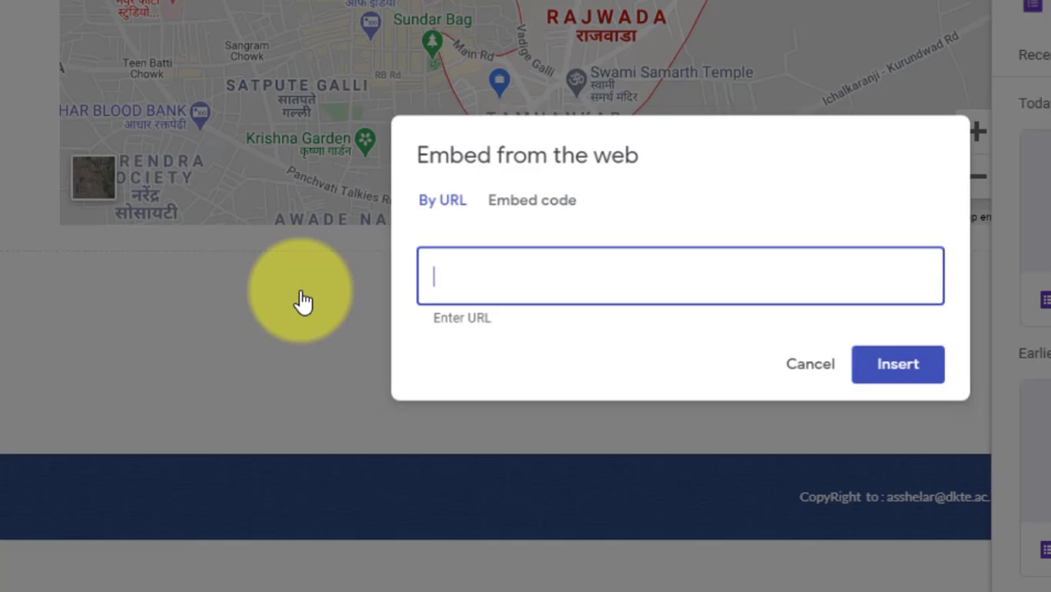
click(531, 203)
key(ctrl+v)
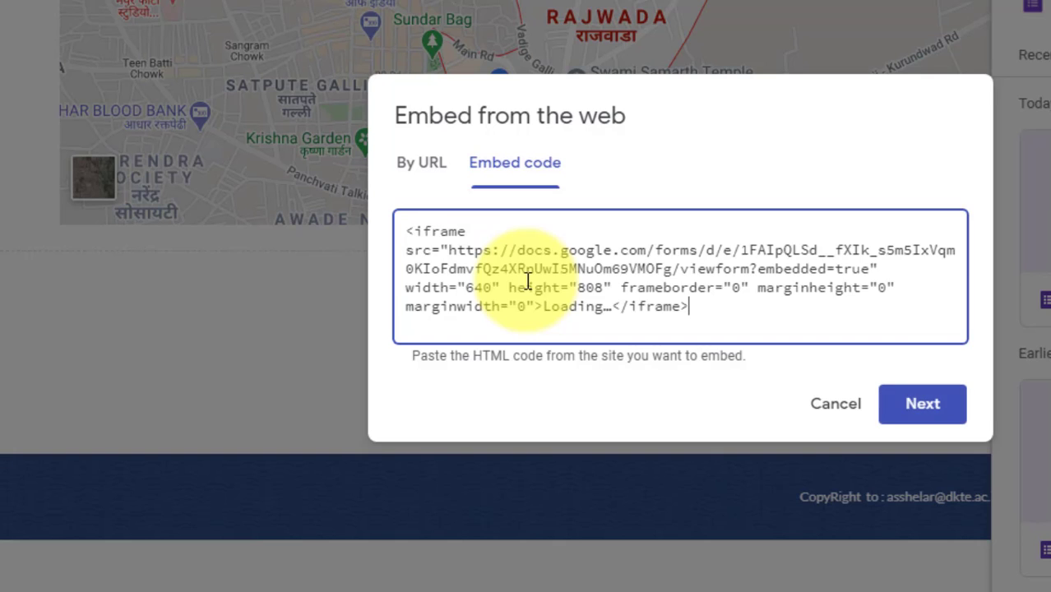
click(919, 405)
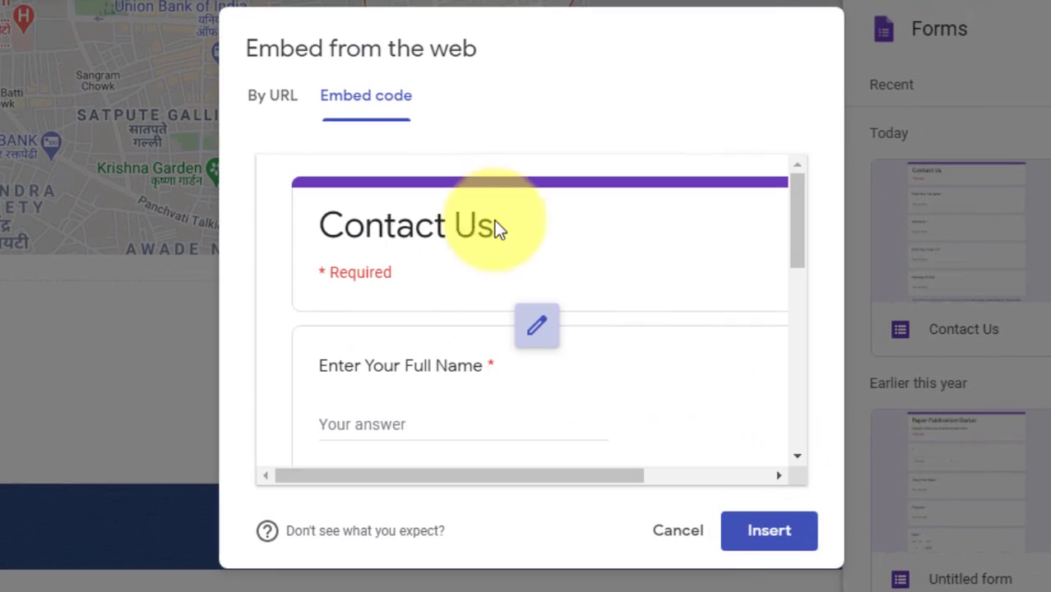
Step: Insert the form embed and enlarge it wider and taller
click(770, 534)
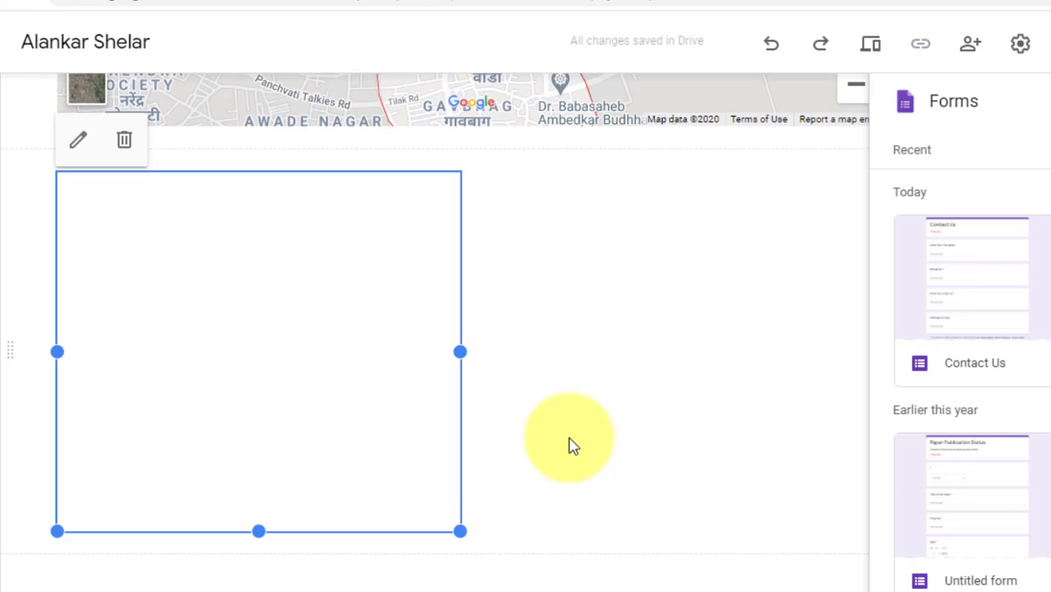
drag(460, 531, 756, 570)
scroll(481, 434, down, 5)
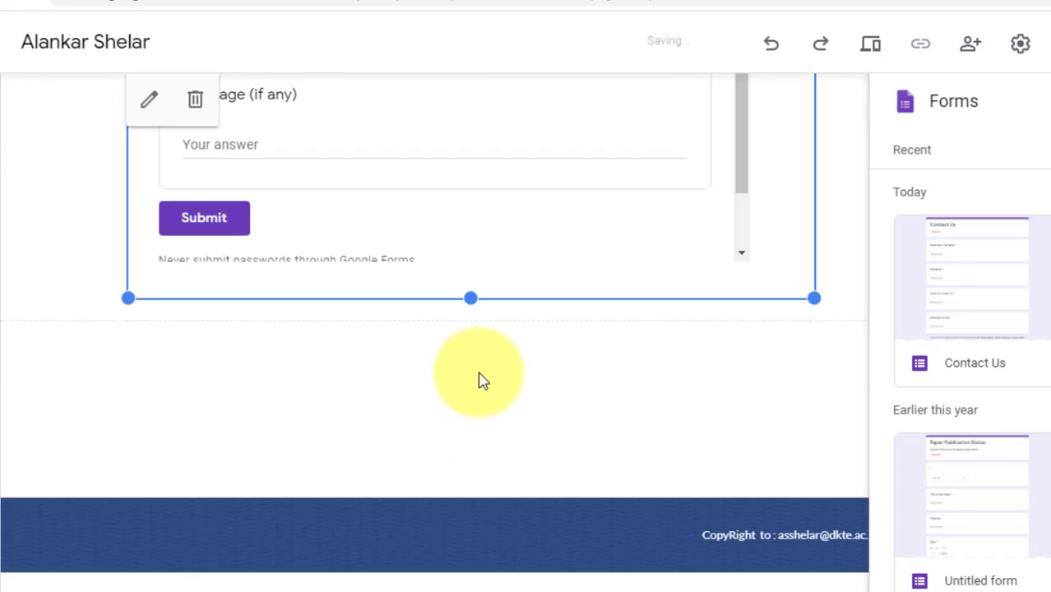
drag(469, 298, 477, 355)
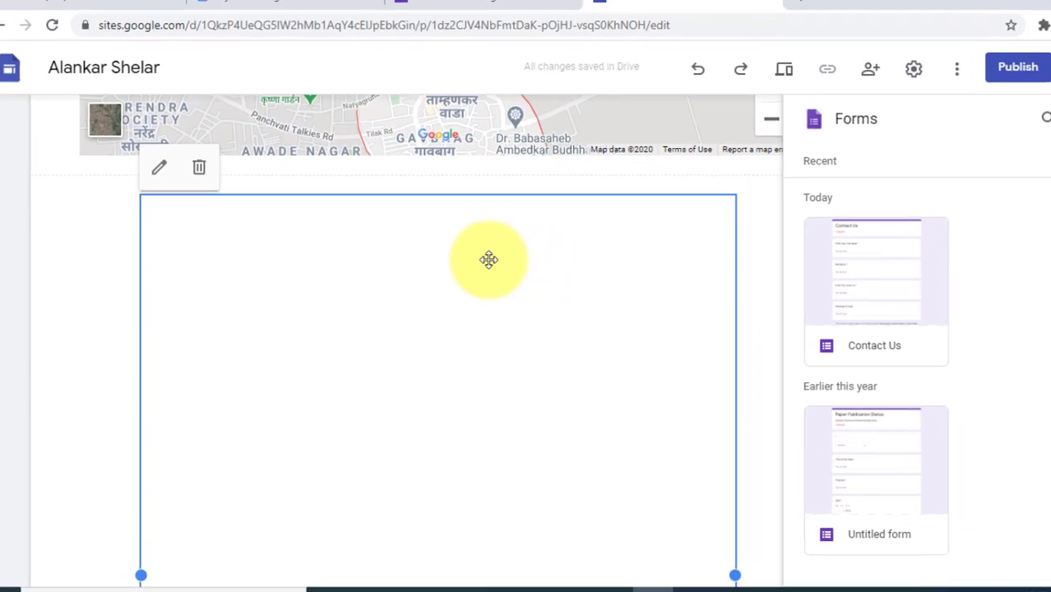
scroll(488, 259, up, 4)
scroll(488, 260, down, 5)
scroll(470, 257, up, 3)
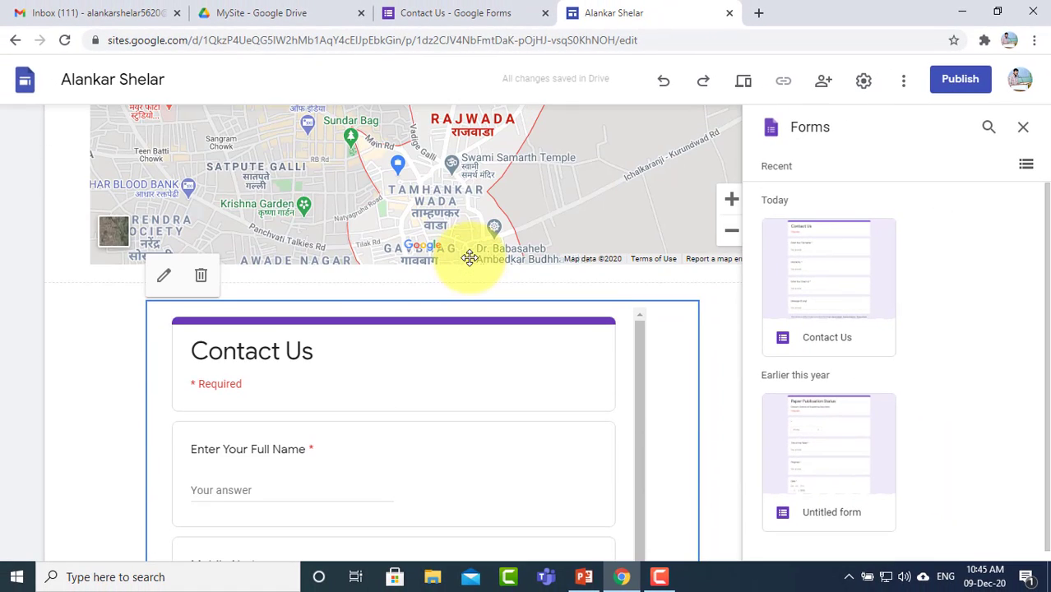
scroll(439, 357, up, 2)
Step: Move the form section up under the page title, above the Rajwada map
drag(431, 462, 337, 245)
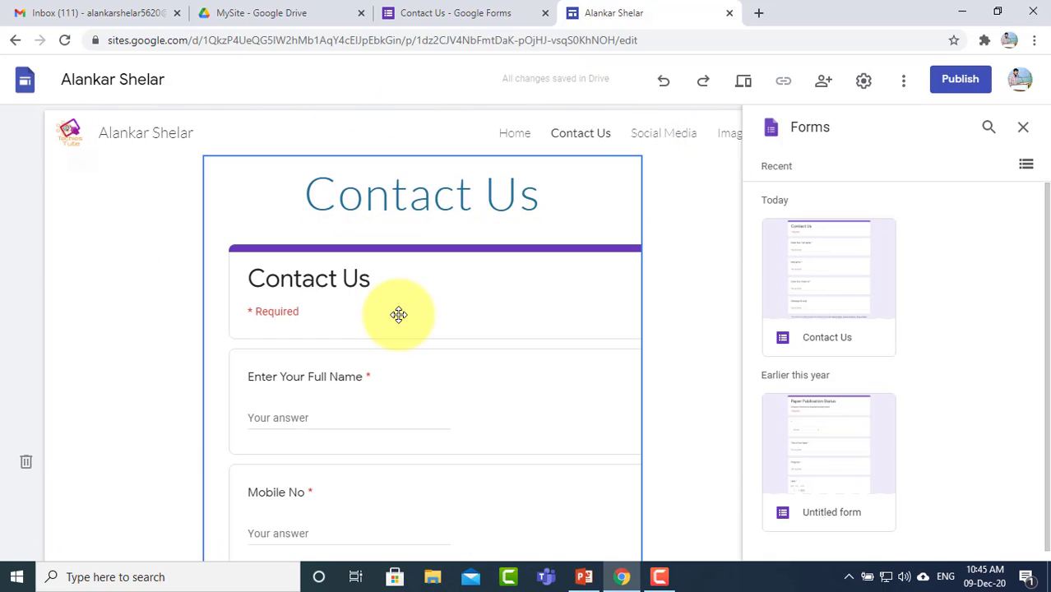
scroll(398, 315, down, 8)
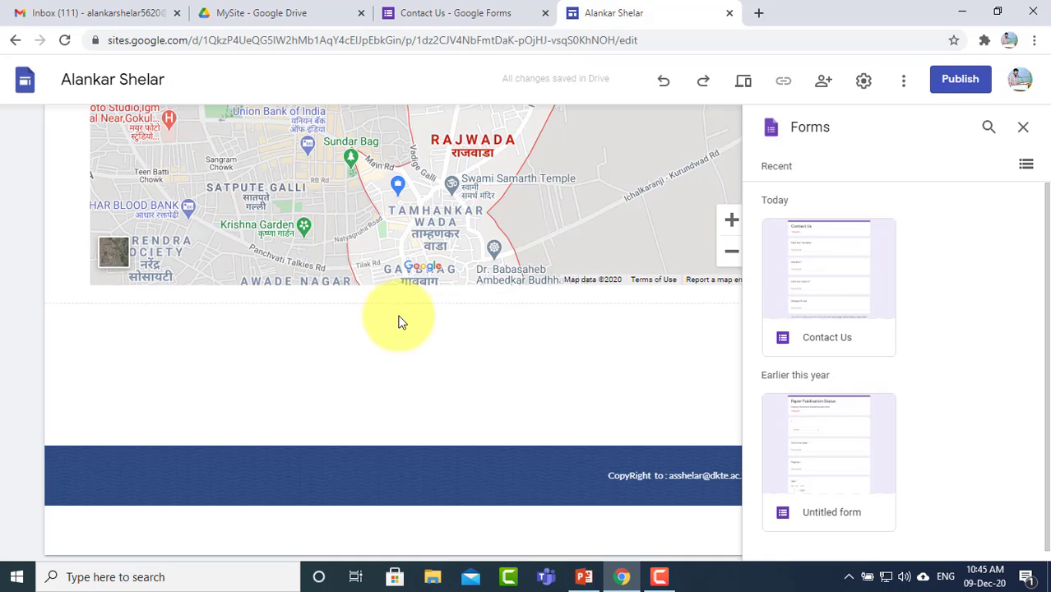
scroll(398, 322, up, 3)
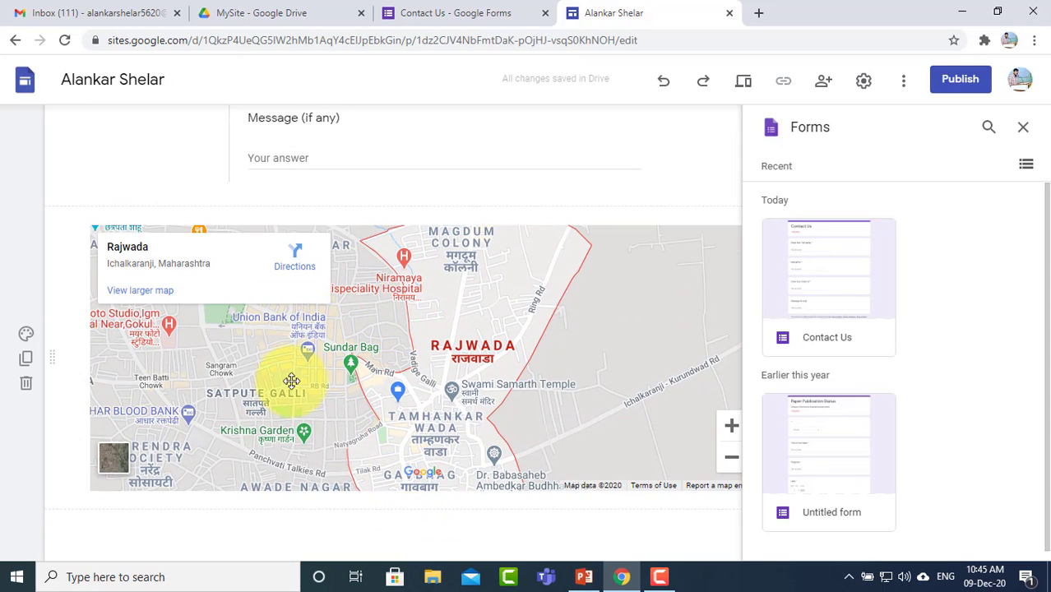
Step: Close the recent Forms panel so the Insert options, starting with Text box, show again
drag(432, 320, 398, 364)
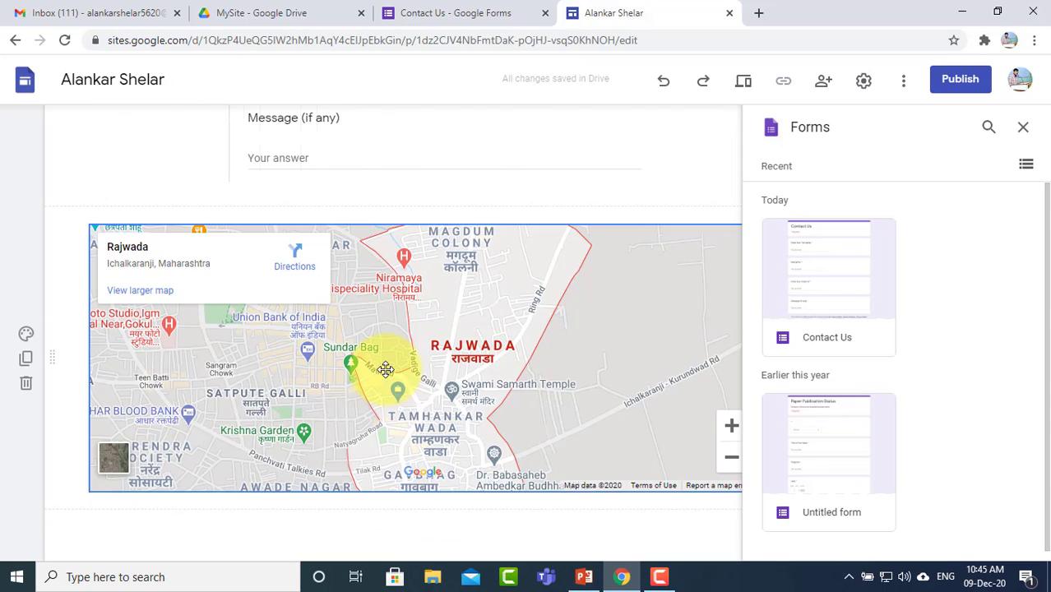
click(1023, 128)
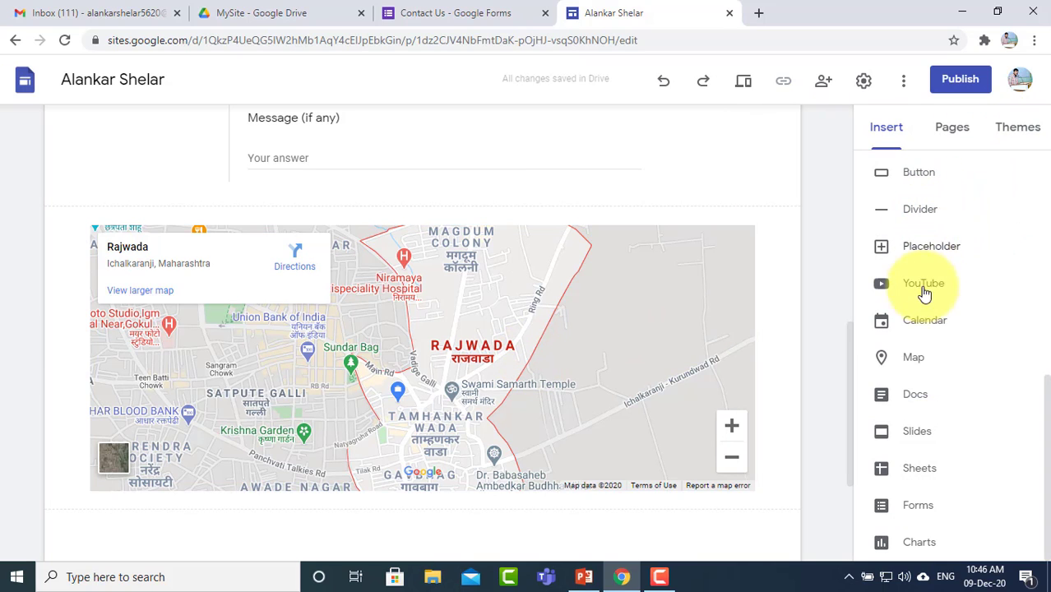
scroll(940, 333, up, 5)
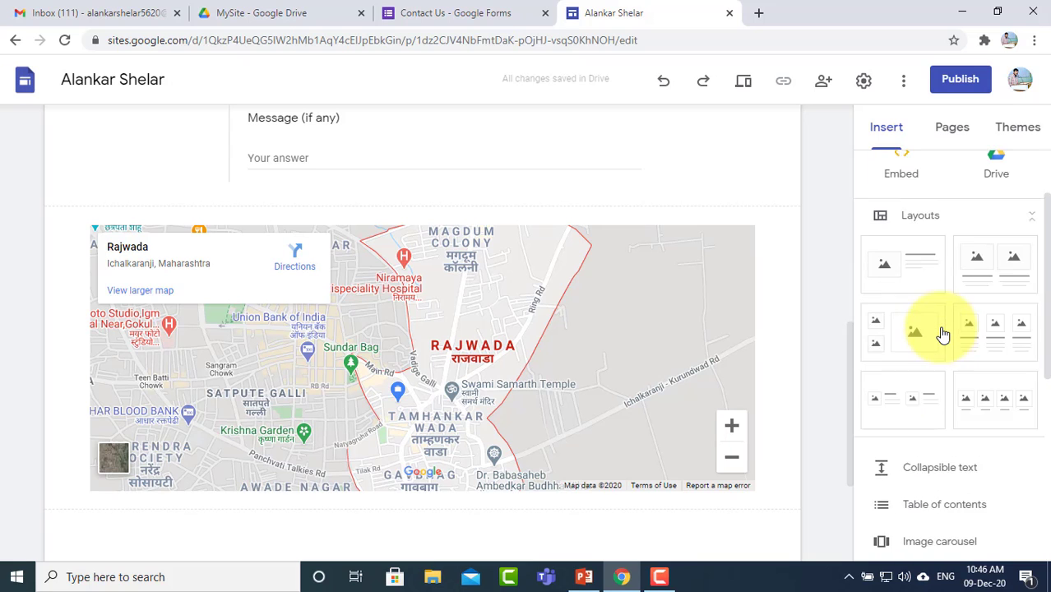
scroll(940, 337, down, 3)
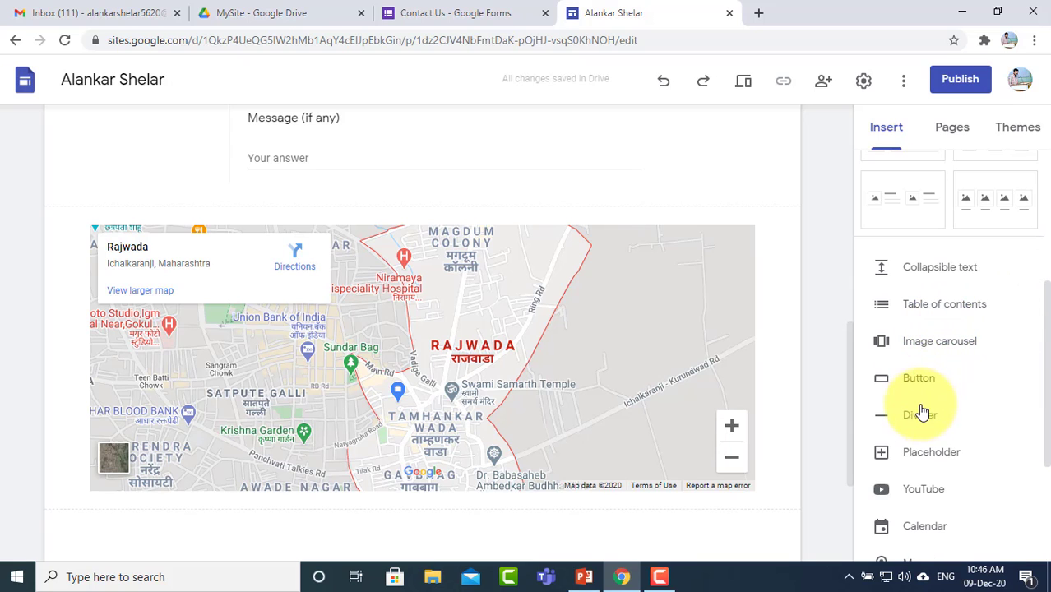
scroll(932, 395, up, 4)
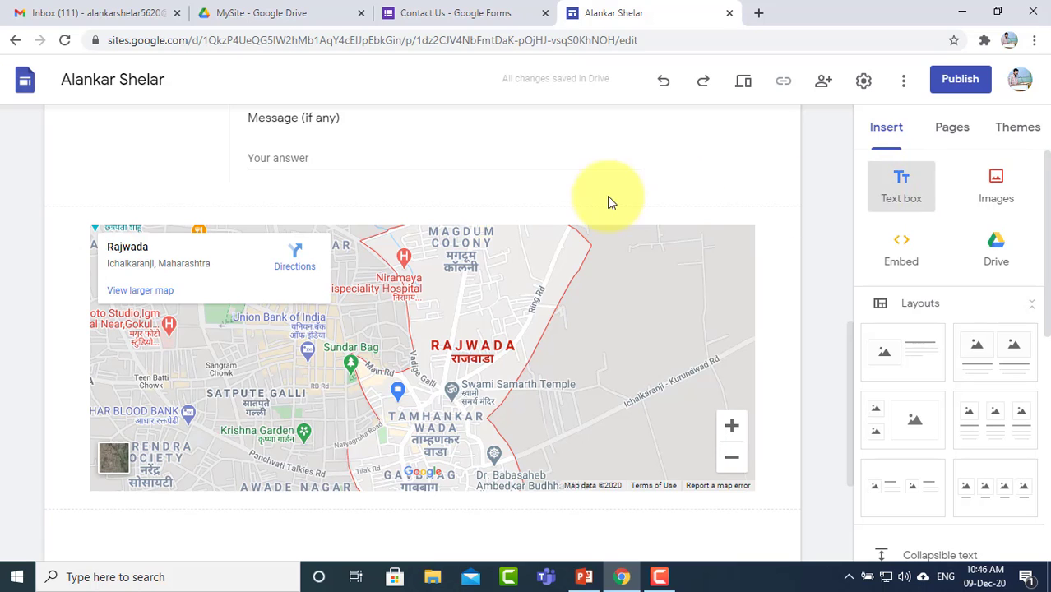
Step: Add a text box above the map and style its 'Address :' text as a Heading
click(901, 184)
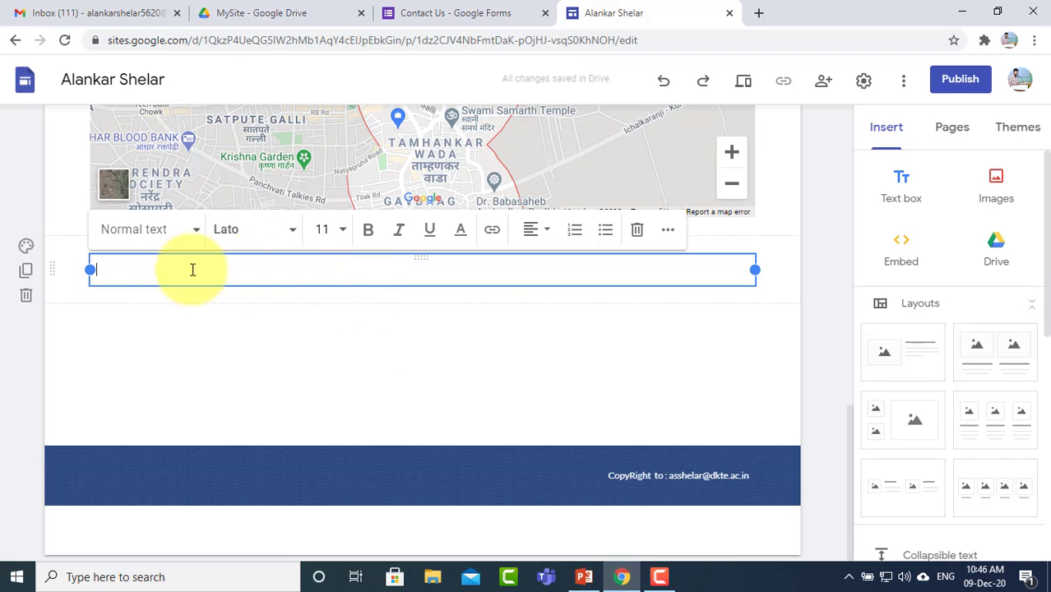
drag(53, 270, 52, 346)
click(179, 417)
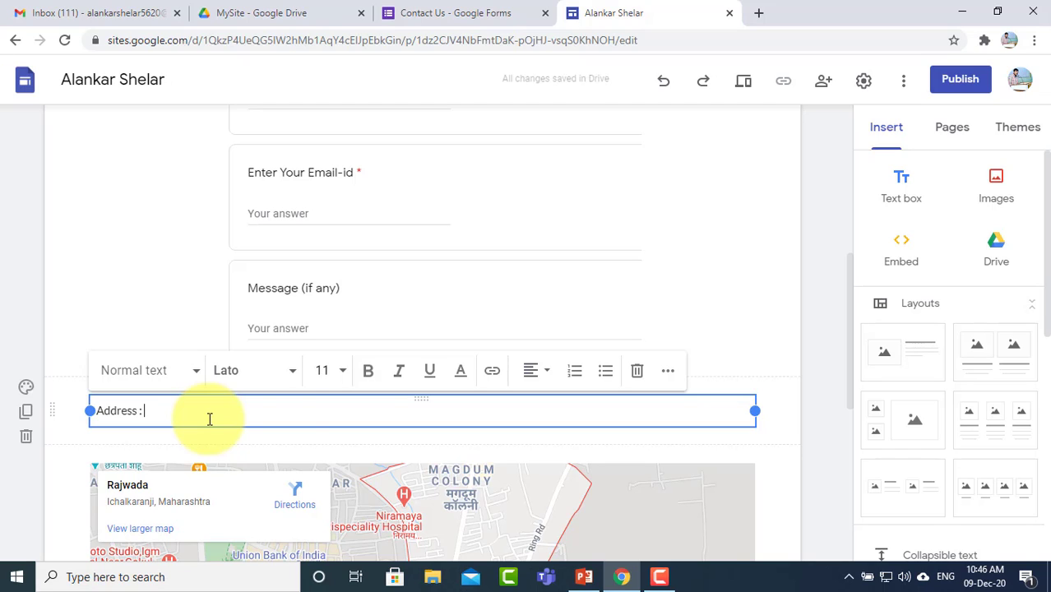
drag(288, 415, 49, 417)
click(158, 374)
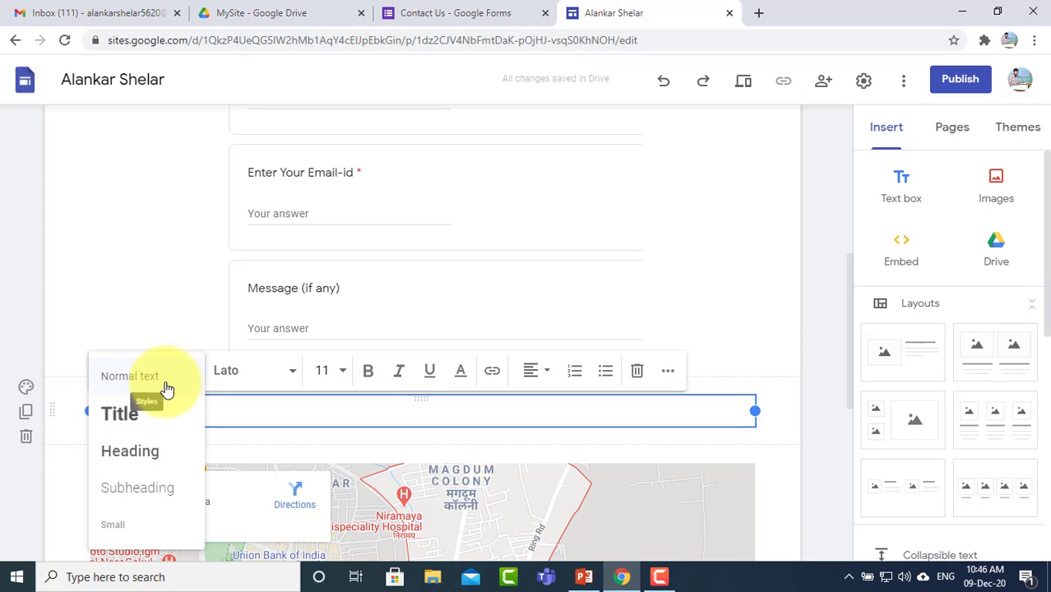
click(193, 454)
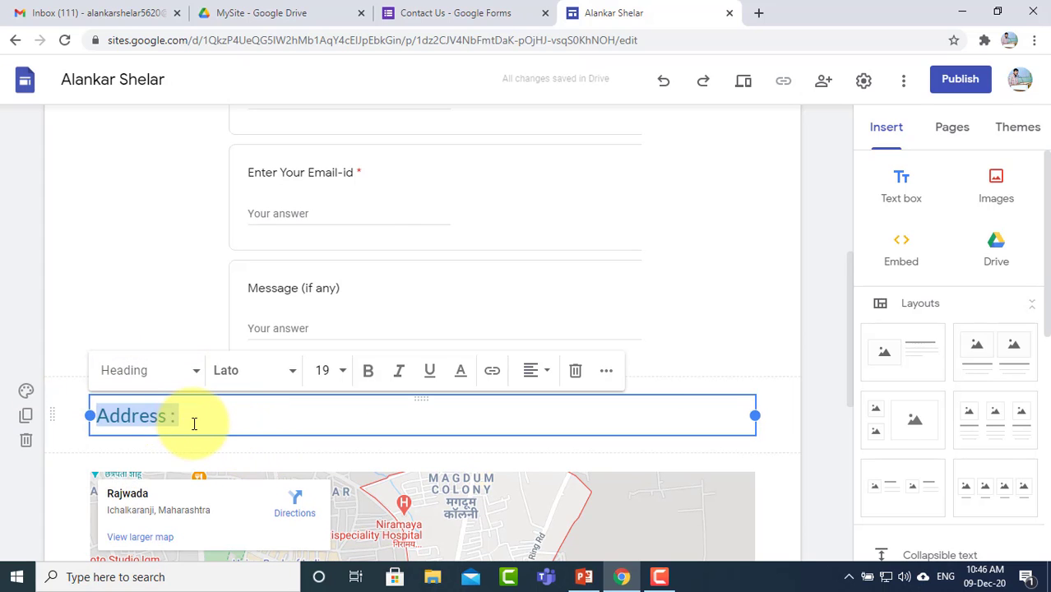
Step: Type the address 'DKTE Society's Textile and Engineering Institute, Rajwada, Ichalkaranji - 416115' after it
click(194, 423)
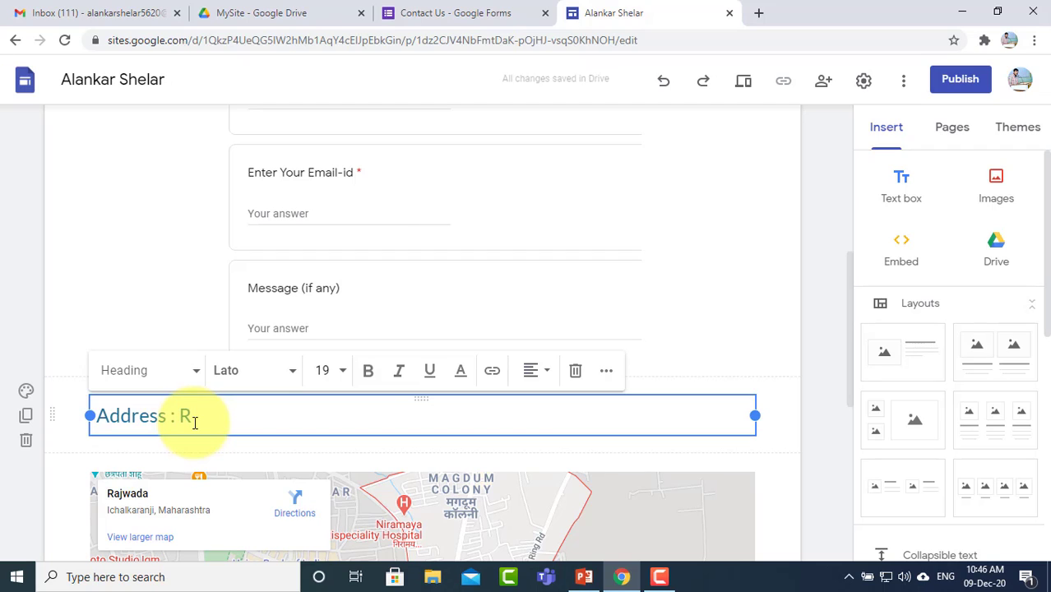
text(Wada)
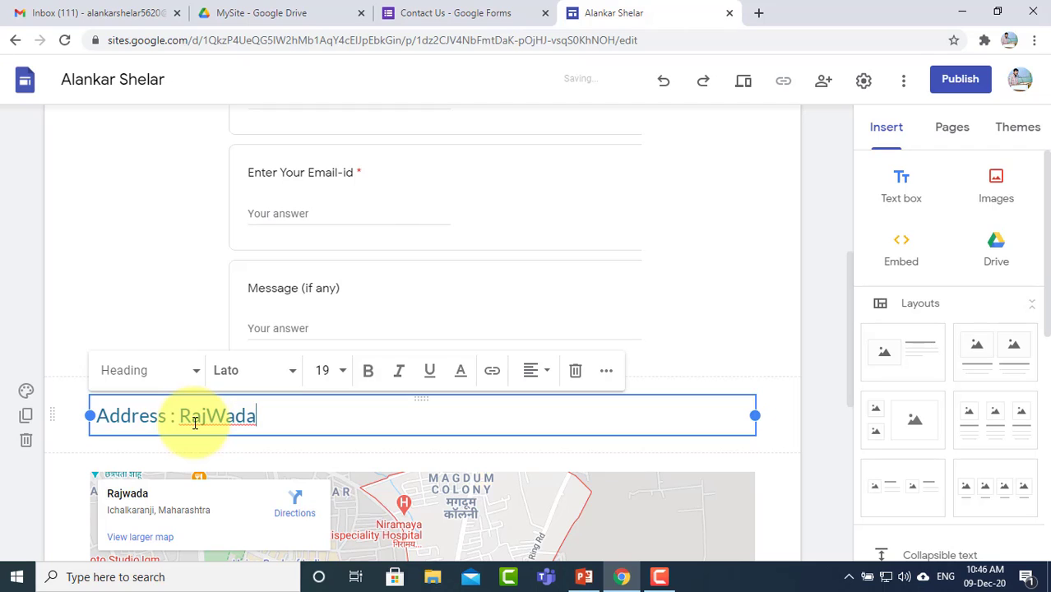
text(, Ichalkara)
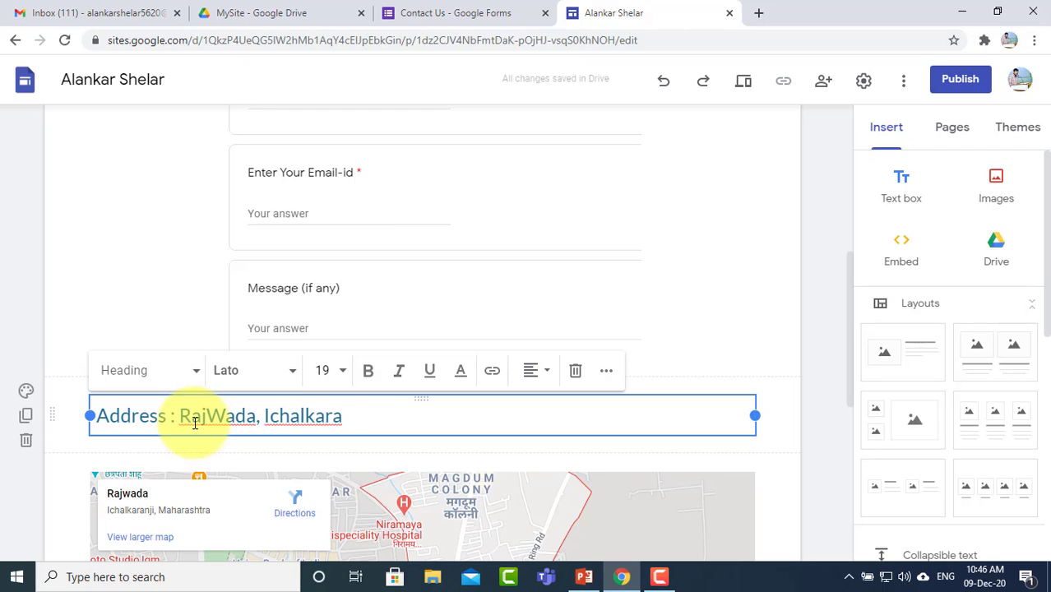
text(nji)
key(BackSpace)
text(w)
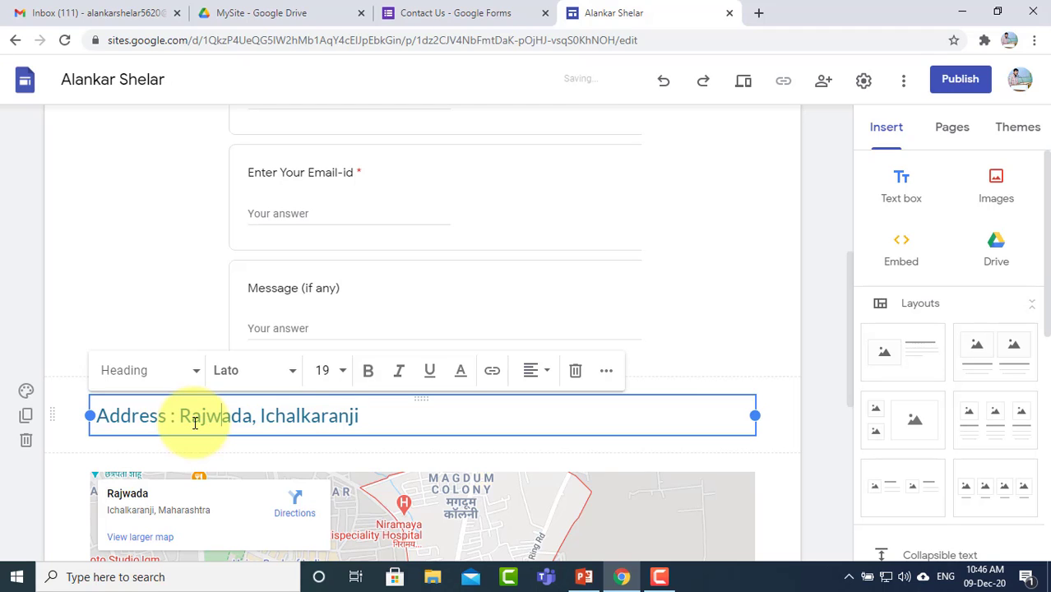
key(ctrl+Left)
text(DK)
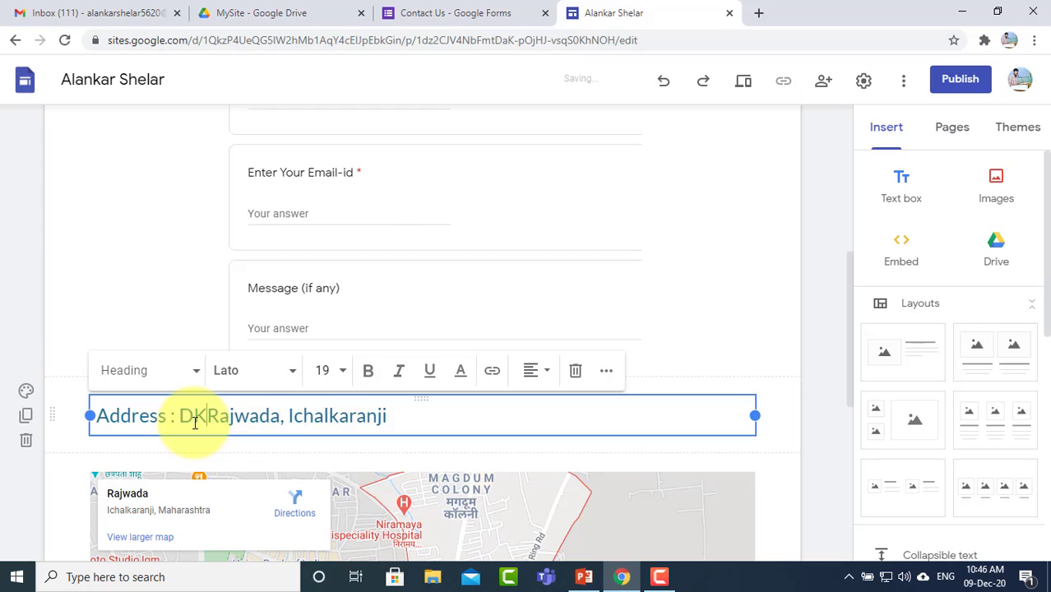
text(TE)
text( Society)
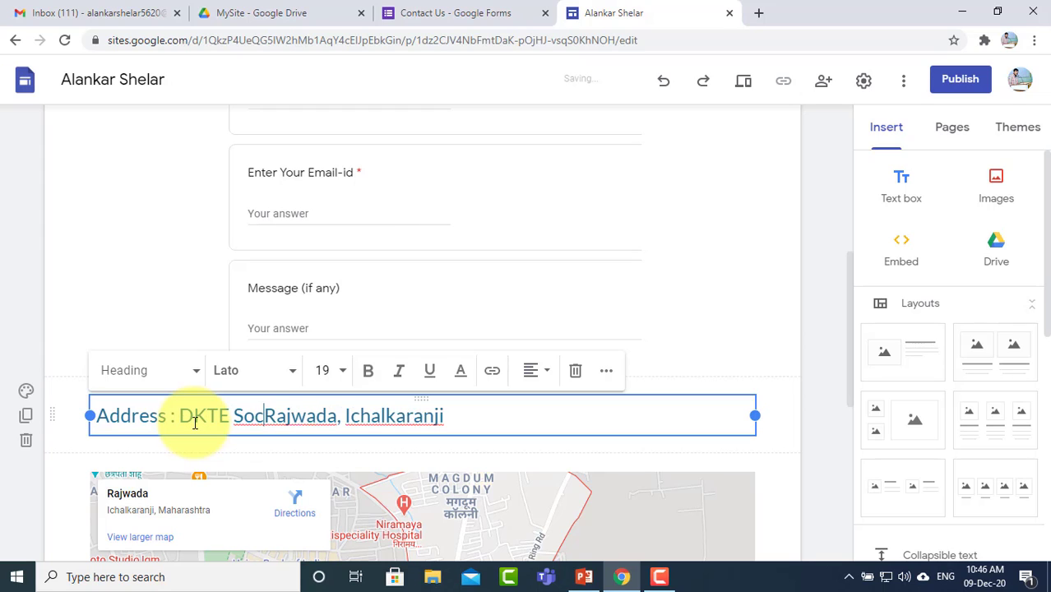
text('s Te)
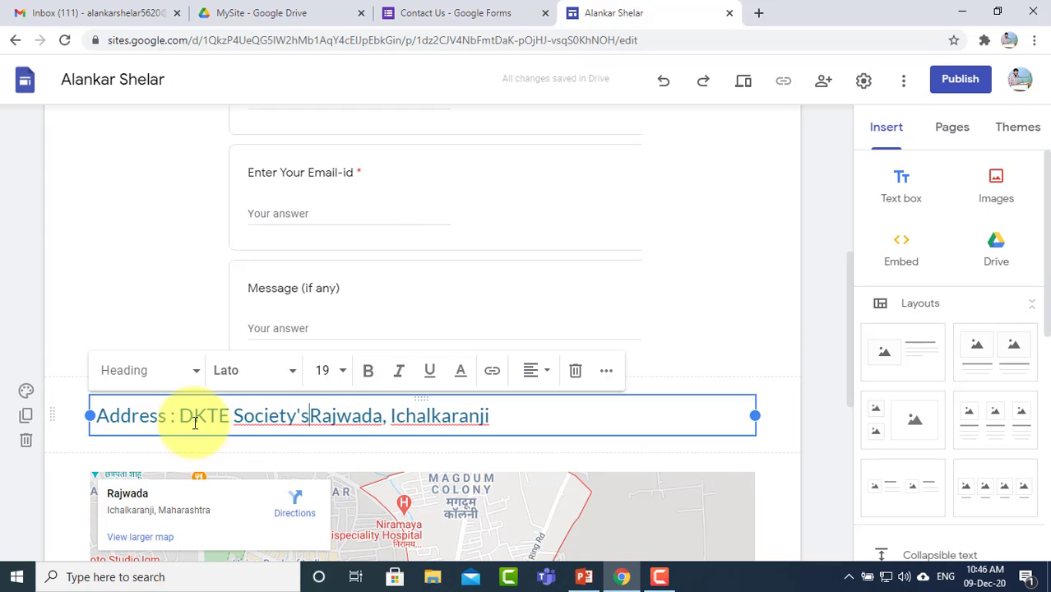
text(xtile and En)
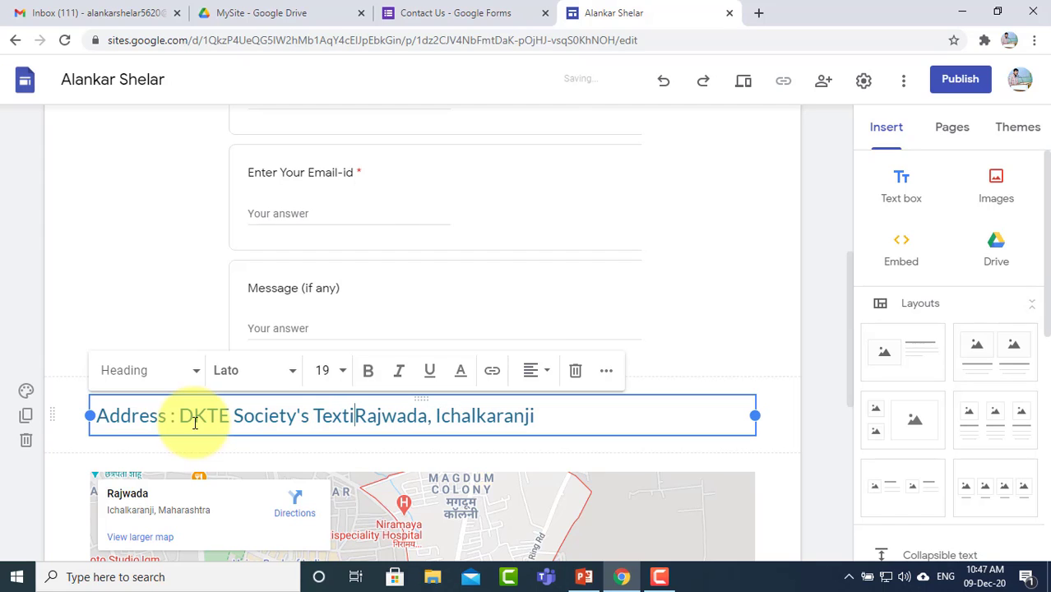
text(gine)
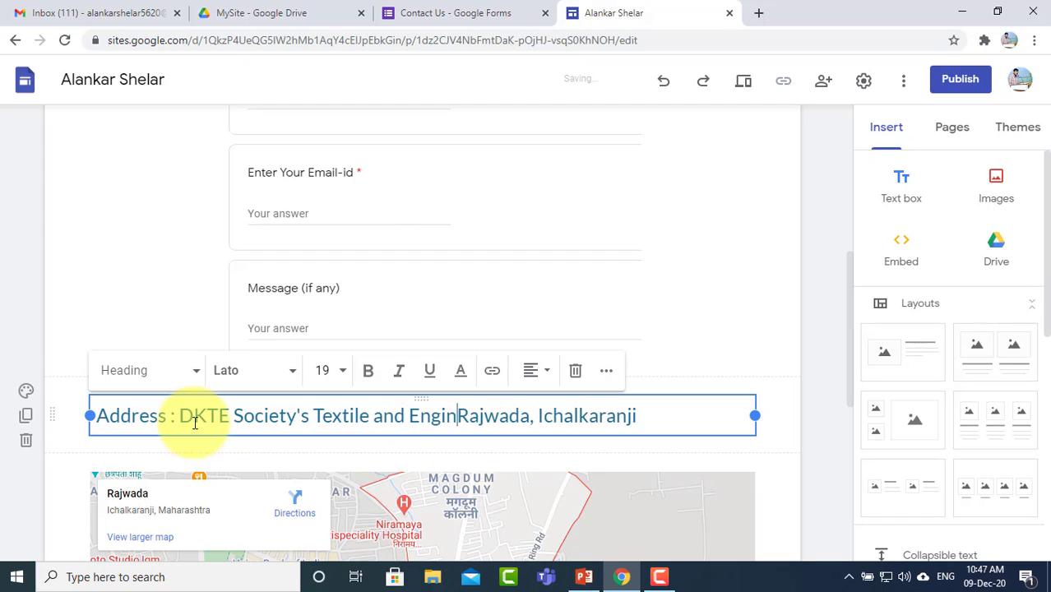
text(ering I)
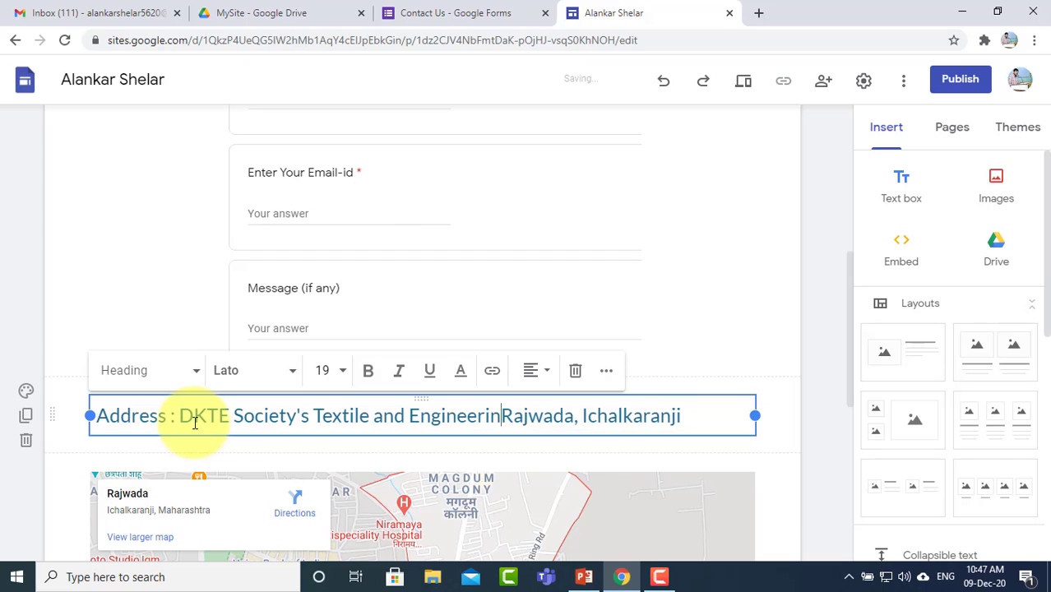
text(nstitute)
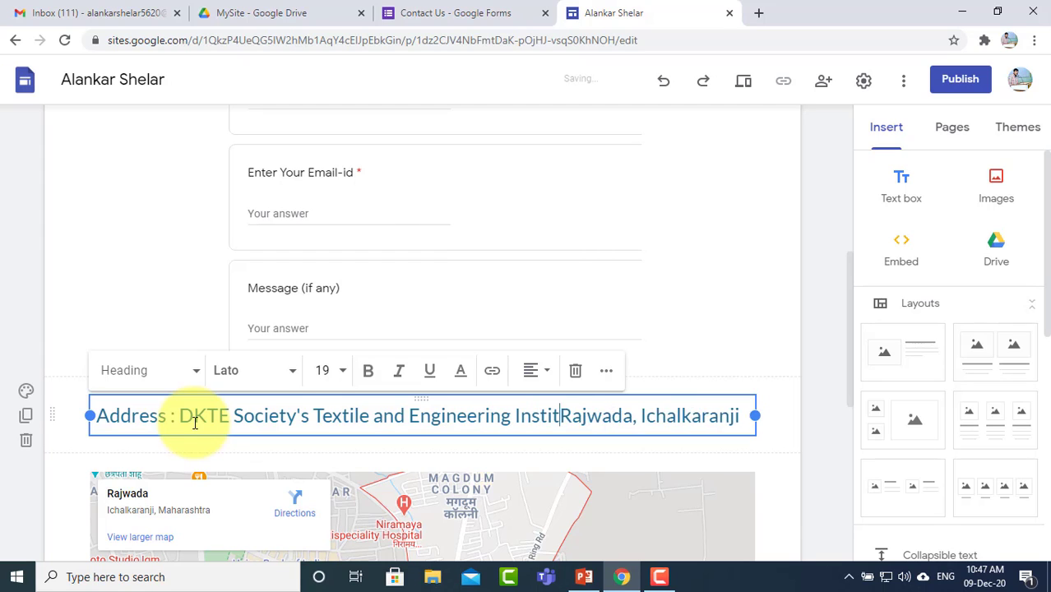
text(,)
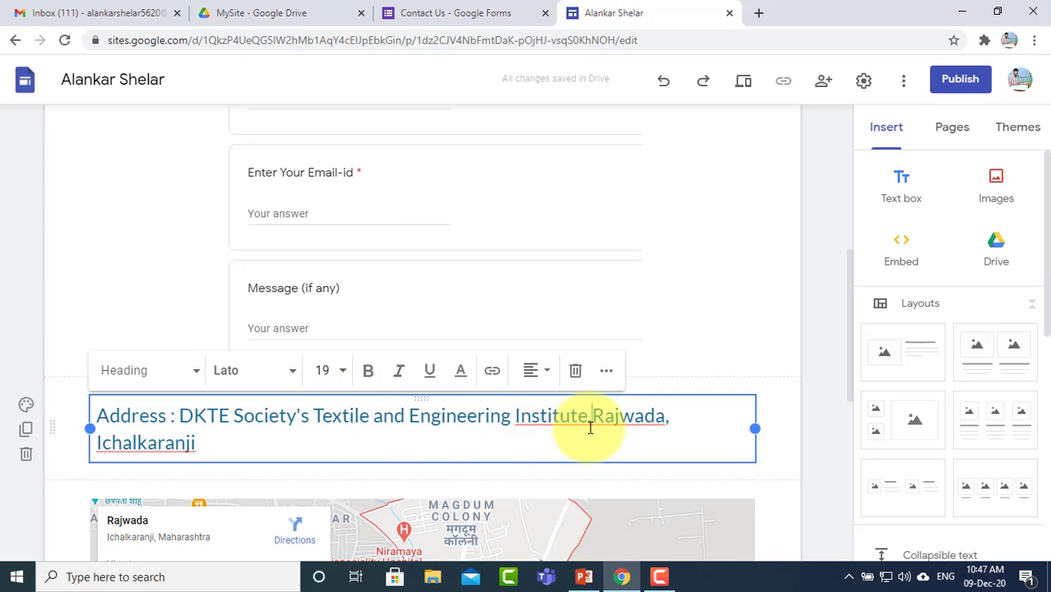
text( Rajwada,)
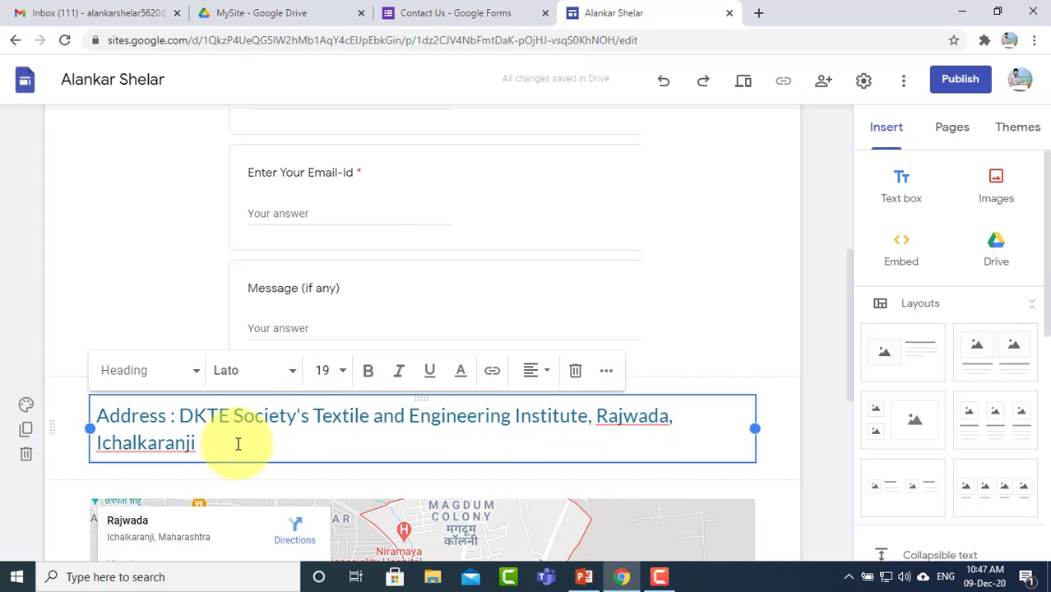
text( Ichalkaranji - 416115)
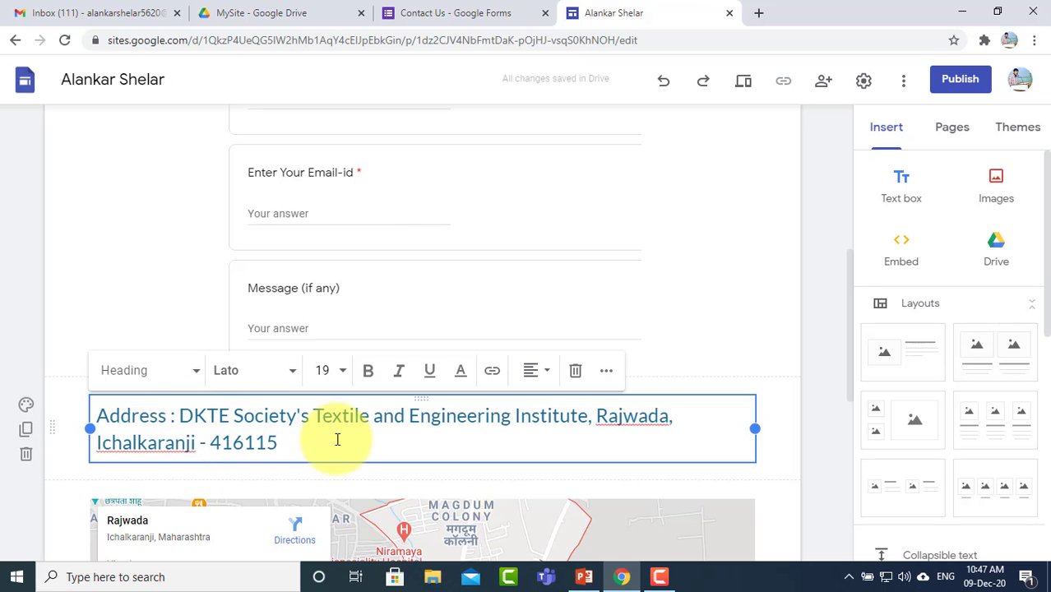
Step: Set the address section's background to the dark blue Emphasis 2
scroll(341, 441, down, 3)
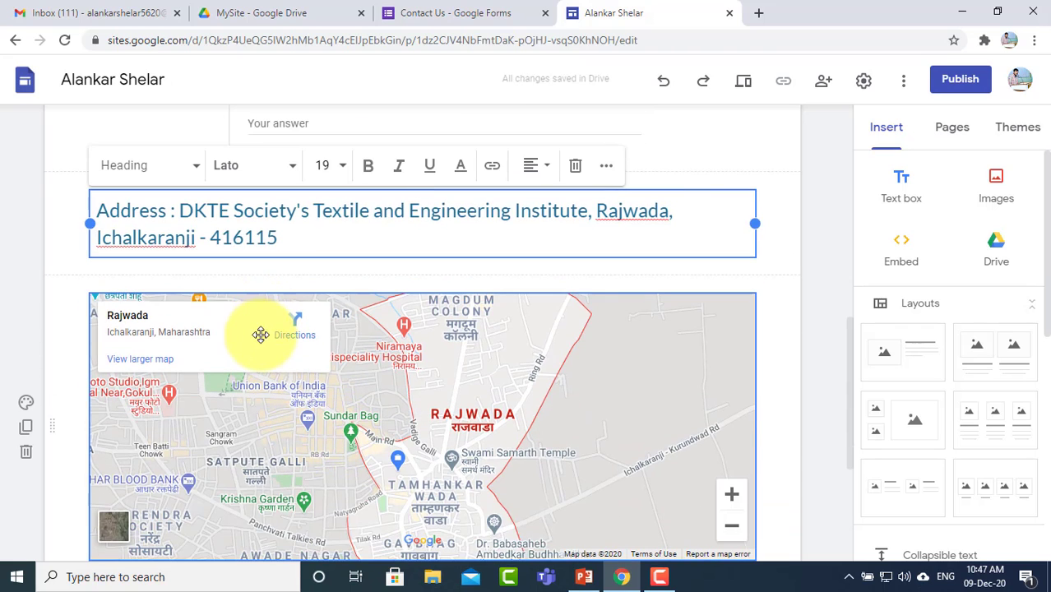
click(261, 333)
click(322, 231)
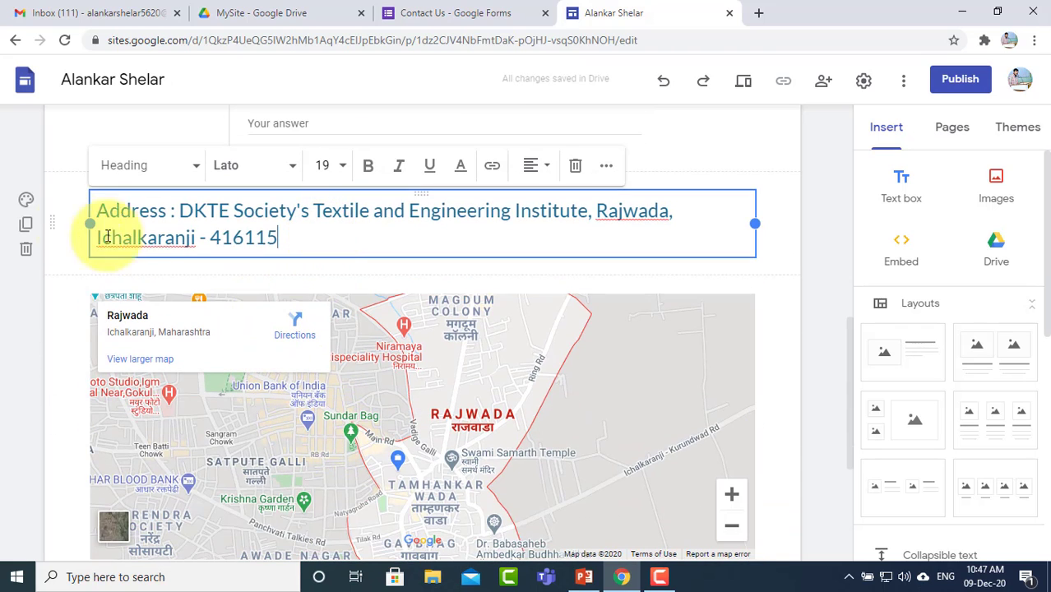
click(30, 206)
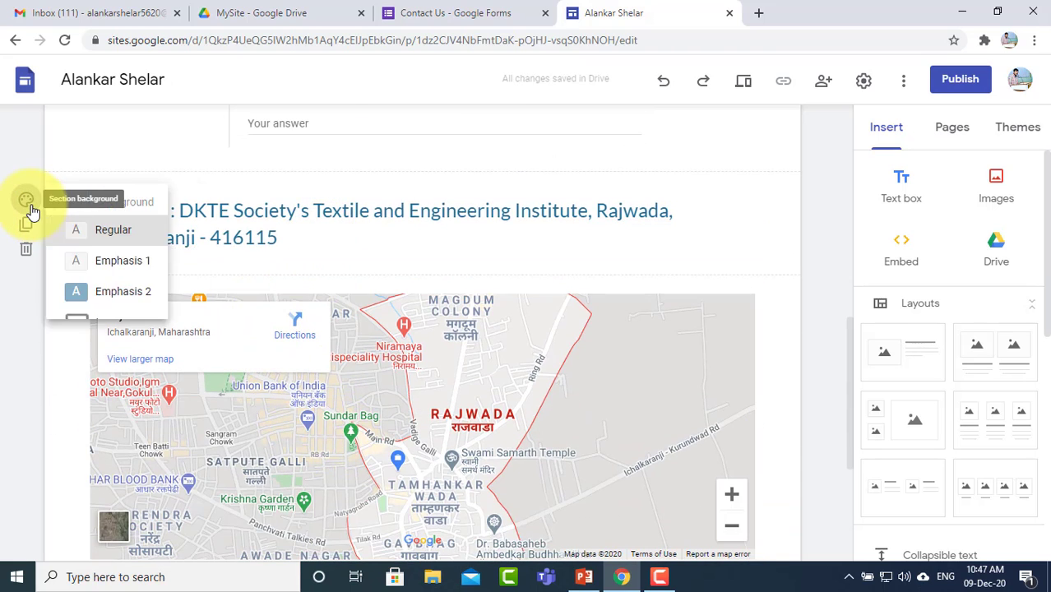
click(141, 297)
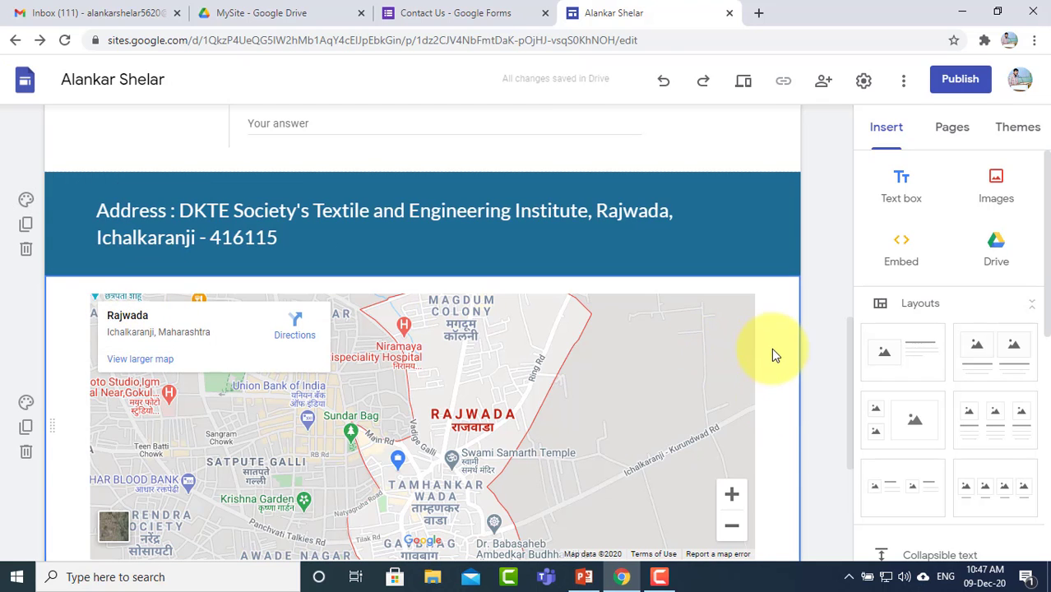
scroll(790, 398, down, 3)
scroll(791, 398, up, 10)
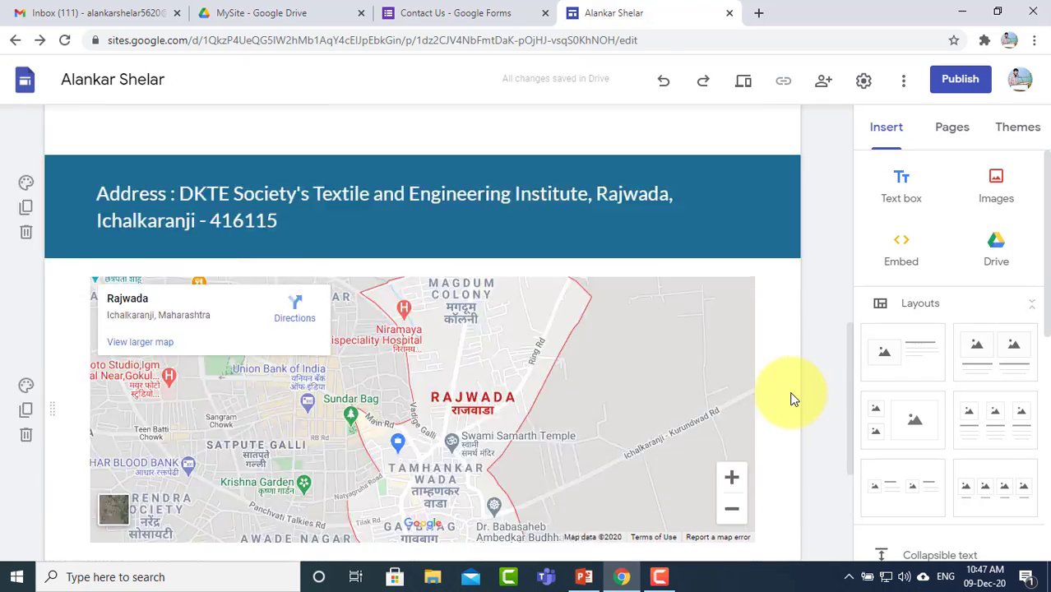
click(436, 179)
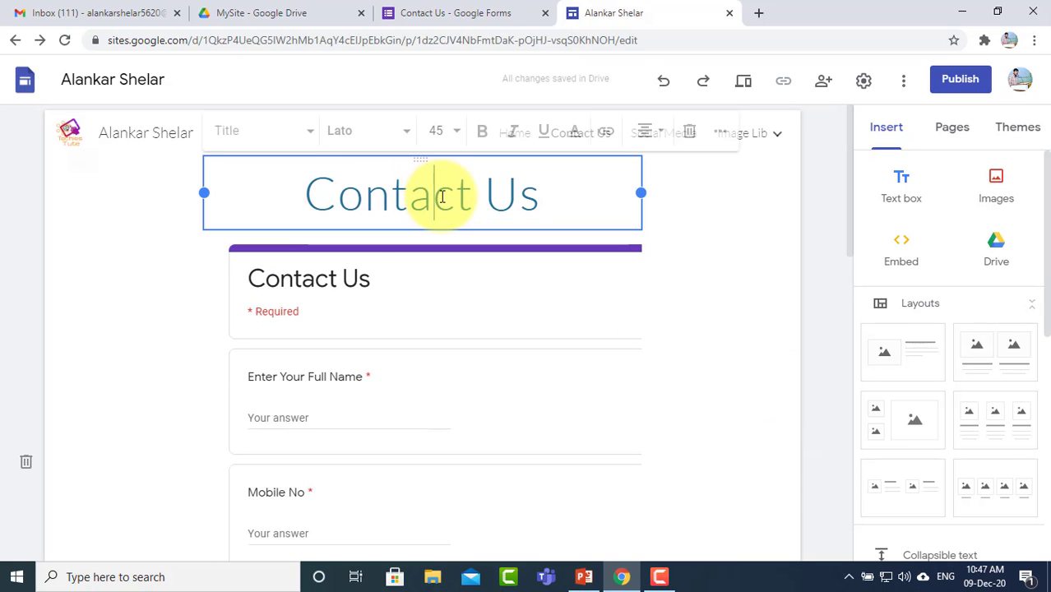
click(346, 281)
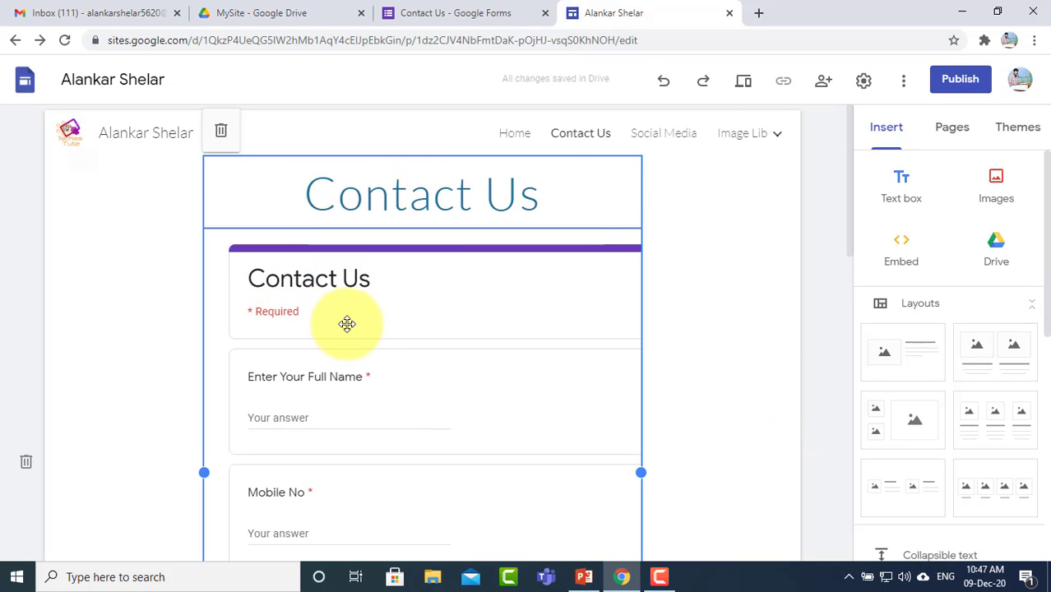
scroll(311, 324, down, 1)
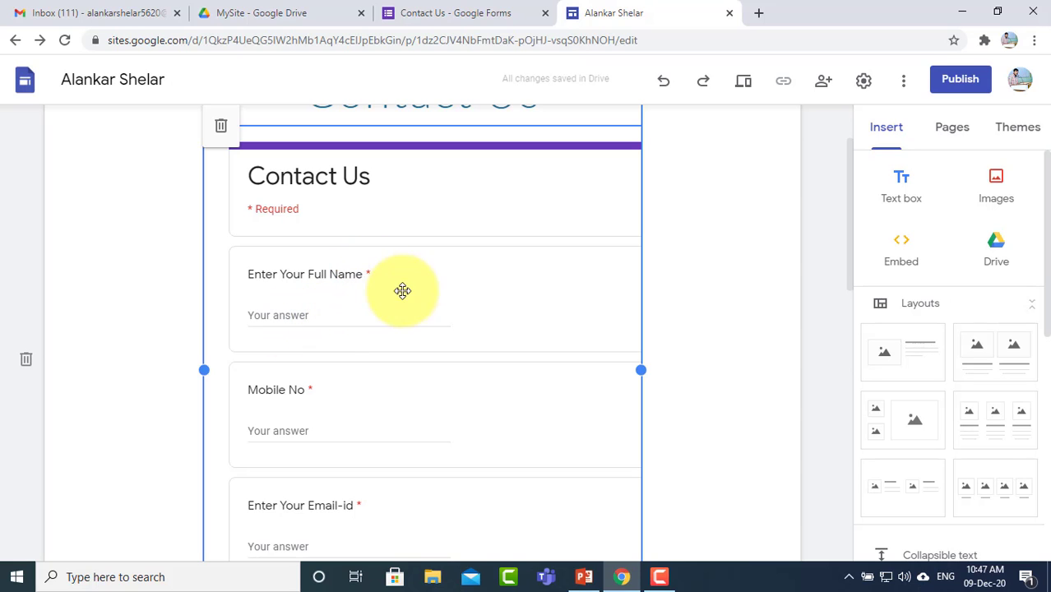
click(694, 333)
scroll(694, 333, up, 1)
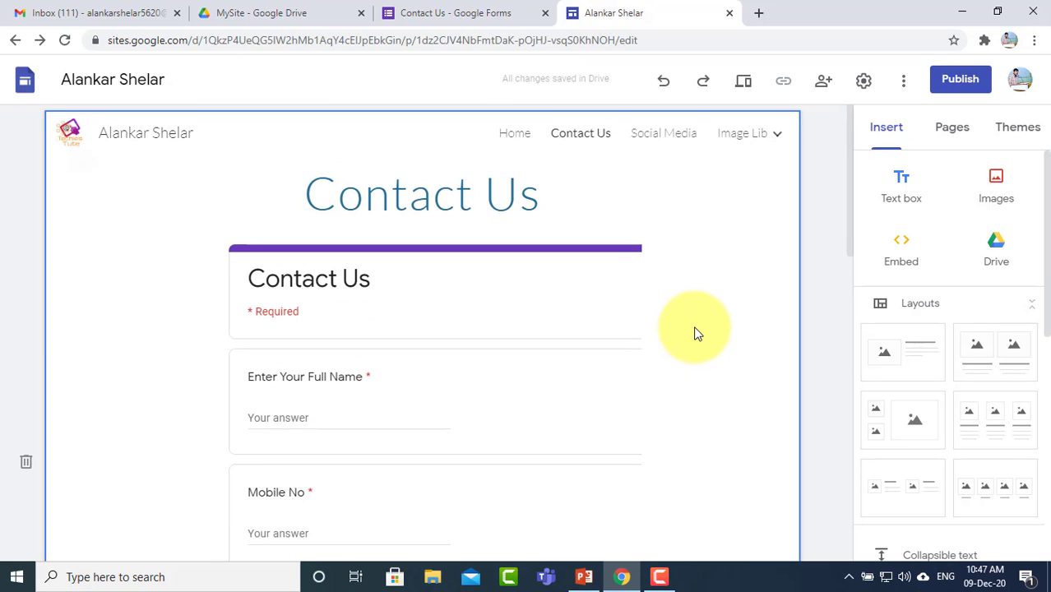
scroll(693, 333, down, 5)
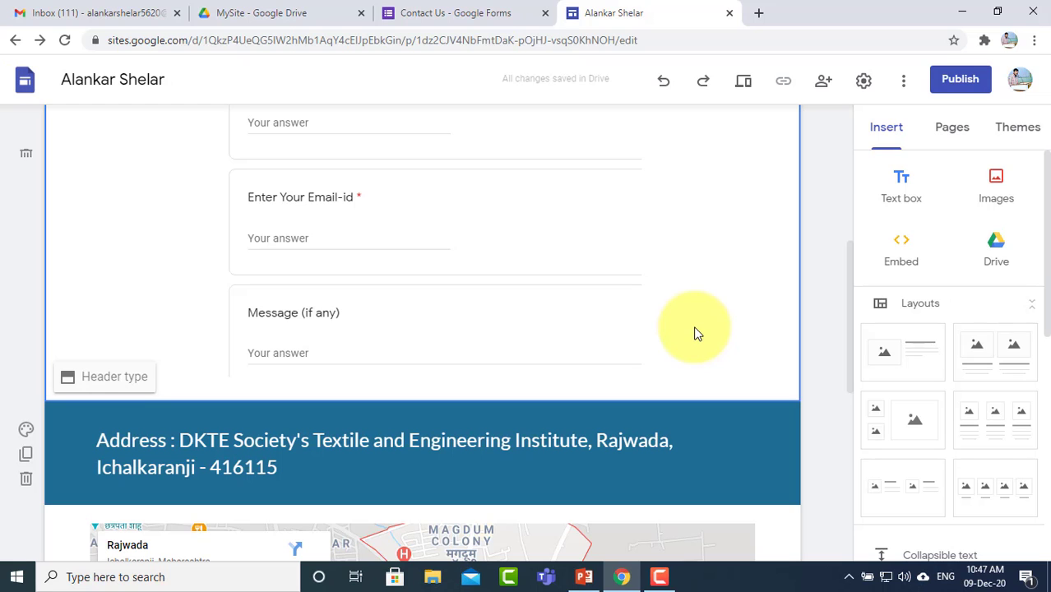
click(743, 80)
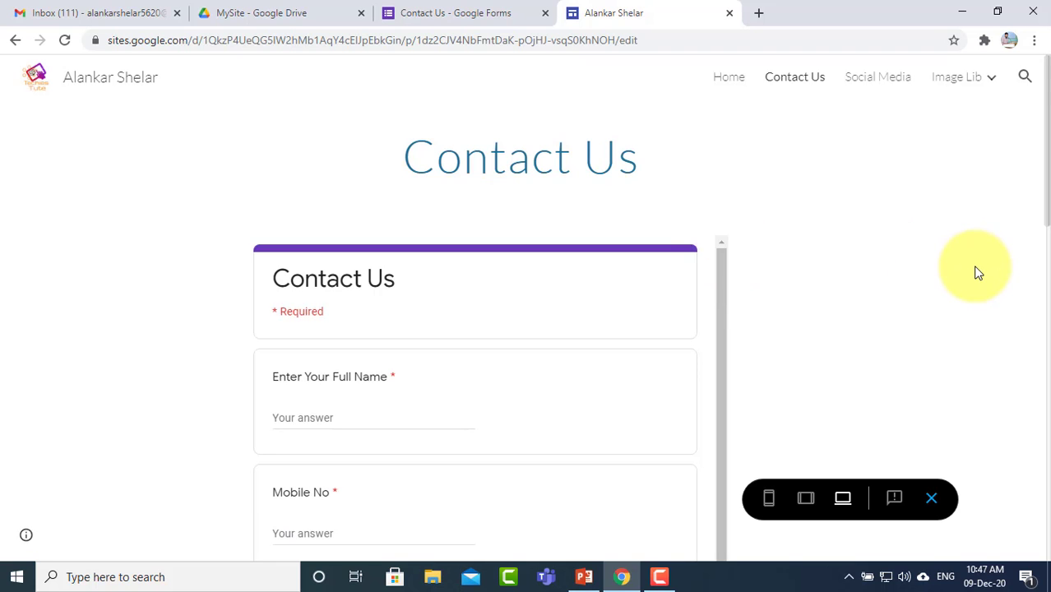
Step: Fill in Full Name, Mobile No, Email-id and Message in the previewed form and submit it
scroll(975, 273, down, 2)
scroll(952, 273, up, 3)
scroll(952, 273, down, 3)
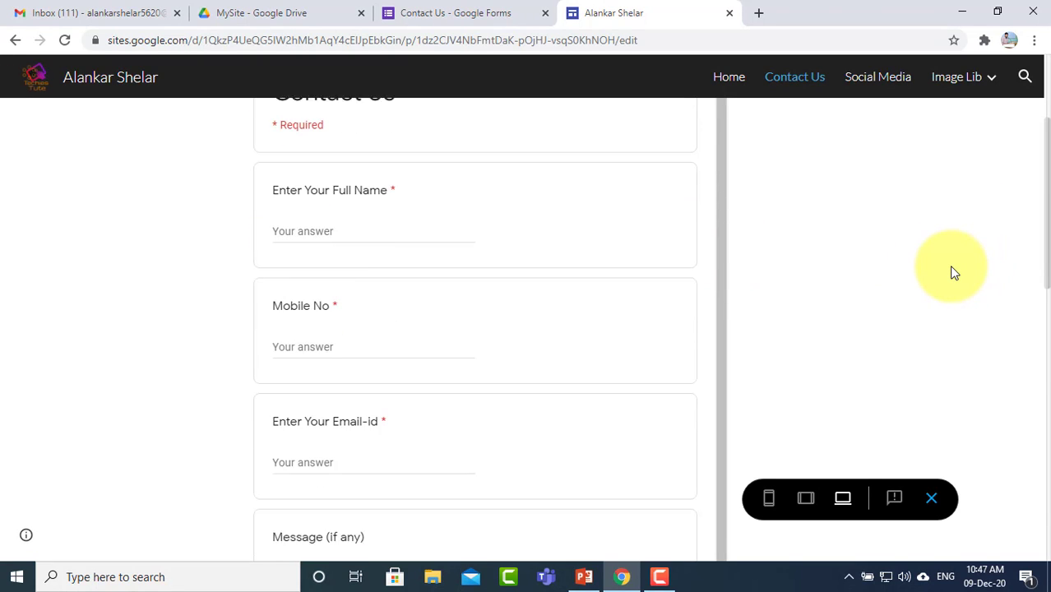
scroll(952, 273, up, 1)
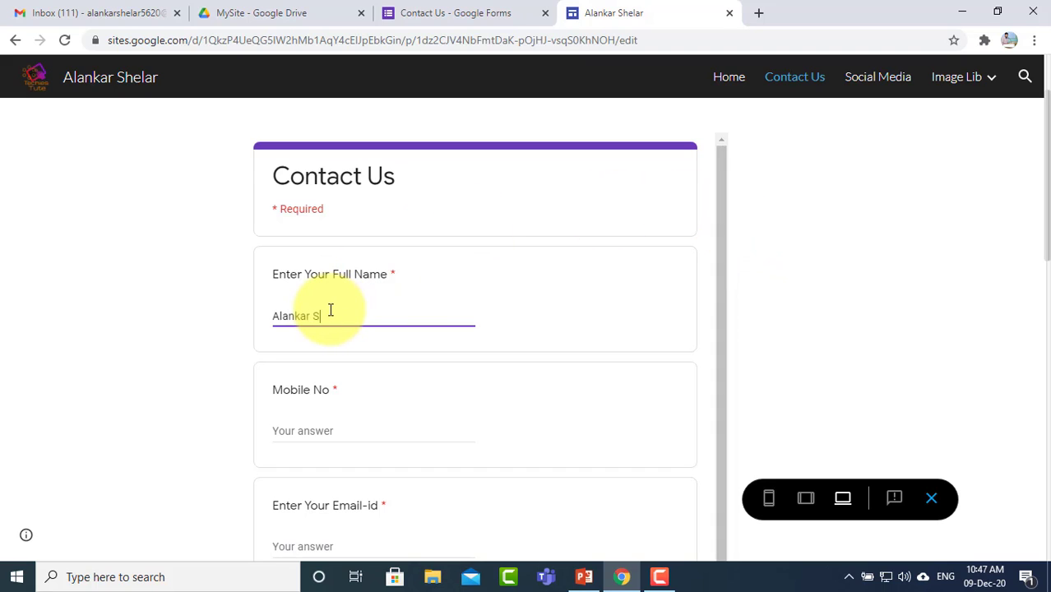
click(340, 427)
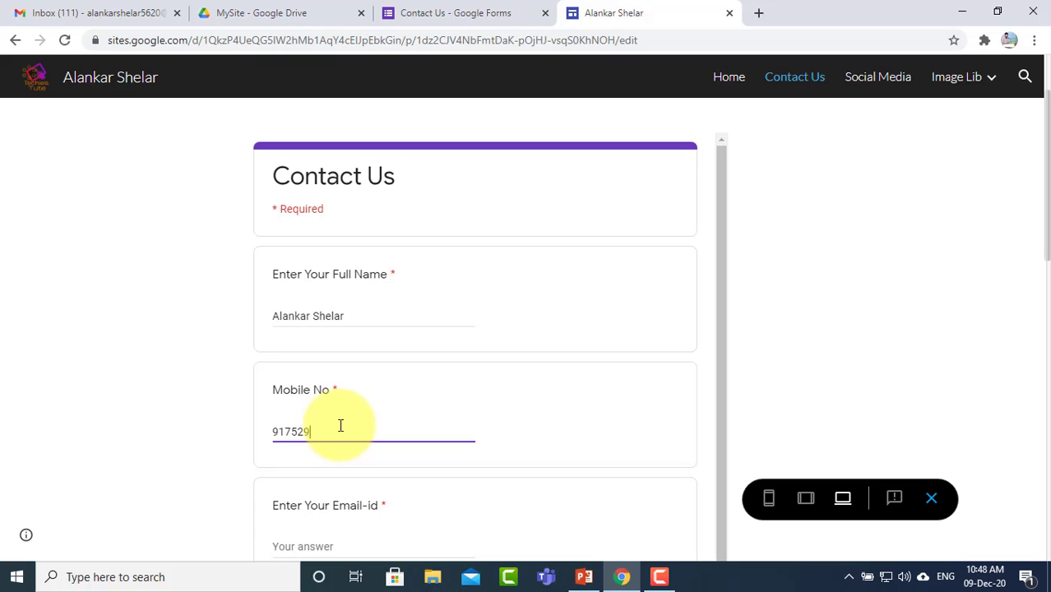
scroll(340, 425, down, 1)
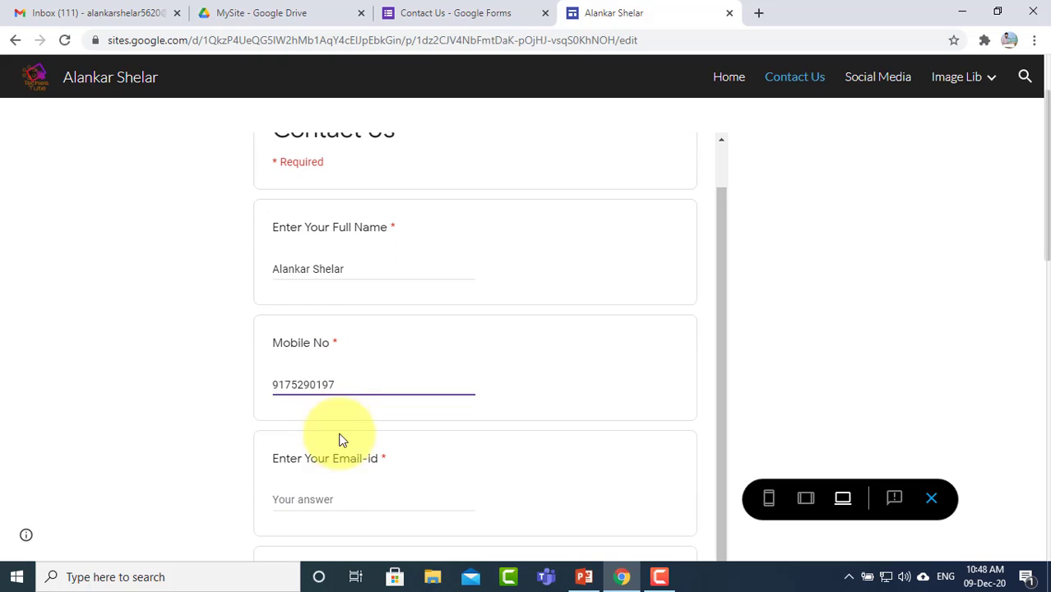
click(329, 501)
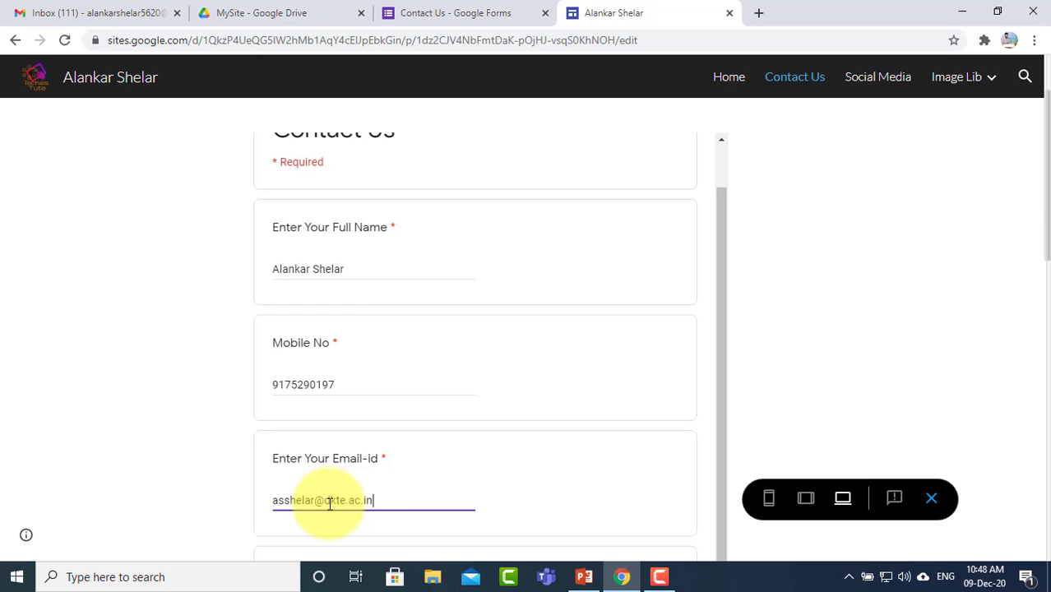
scroll(207, 441, down, 3)
click(326, 408)
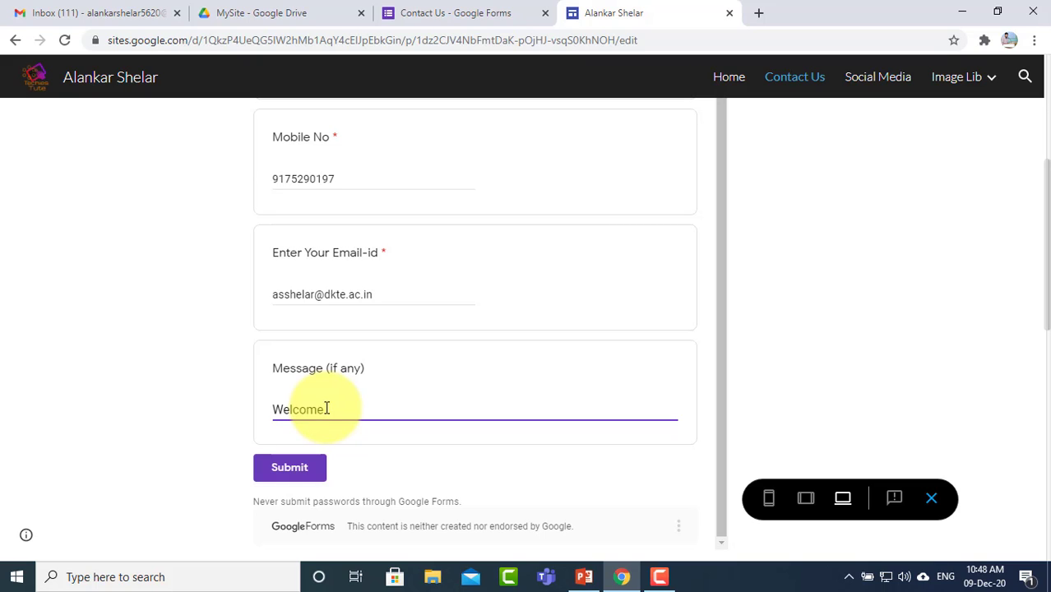
click(290, 468)
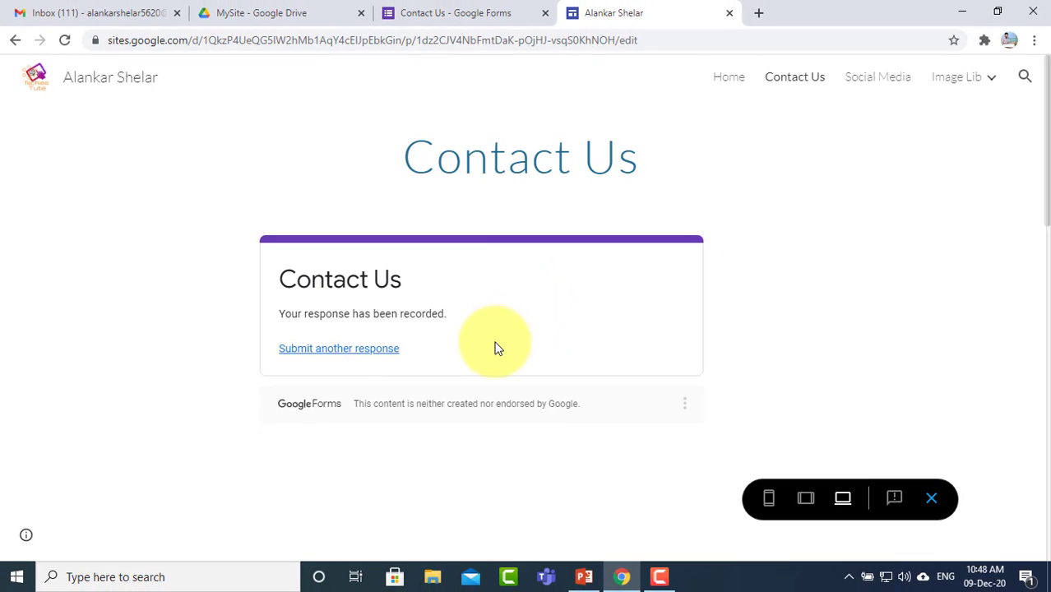
Step: Open the Contact Us form from the MySite Drive folder and show its Responses tab
click(292, 16)
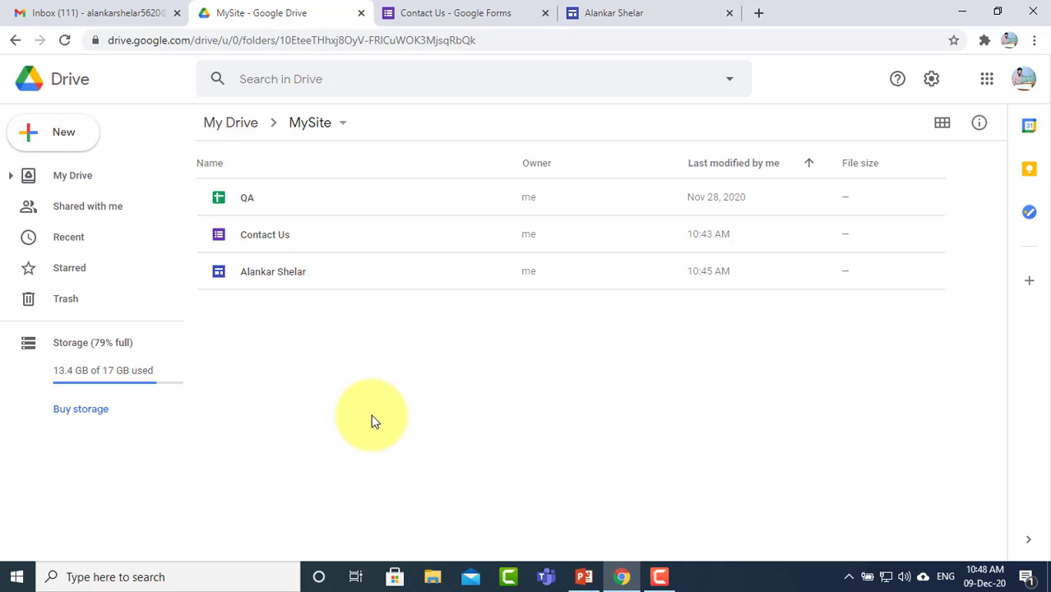
click(272, 235)
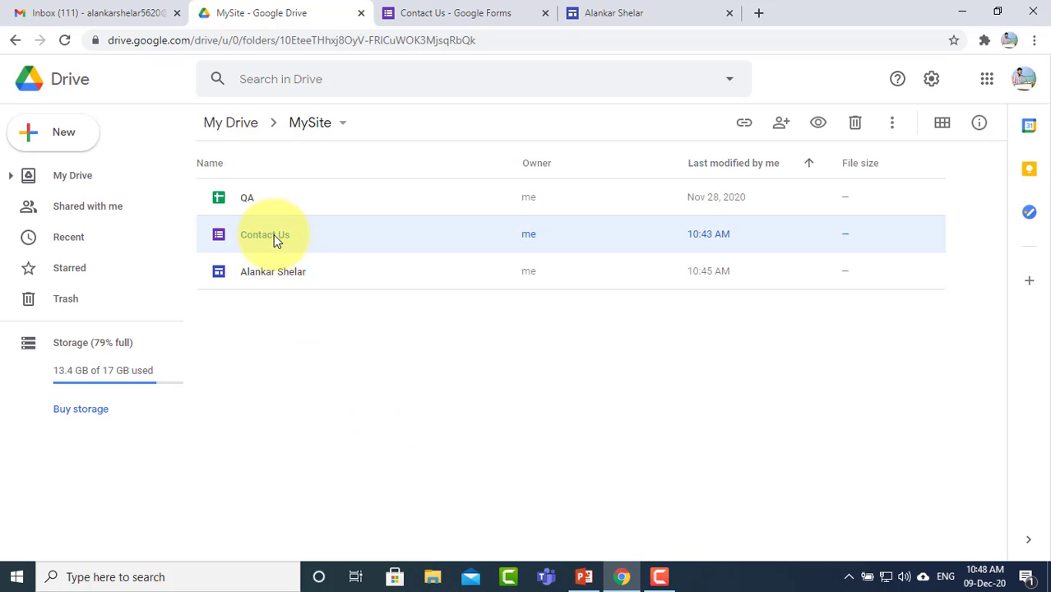
double_click(273, 234)
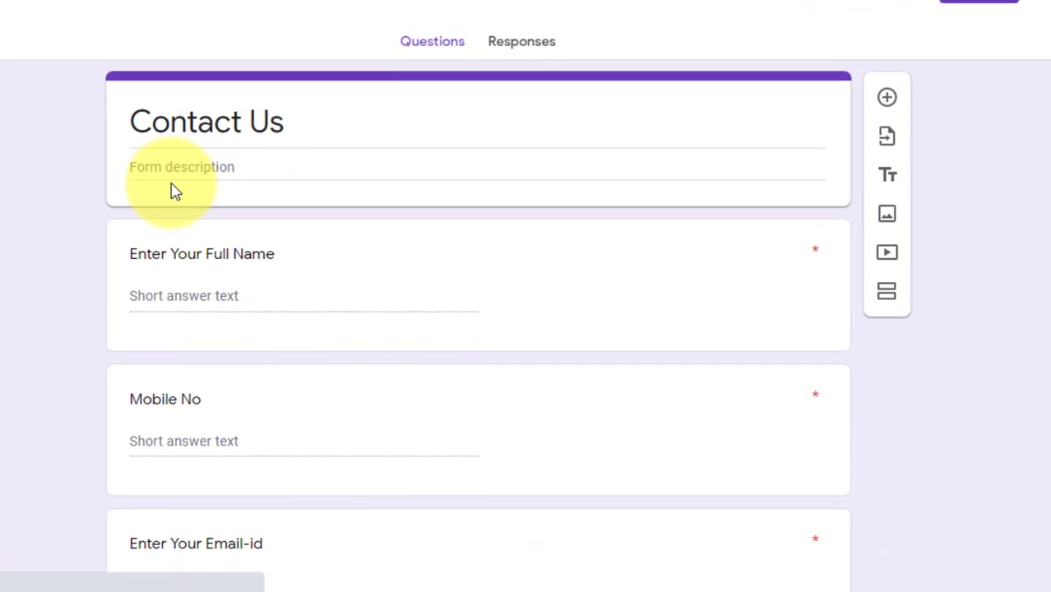
click(522, 47)
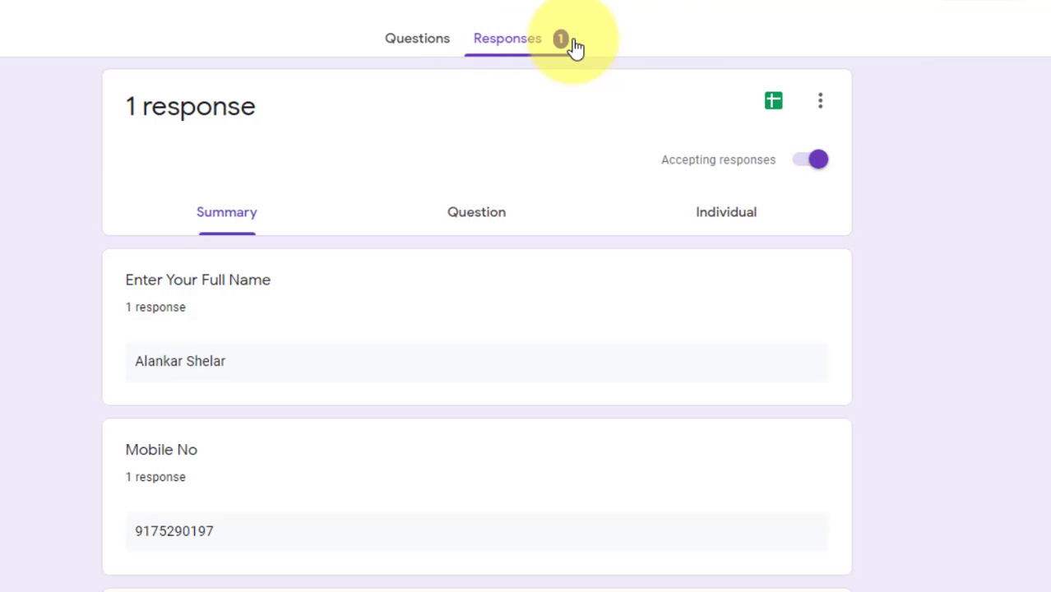
scroll(12, 273, down, 1)
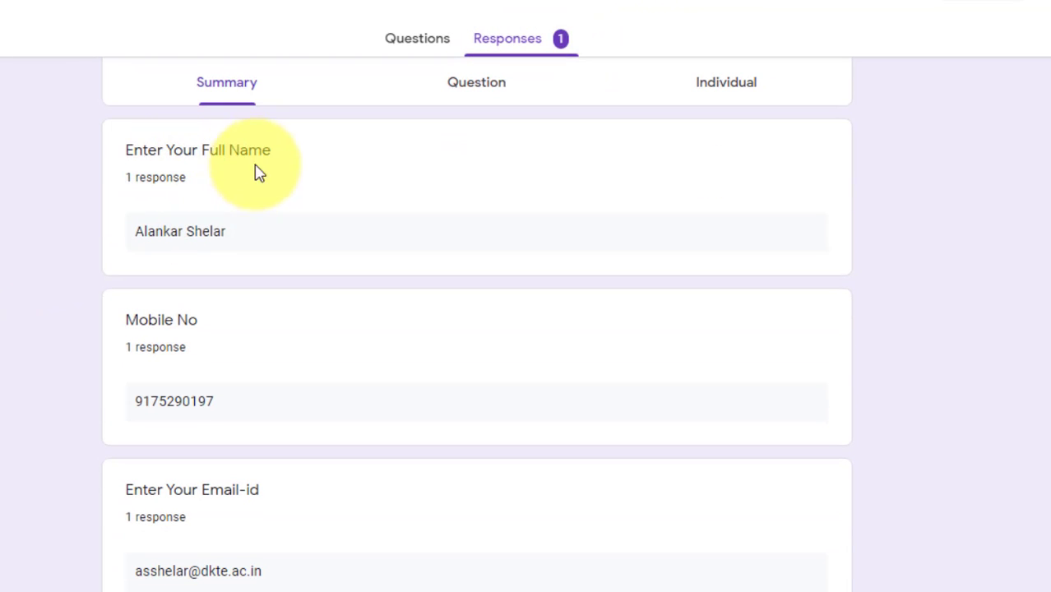
Step: Check the submitted name, mobile number, e-mail and 'Welcome...' message in the summary
triple_click(255, 240)
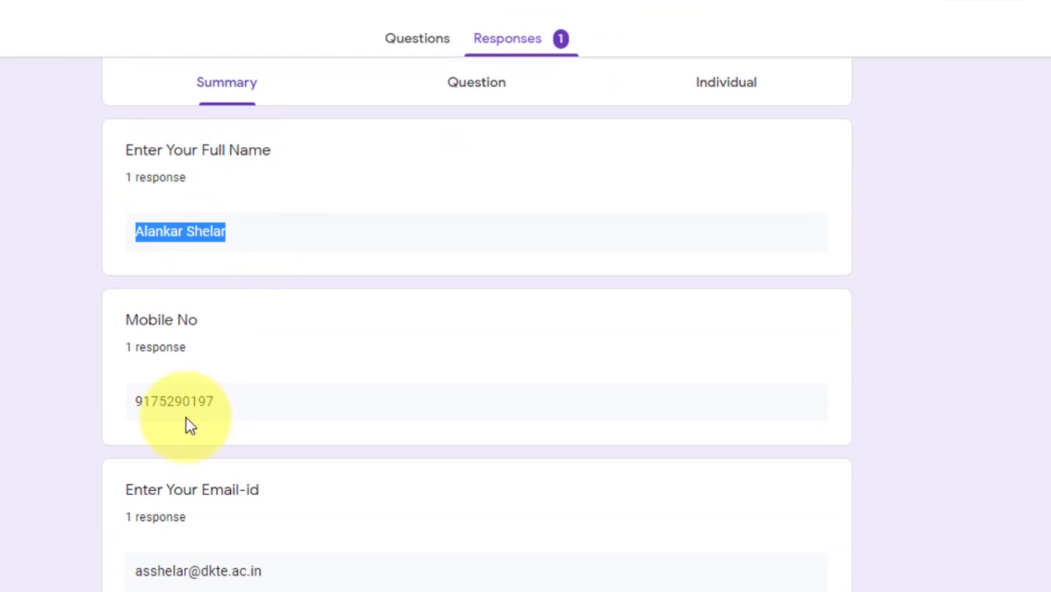
triple_click(141, 403)
scroll(207, 436, down, 3)
drag(136, 310, 305, 319)
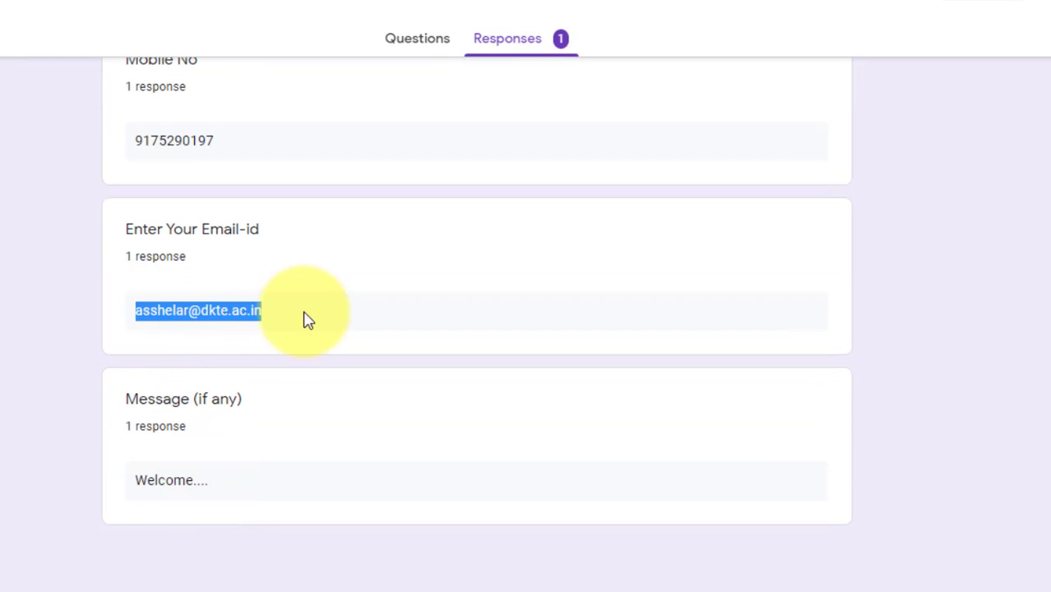
drag(135, 490, 244, 489)
click(4, 387)
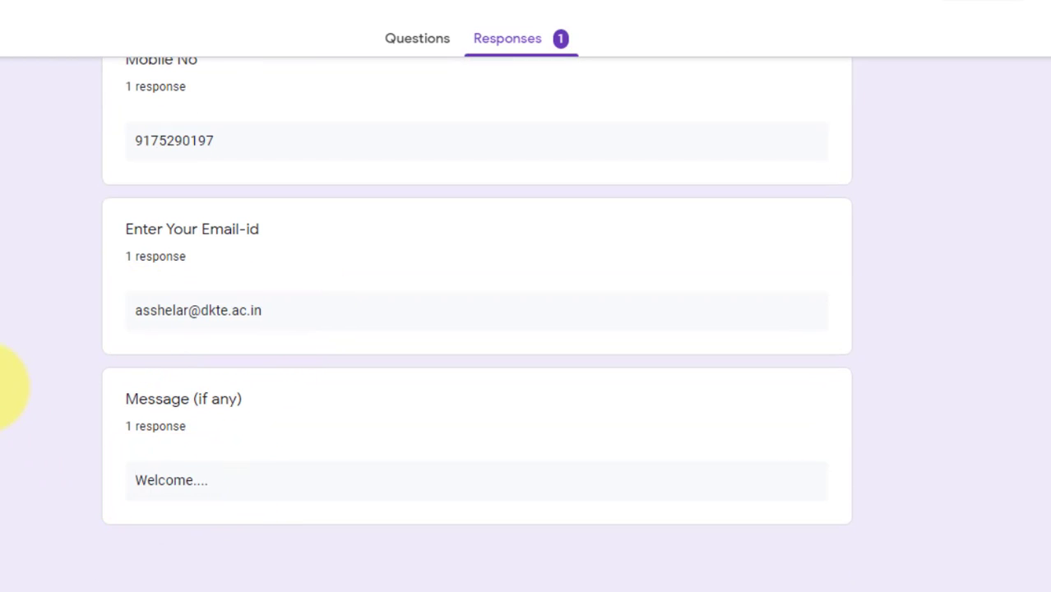
scroll(4, 387, up, 5)
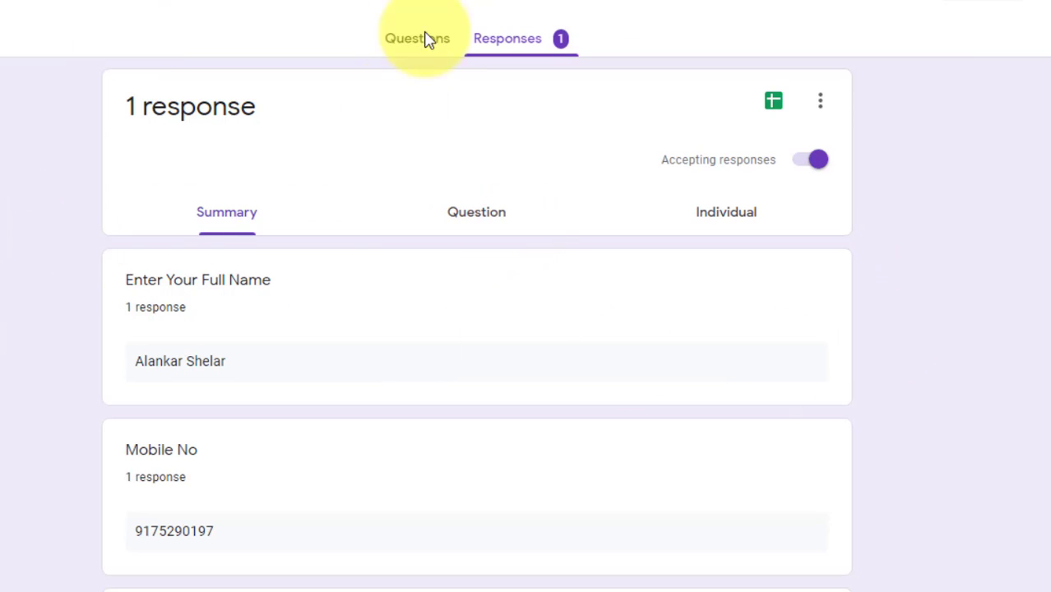
scroll(263, 345, down, 2)
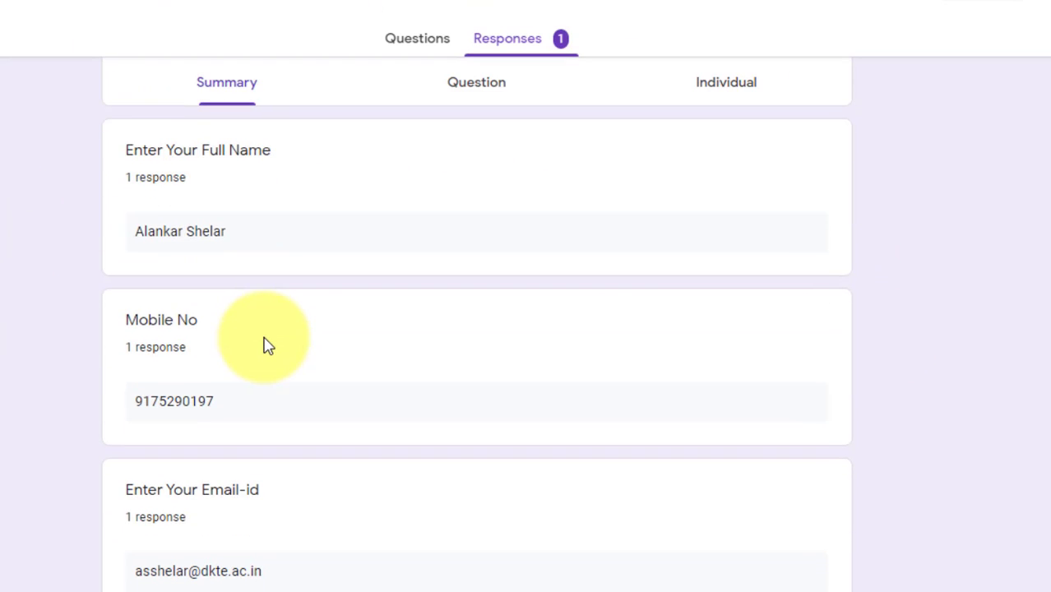
scroll(264, 346, up, 2)
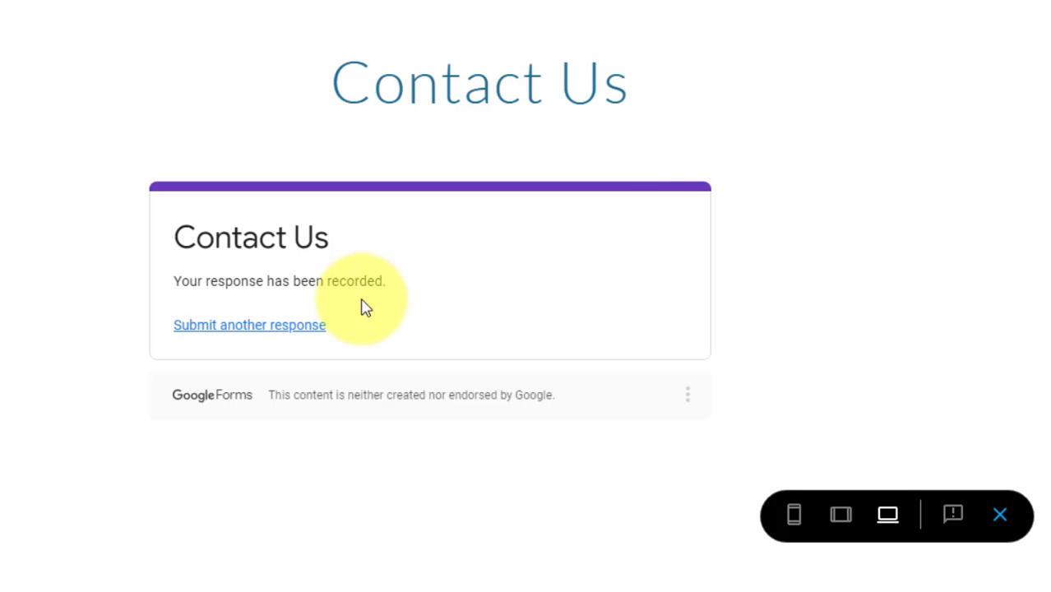
Step: Start another response, enter name, mobile number, e-mail and message 'test', then submit it
click(260, 336)
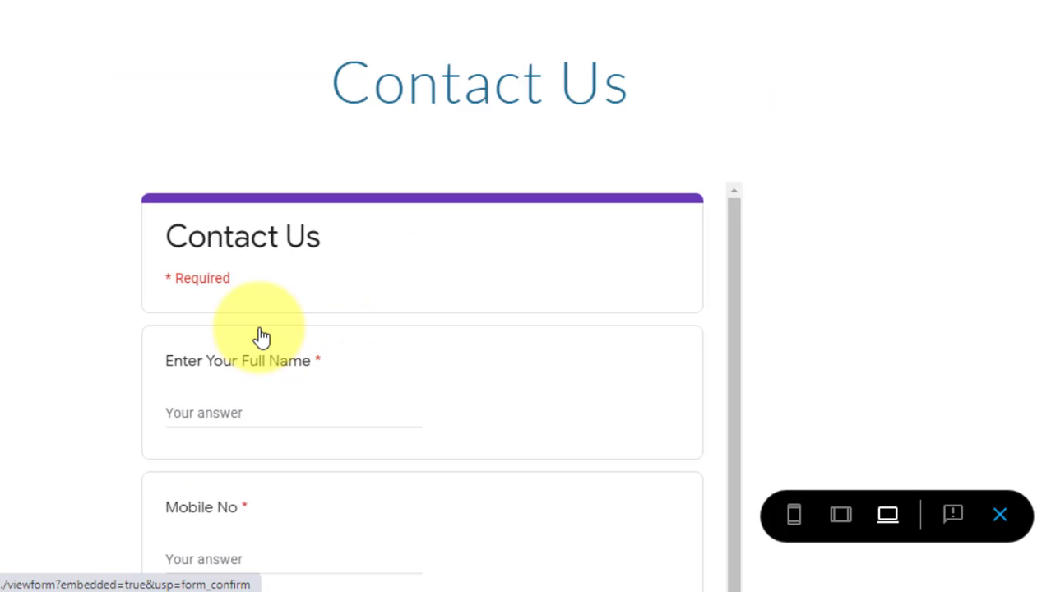
scroll(239, 345, down, 1)
click(224, 347)
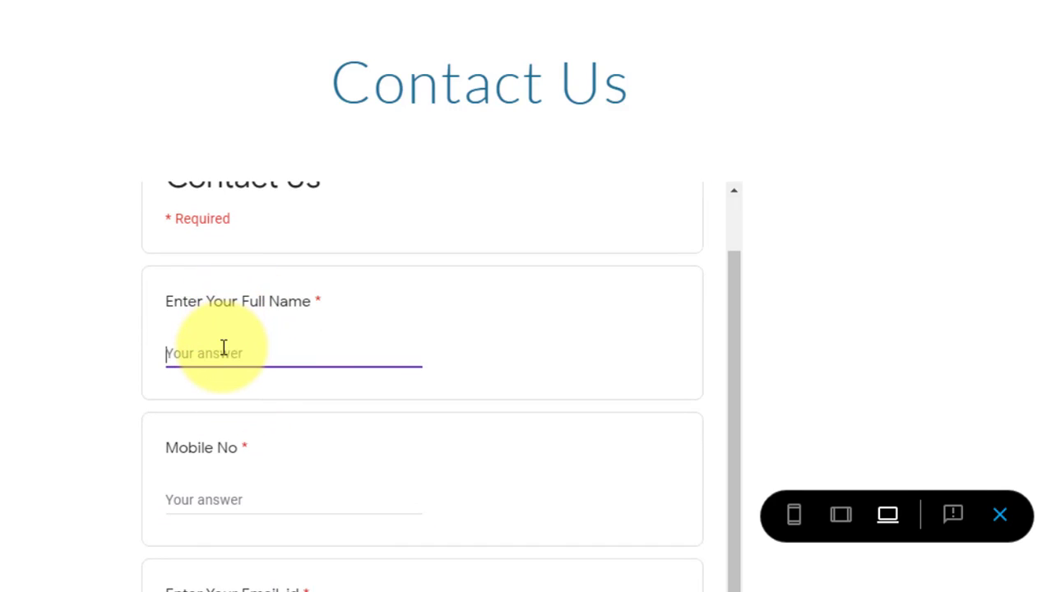
scroll(224, 347, down, 3)
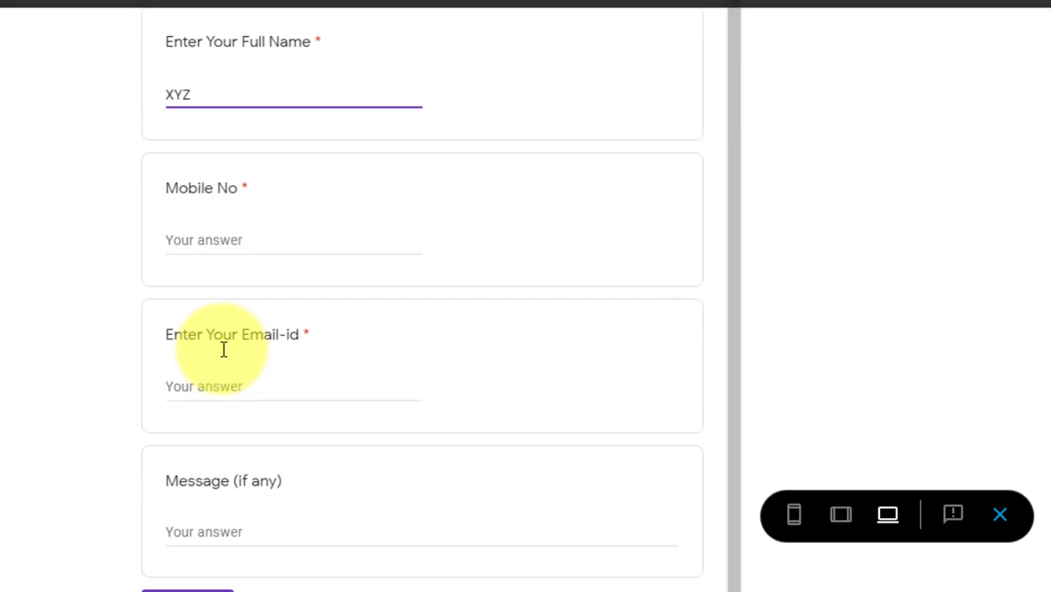
click(209, 239)
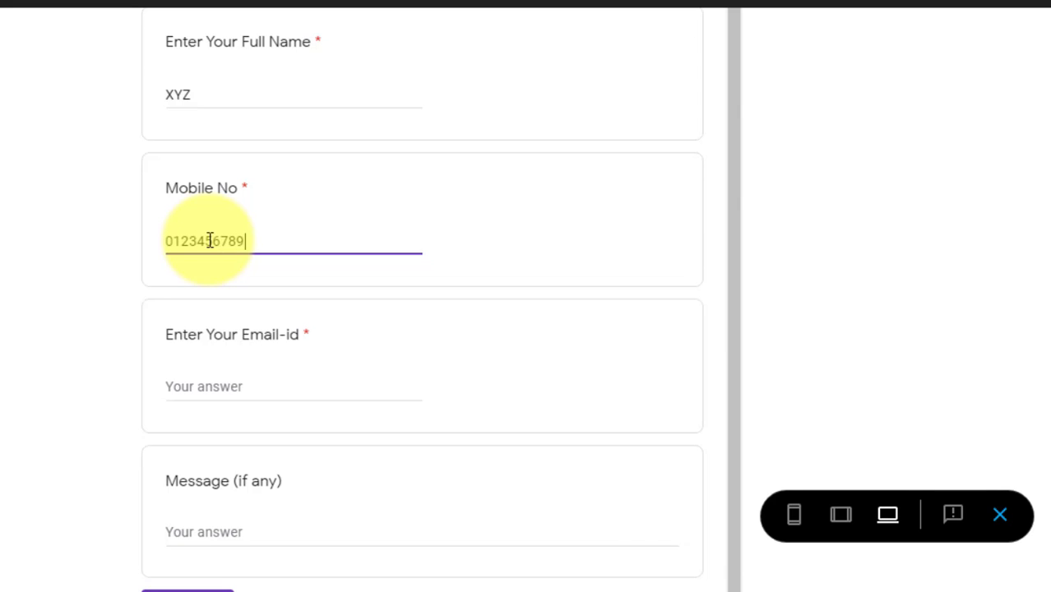
click(231, 381)
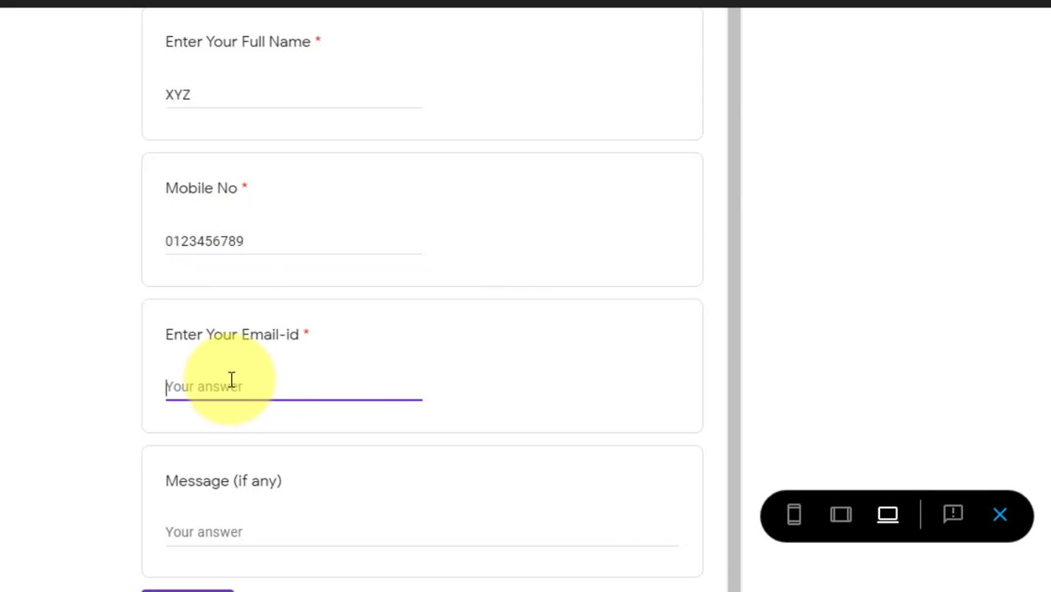
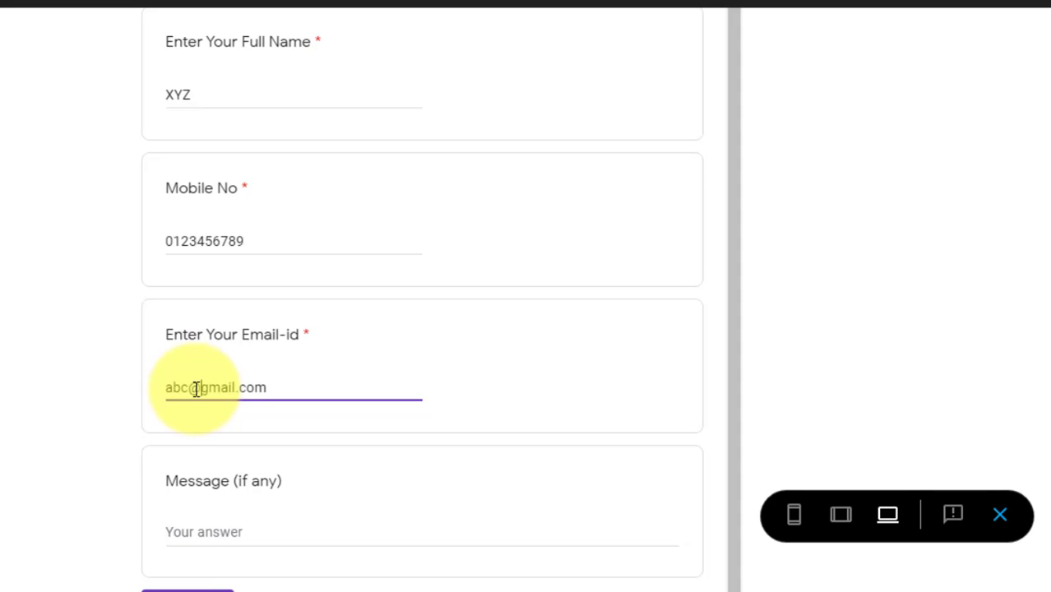
scroll(198, 387, down, 1)
click(233, 442)
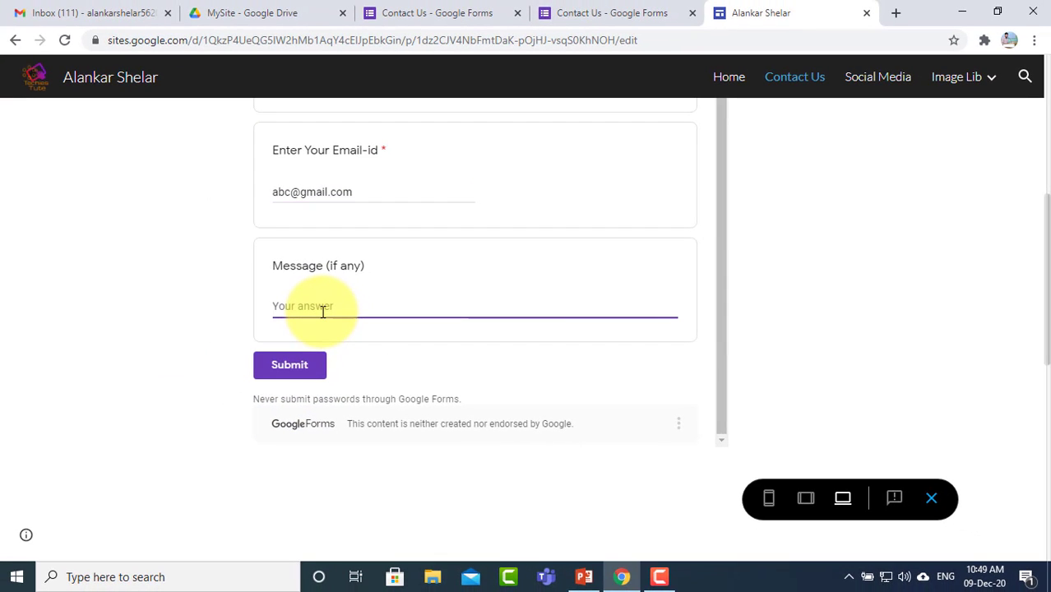
click(299, 368)
scroll(431, 324, up, 3)
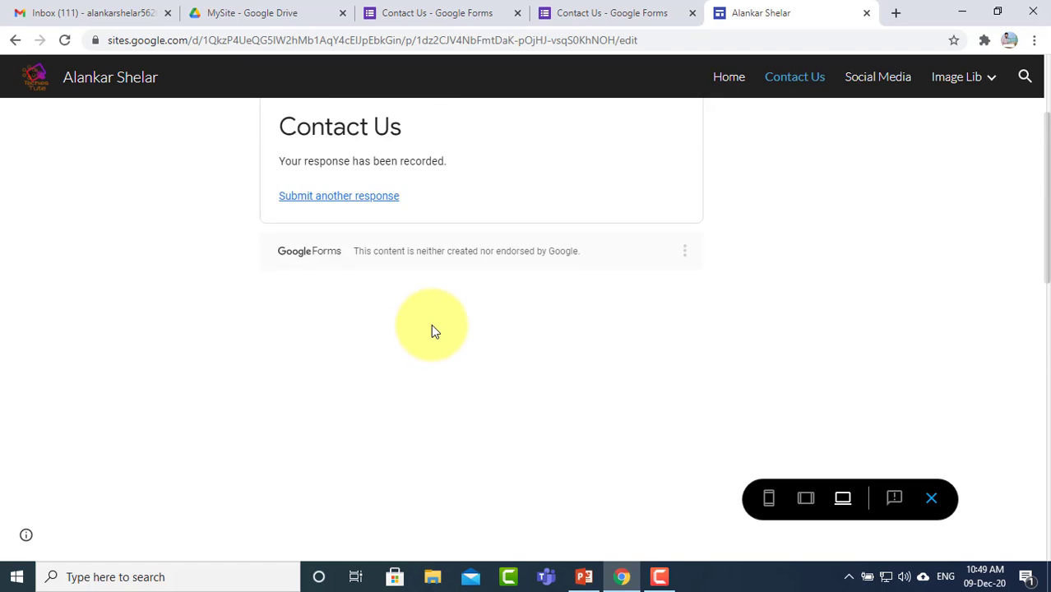
scroll(375, 316, down, 6)
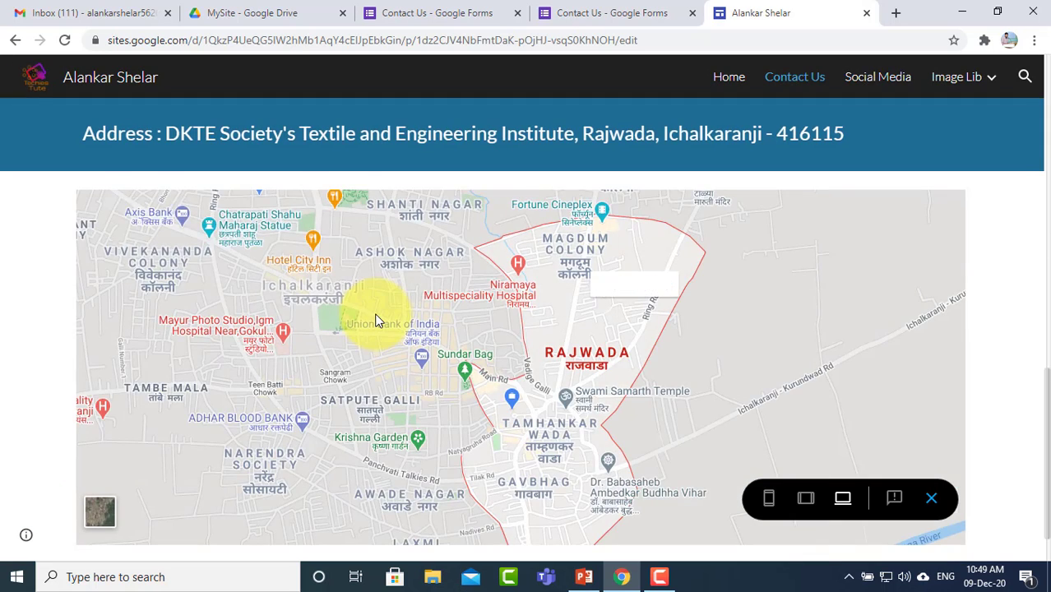
scroll(375, 318, up, 6)
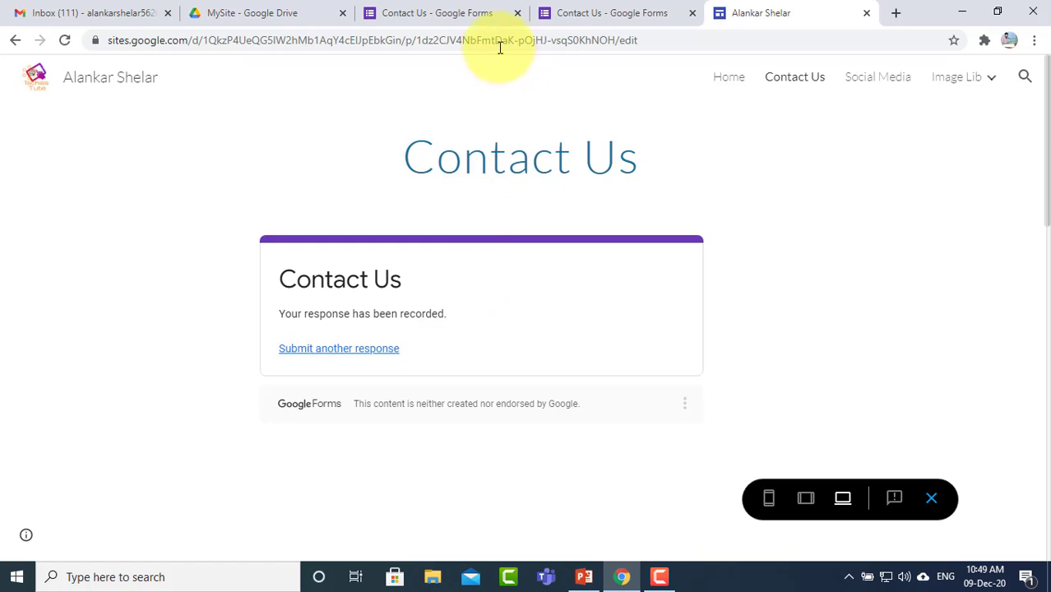
Step: Verify the form's two submitted responses and propose a new 'Contact Us (Responses)' spreadsheet for them
click(427, 17)
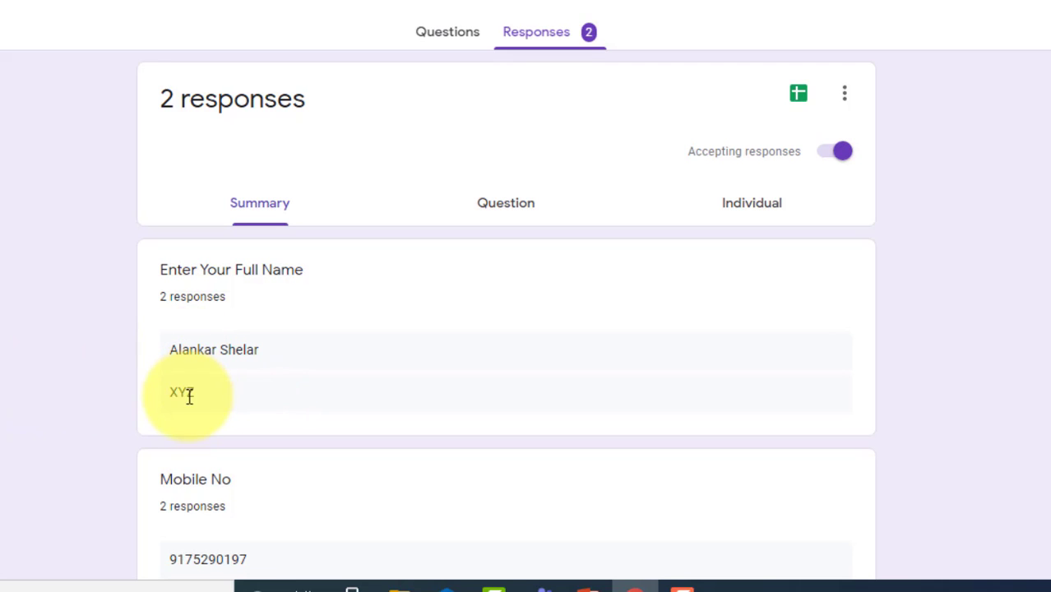
double_click(183, 391)
scroll(193, 383, down, 3)
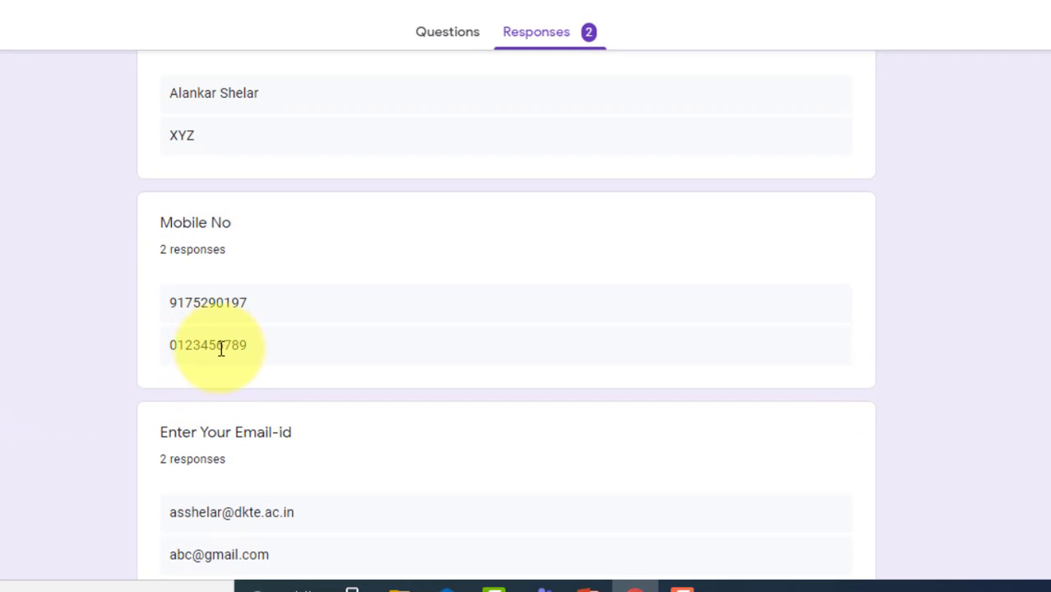
drag(230, 346, 177, 346)
click(1016, 384)
scroll(1017, 416, up, 3)
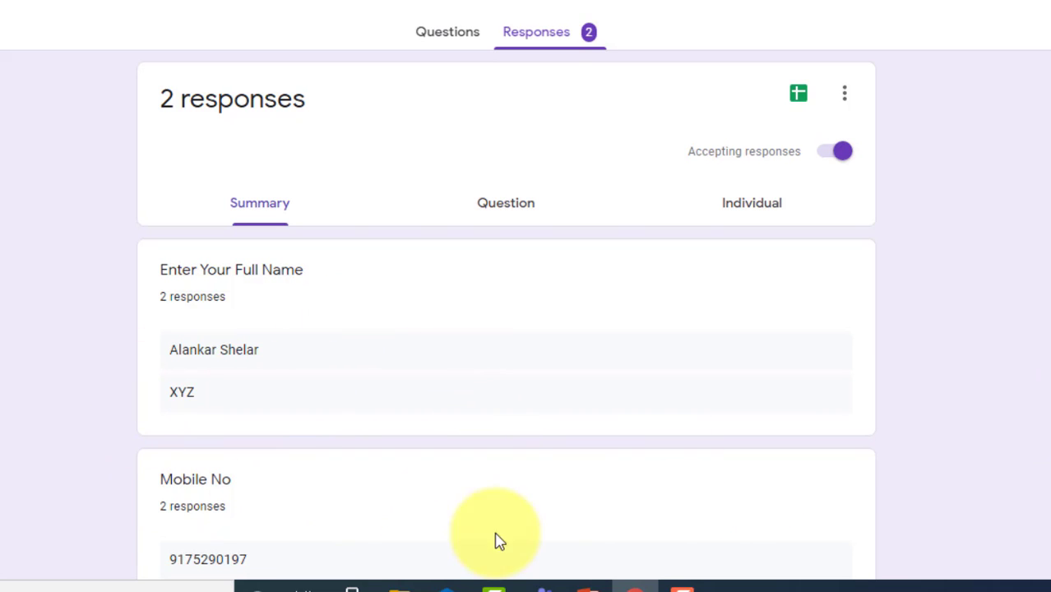
click(800, 100)
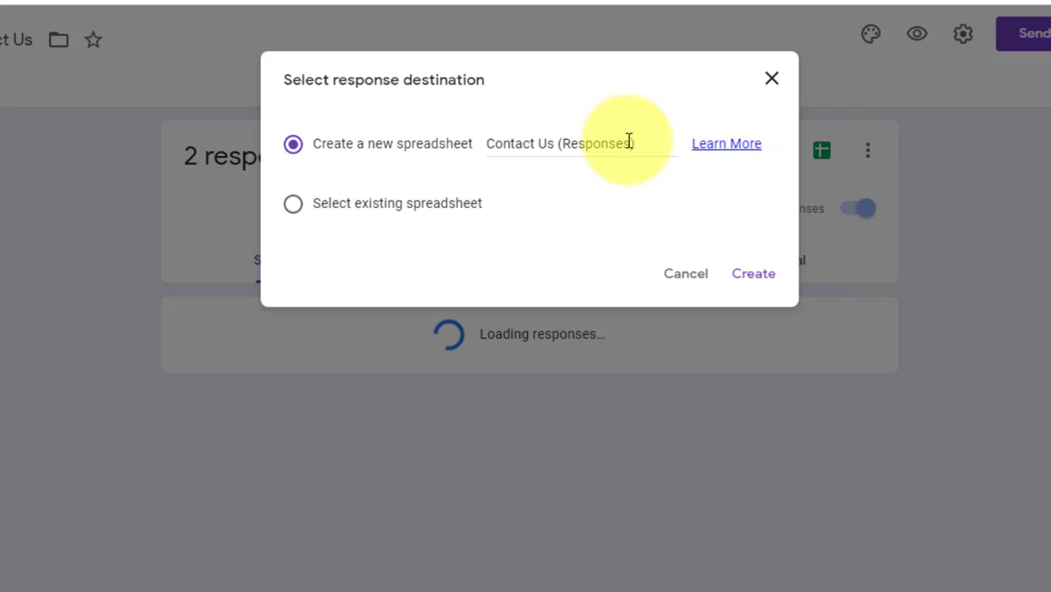
Step: Create the linked 'Contact Us (Responses)' sheet and review both response rows and the first timestamp
click(734, 280)
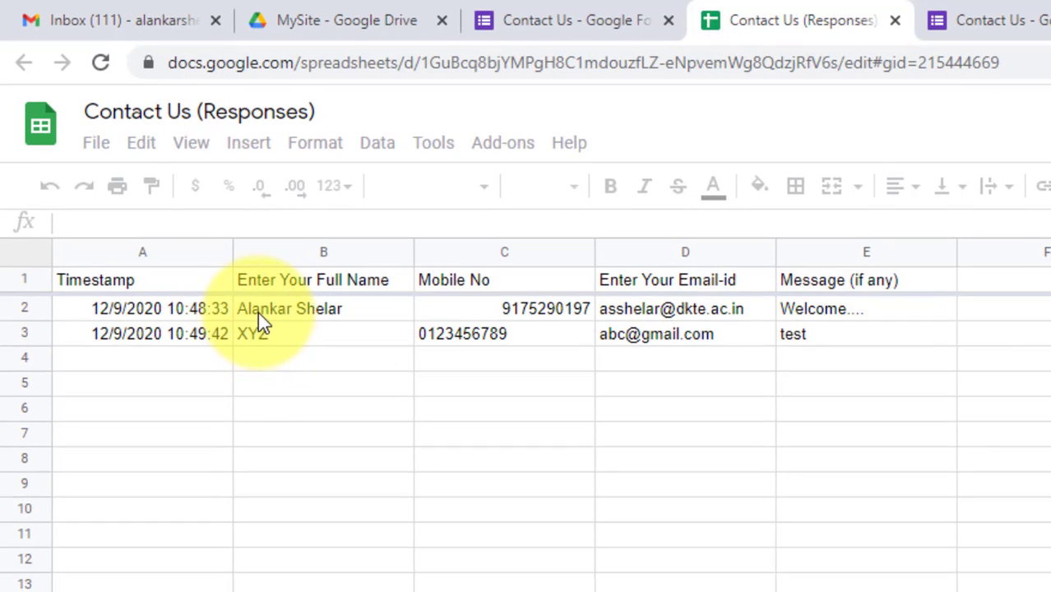
drag(253, 309, 851, 347)
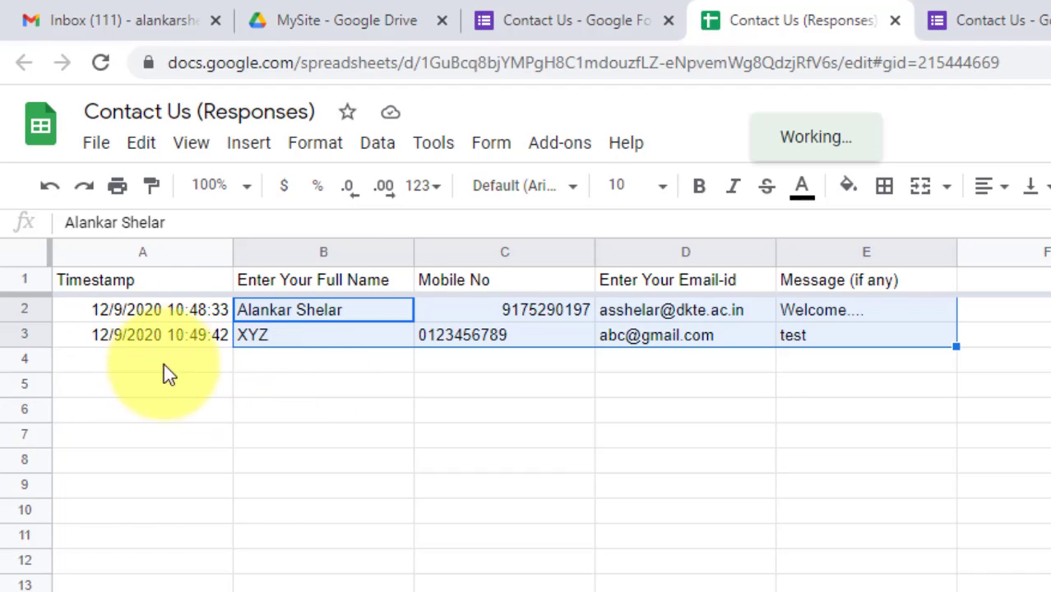
click(129, 309)
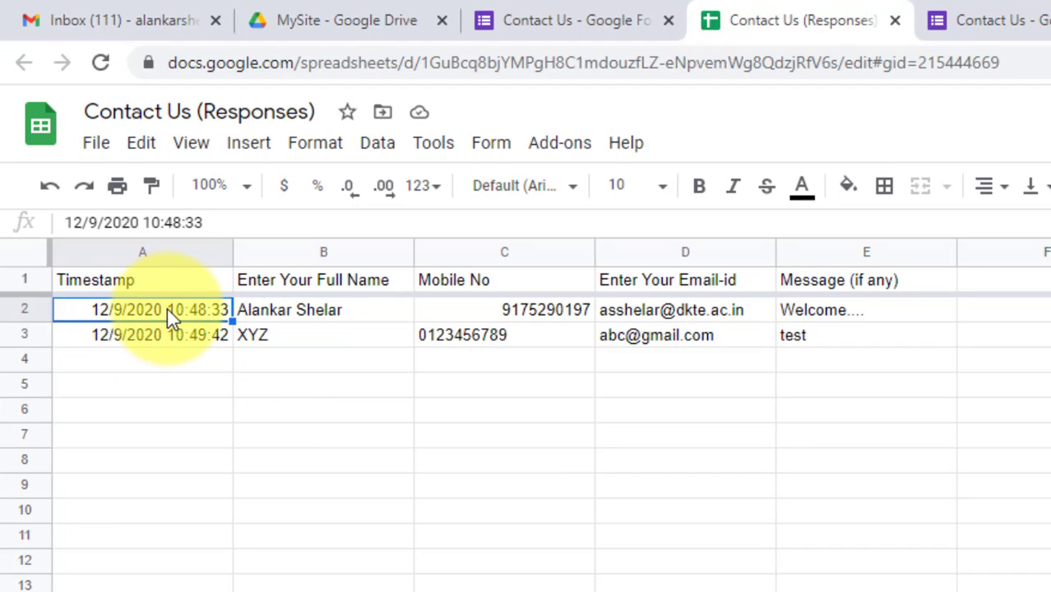
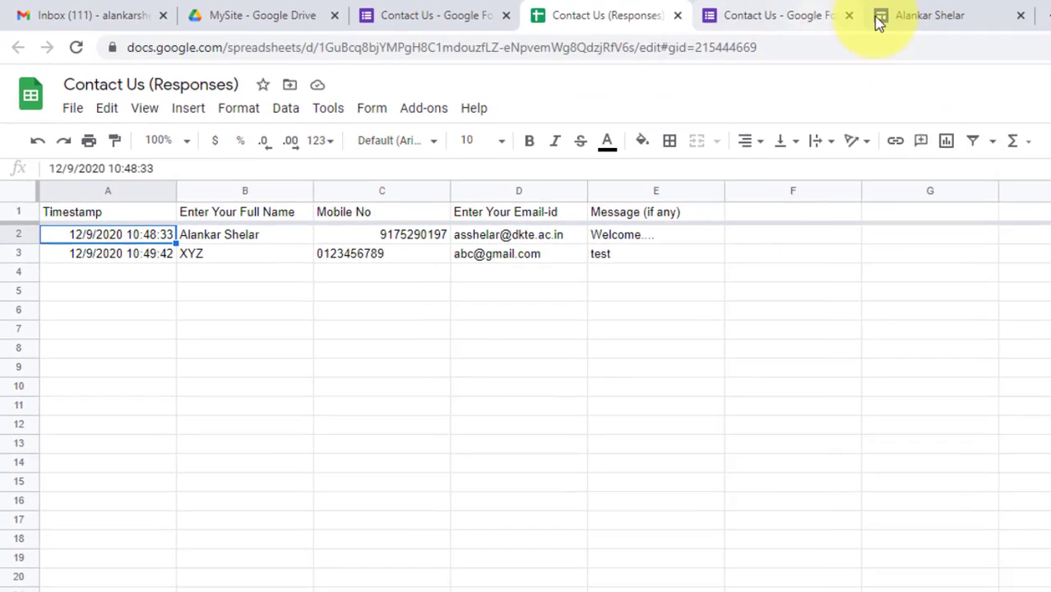
Step: Return to the site preview's Contact Us page showing the recorded-response confirmation
click(888, 17)
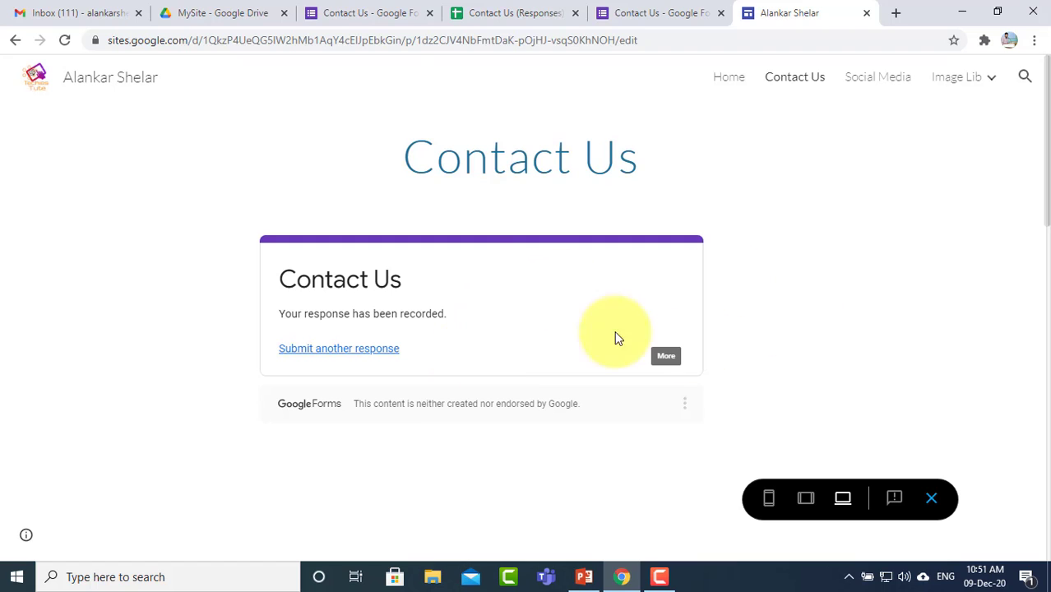
Step: Exit the preview to the Contact Us editor and open the Forms insert list
click(932, 499)
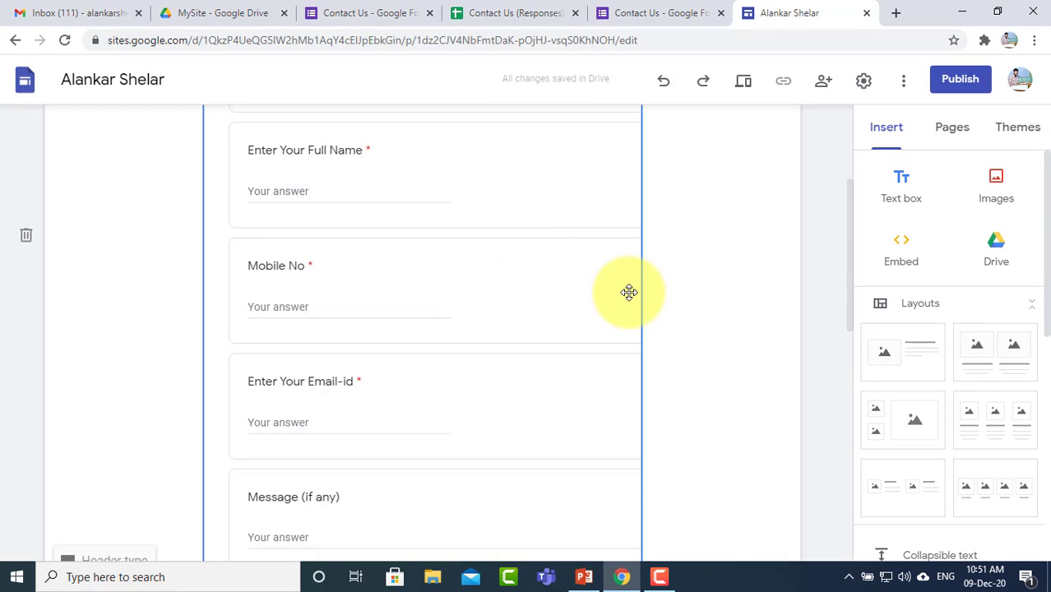
scroll(628, 293, down, 3)
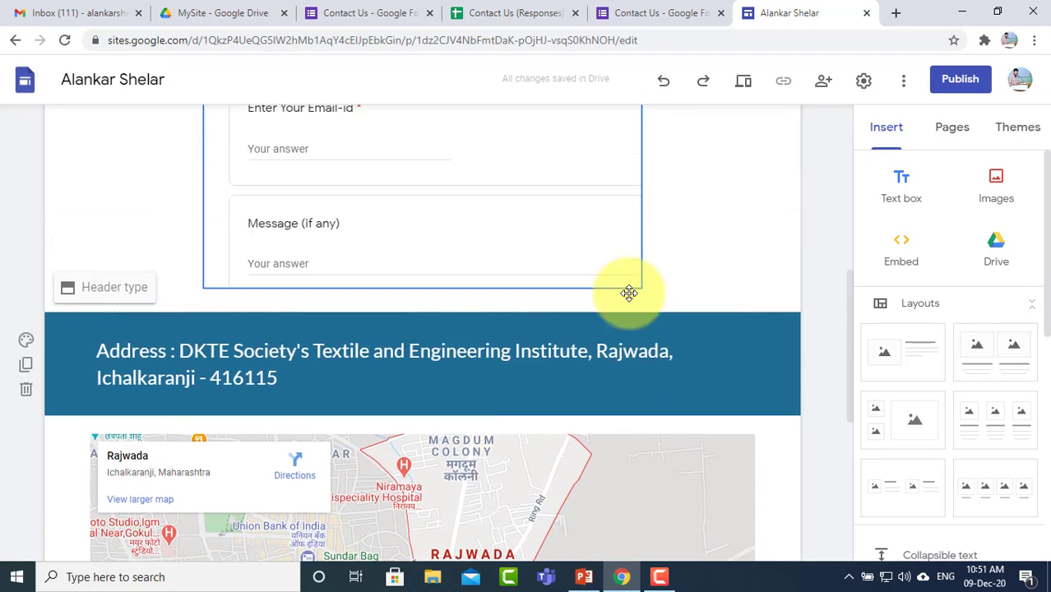
scroll(628, 293, up, 1)
scroll(735, 337, up, 3)
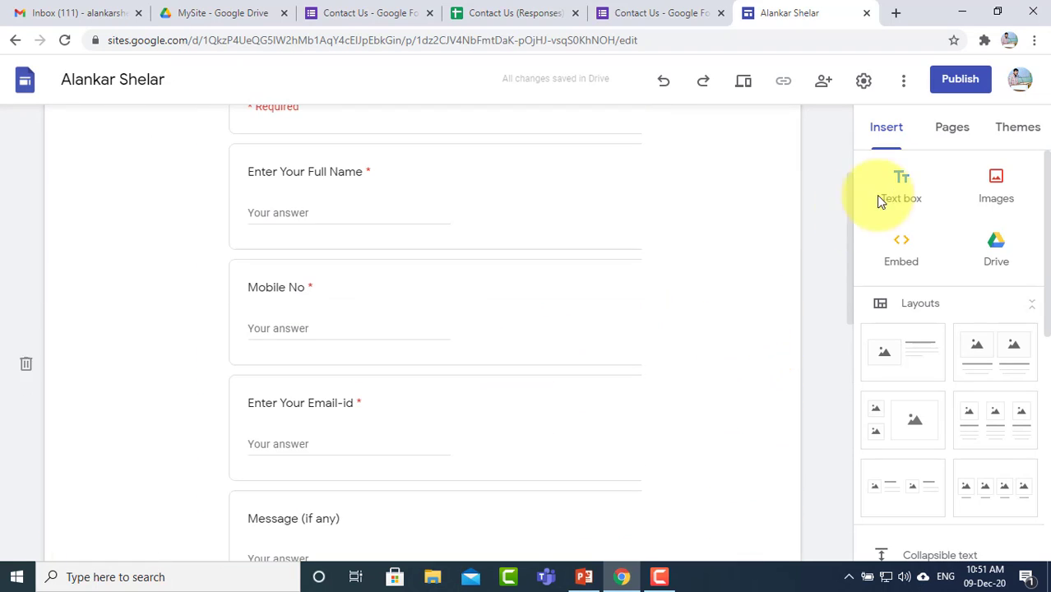
scroll(809, 283, down, 3)
scroll(957, 424, down, 5)
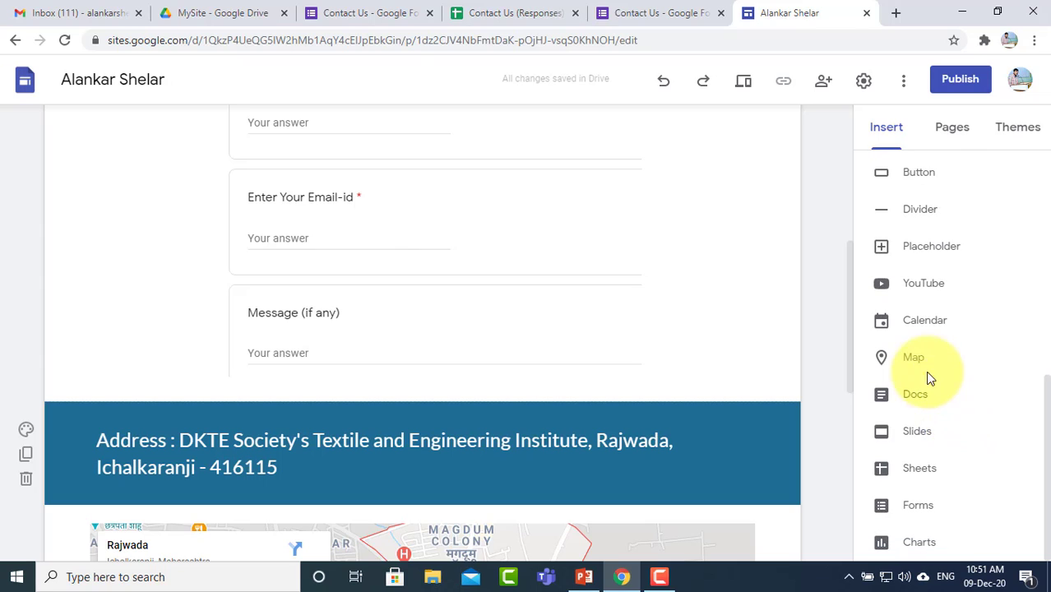
click(919, 507)
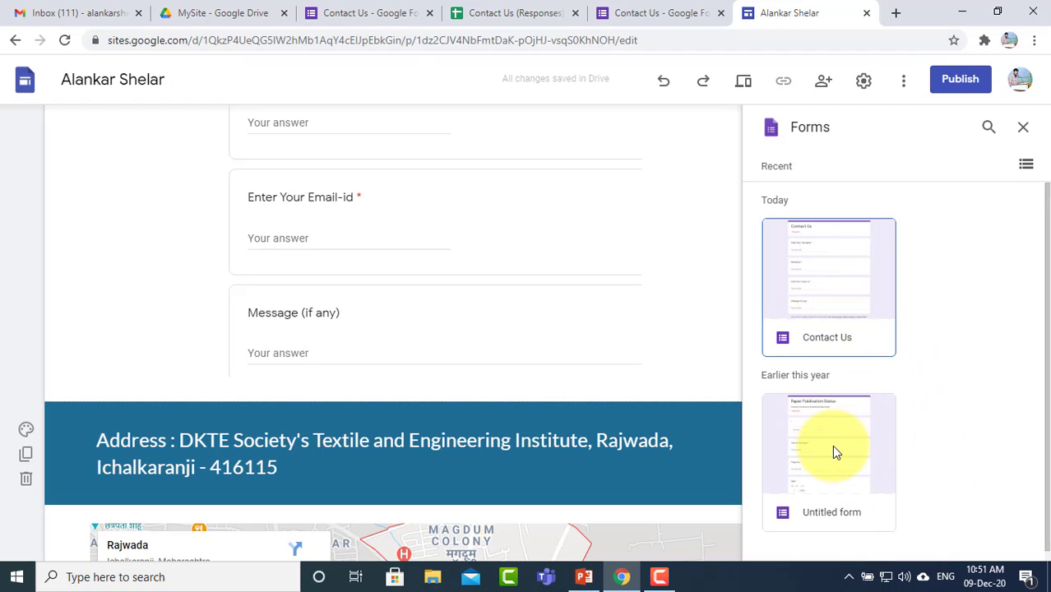
Step: Delete the old embedded form and insert the Contact Us form again
scroll(940, 413, down, 1)
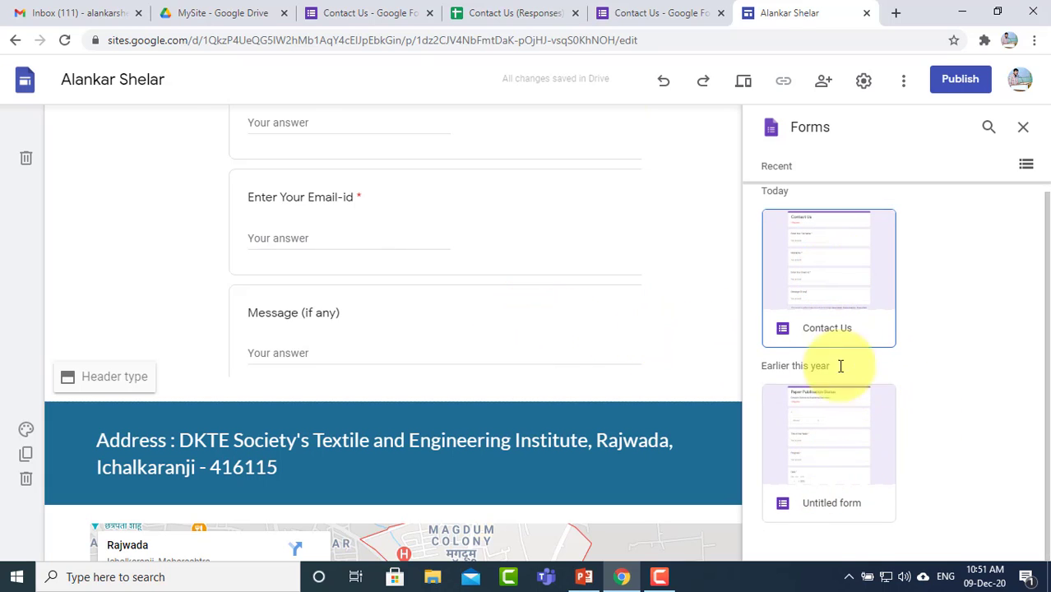
scroll(887, 371, up, 1)
scroll(546, 296, up, 5)
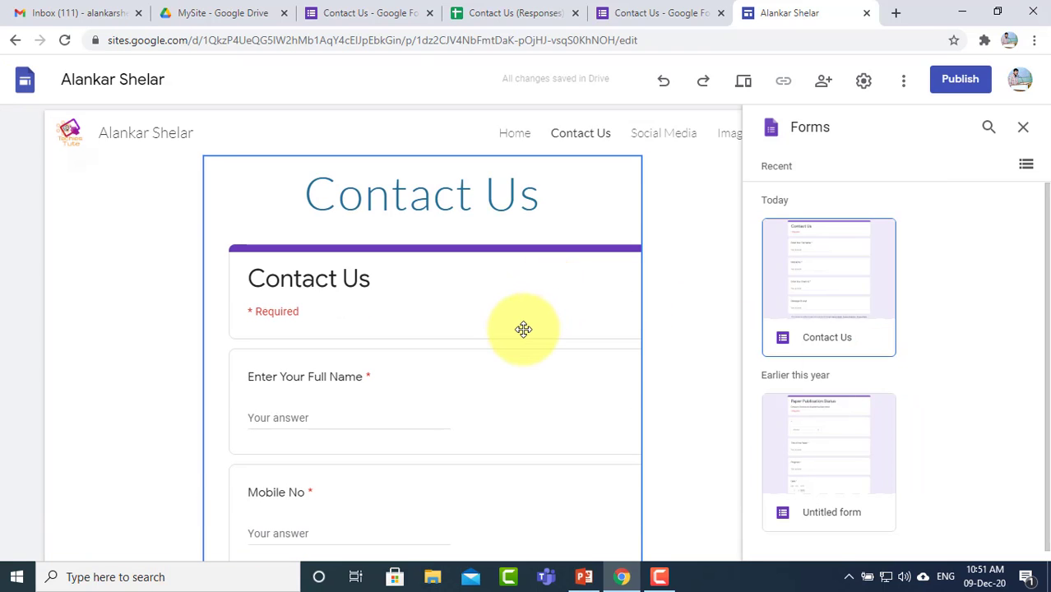
click(523, 329)
key(Delete)
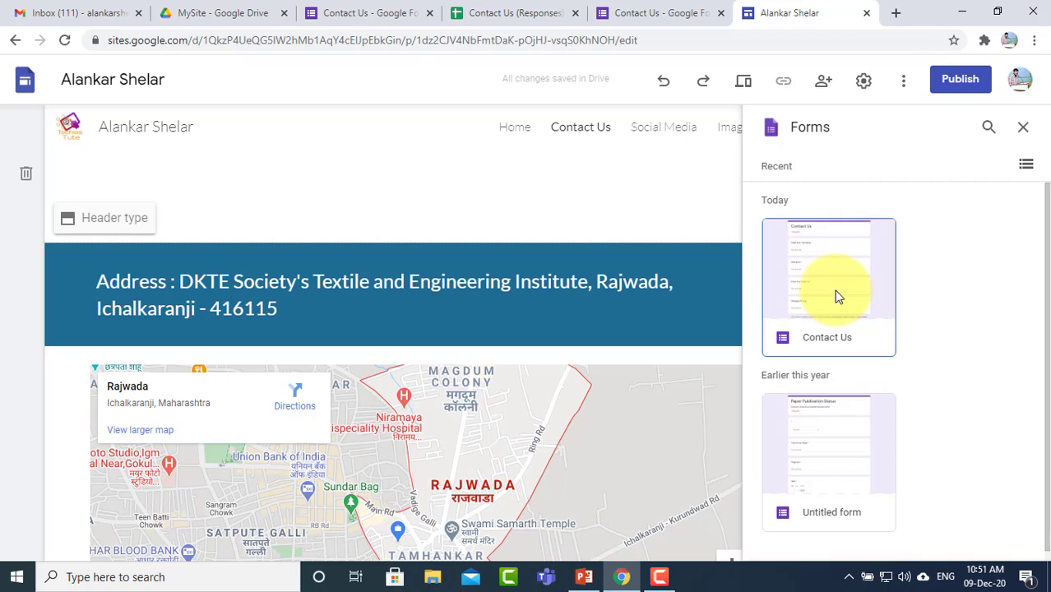
click(893, 344)
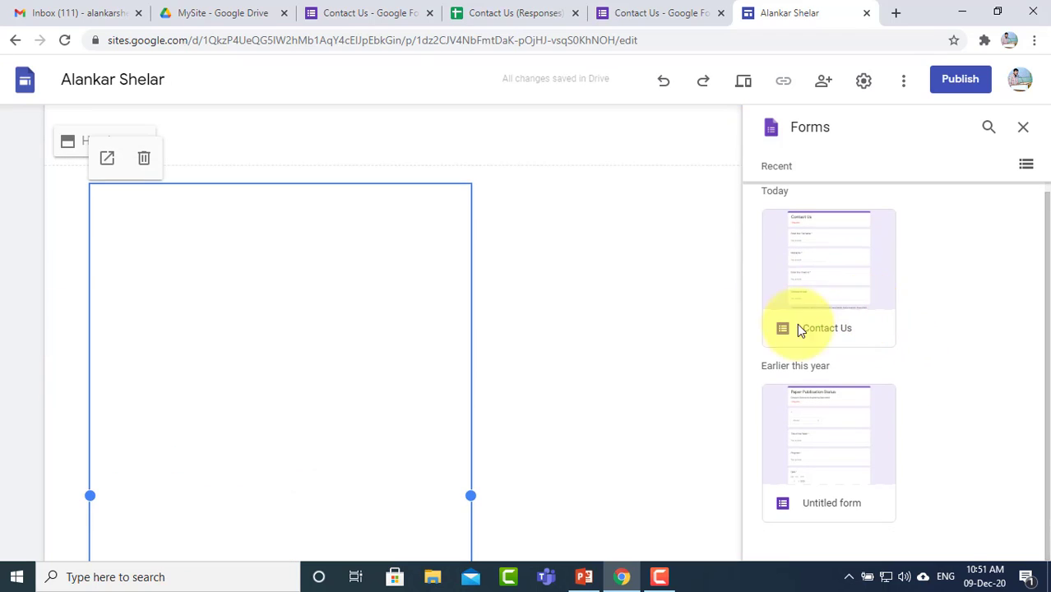
Step: Widen the new form, move it directly beneath the site header, and close the Forms list
scroll(448, 354, down, 6)
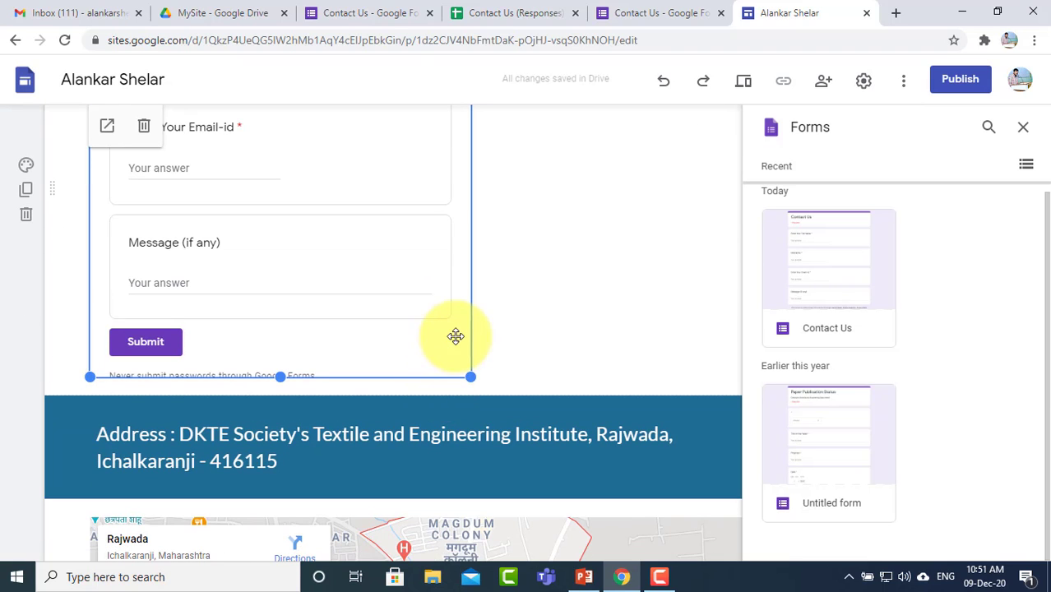
drag(471, 270, 698, 271)
scroll(471, 376, down, 3)
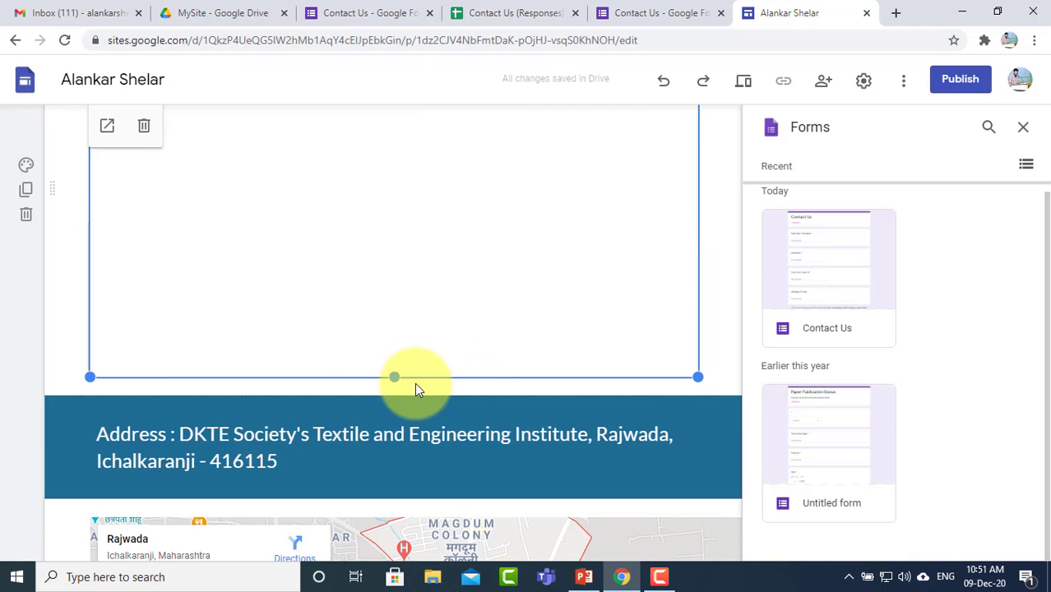
drag(394, 375, 413, 200)
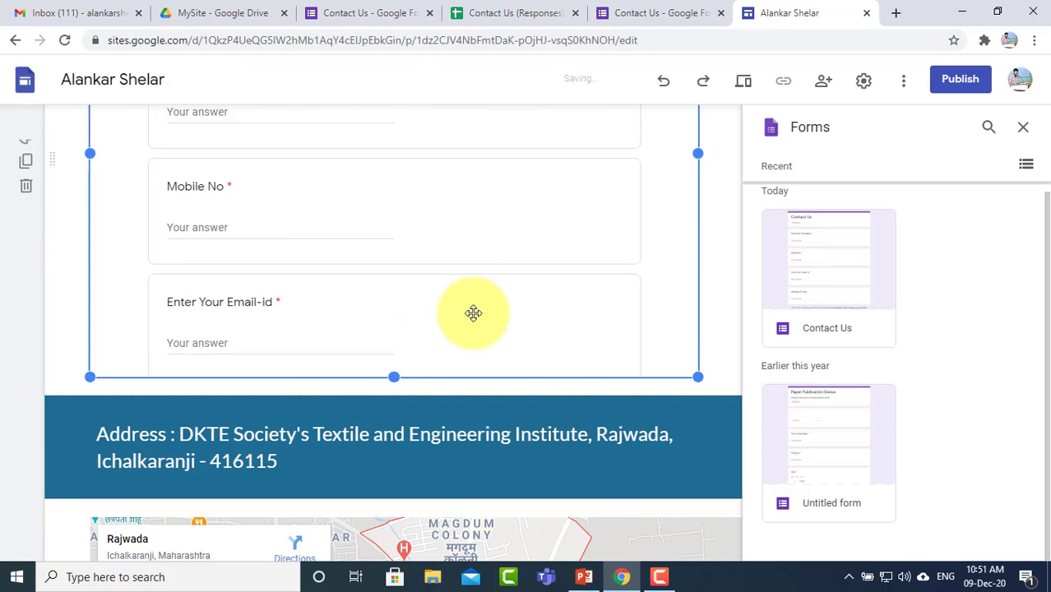
scroll(474, 312, up, 5)
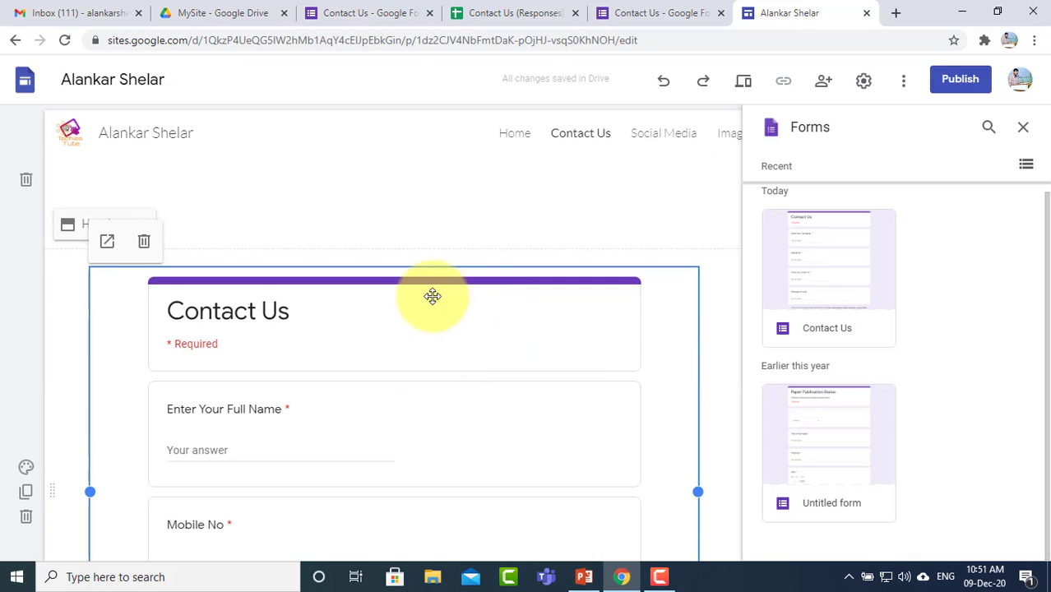
scroll(443, 321, down, 10)
scroll(458, 345, up, 10)
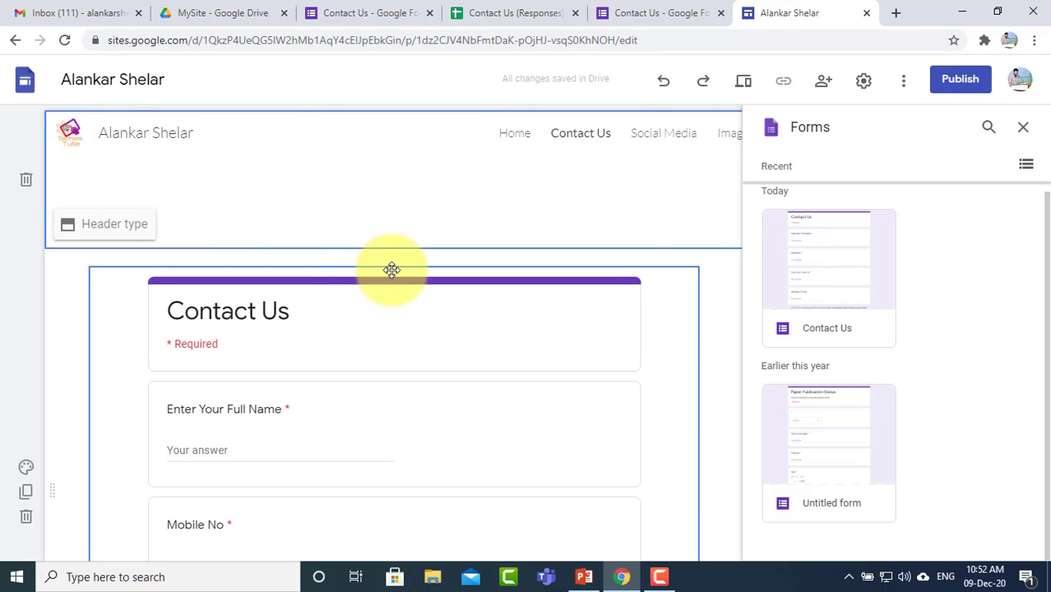
drag(392, 270, 363, 280)
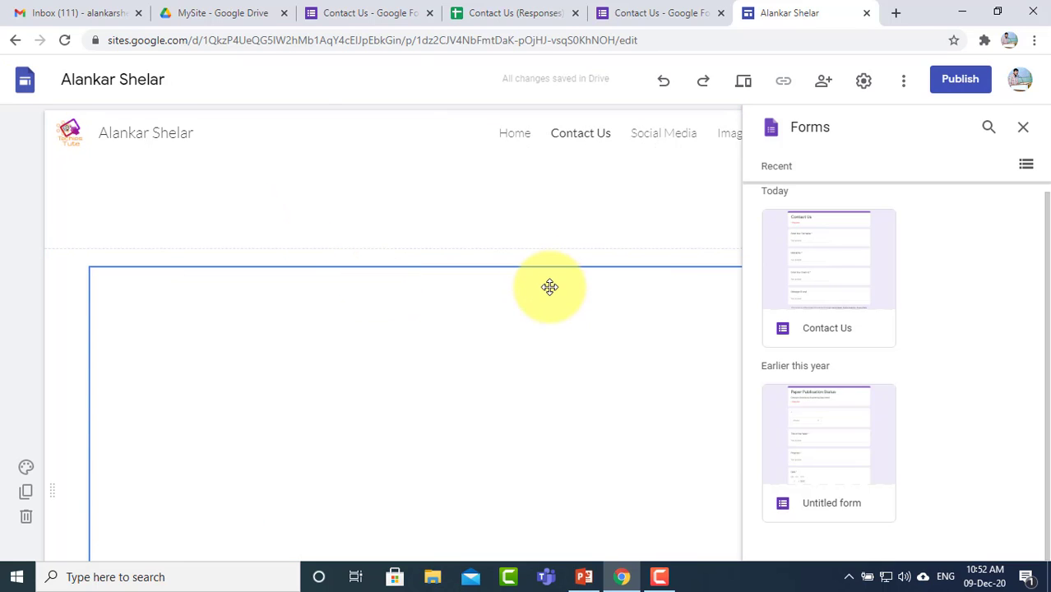
drag(446, 282, 241, 208)
scroll(414, 286, down, 10)
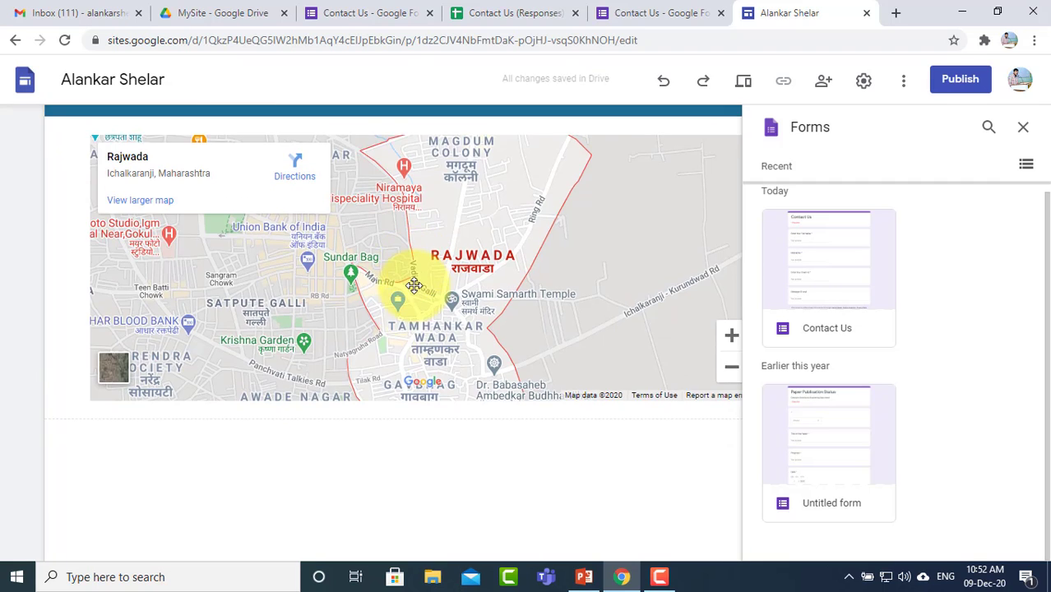
scroll(414, 285, up, 5)
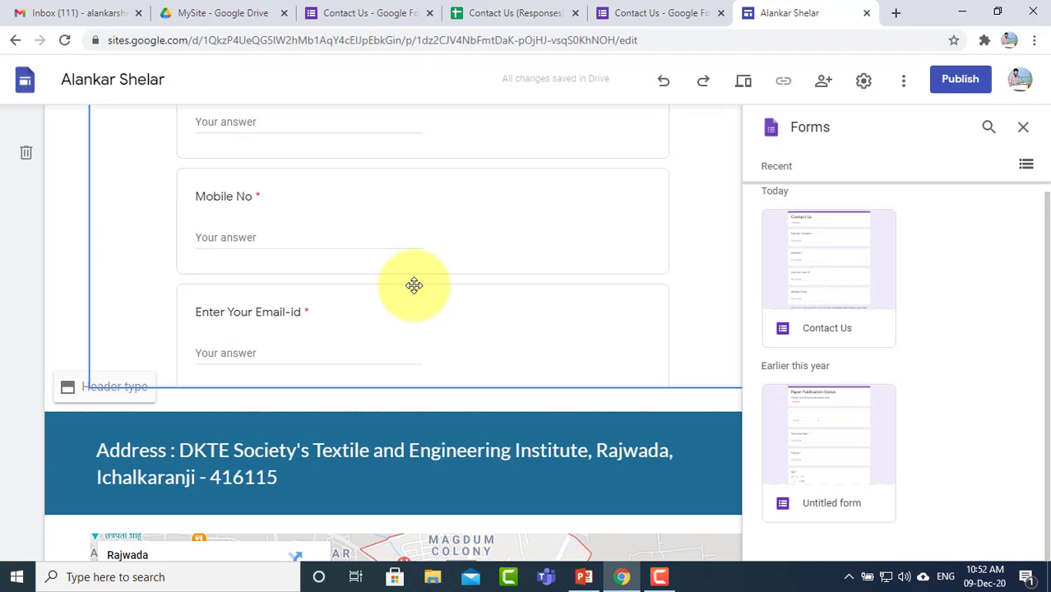
scroll(414, 285, up, 3)
scroll(322, 310, down, 6)
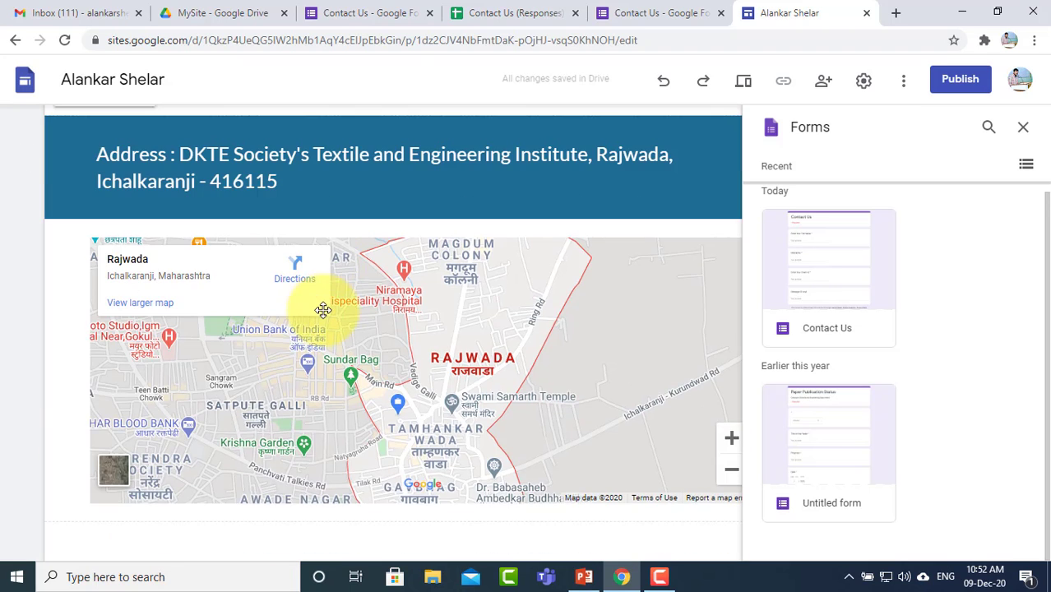
scroll(378, 302, up, 6)
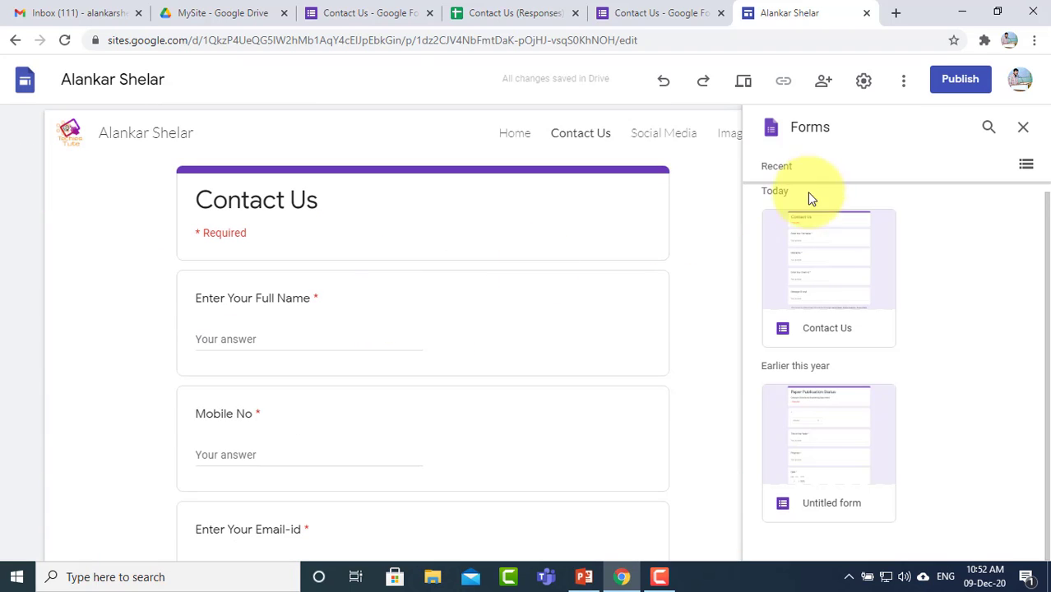
click(1023, 128)
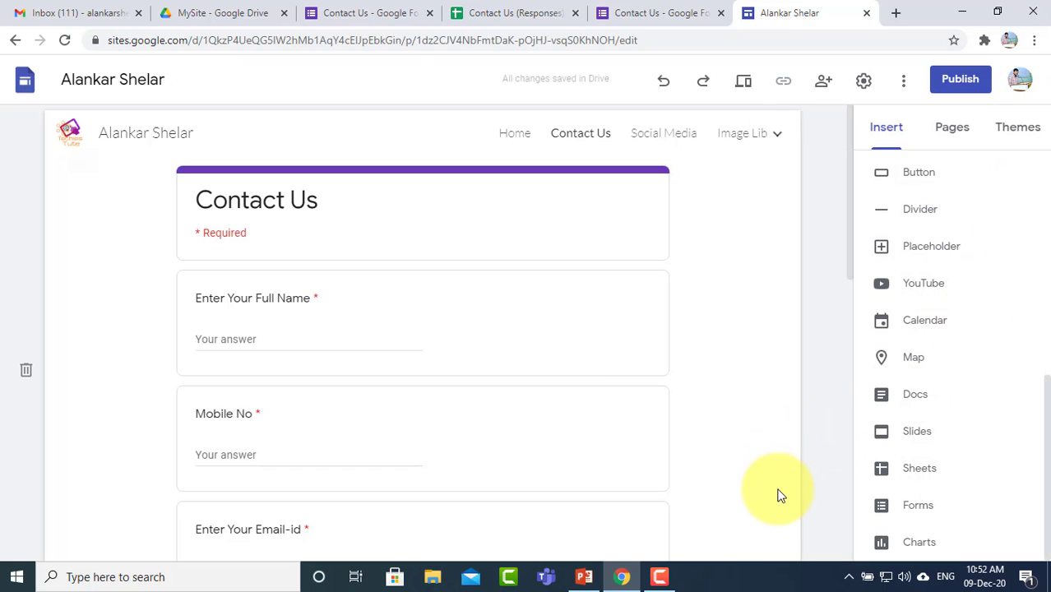
Step: Preview the site, visit Home, then scroll through the Contact Us page's embedded form fields
click(743, 83)
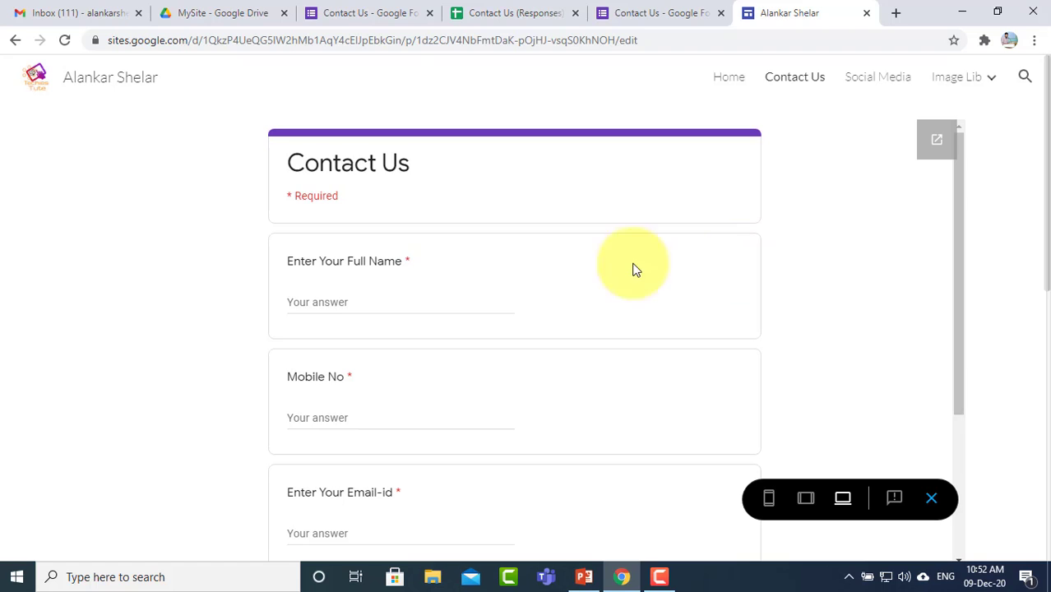
click(725, 84)
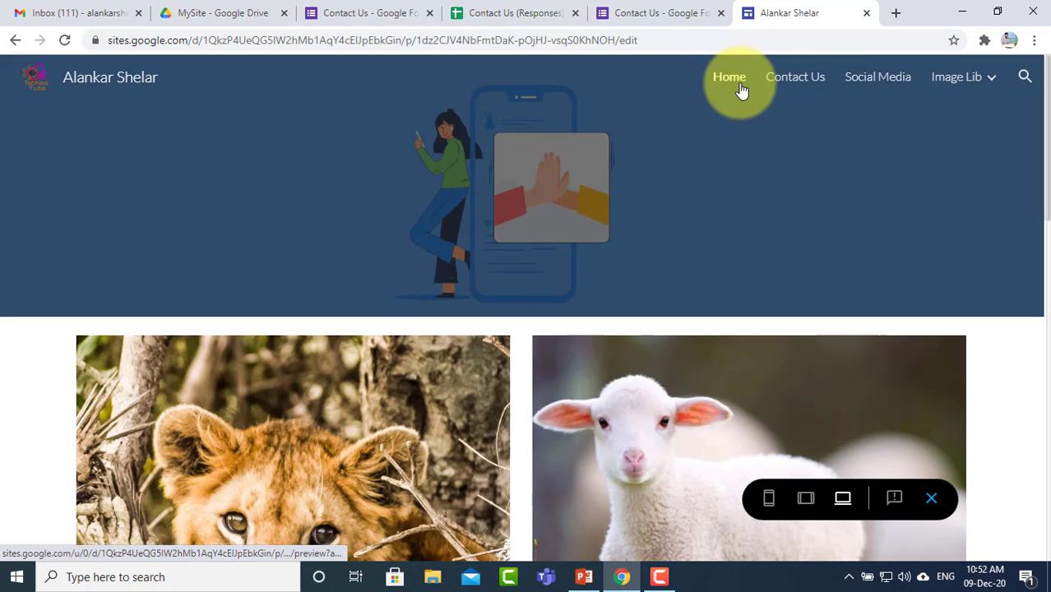
click(794, 87)
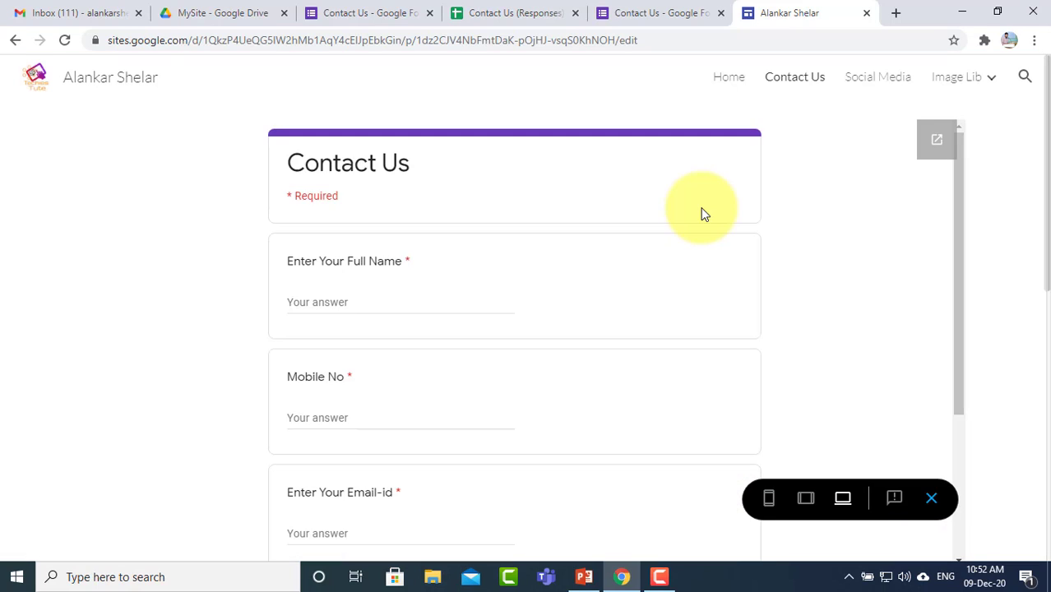
scroll(702, 214, down, 3)
scroll(704, 214, down, 5)
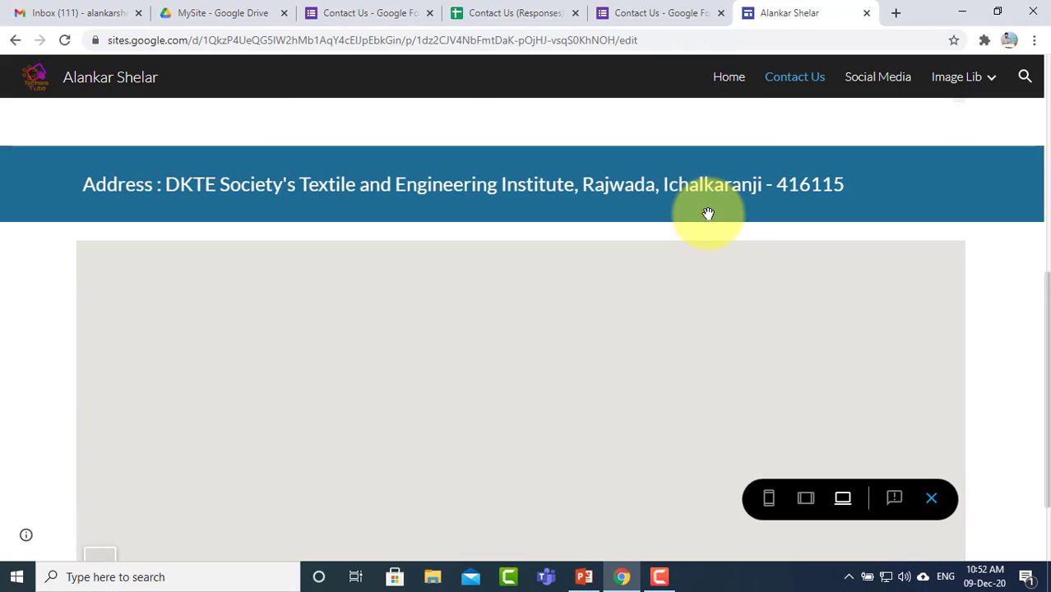
scroll(706, 216, up, 4)
scroll(708, 216, down, 4)
scroll(708, 214, down, 2)
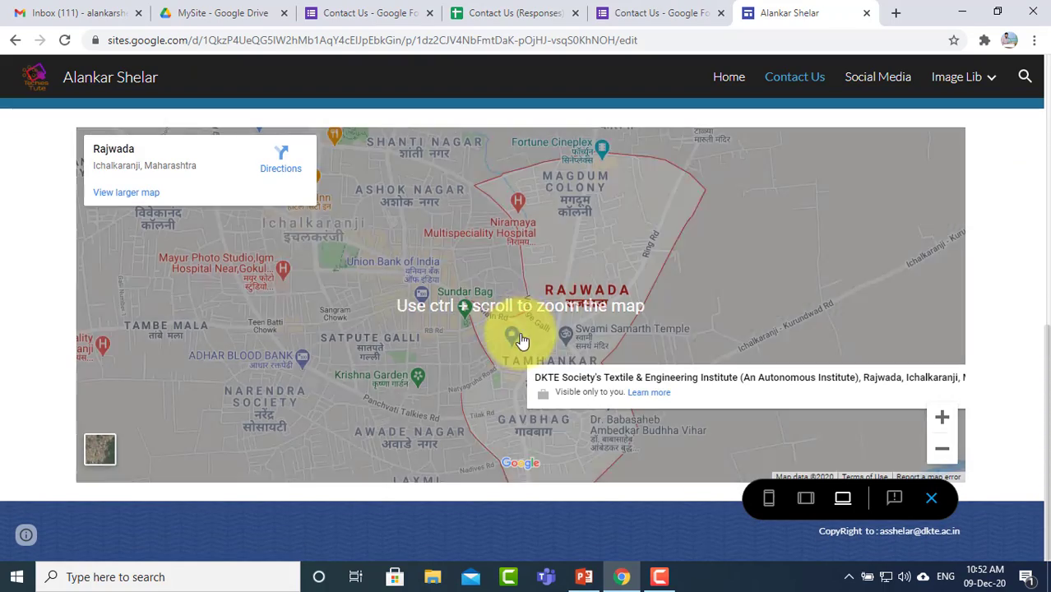
scroll(515, 340, up, 4)
scroll(515, 338, down, 1)
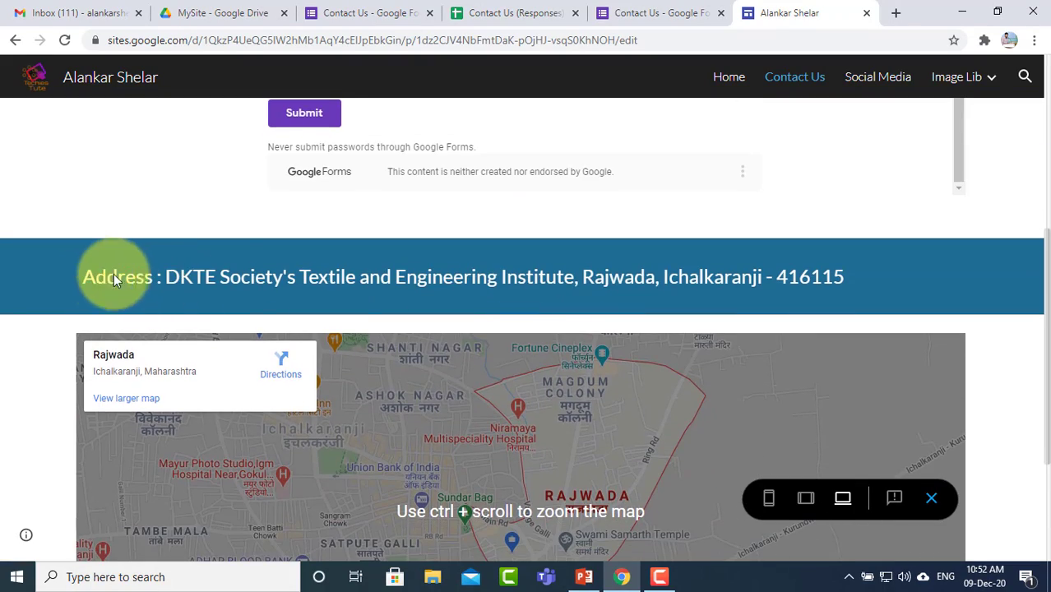
scroll(228, 404, down, 3)
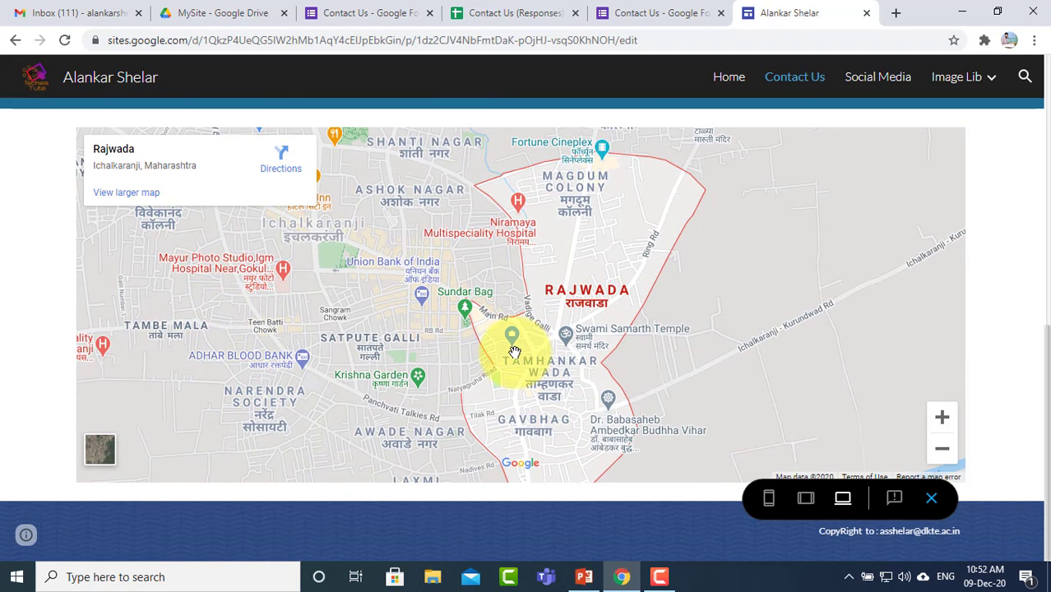
scroll(513, 352, up, 5)
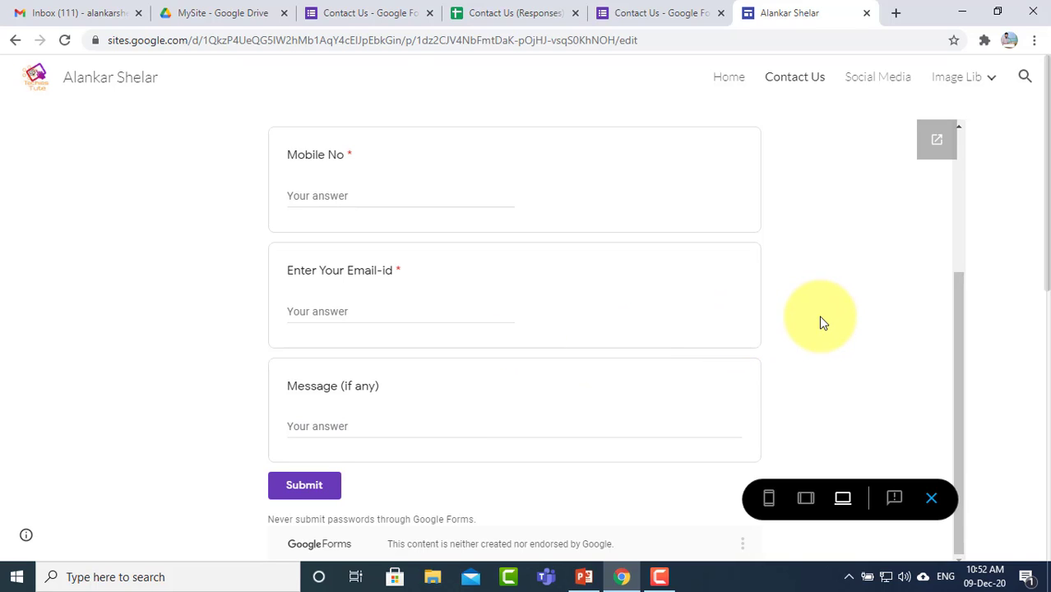
scroll(818, 315, up, 3)
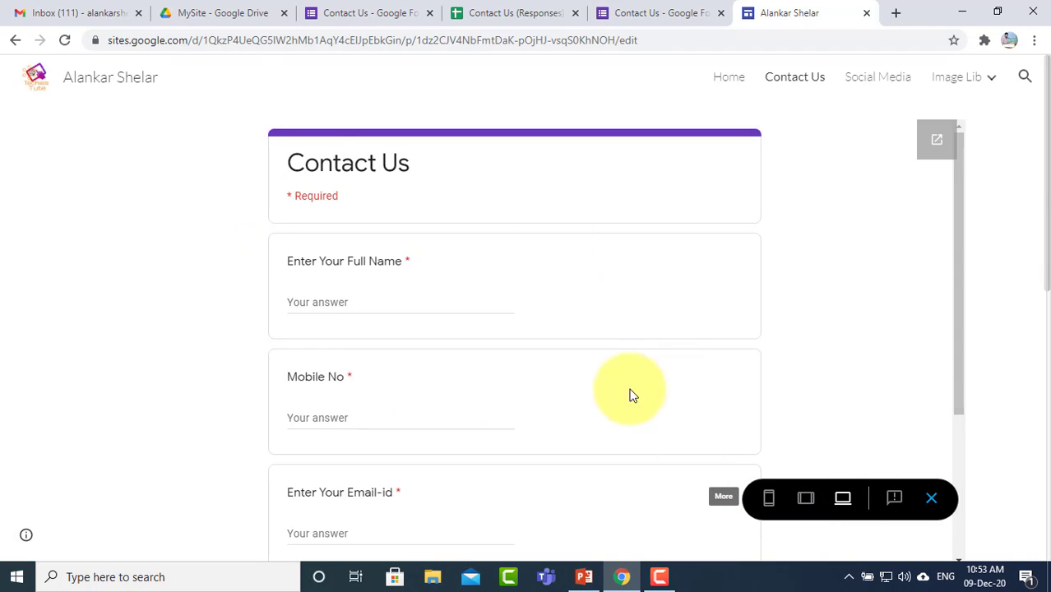
Step: View the Contact Us page at phone width and scroll through the form
click(770, 499)
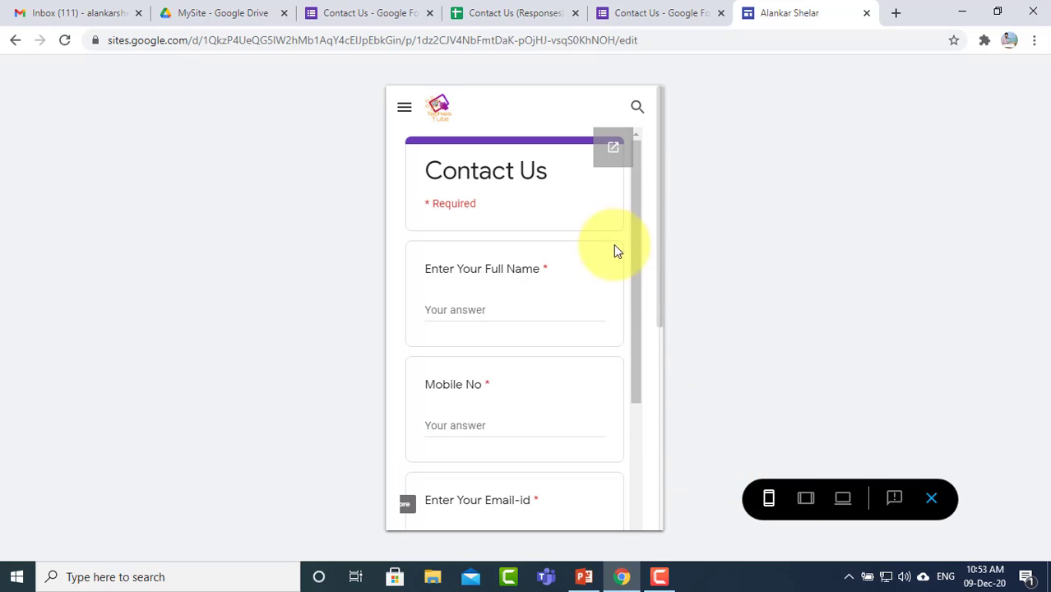
drag(637, 228, 640, 413)
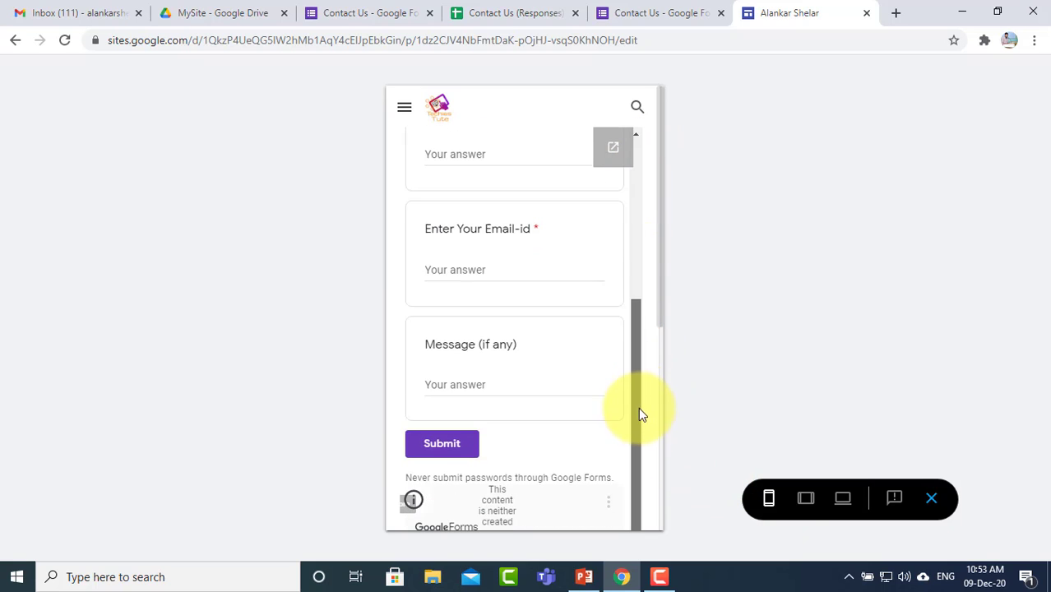
drag(640, 452, 751, 388)
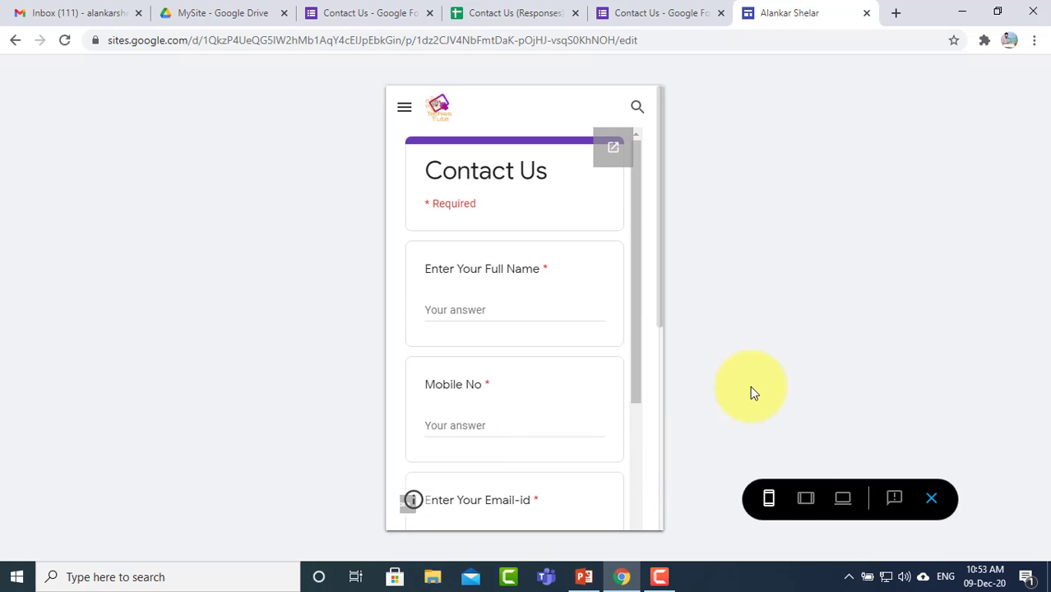
Step: Switch the preview to tablet width and scroll the page and embedded form
click(805, 499)
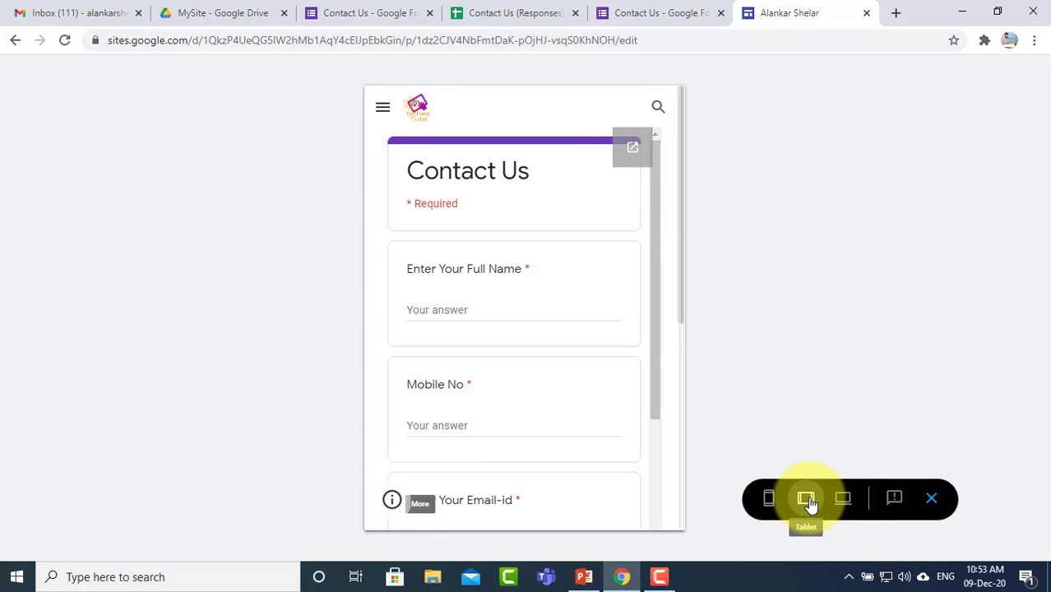
scroll(627, 372, down, 3)
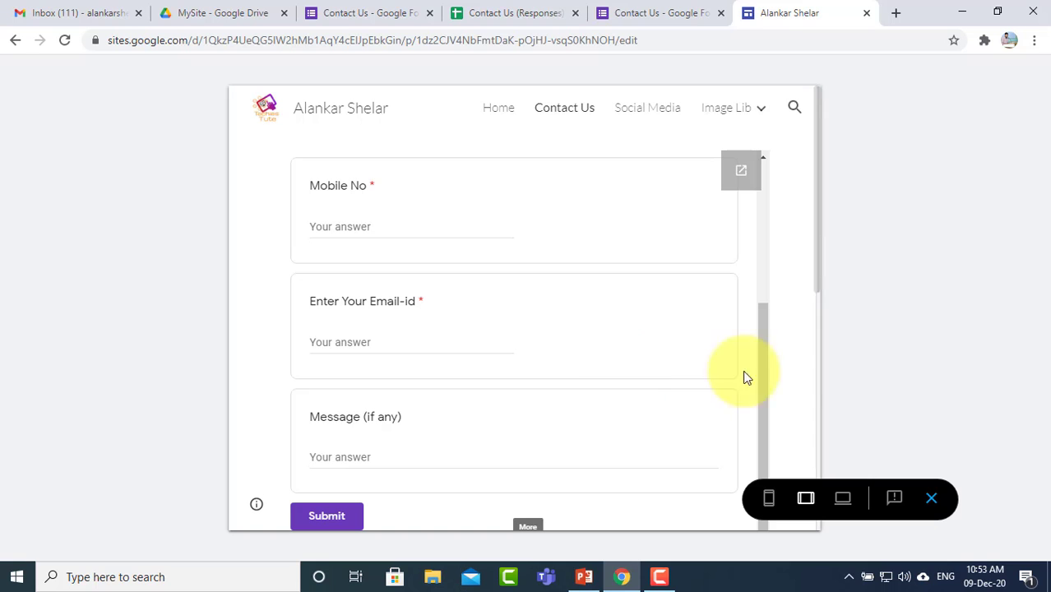
drag(820, 257, 818, 479)
drag(883, 507, 878, 310)
drag(817, 383, 814, 467)
drag(882, 310, 867, 197)
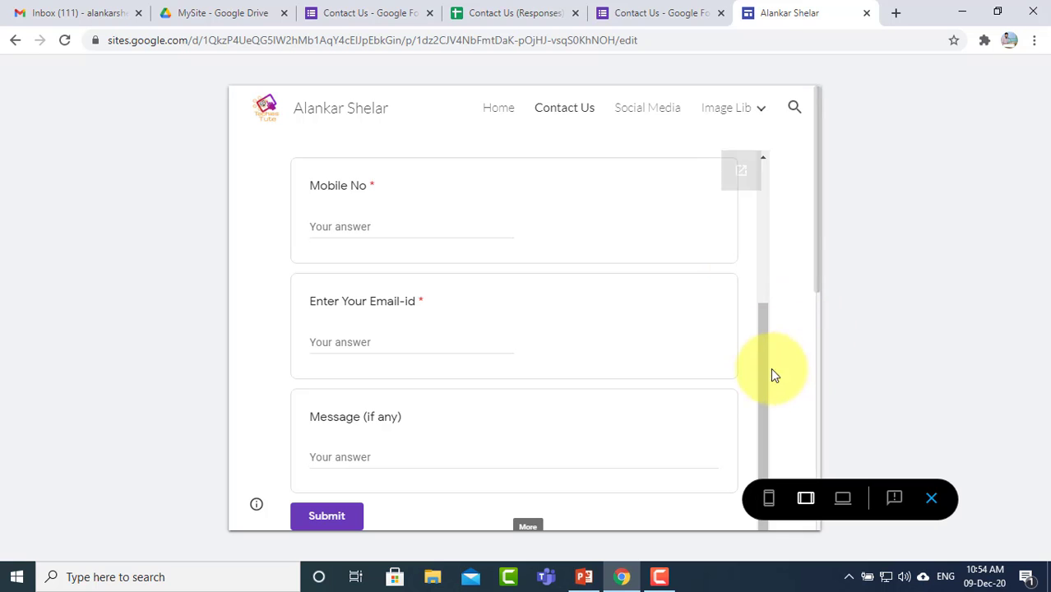
drag(762, 375, 806, 175)
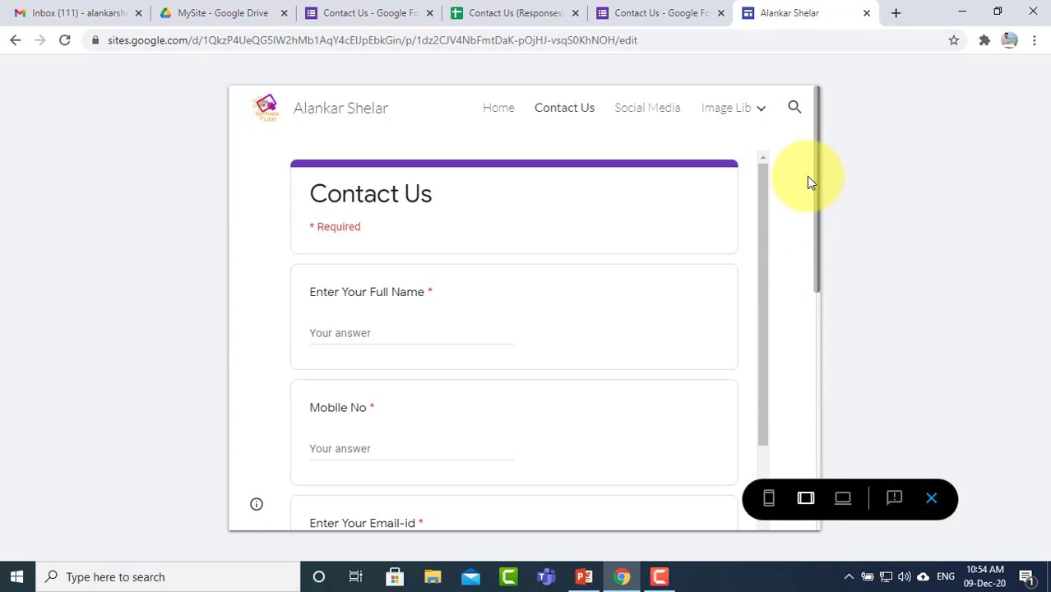
Step: At phone width, use the side menu to visit Home, Contact Us and Social Media
click(769, 503)
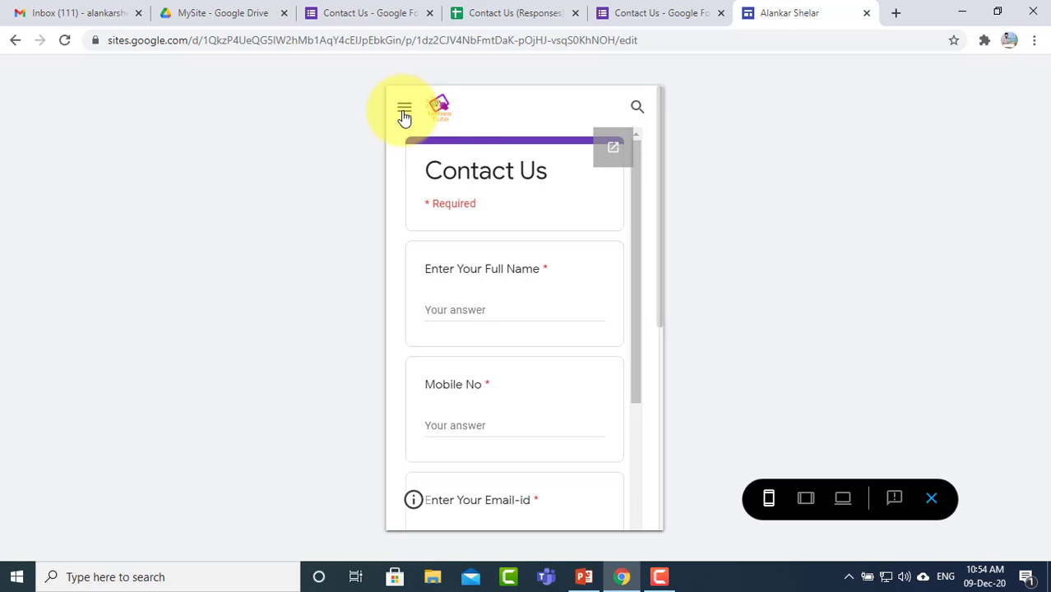
click(404, 112)
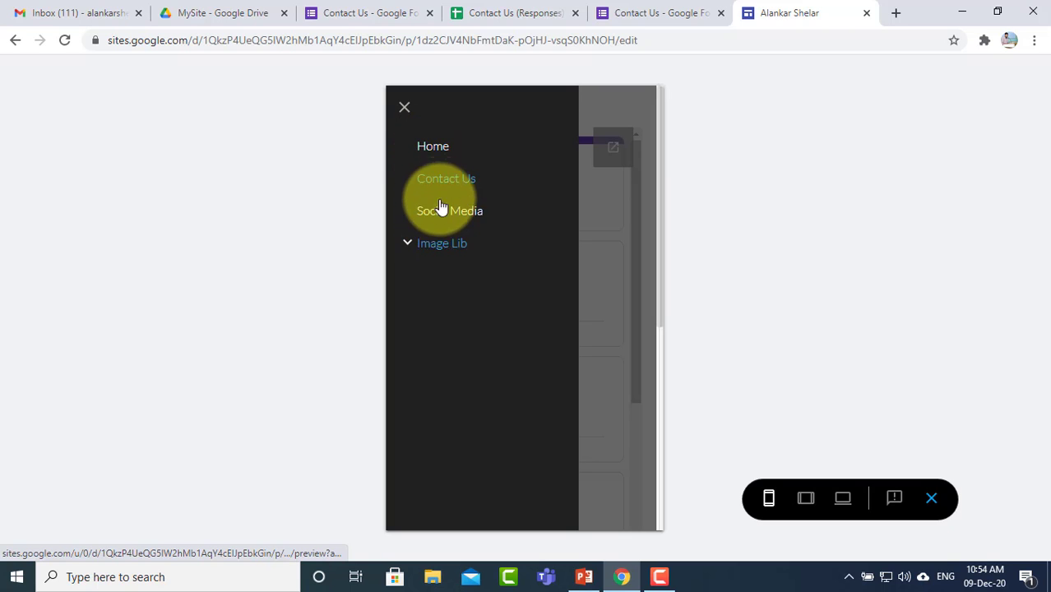
click(405, 112)
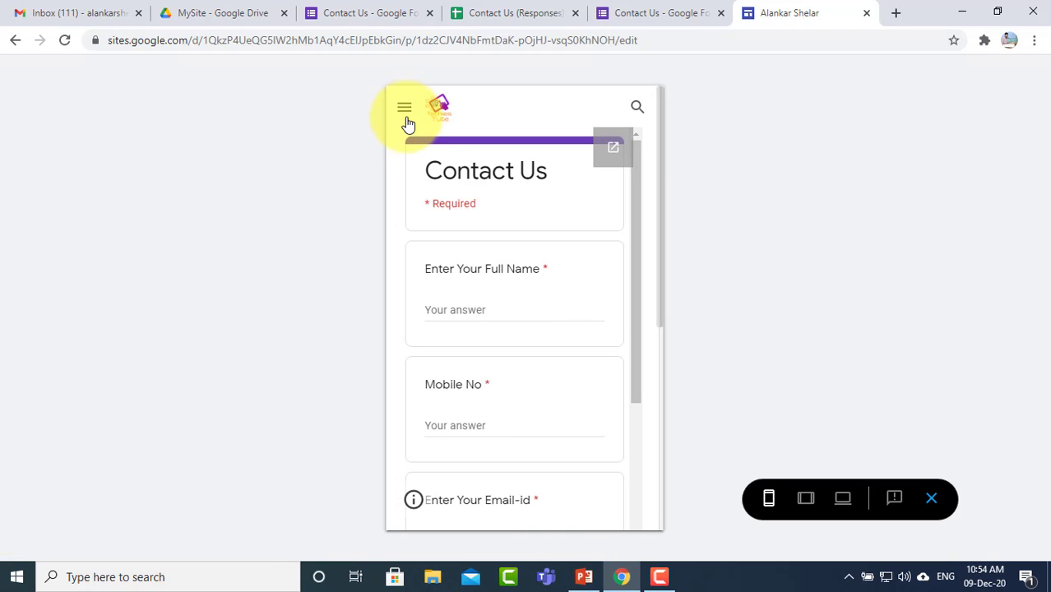
click(405, 111)
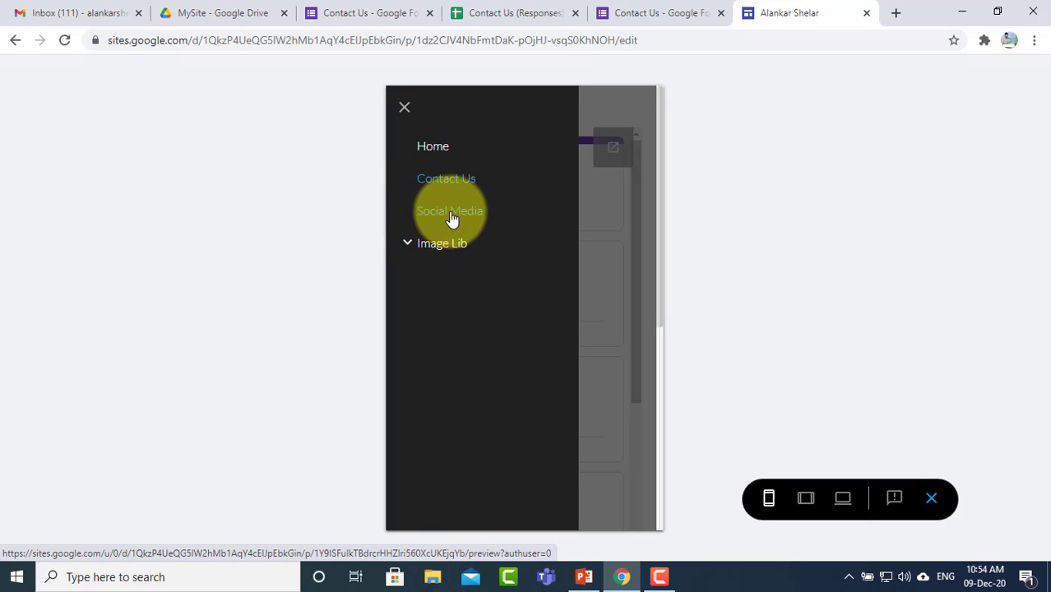
click(434, 146)
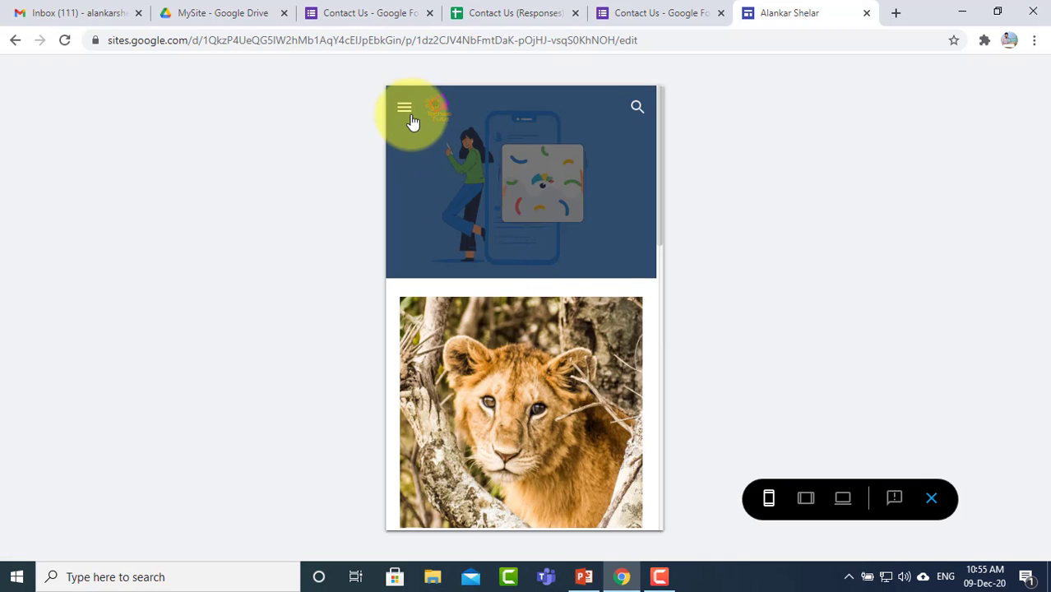
click(404, 109)
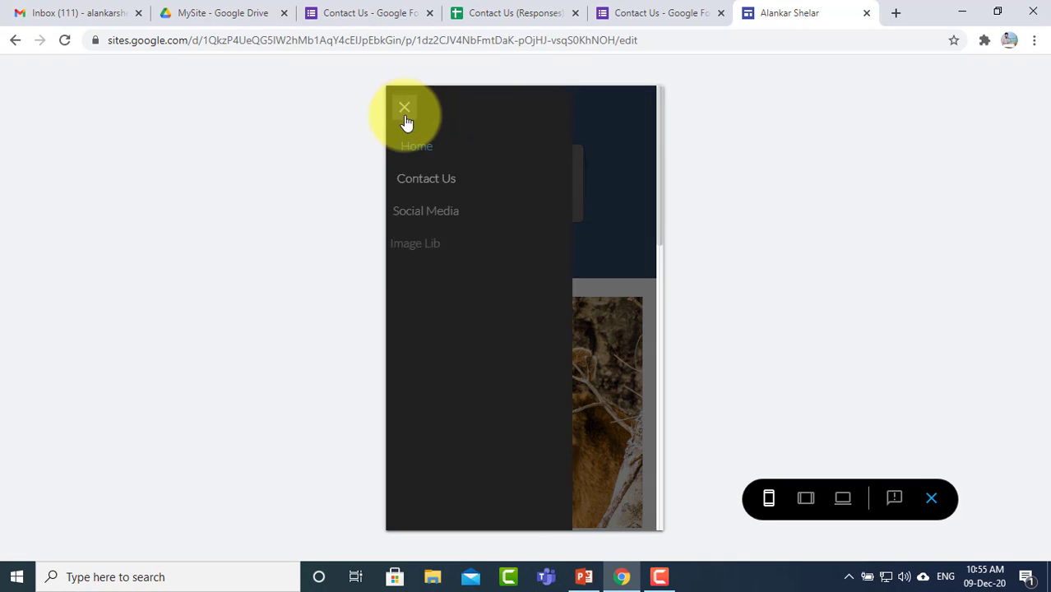
click(440, 186)
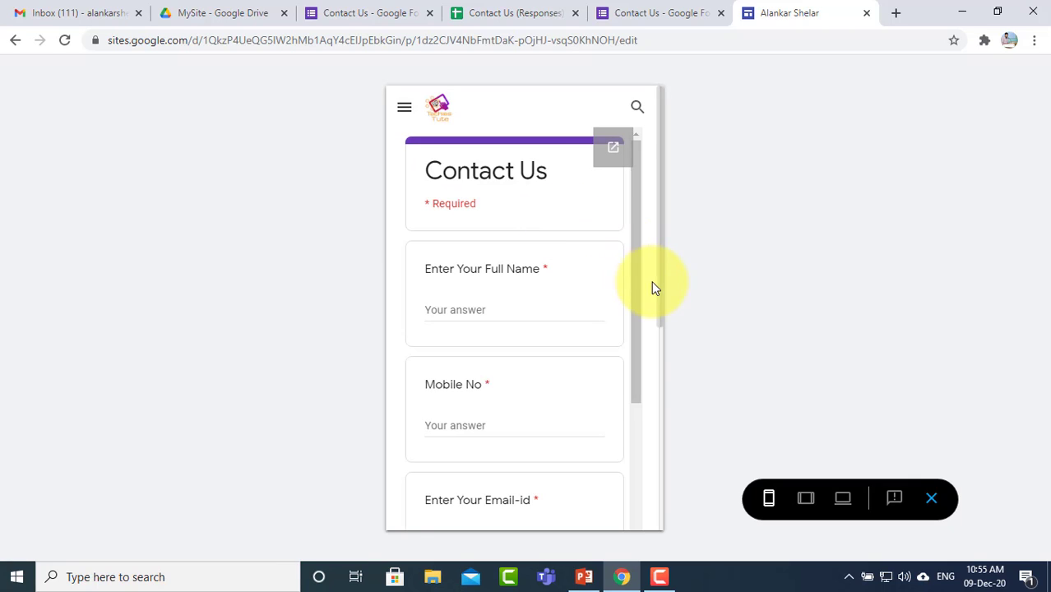
click(404, 111)
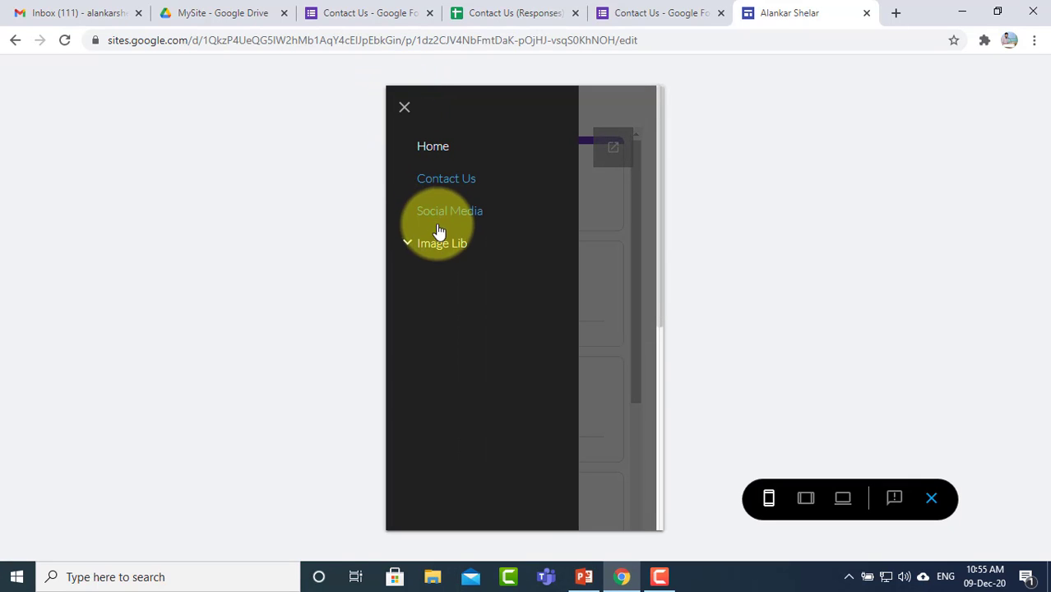
click(445, 216)
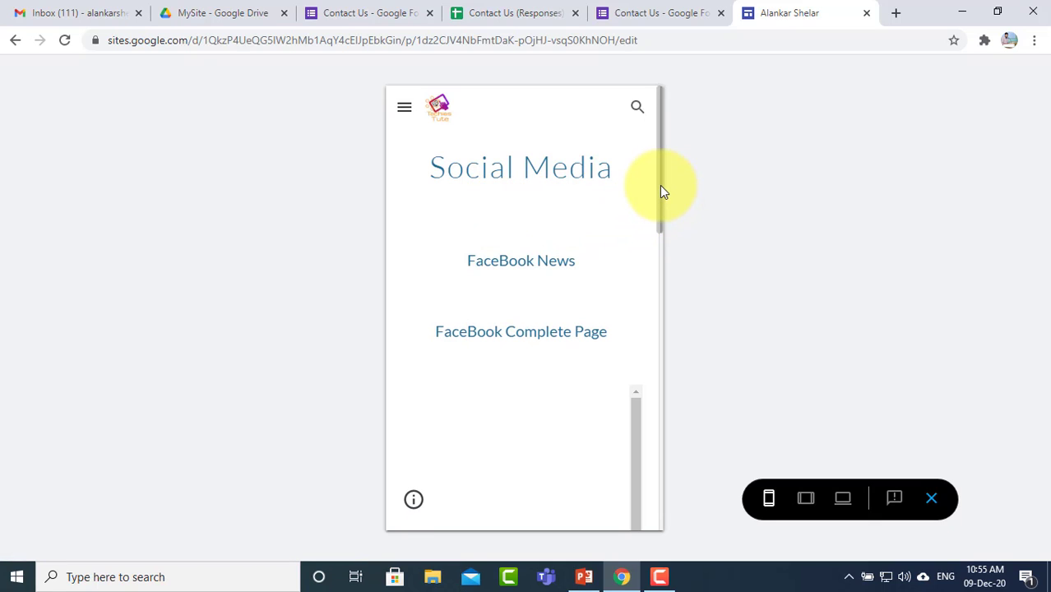
Step: Inspect the Social Media page and select its heading text
mouse_move(659, 175)
mouse_down()
mouse_move(640, 488)
mouse_move(659, 402)
mouse_move(675, 174)
mouse_move(648, 498)
mouse_move(666, 369)
mouse_move(672, 174)
mouse_up()
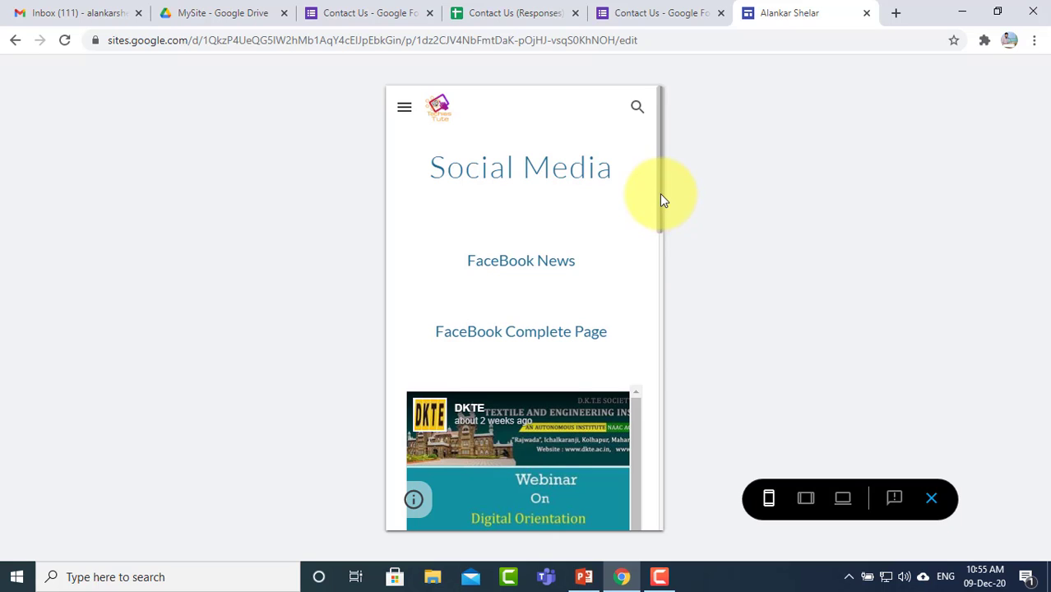
mouse_move(659, 197)
mouse_down()
mouse_move(660, 228)
mouse_move(661, 196)
mouse_up()
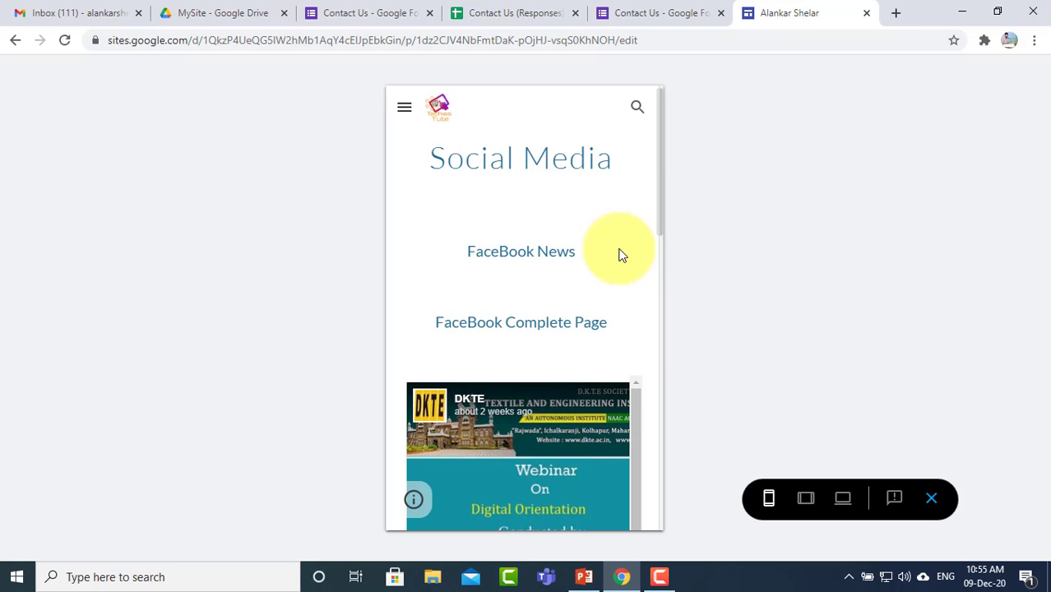
scroll(618, 251, down, 4)
scroll(618, 251, up, 4)
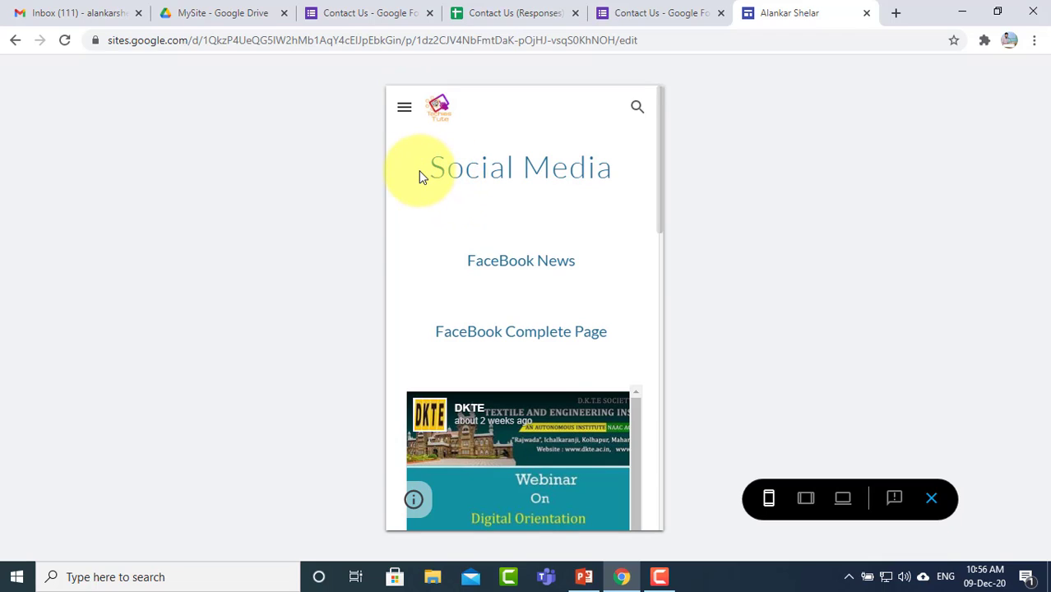
drag(431, 171, 610, 181)
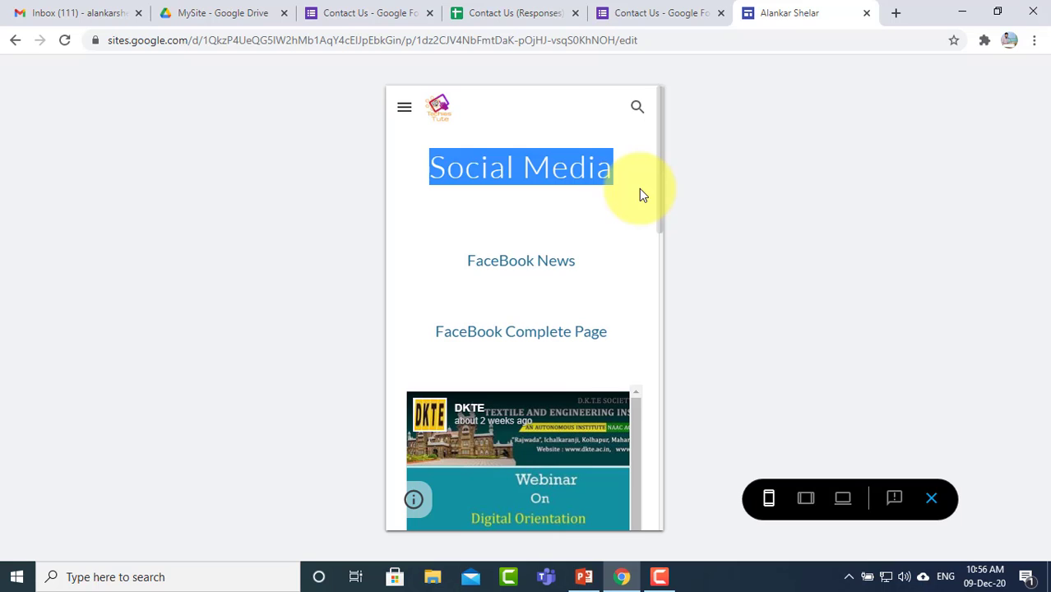
scroll(639, 188, down, 3)
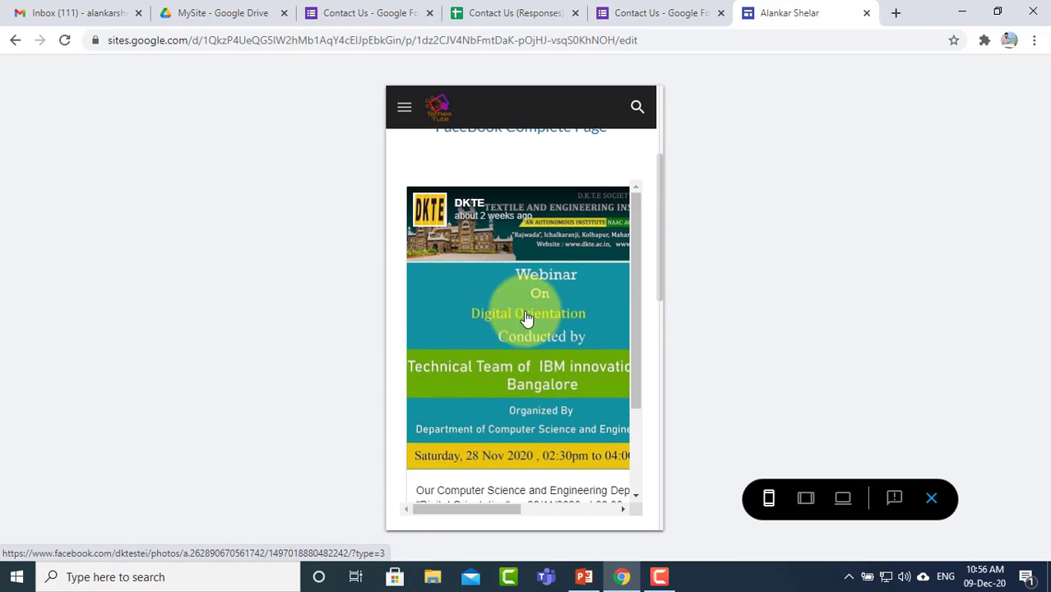
Step: Return to Home via the side menu, then view it at tablet and desktop widths
click(403, 112)
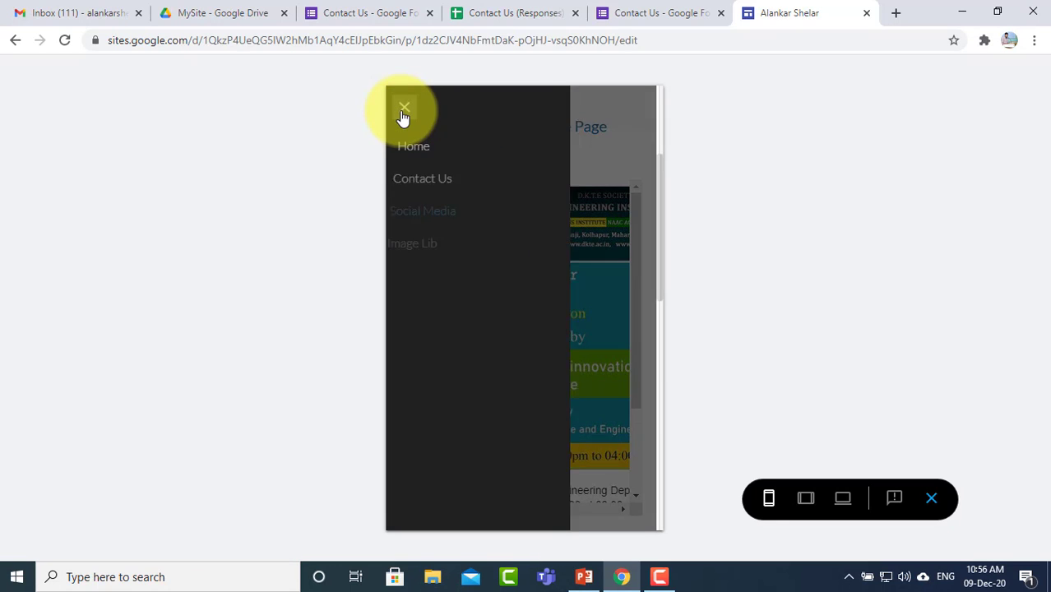
click(435, 151)
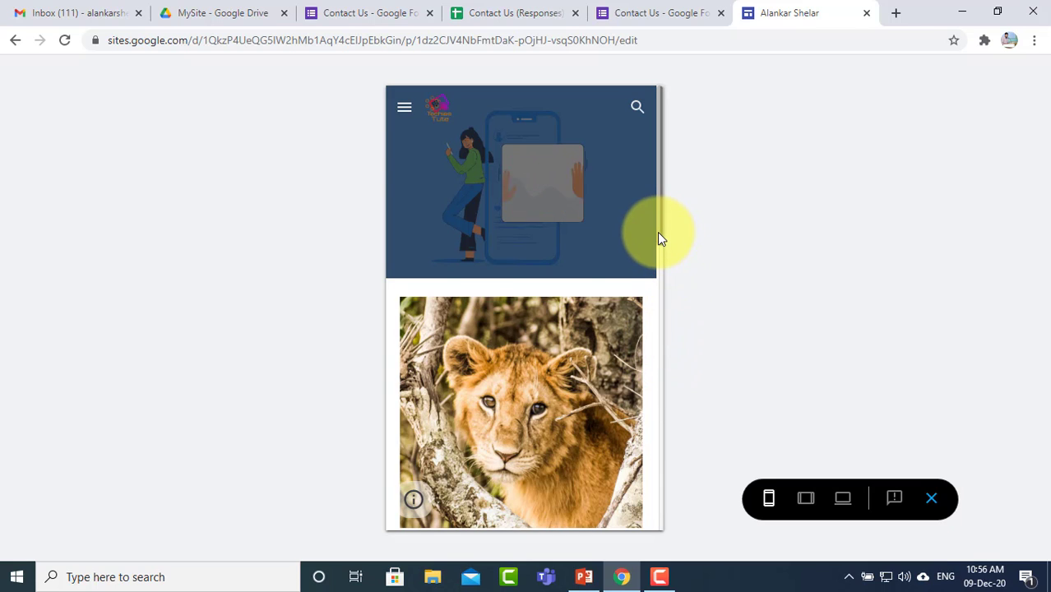
scroll(658, 246, down, 2)
scroll(662, 235, up, 2)
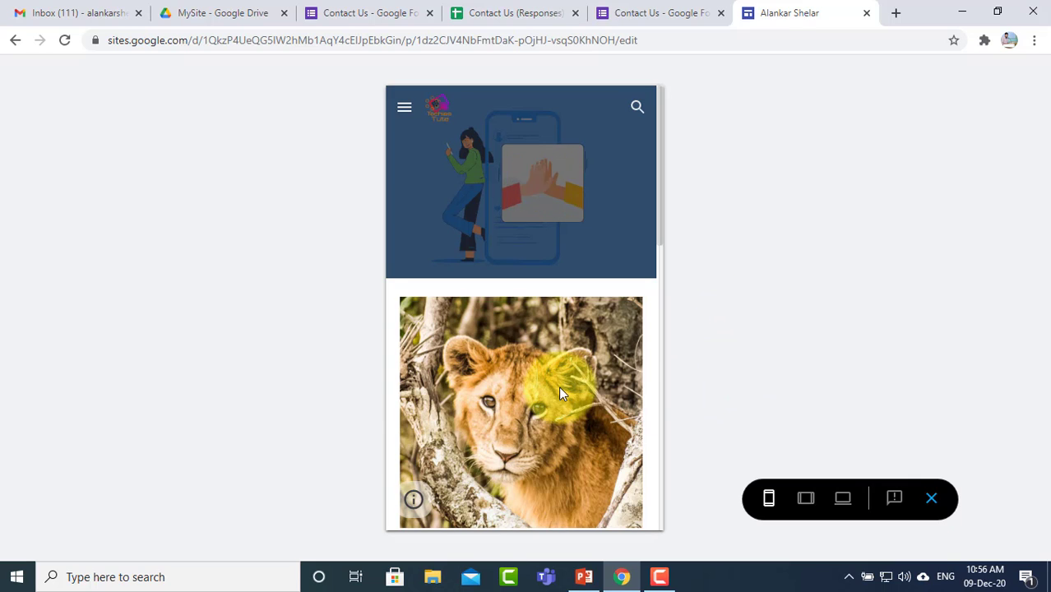
scroll(558, 385, down, 5)
scroll(558, 386, up, 5)
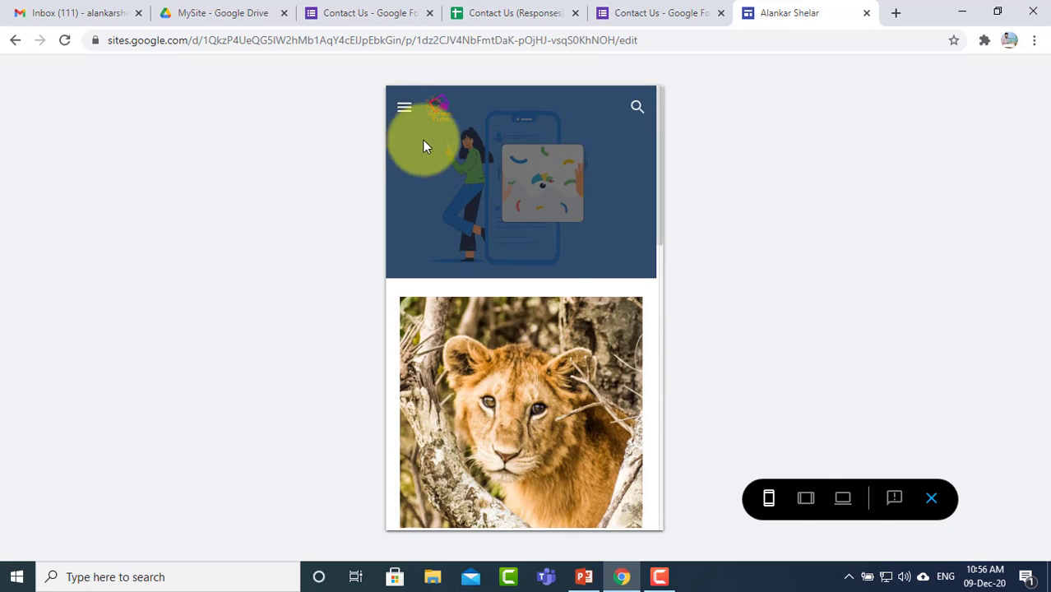
click(808, 501)
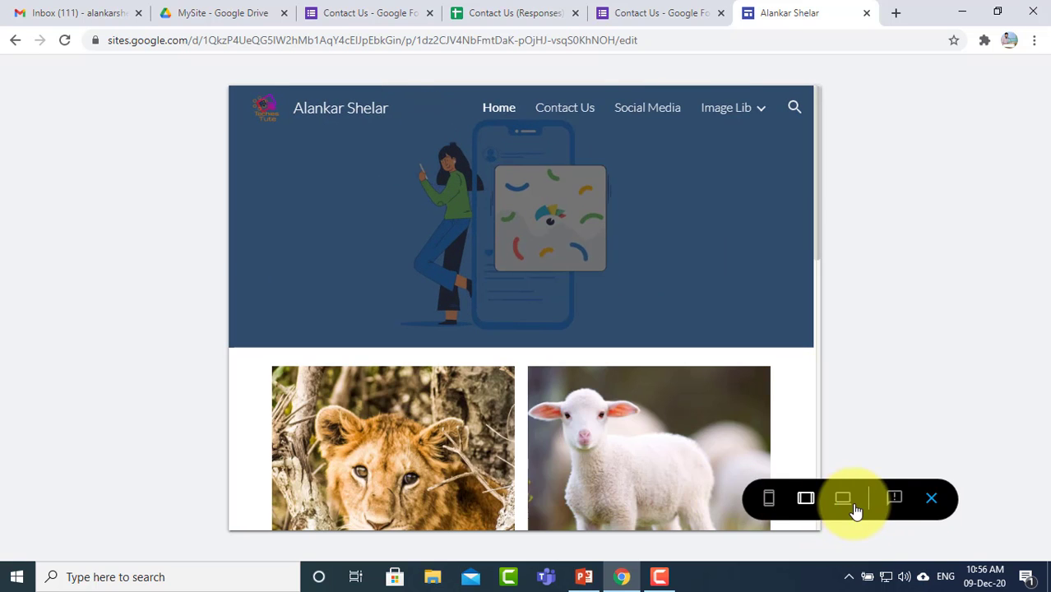
click(852, 505)
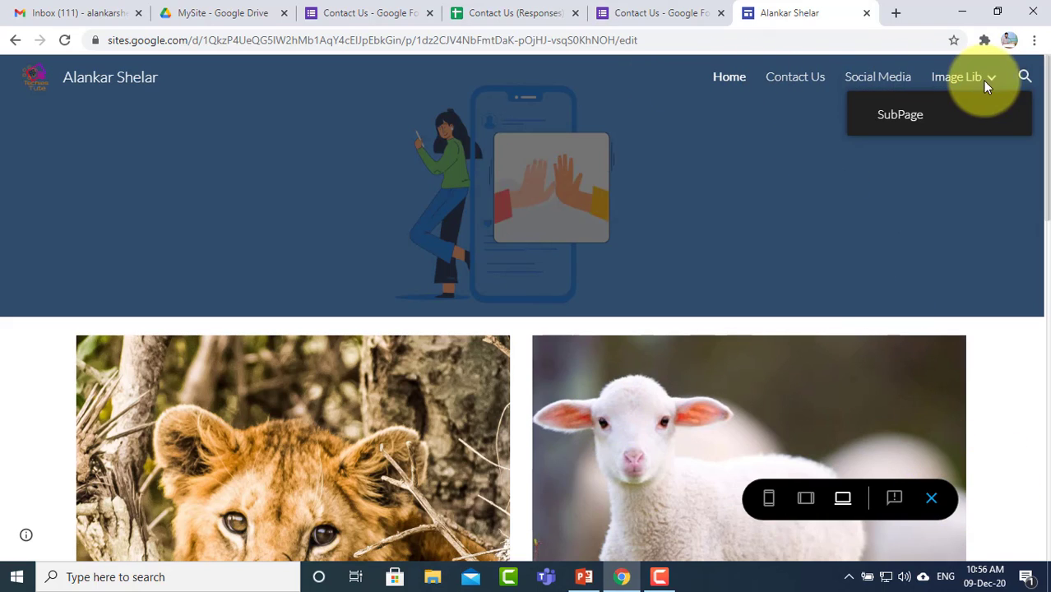
mouse_move(972, 82)
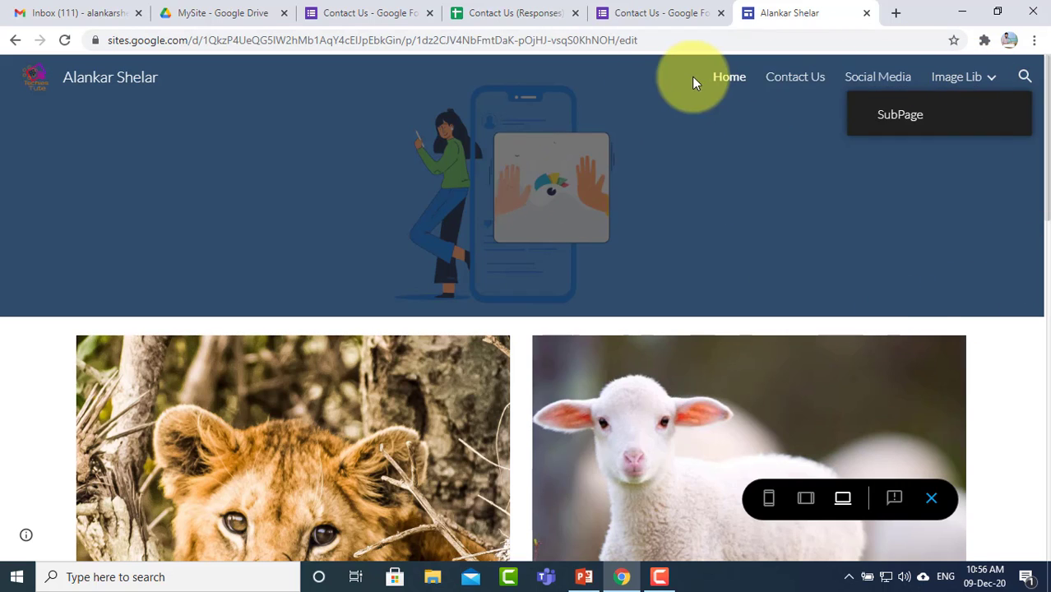
Step: Exit the preview and set the site's navigation mode to Side in Settings
click(931, 502)
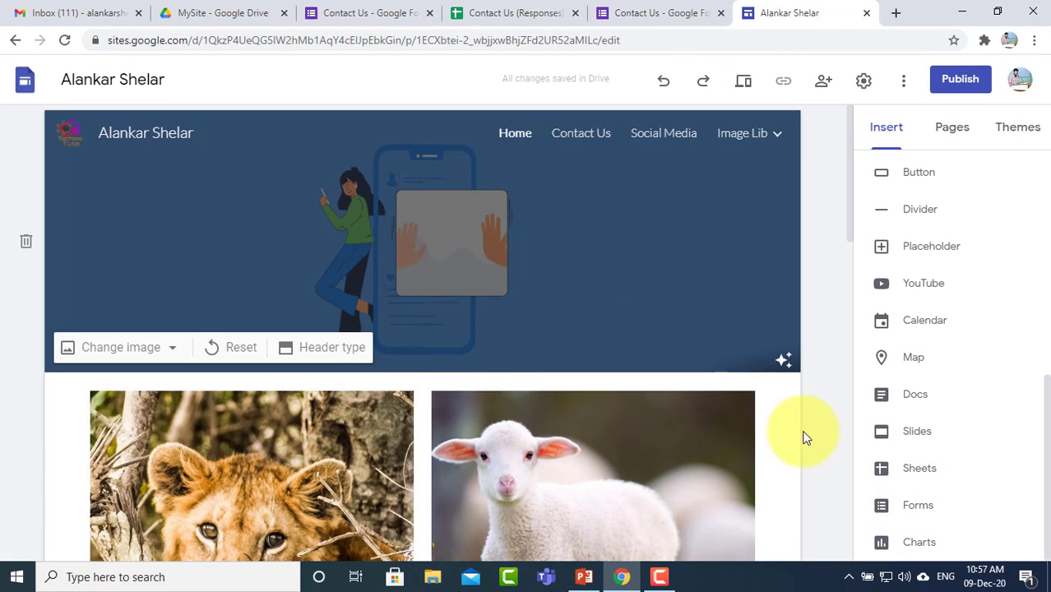
click(865, 82)
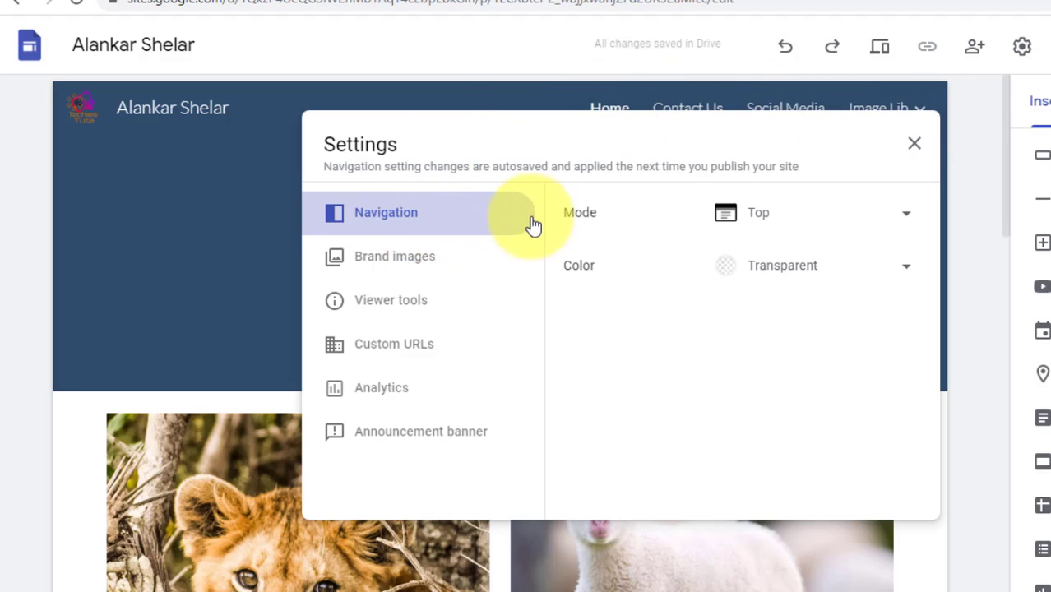
click(818, 216)
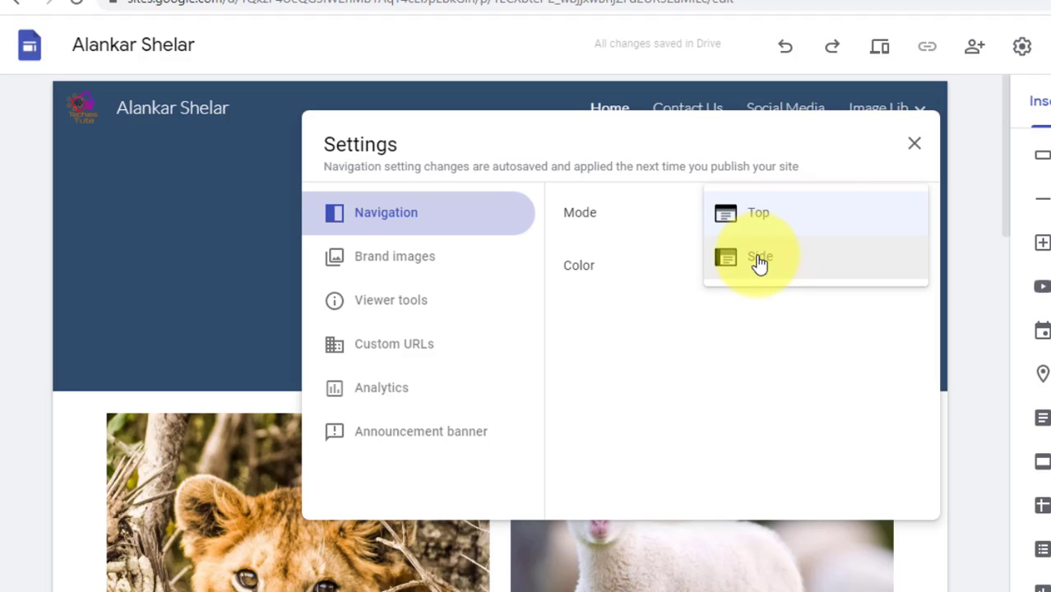
drag(698, 127, 695, 168)
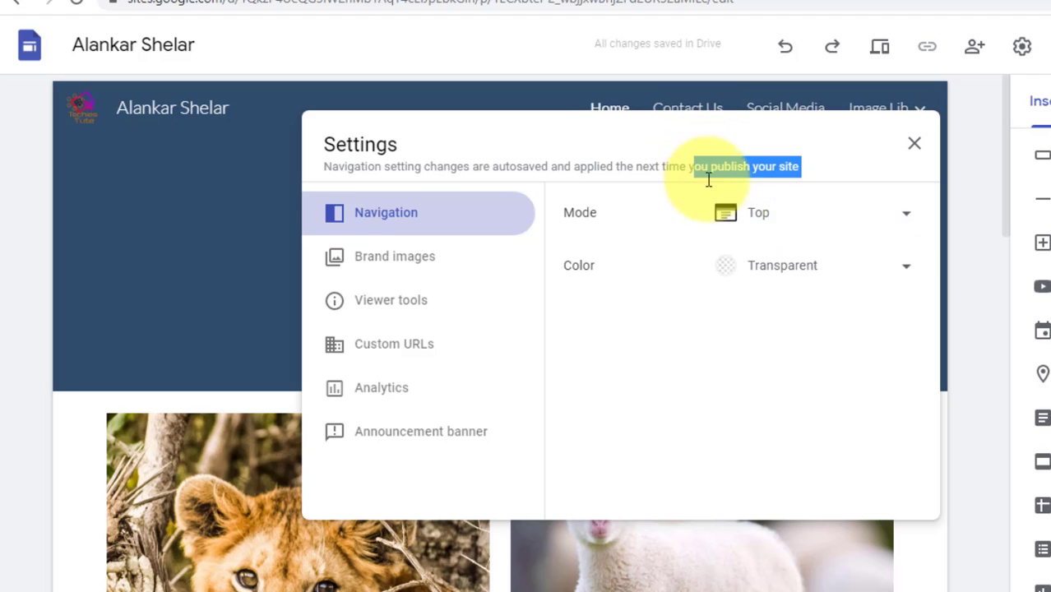
click(748, 212)
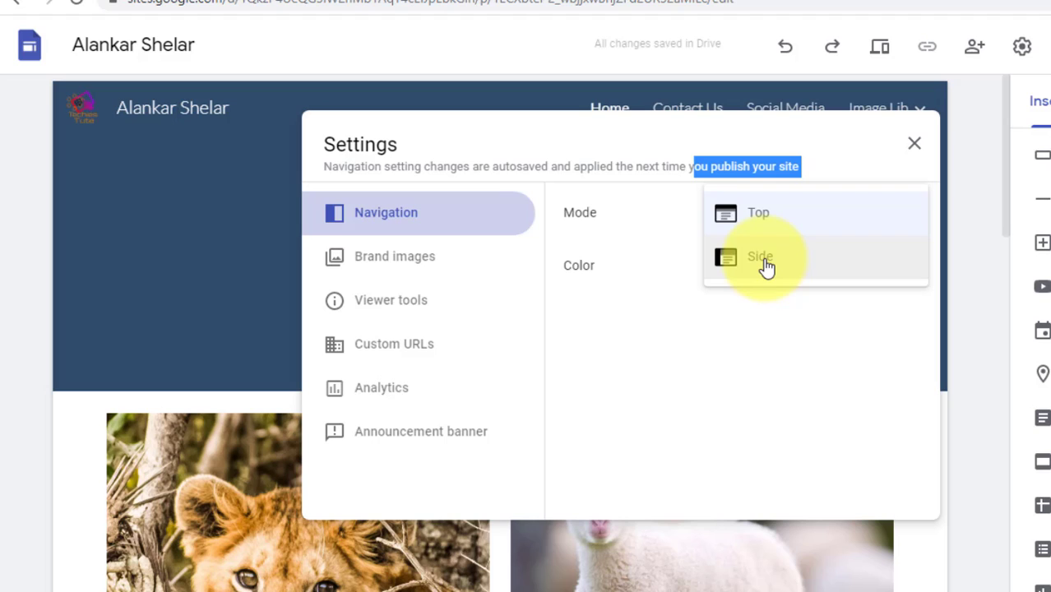
click(764, 261)
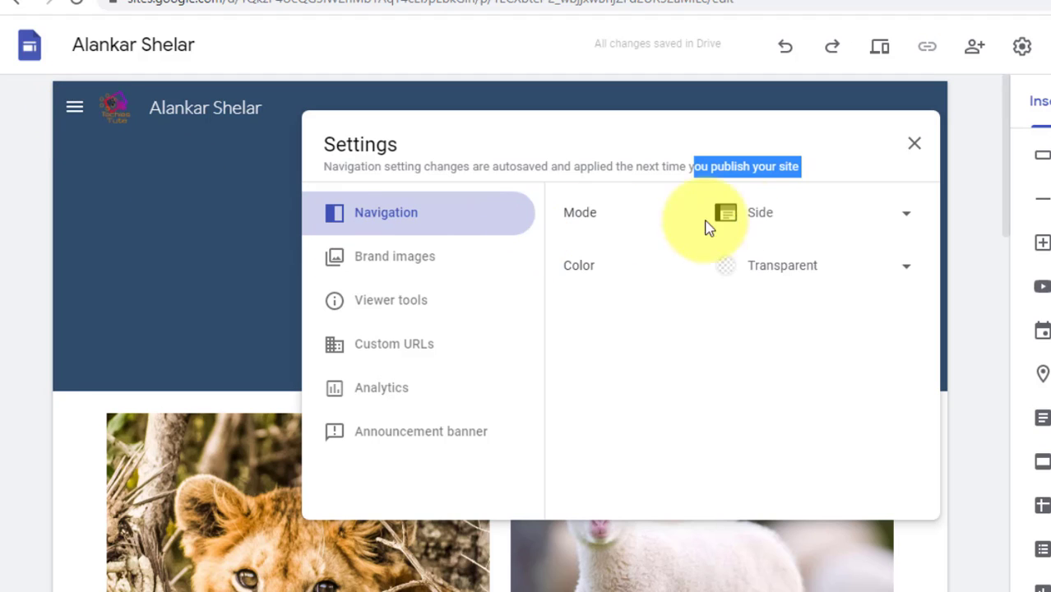
click(750, 219)
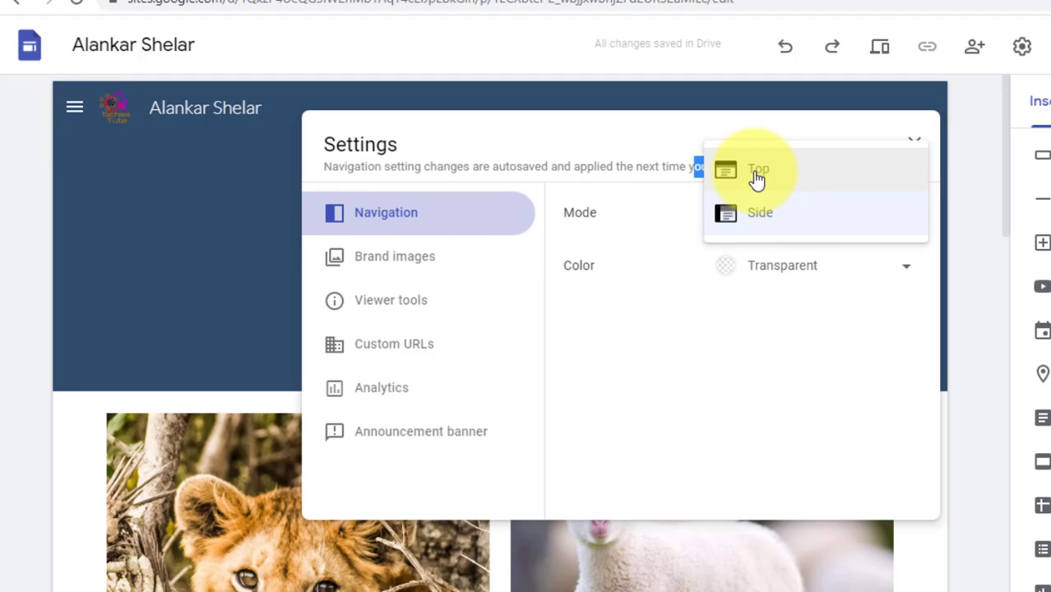
click(756, 179)
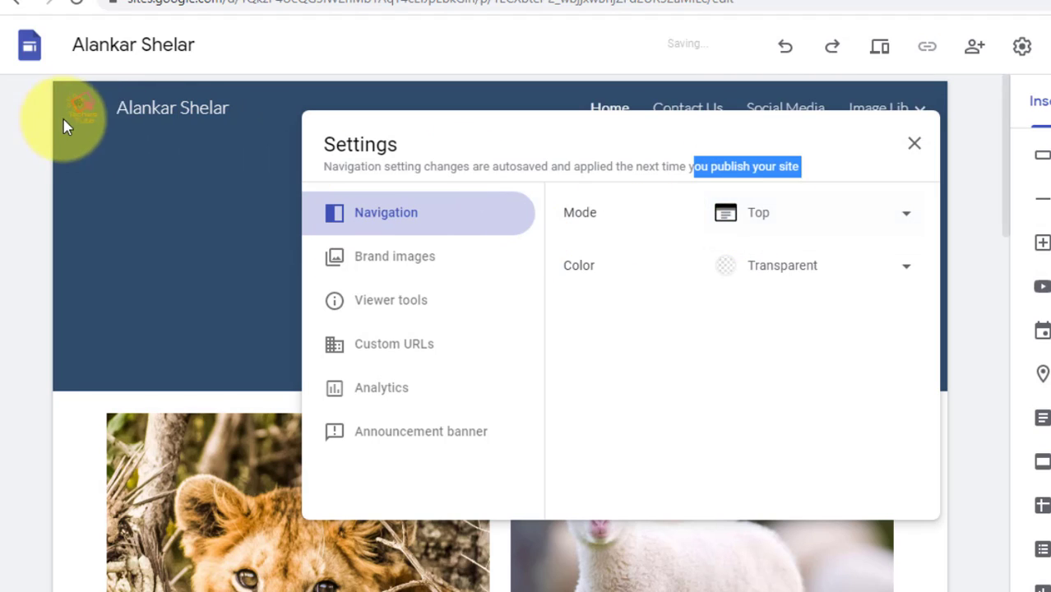
click(748, 217)
click(750, 258)
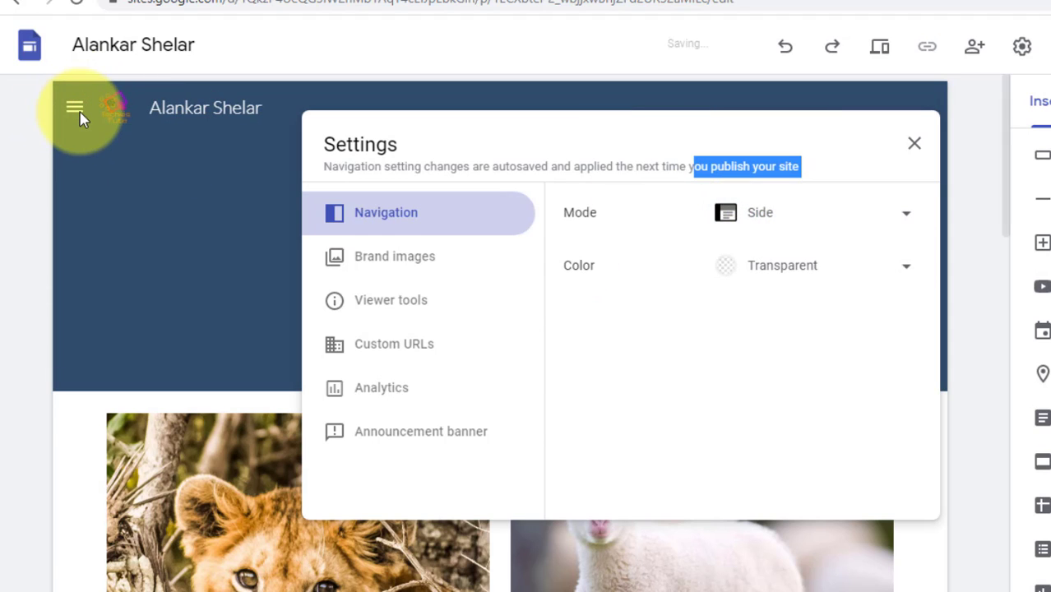
Step: Set the navigation colour to Black and close the settings
click(818, 269)
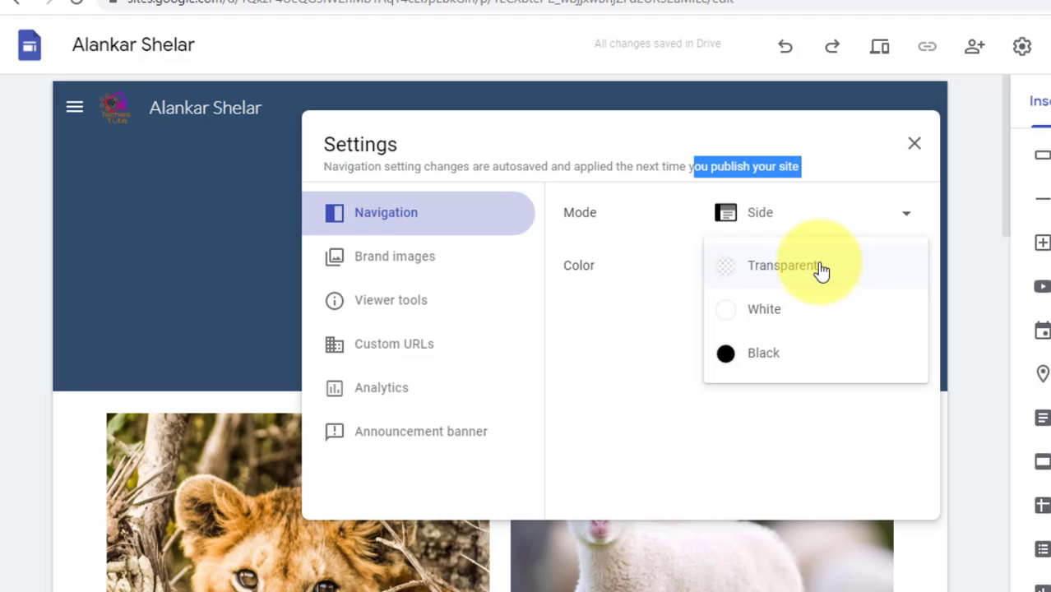
click(769, 312)
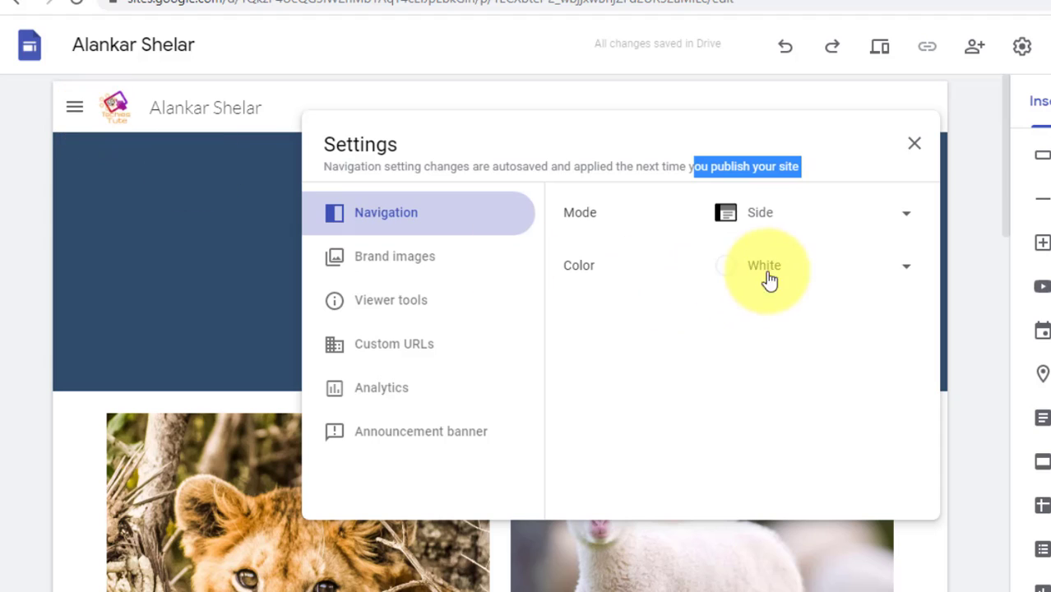
click(768, 280)
click(765, 319)
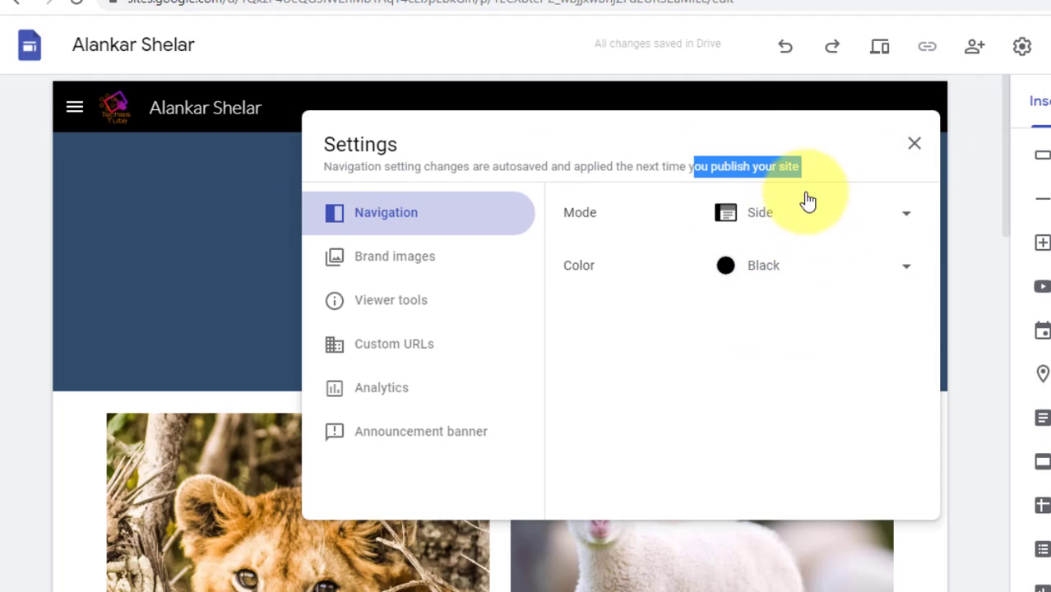
click(914, 143)
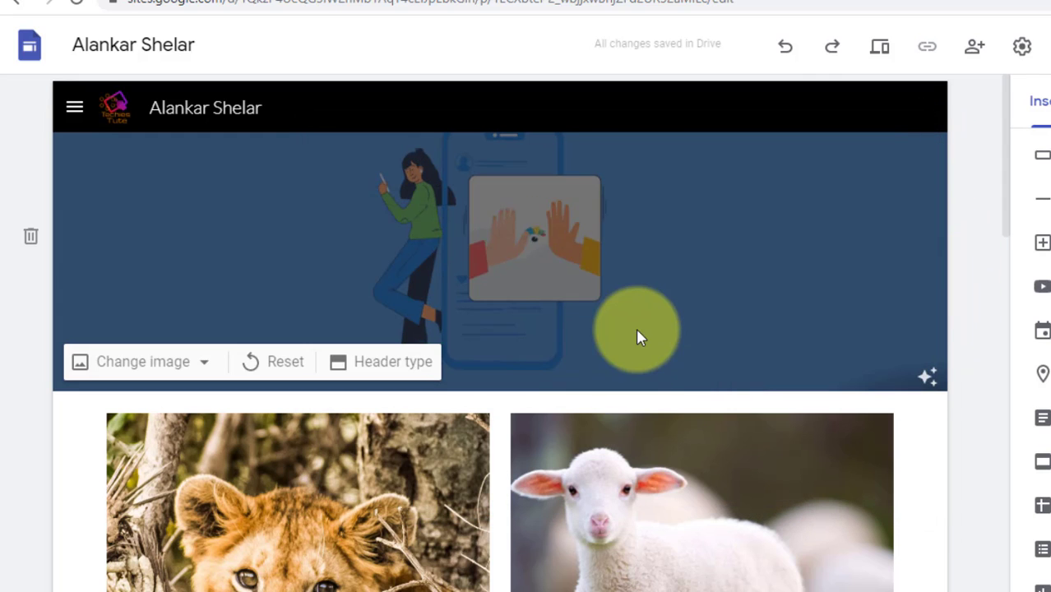
Step: Open and close the side menu twice to try it out
click(74, 109)
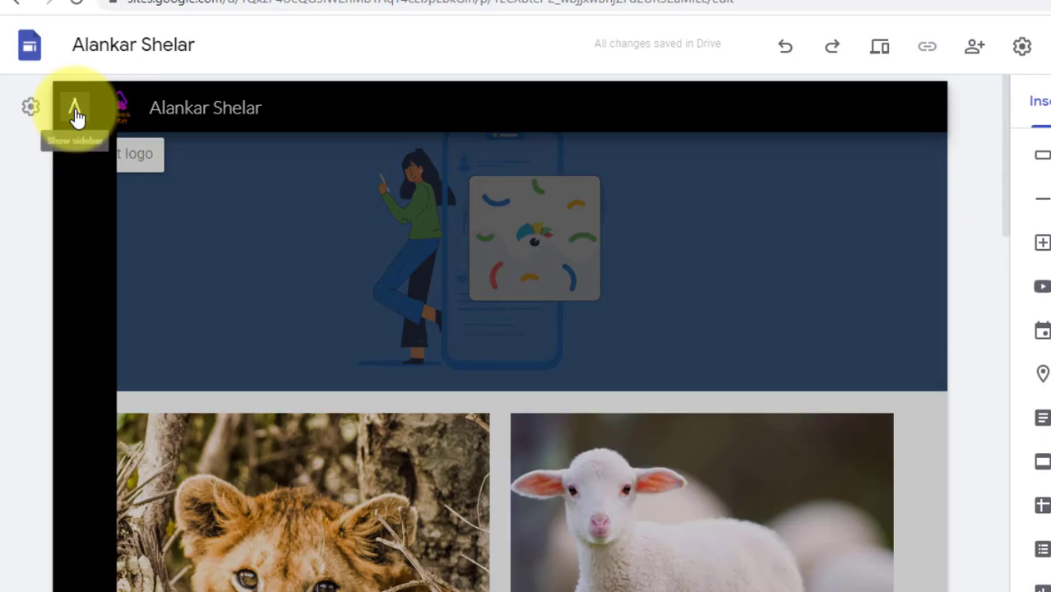
click(74, 110)
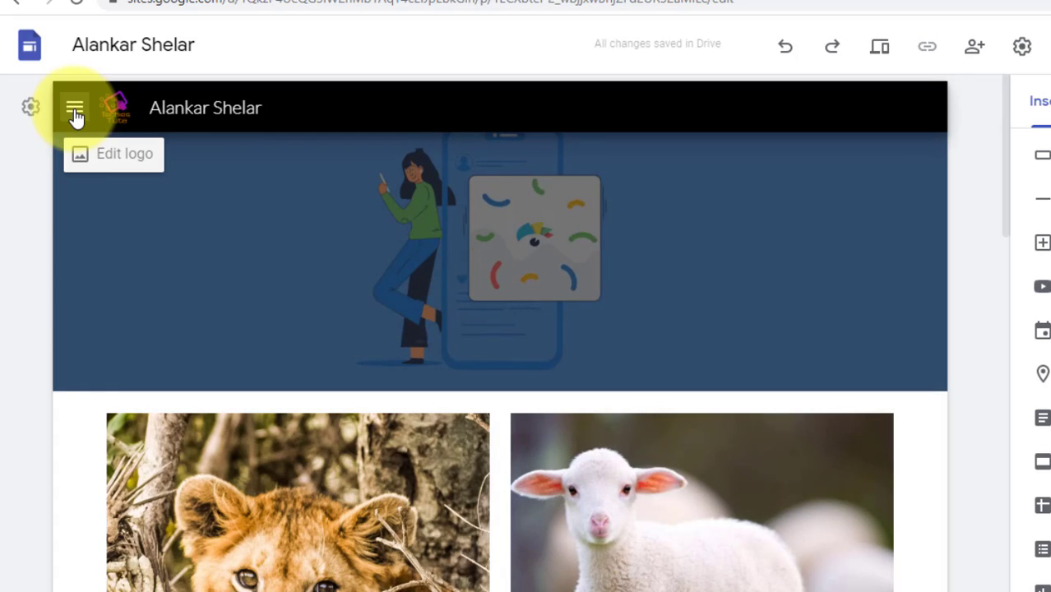
click(74, 109)
click(74, 112)
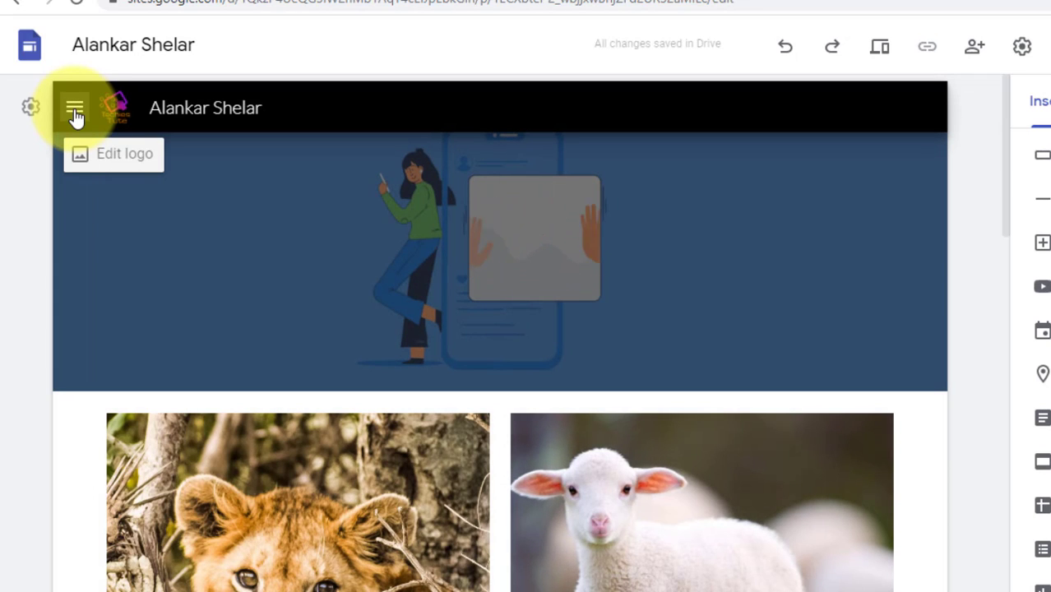
Step: Switch the navigation mode back to Top and check the Image Lib subpages
click(1020, 51)
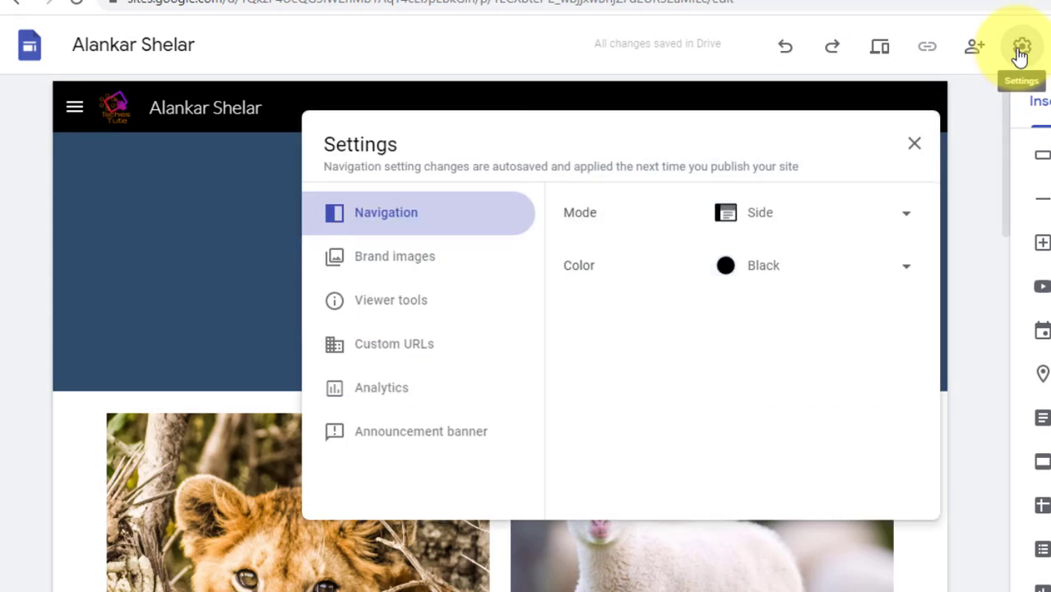
click(758, 215)
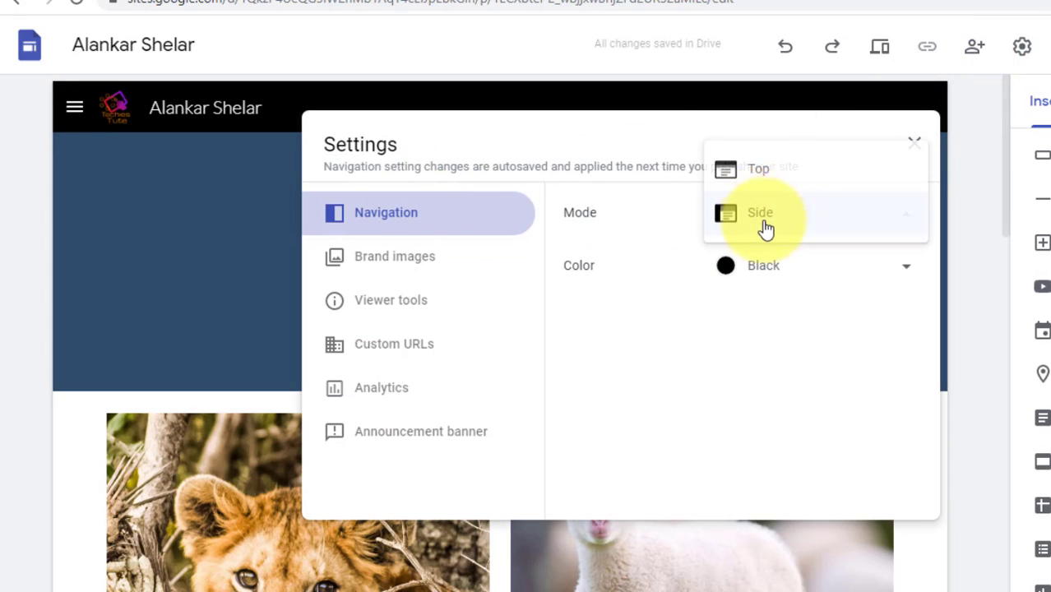
click(762, 173)
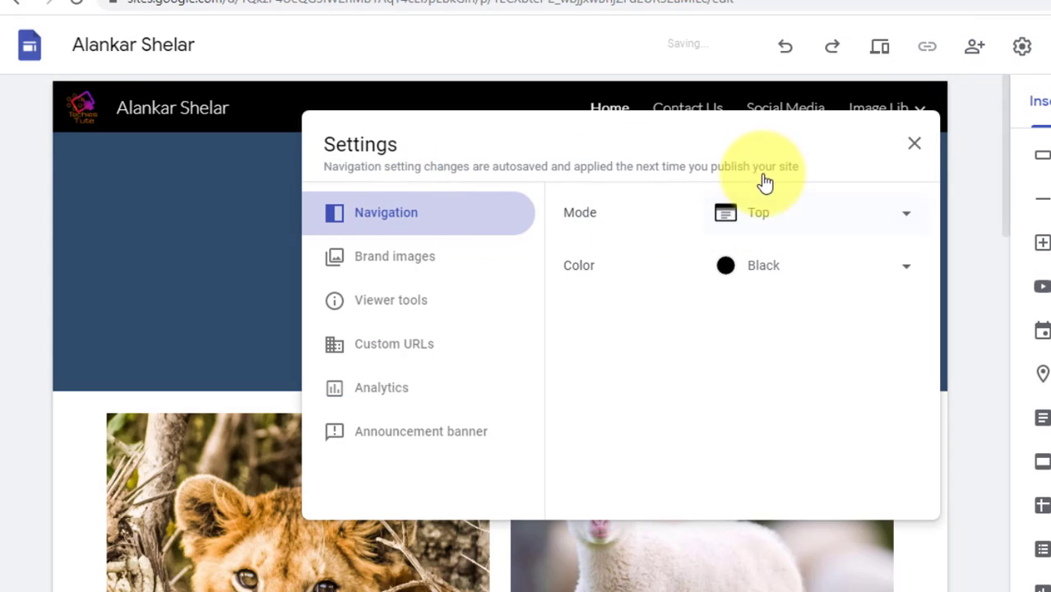
click(915, 155)
click(896, 110)
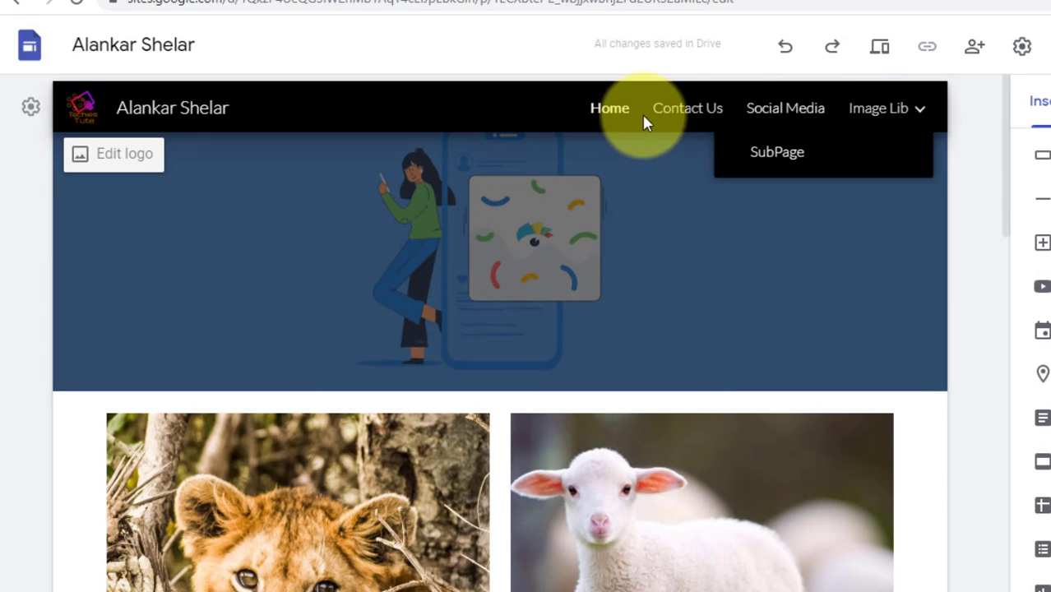
Step: Keep Top mode and set the navigation bar colour to White
click(1021, 48)
click(793, 211)
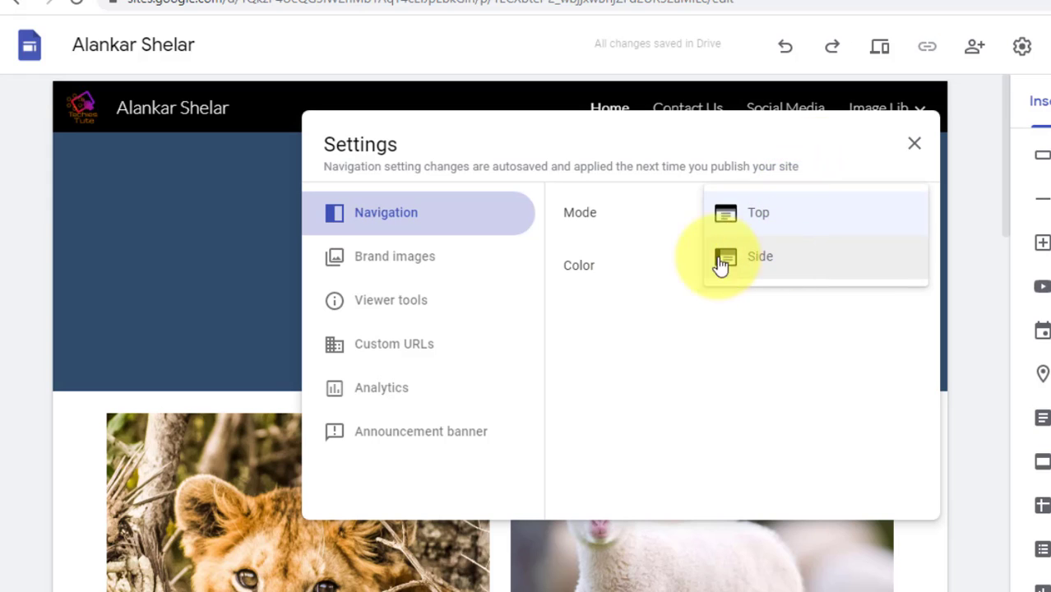
click(572, 270)
click(868, 265)
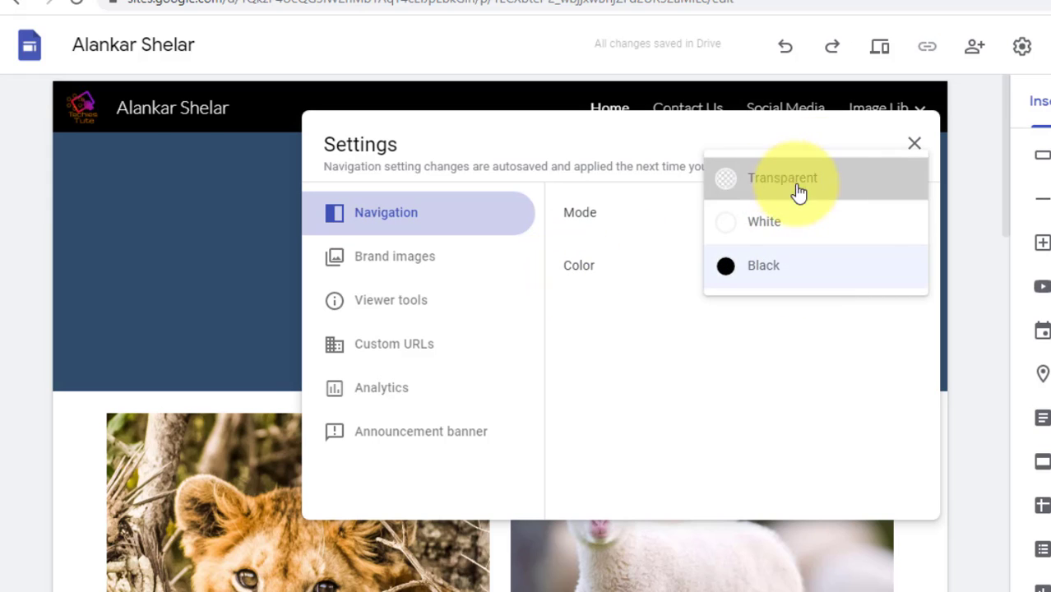
click(797, 191)
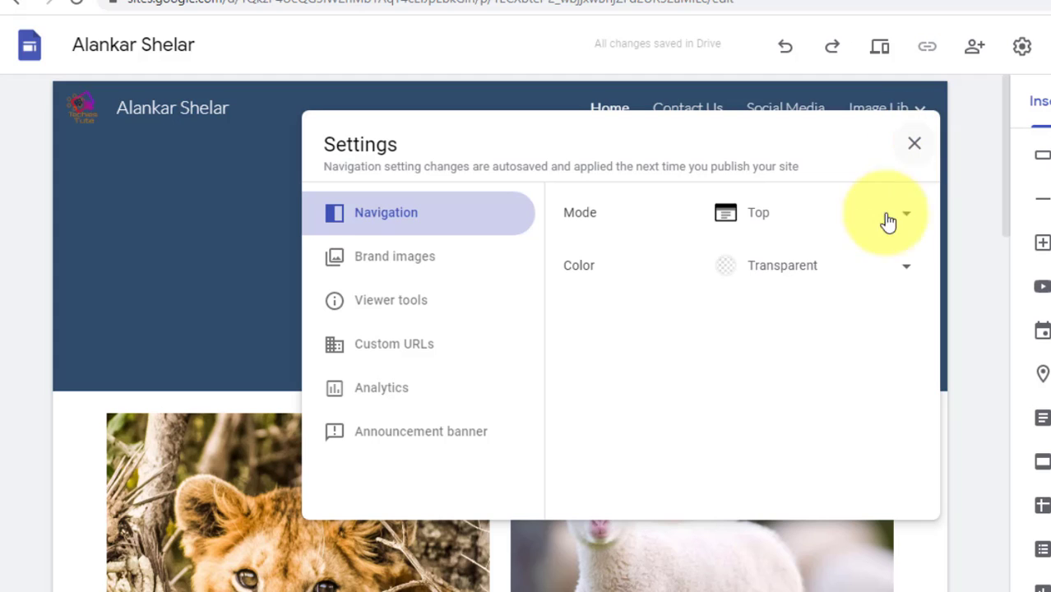
click(849, 267)
click(781, 310)
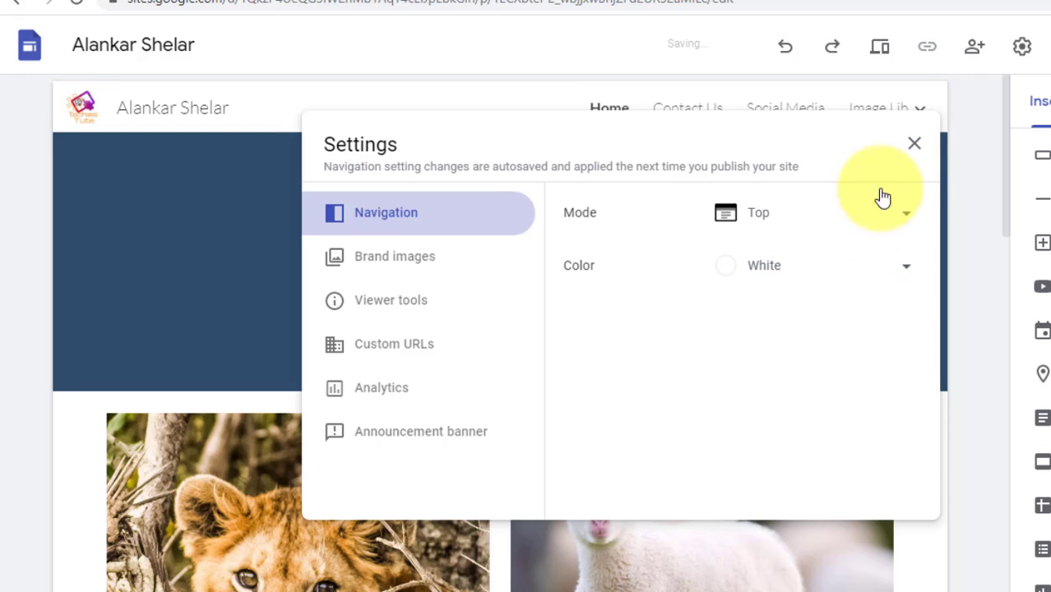
click(914, 147)
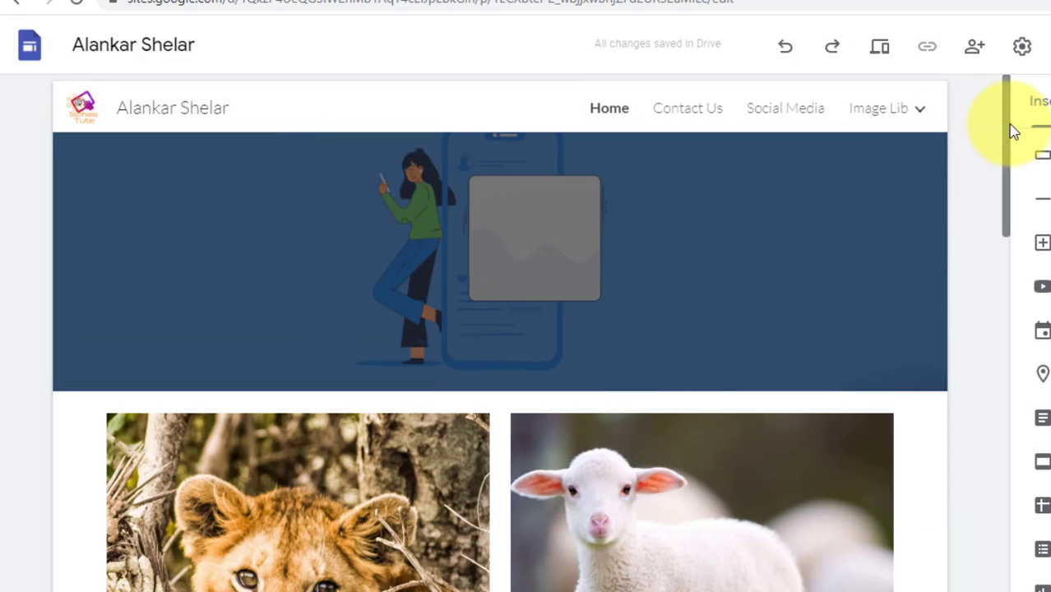
scroll(835, 353, down, 10)
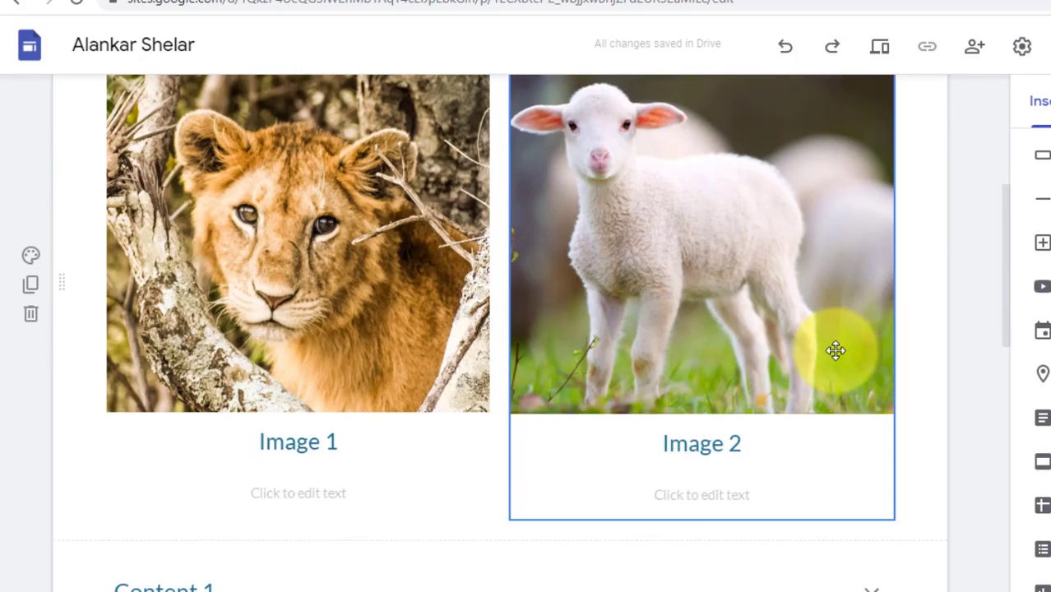
scroll(834, 350, up, 9)
scroll(834, 351, up, 2)
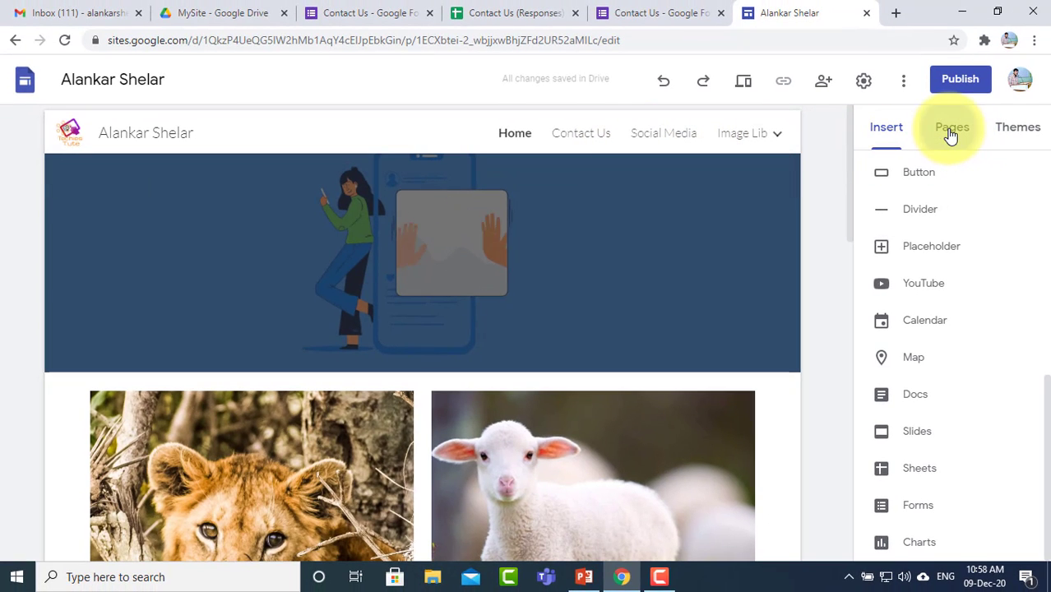
click(947, 141)
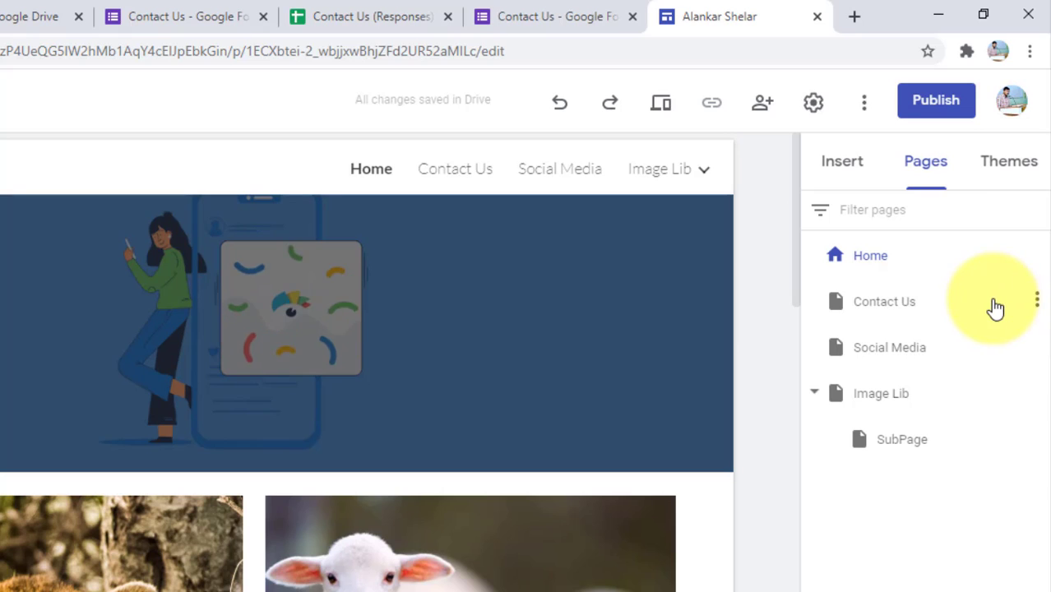
drag(993, 307, 1001, 469)
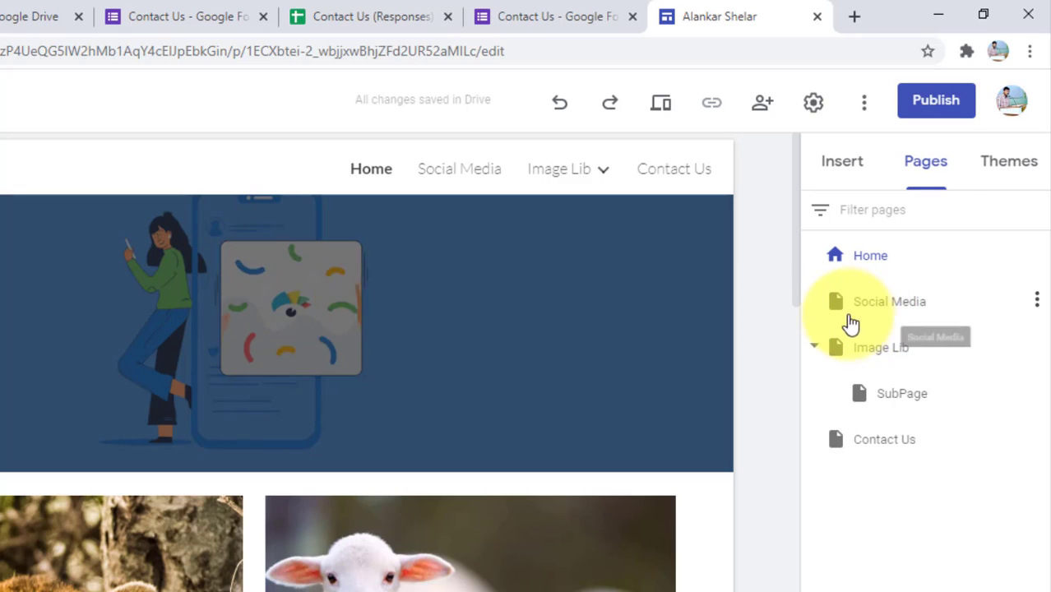
drag(843, 306, 835, 411)
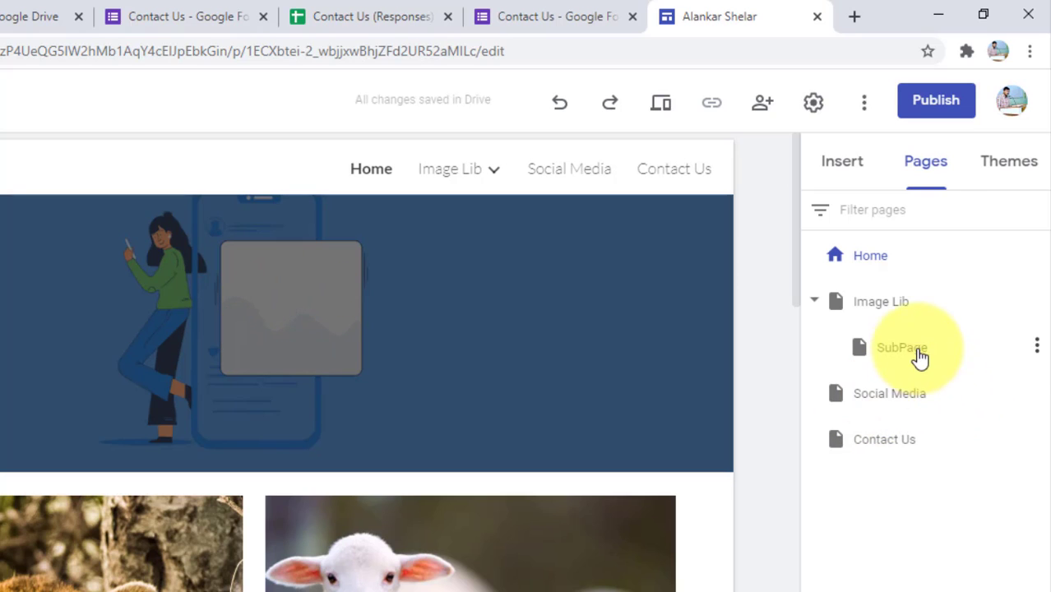
click(1037, 347)
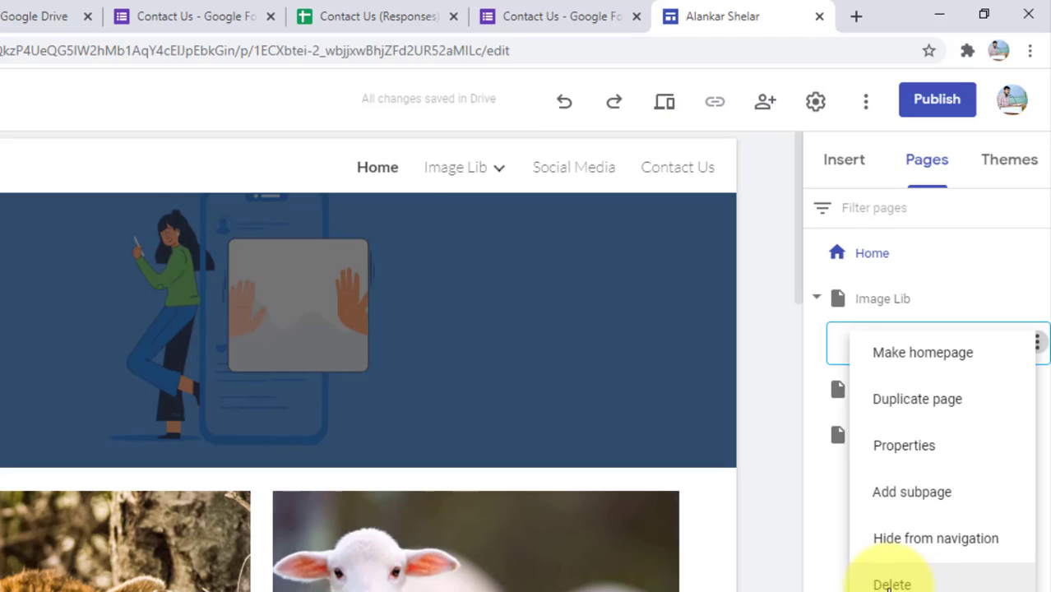
click(891, 584)
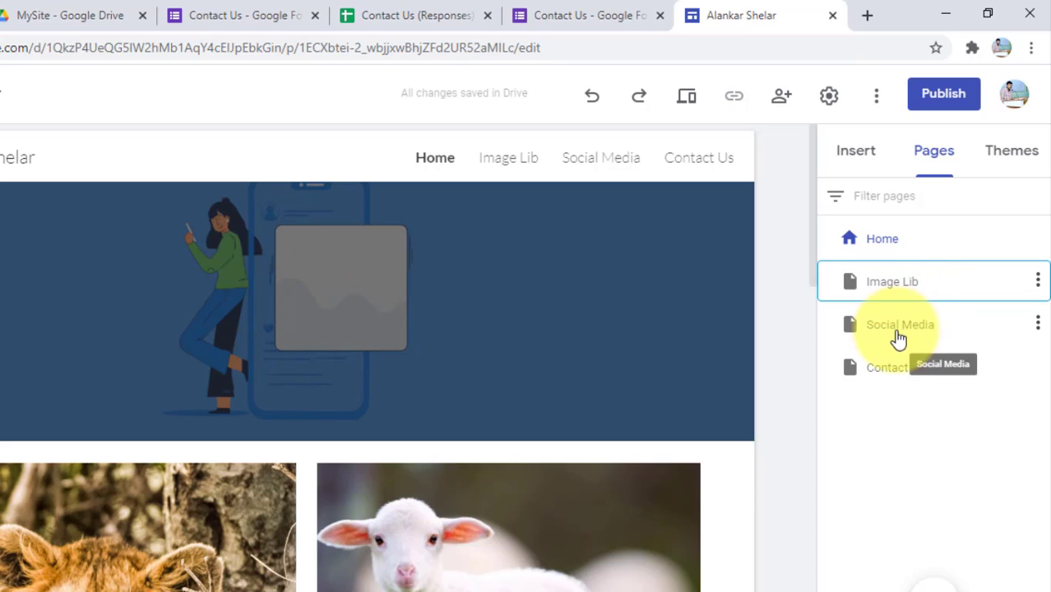
click(873, 445)
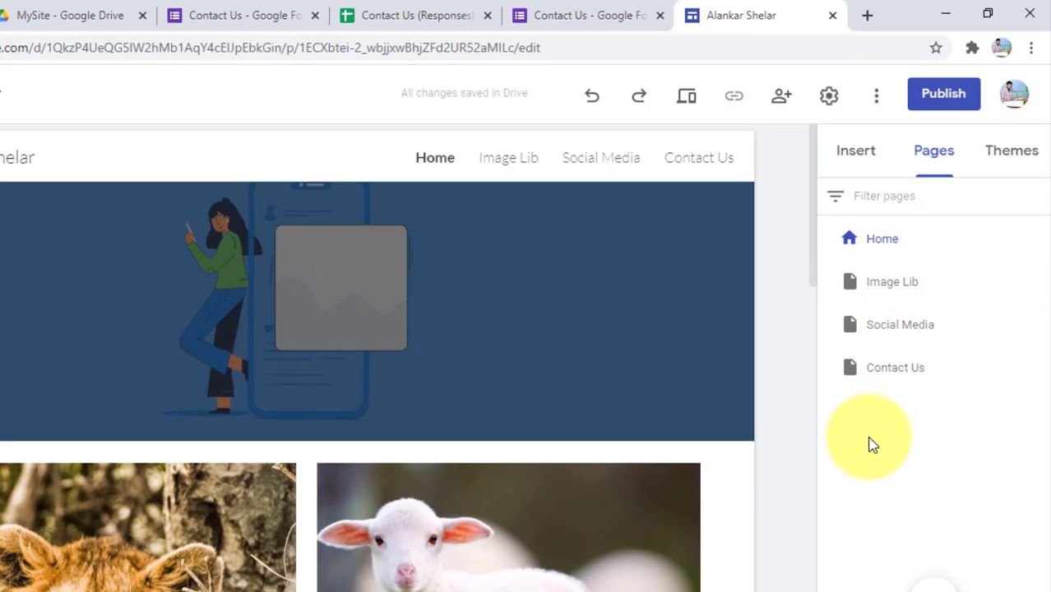
click(847, 375)
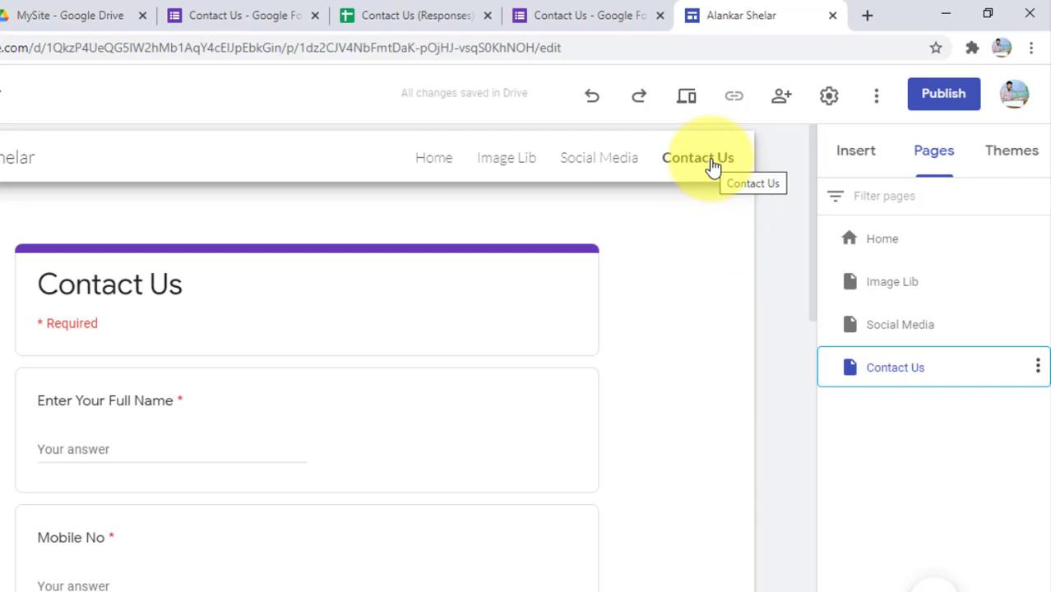
click(886, 251)
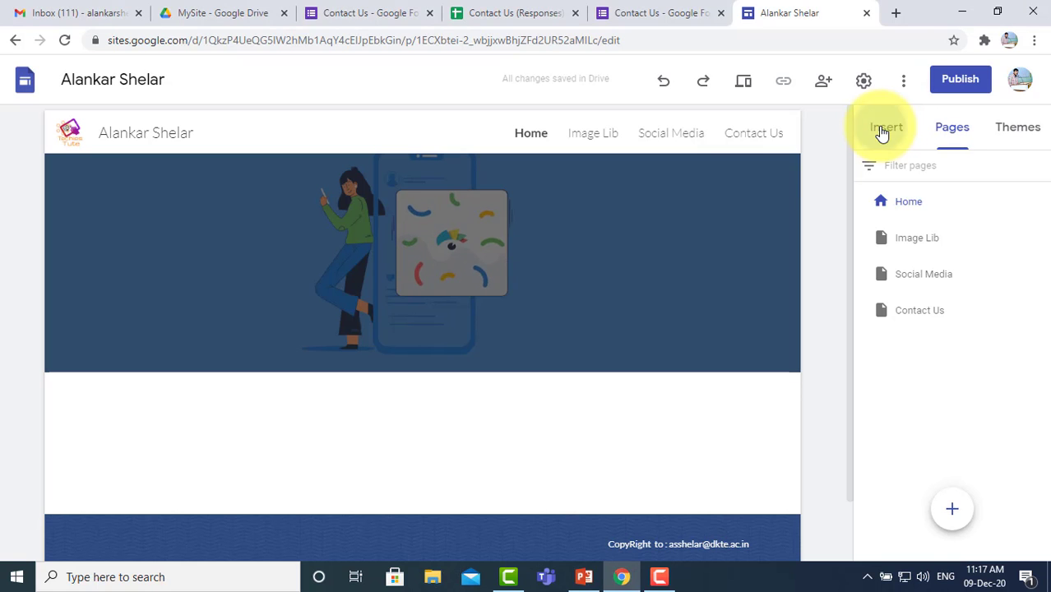
Step: Open Insert > Charts and browse the Recent spreadsheets, including the Contact Us responses sheet
click(884, 131)
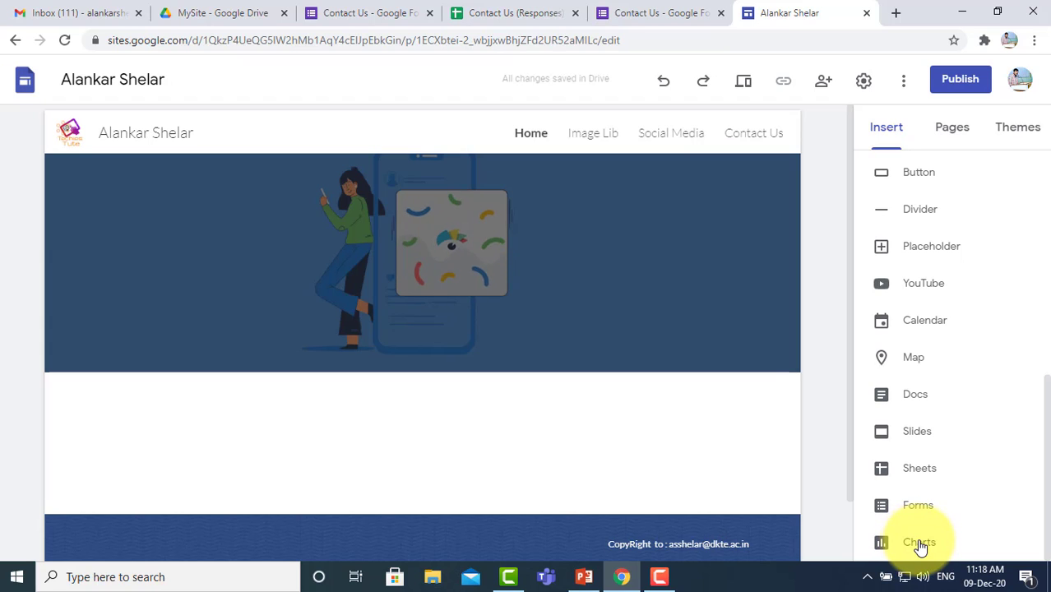
click(918, 542)
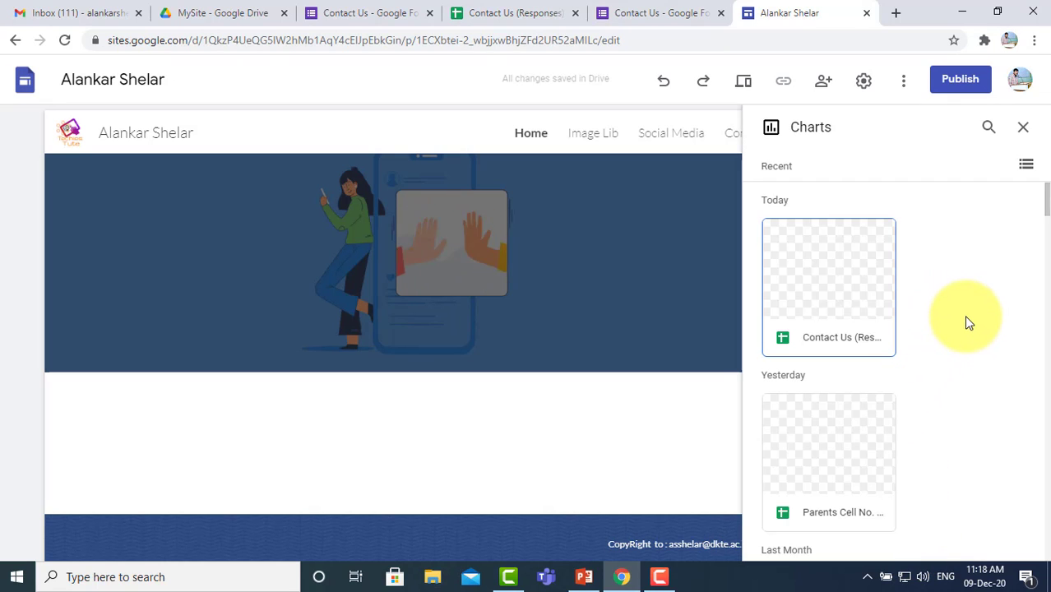
scroll(904, 328, down, 10)
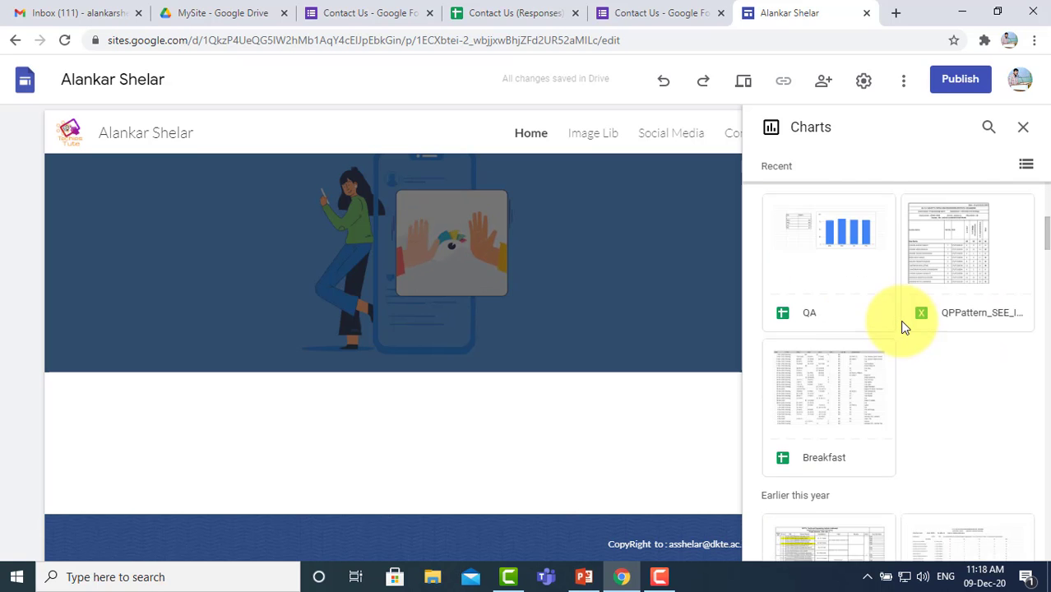
scroll(902, 327, down, 10)
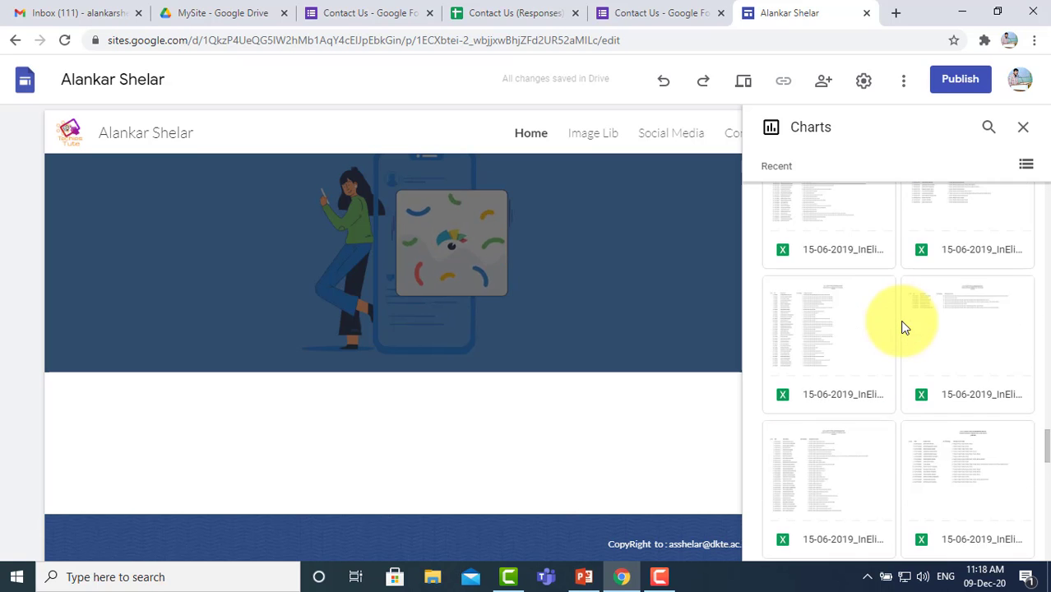
scroll(903, 327, up, 20)
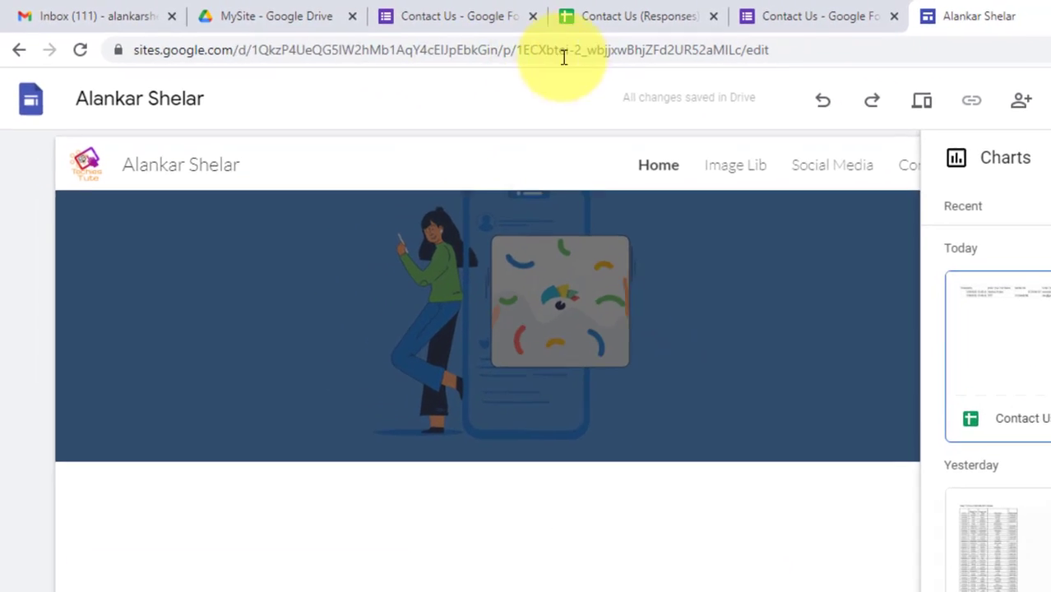
Step: From the MySite Drive folder's right-click menu, create a Google Sheets blank spreadsheet
click(301, 26)
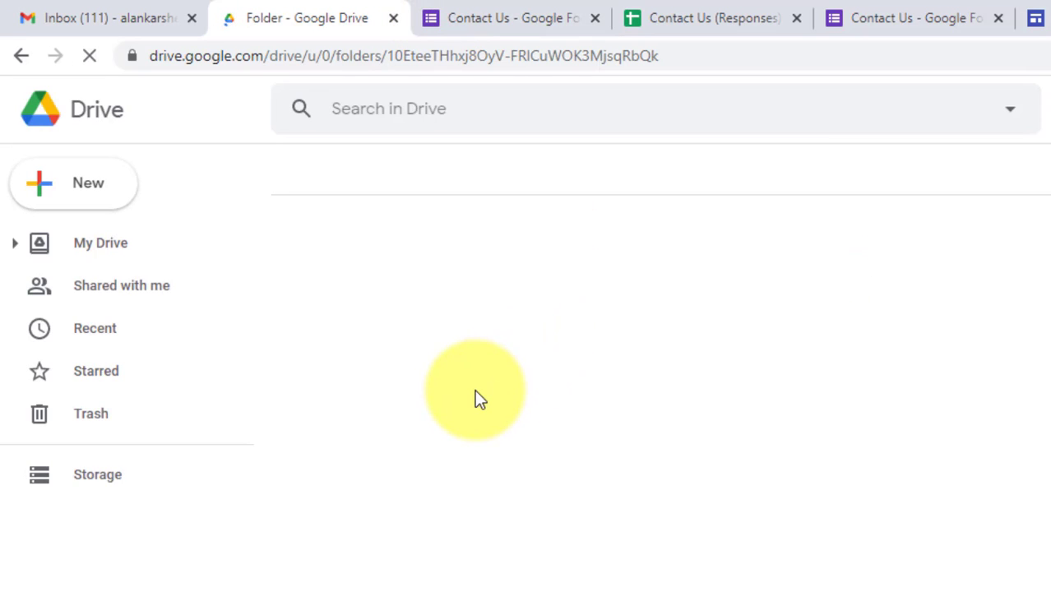
right_click(534, 526)
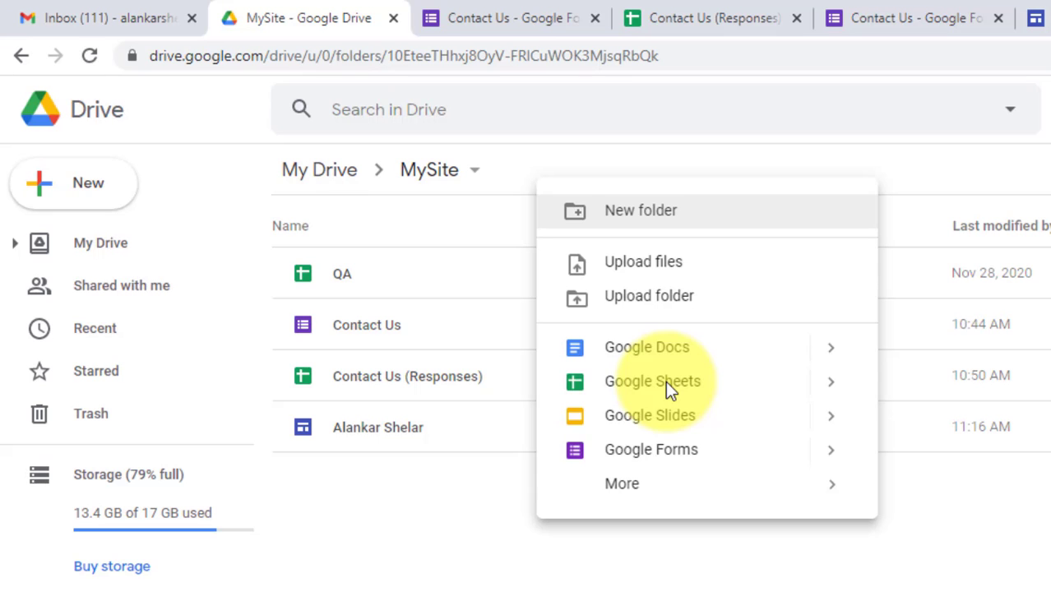
mouse_move(828, 383)
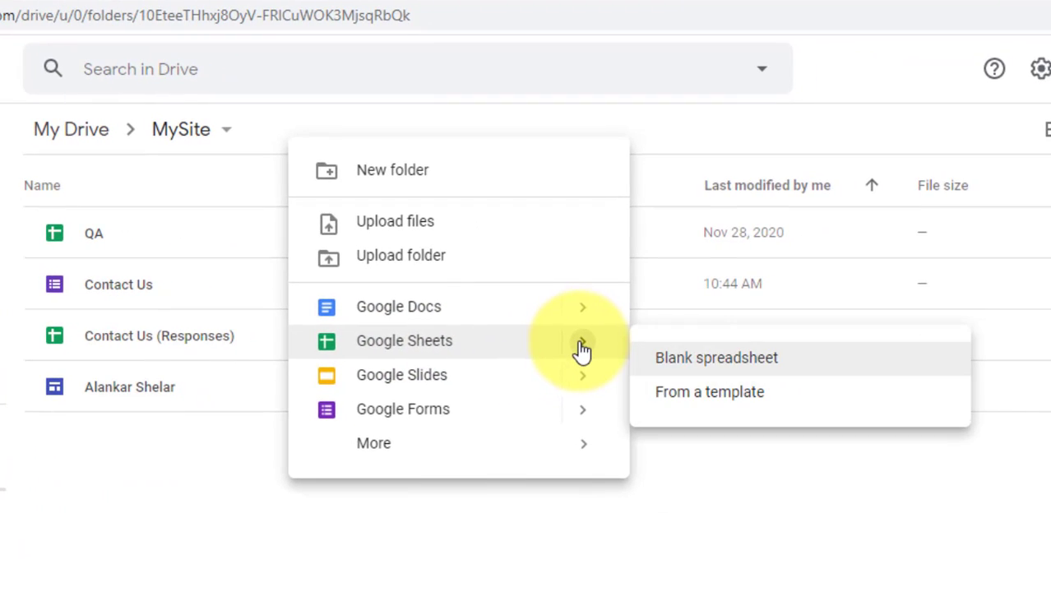
click(725, 370)
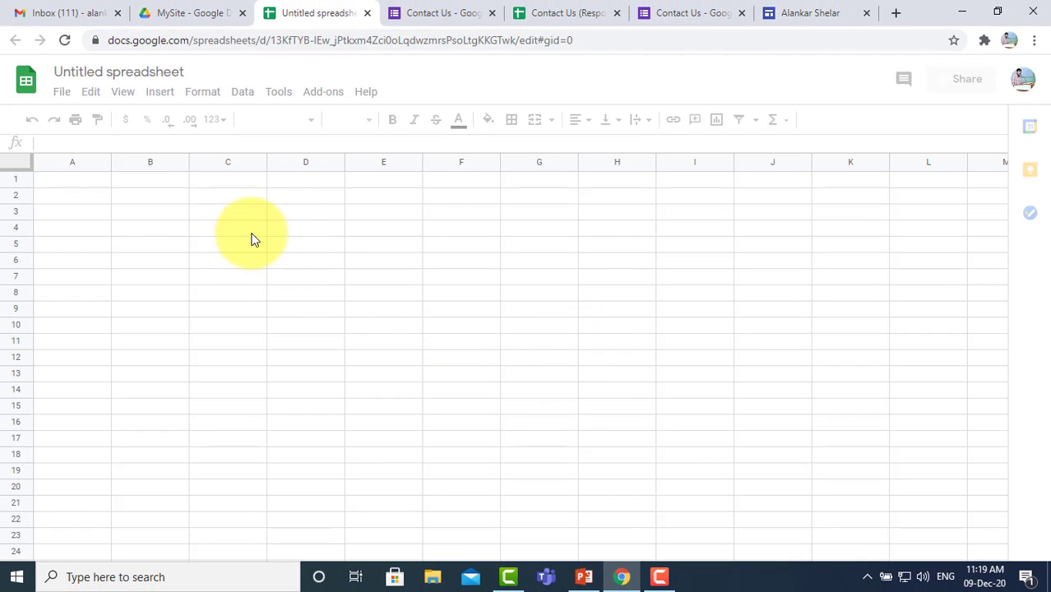
Step: Enter the headings QA in C4 and Marks in D4
click(204, 234)
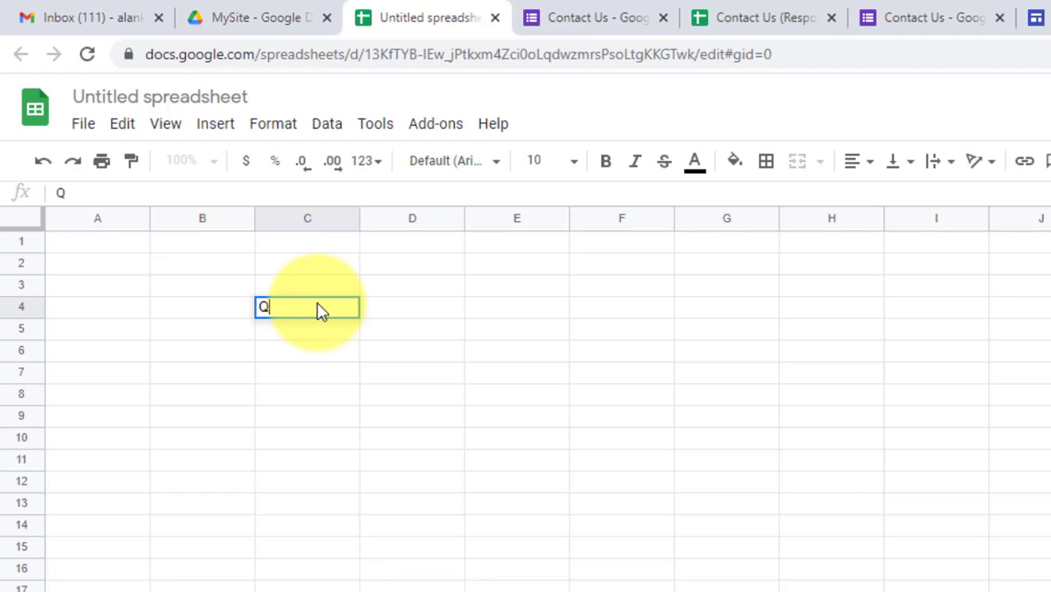
click(402, 311)
text(MArks)
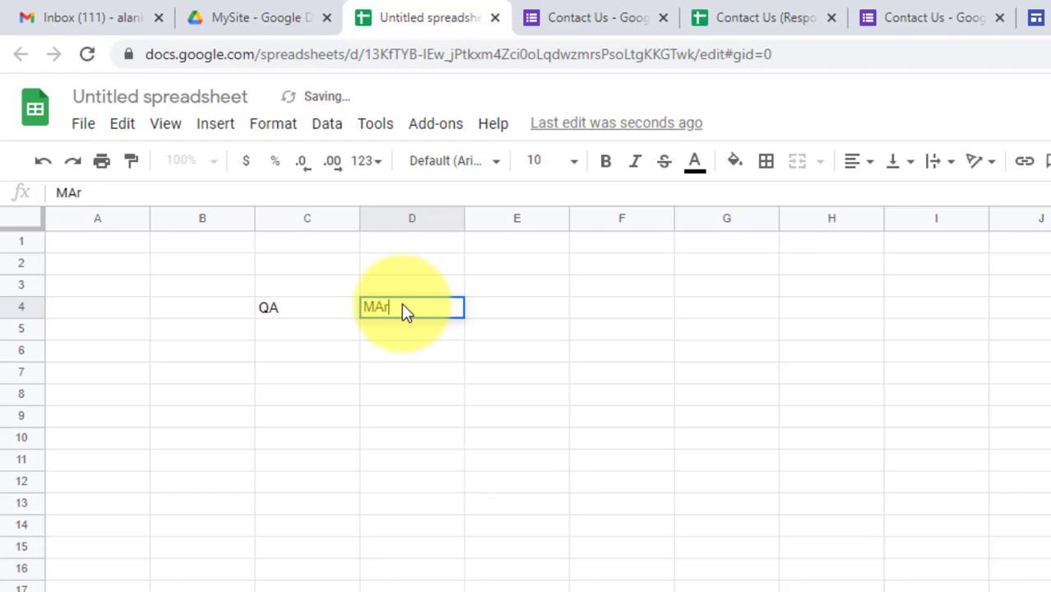
key(BackSpace)
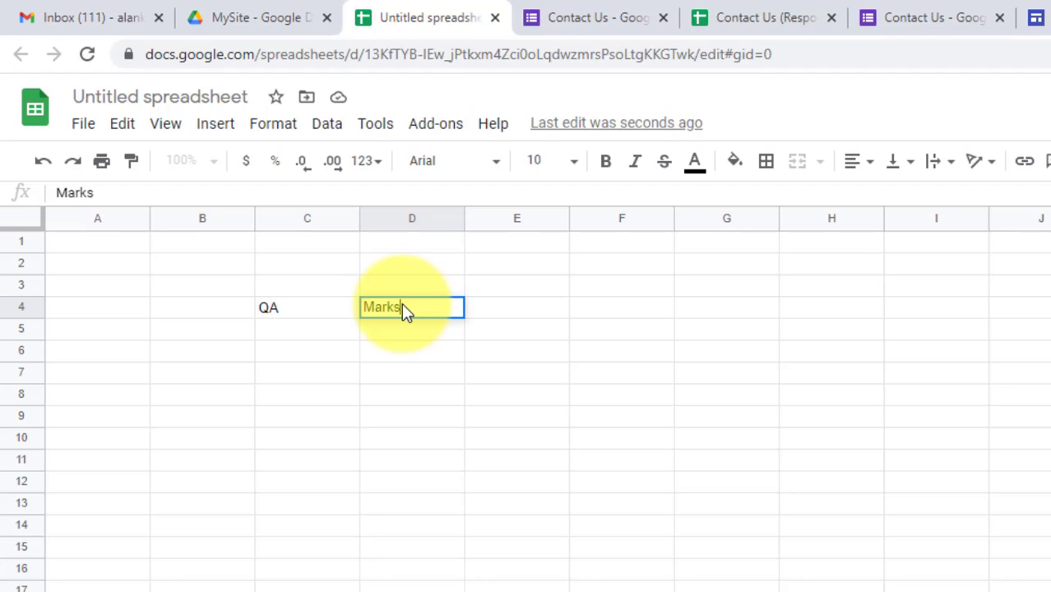
click(293, 313)
Step: List the qualifications SSC, HSC, BE and ME under QA in C5:C8
click(306, 333)
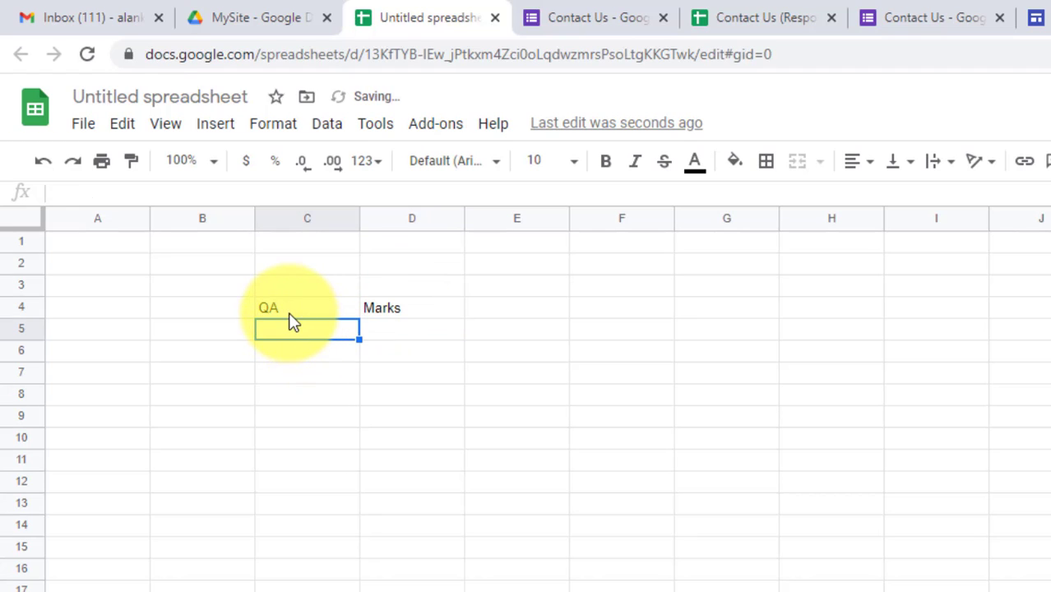
click(288, 311)
click(293, 333)
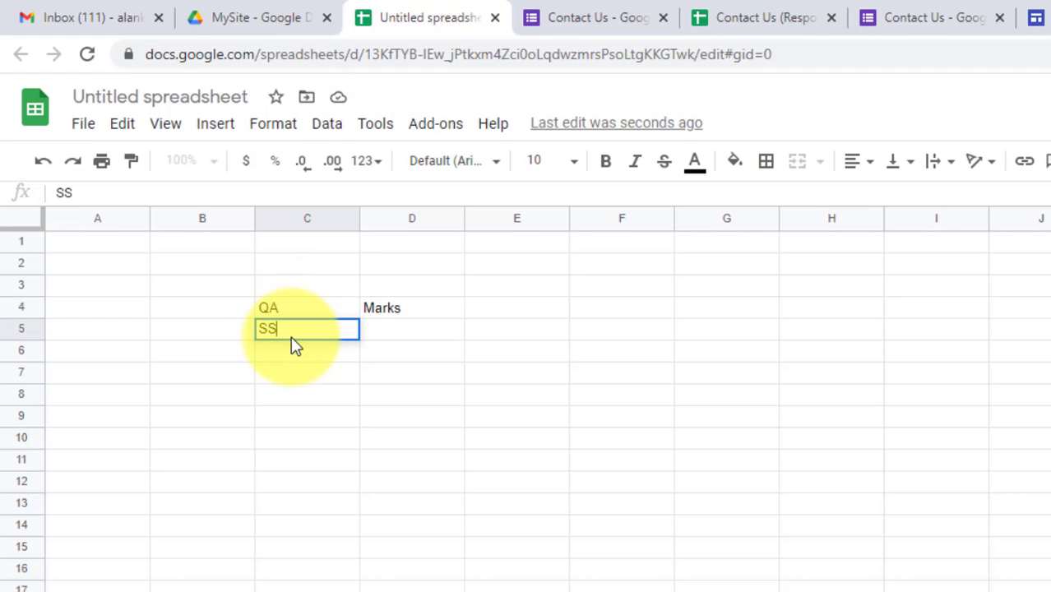
click(290, 349)
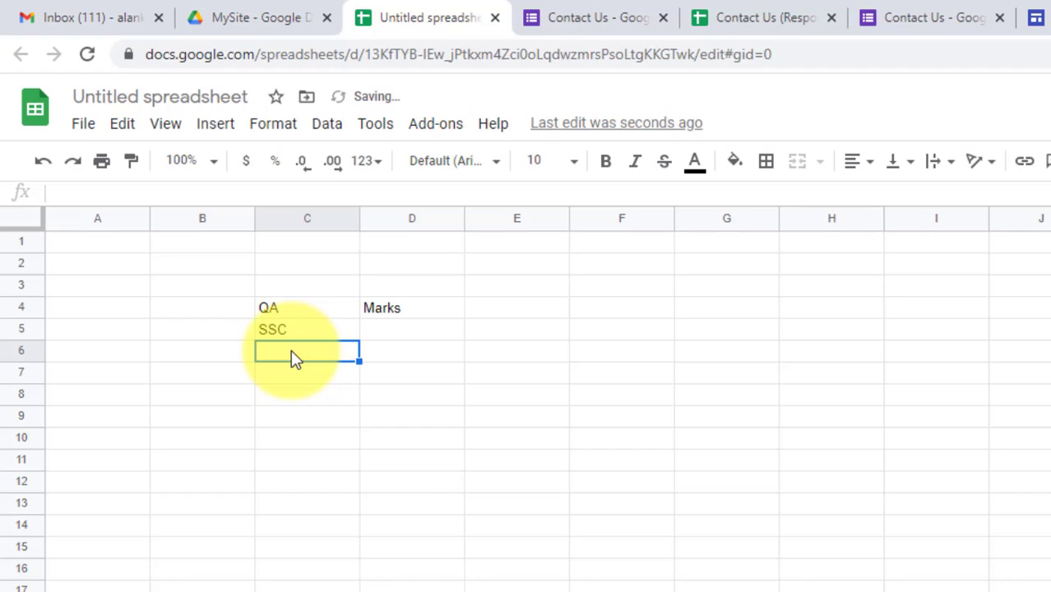
text(HSC)
click(297, 374)
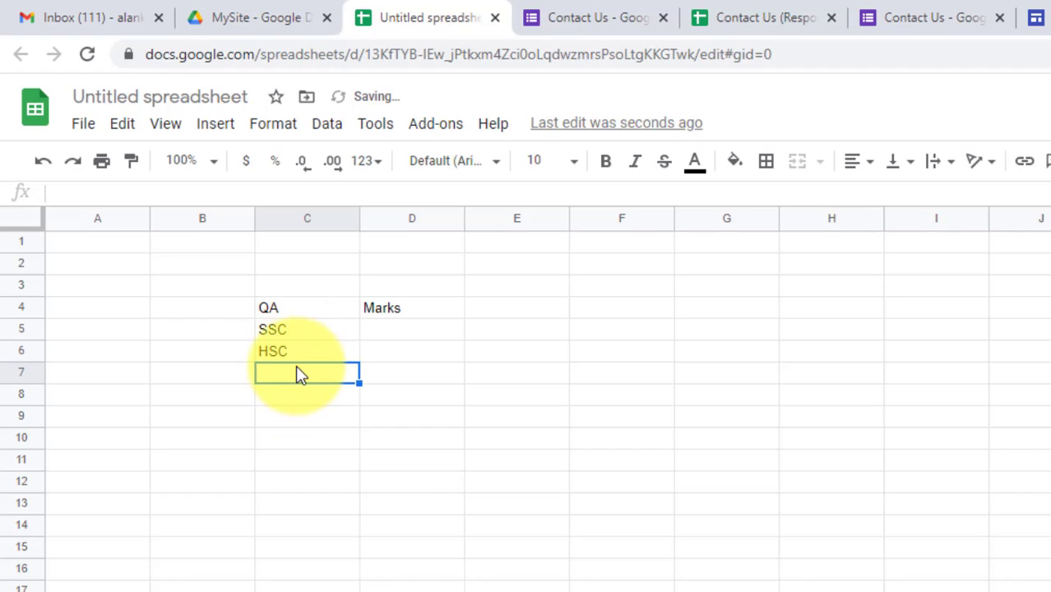
text(BE)
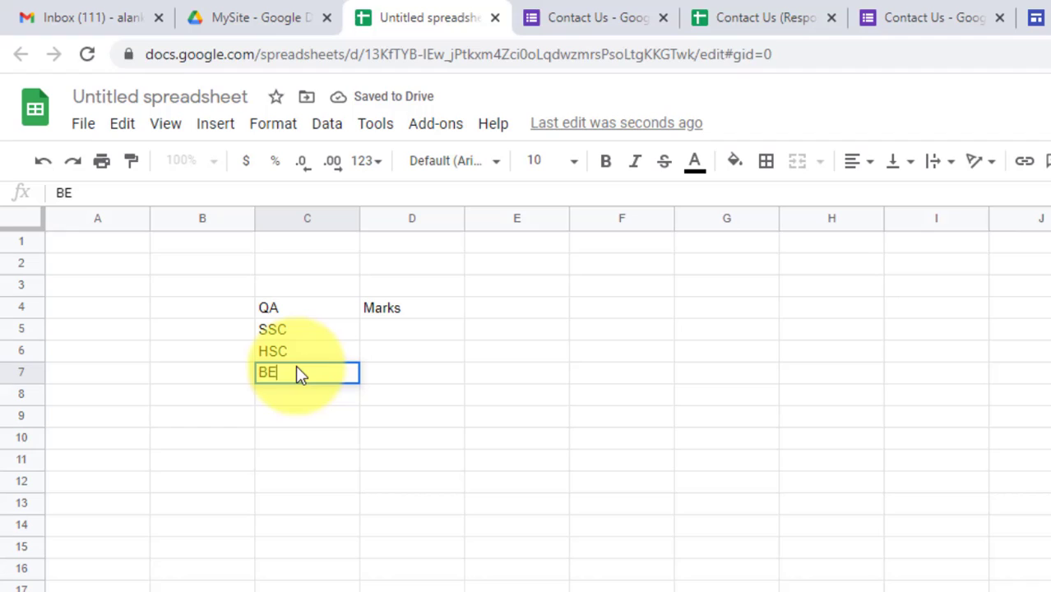
click(278, 397)
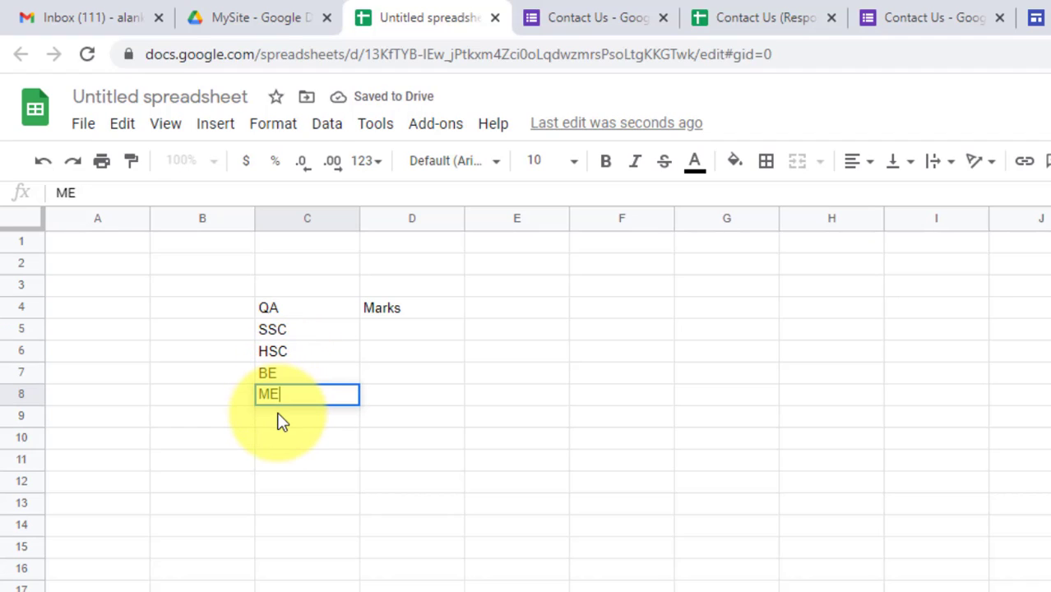
click(278, 418)
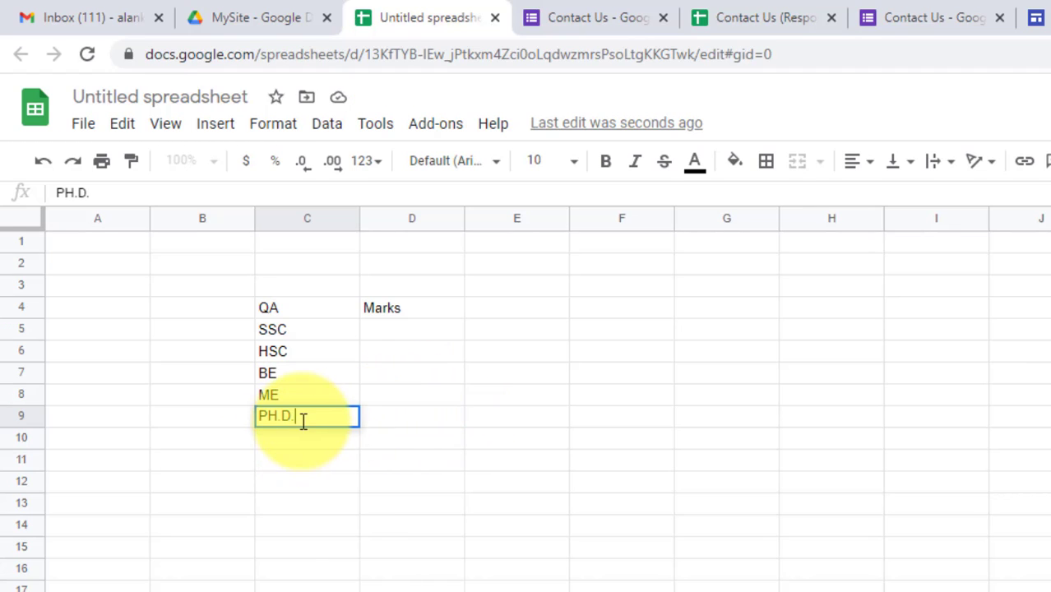
click(383, 332)
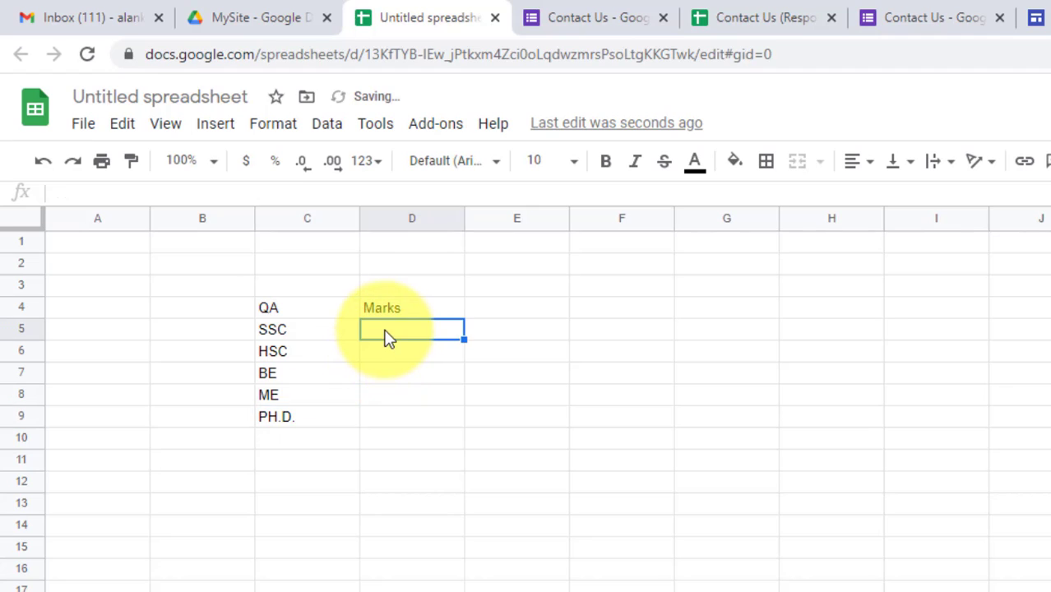
click(292, 426)
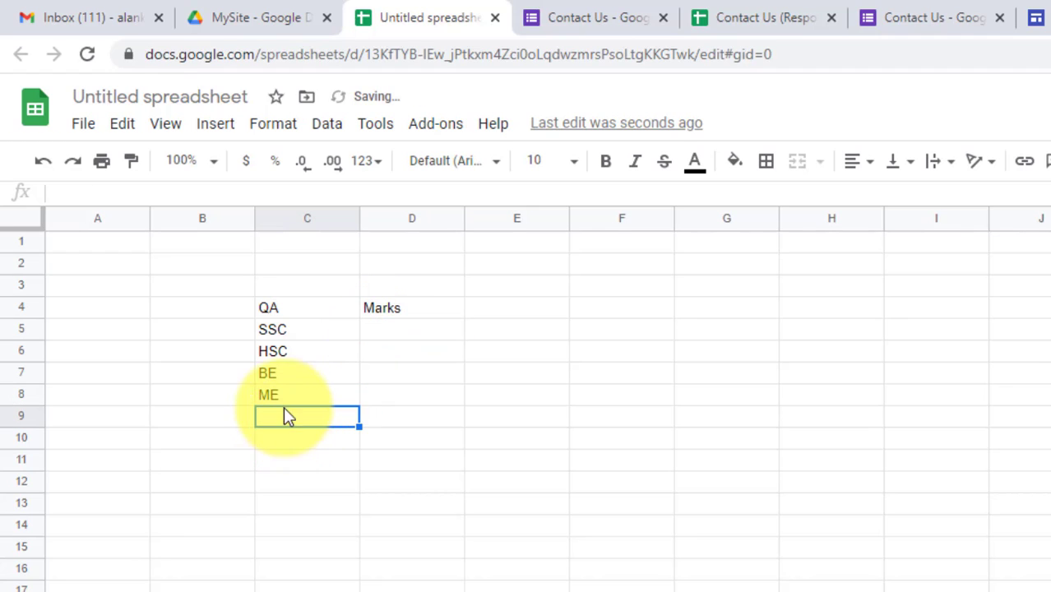
Step: Enter the marks 80, 85, 75 and 72 in D5:D8
click(415, 339)
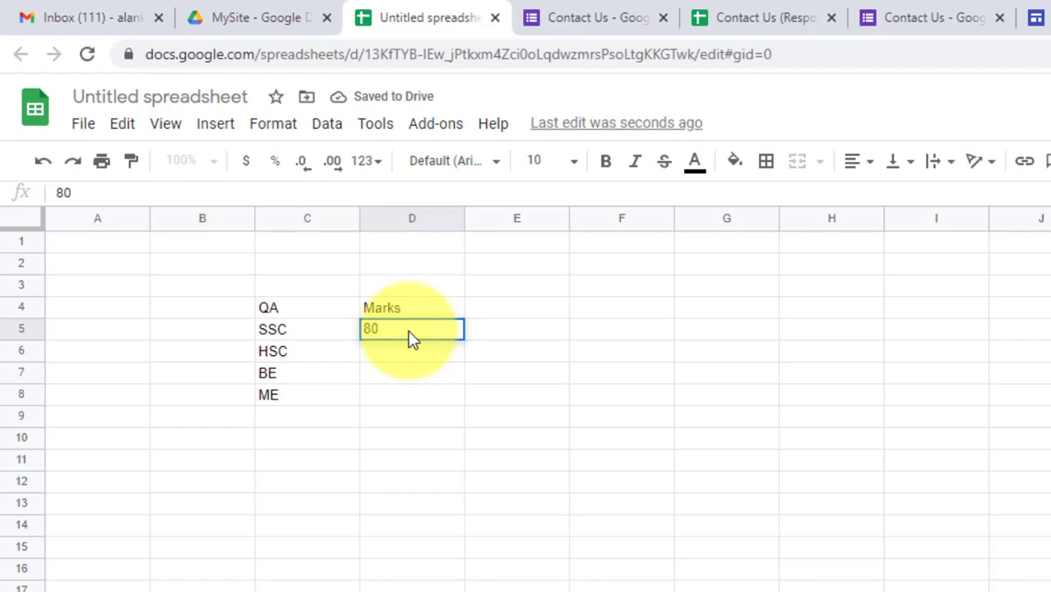
click(405, 360)
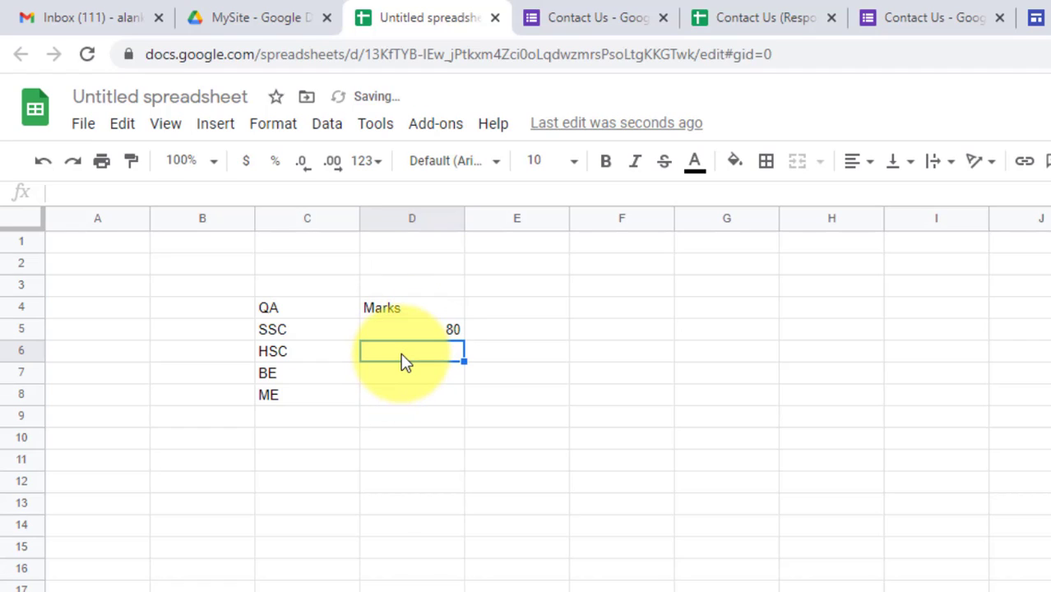
text(85)
click(418, 370)
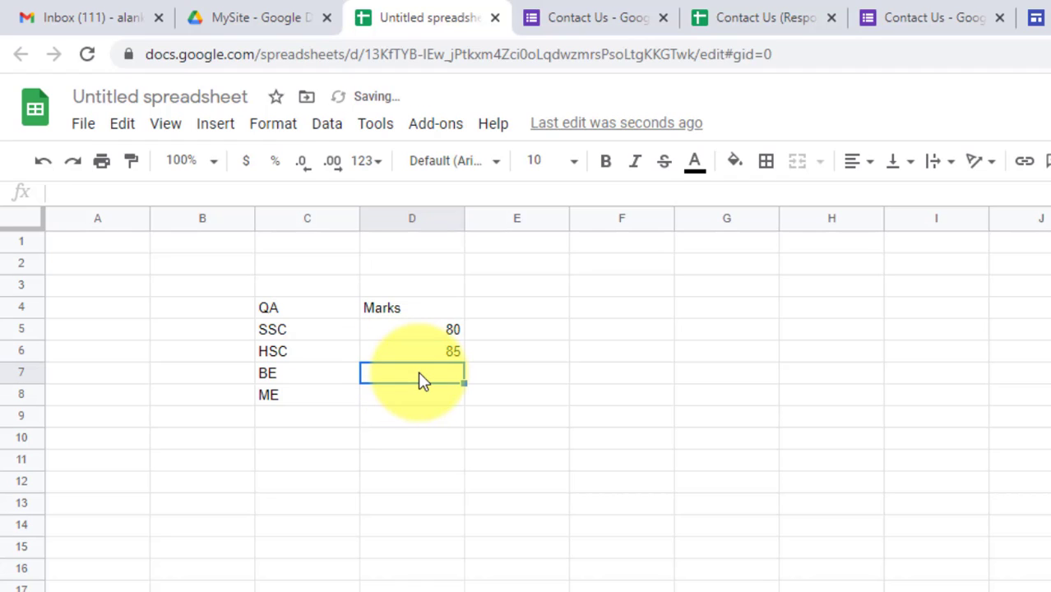
text(75)
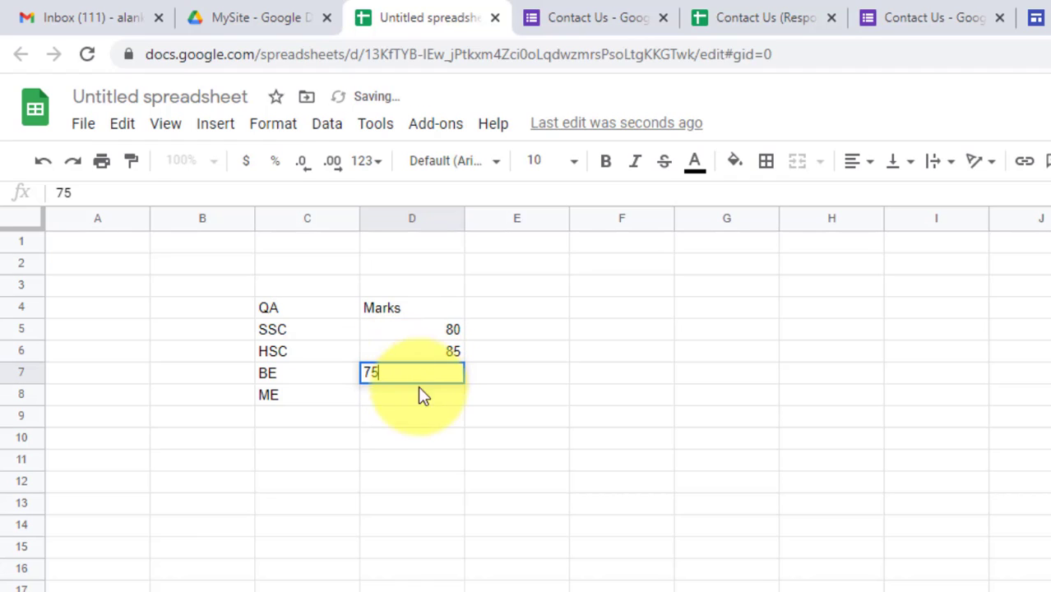
click(416, 400)
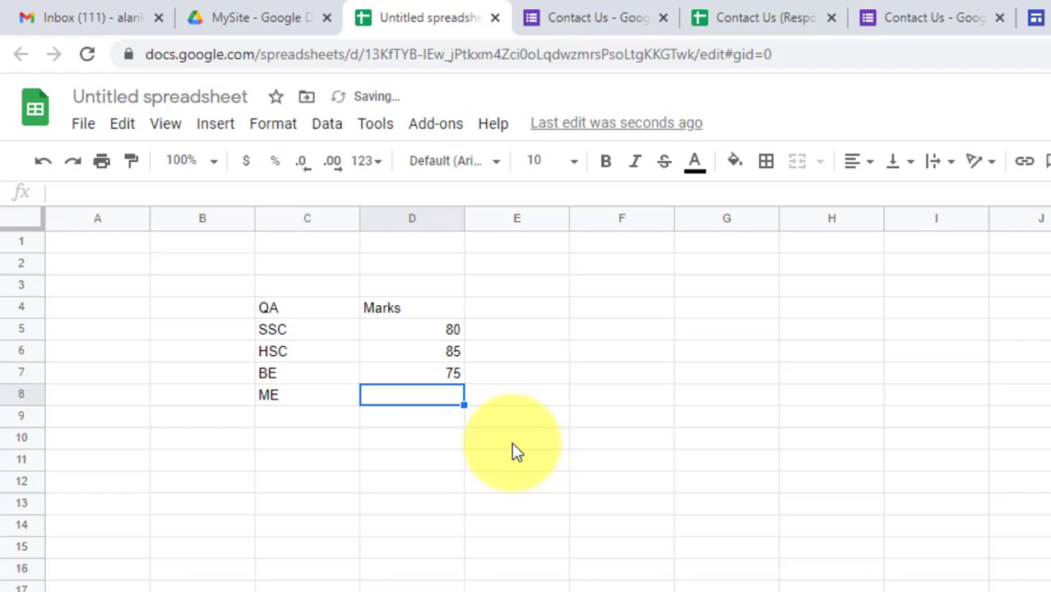
text(72)
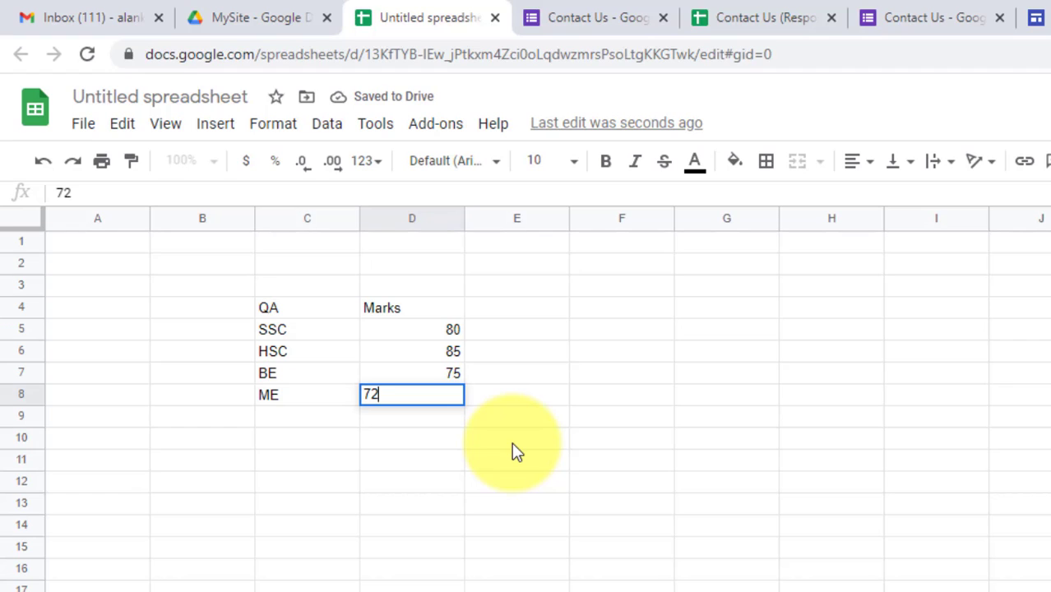
click(512, 445)
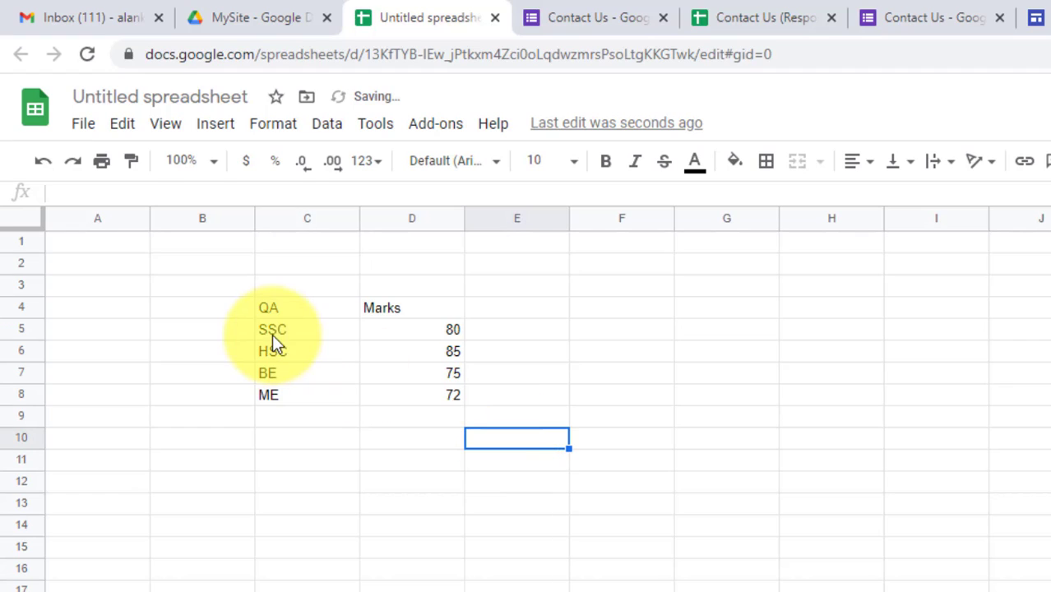
Step: Apply All borders to the table range C4:D8
drag(270, 311, 280, 397)
drag(365, 413, 454, 409)
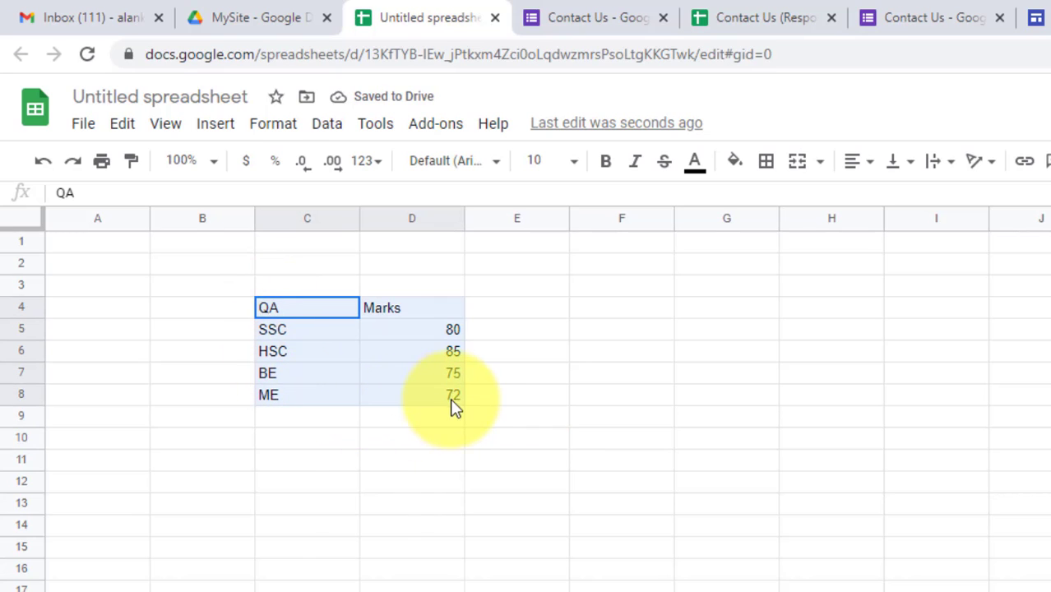
click(765, 162)
click(773, 204)
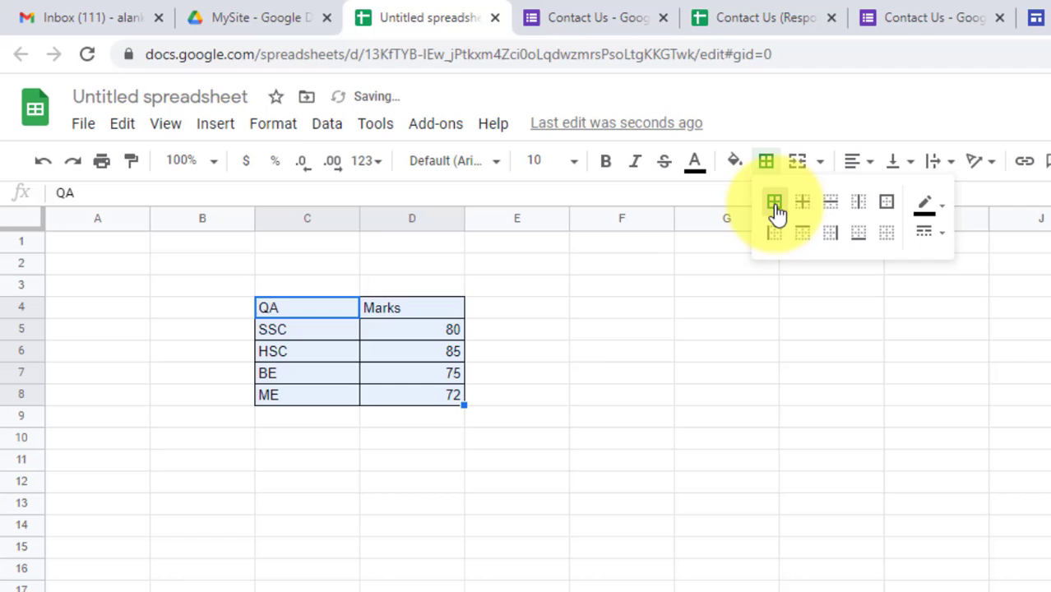
click(583, 311)
Step: Reselect the whole table C4:D8 and bring up the Insert menu
drag(289, 310, 445, 315)
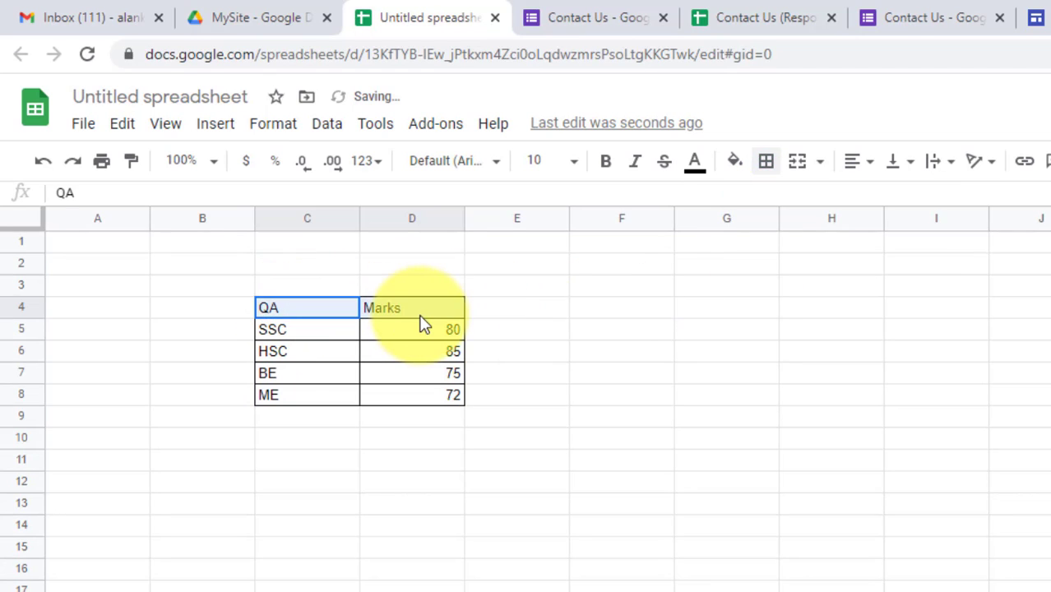
click(556, 381)
drag(298, 313, 429, 403)
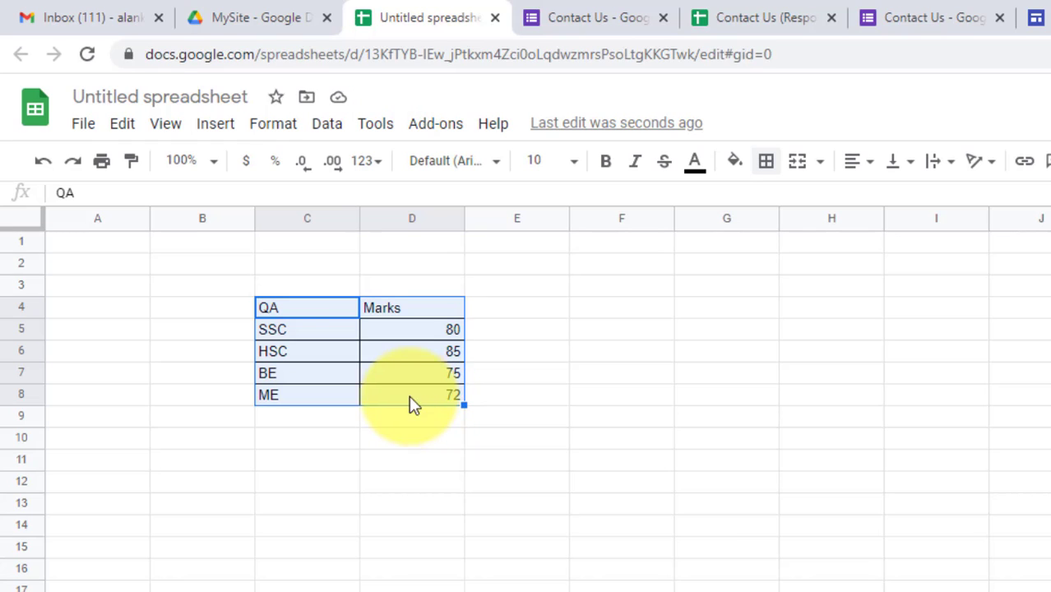
click(213, 127)
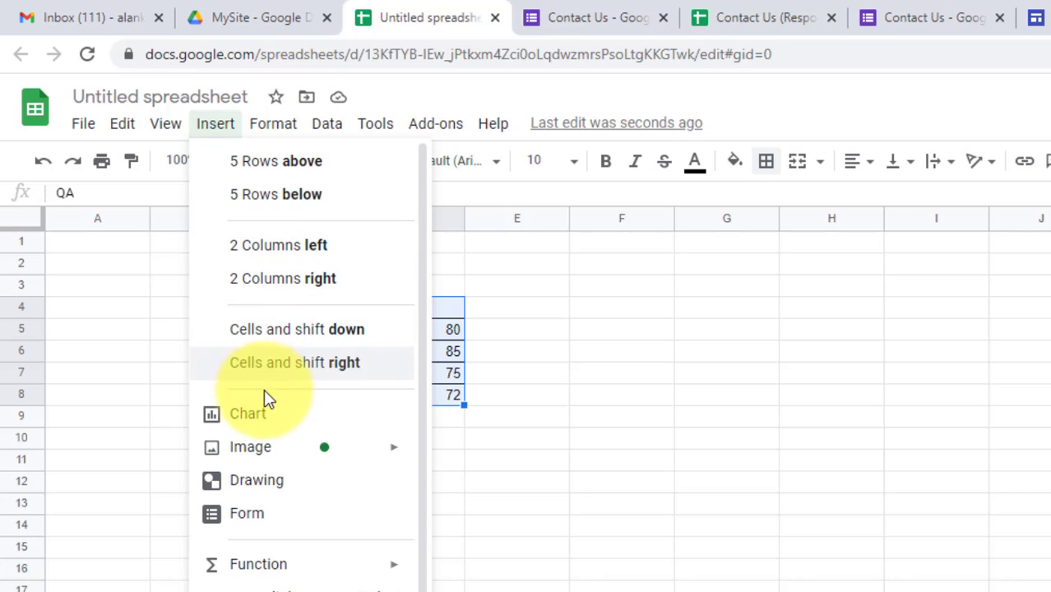
Step: Insert a chart from C4:D8 and change its type from pie to column chart
click(263, 421)
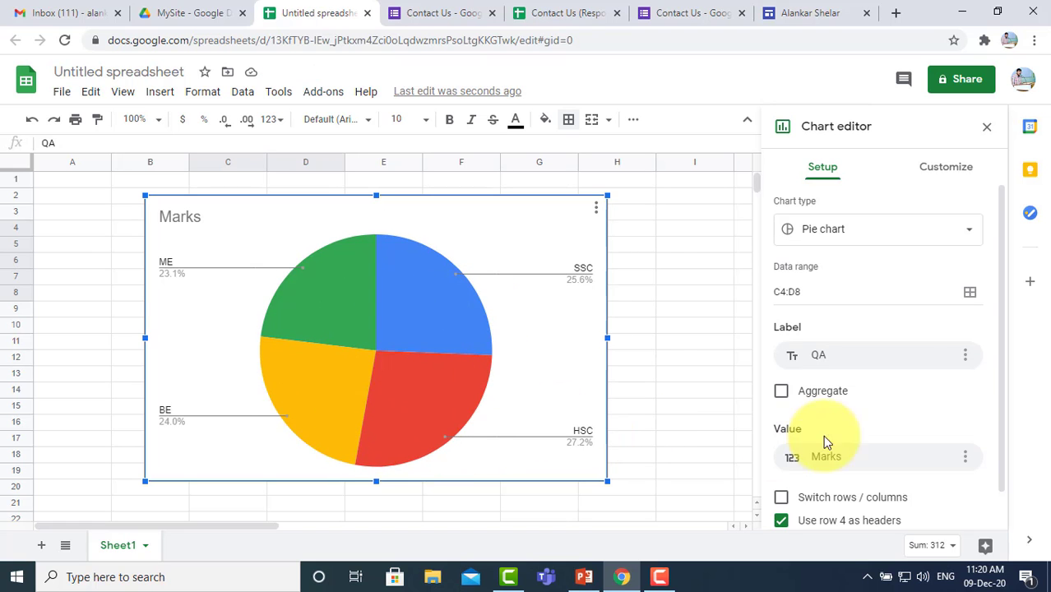
click(919, 234)
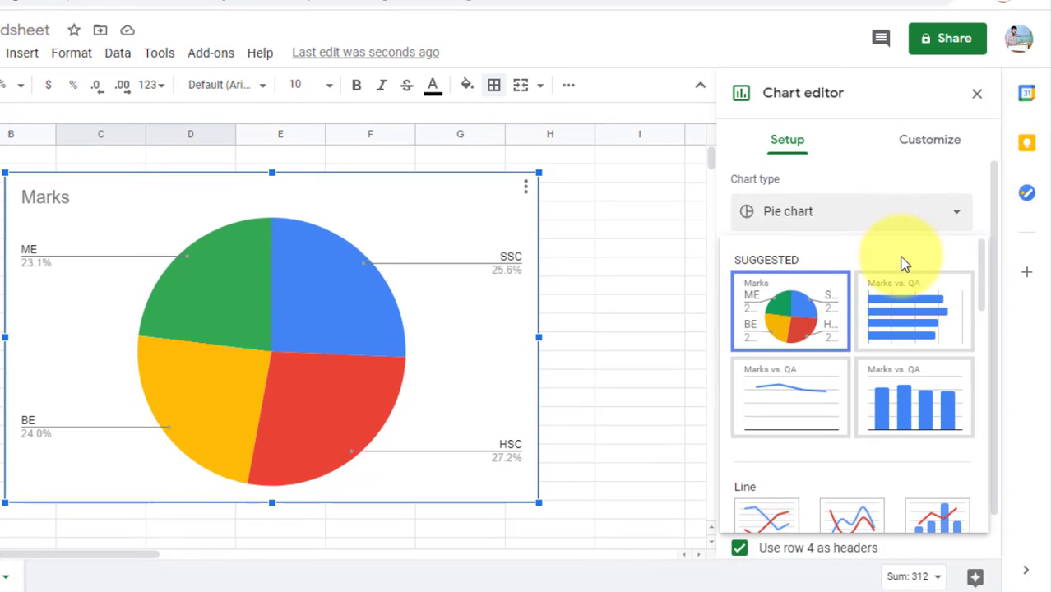
click(815, 403)
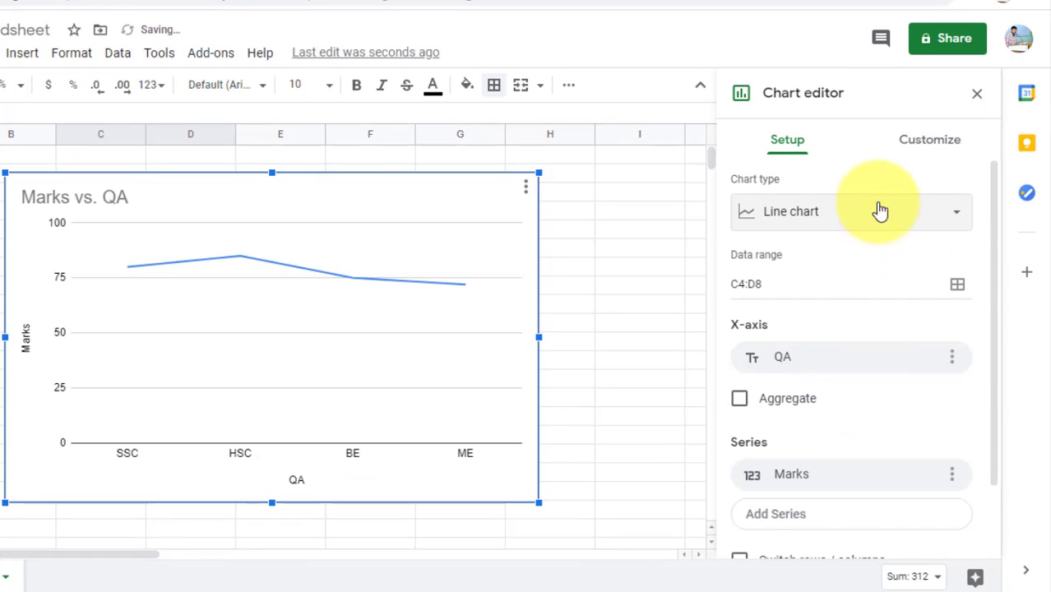
click(882, 212)
click(914, 406)
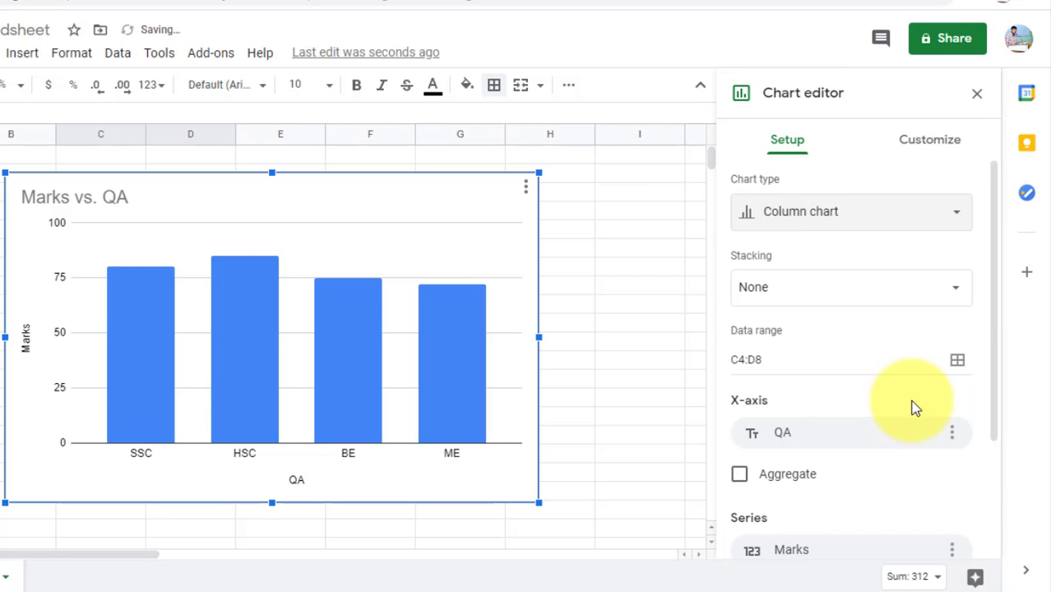
scroll(861, 416, down, 2)
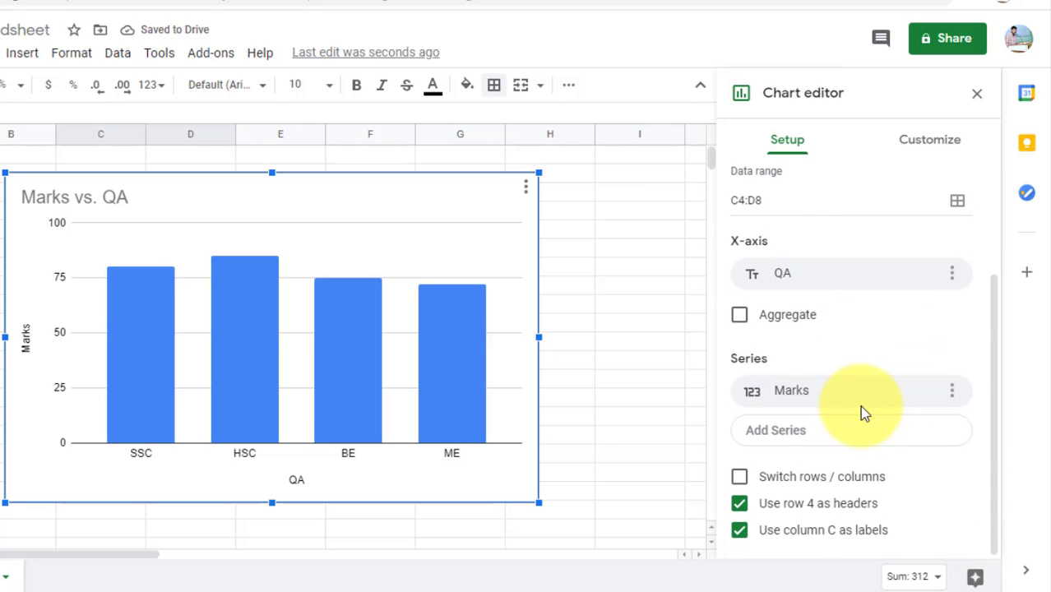
scroll(847, 460, up, 2)
Step: In the chart style settings, make the chart 3D with a red border
click(929, 141)
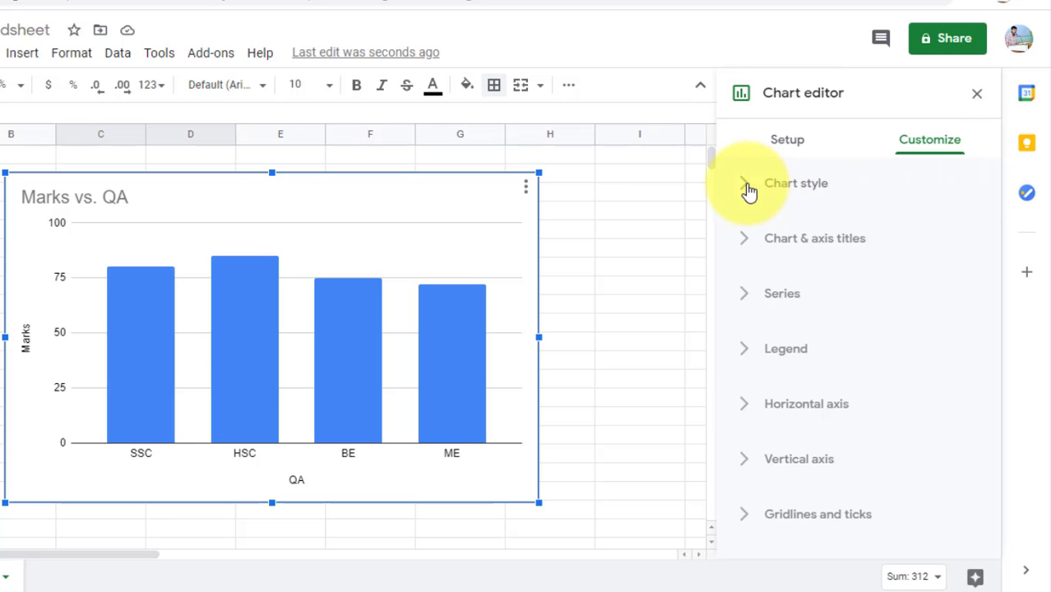
click(746, 186)
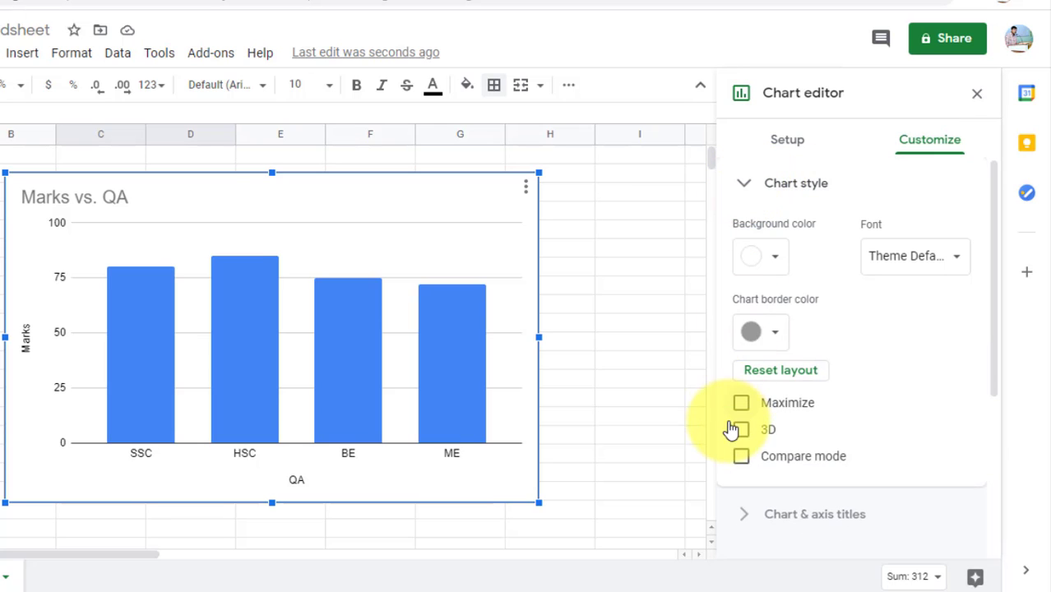
click(740, 429)
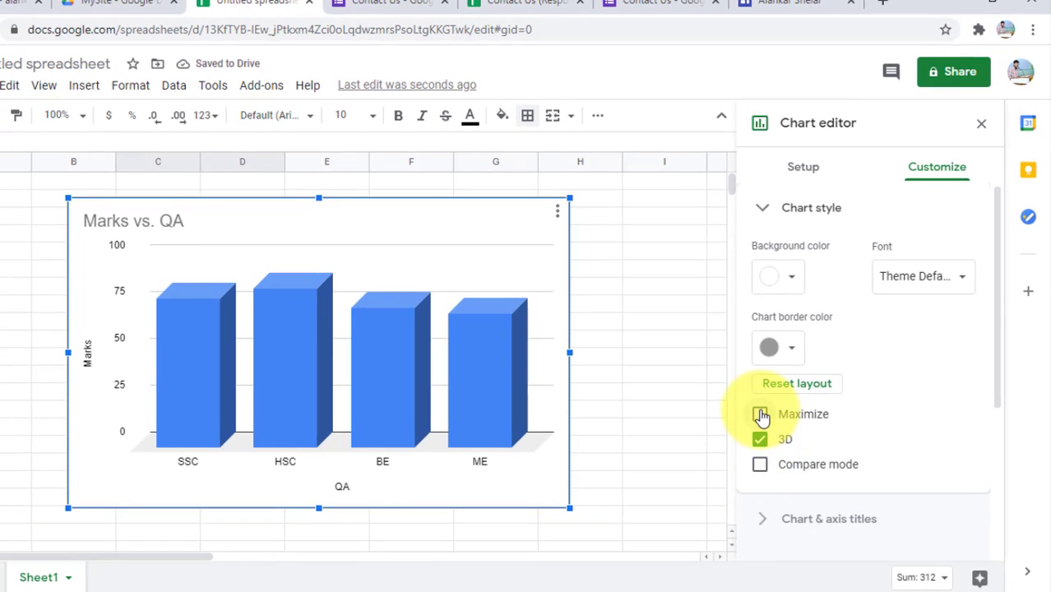
click(760, 415)
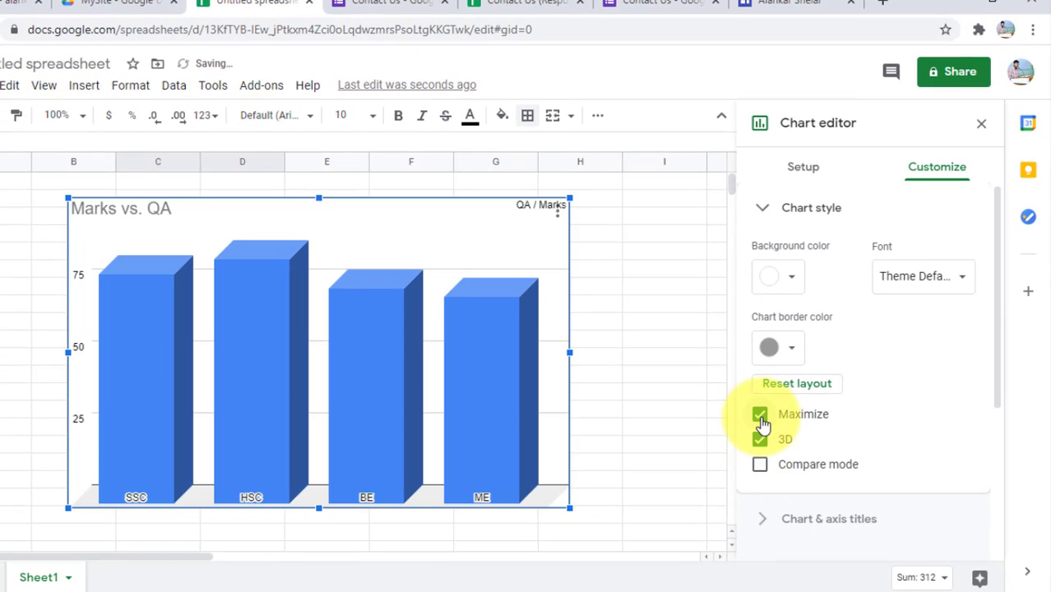
click(761, 416)
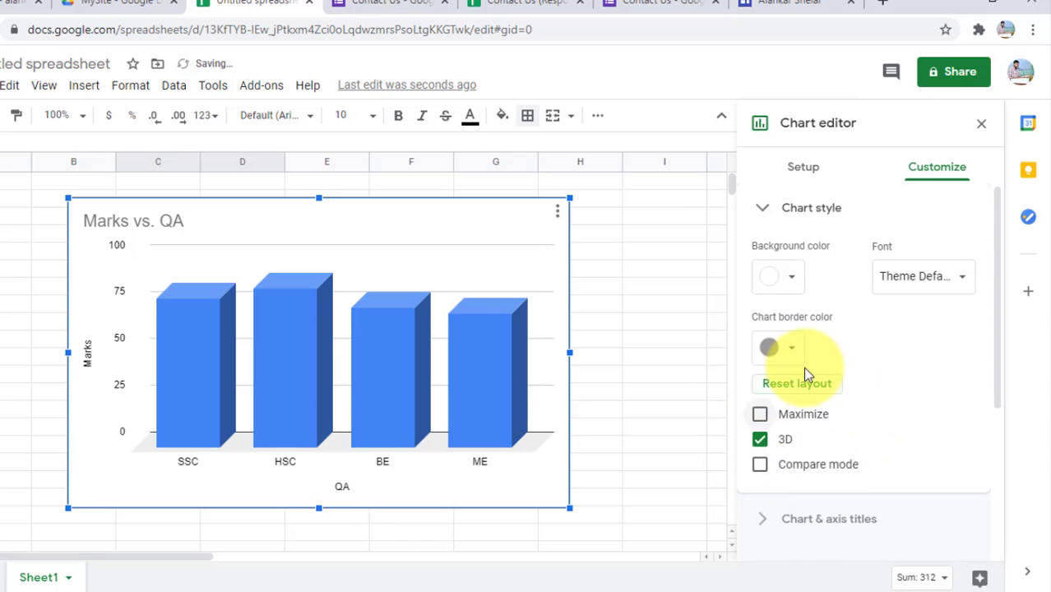
click(790, 354)
click(787, 428)
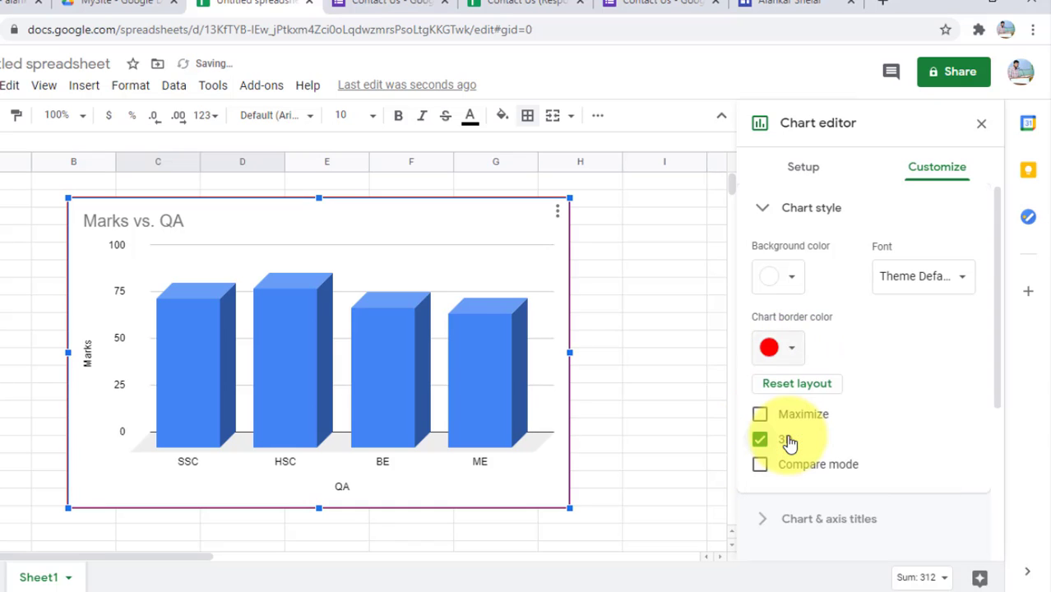
Step: Give the chart a light grey background and Verdana font, then close the editor
click(792, 285)
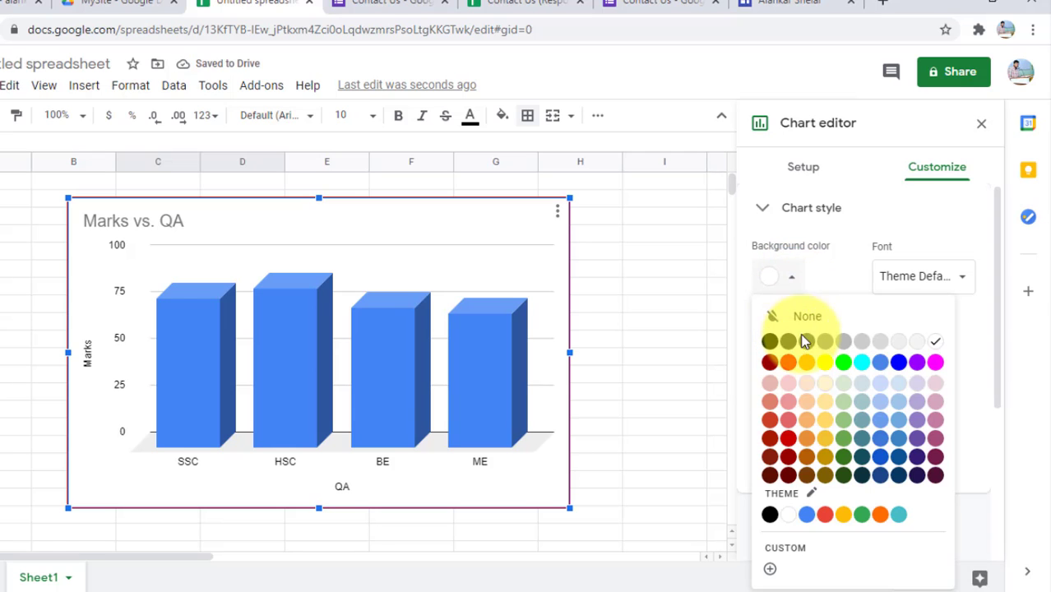
click(826, 368)
click(794, 288)
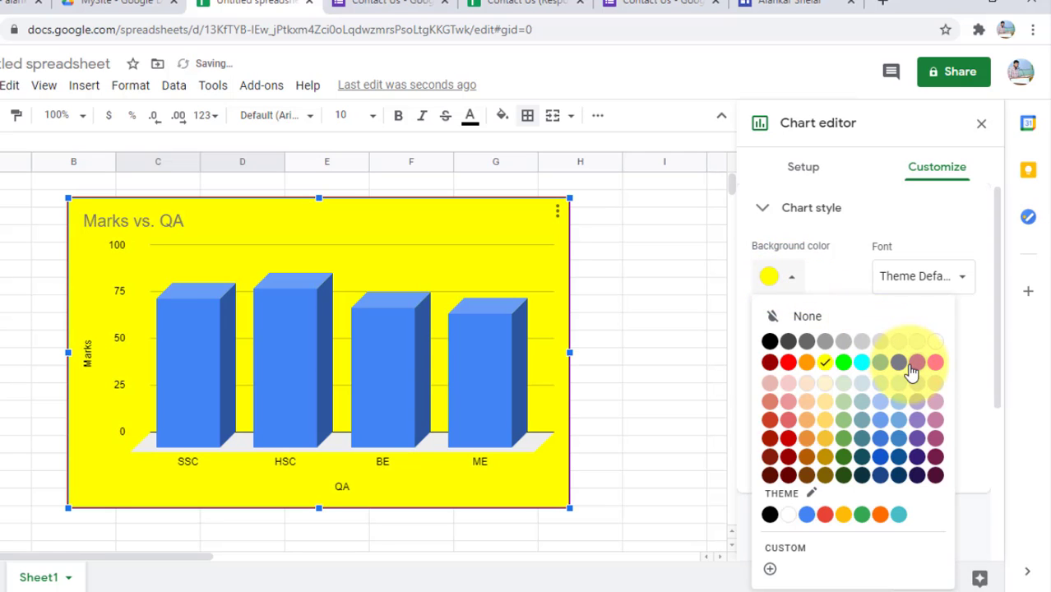
click(915, 365)
click(794, 281)
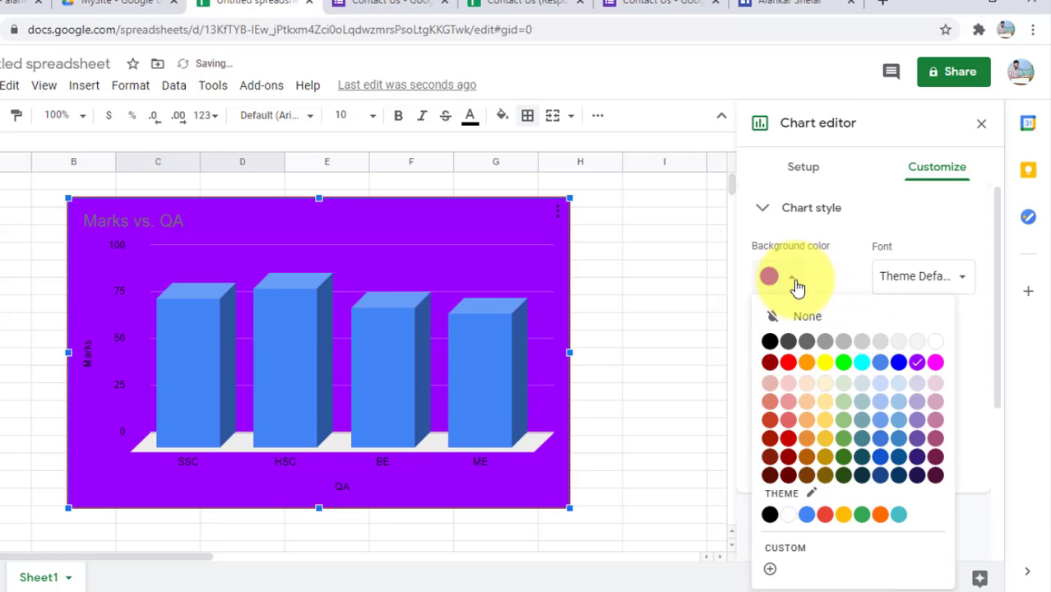
click(899, 342)
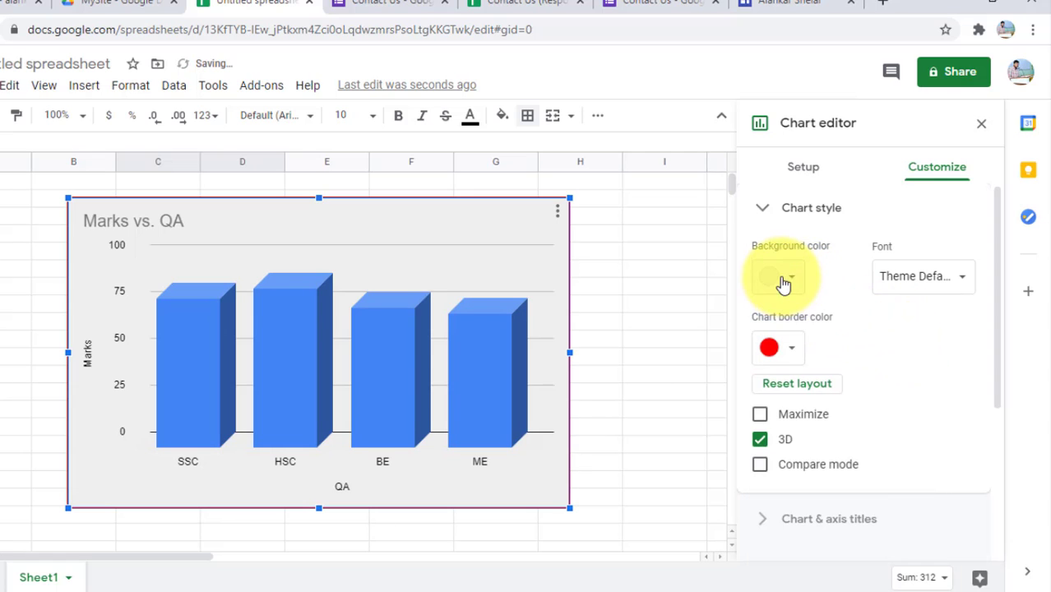
click(952, 284)
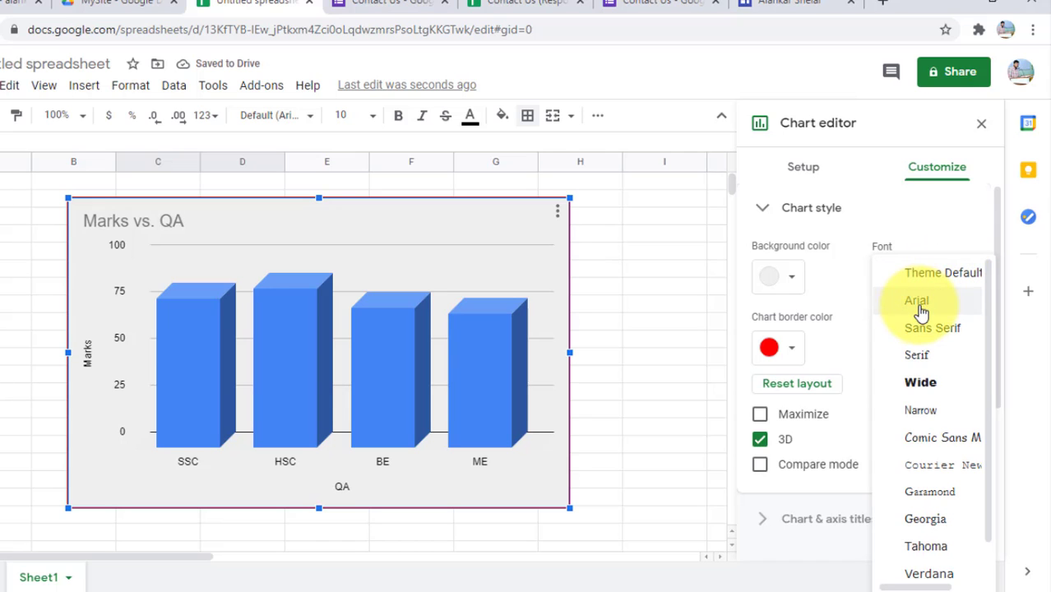
click(925, 574)
scroll(855, 442, down, 3)
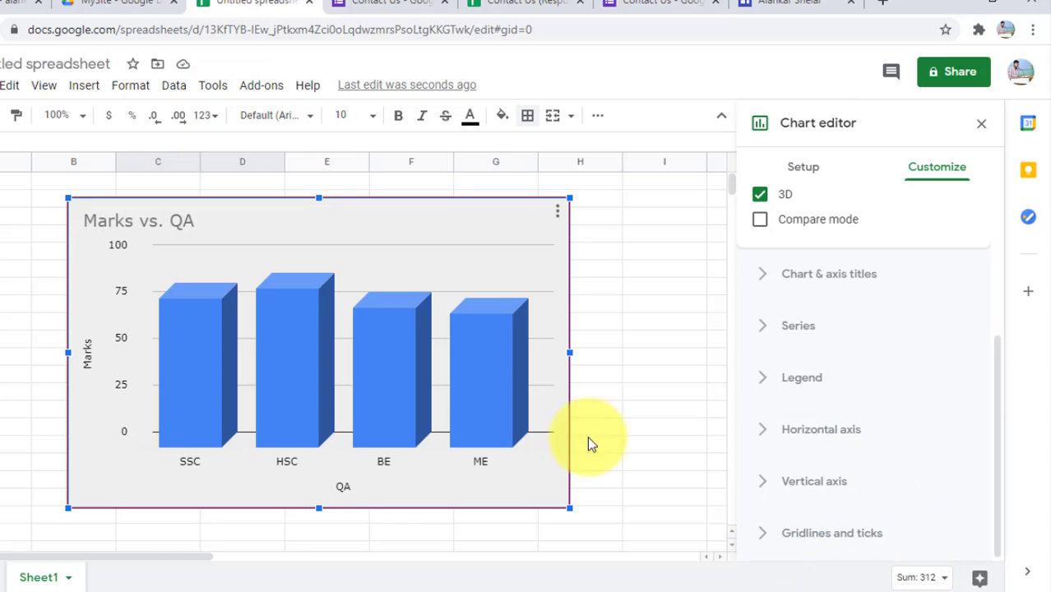
click(596, 288)
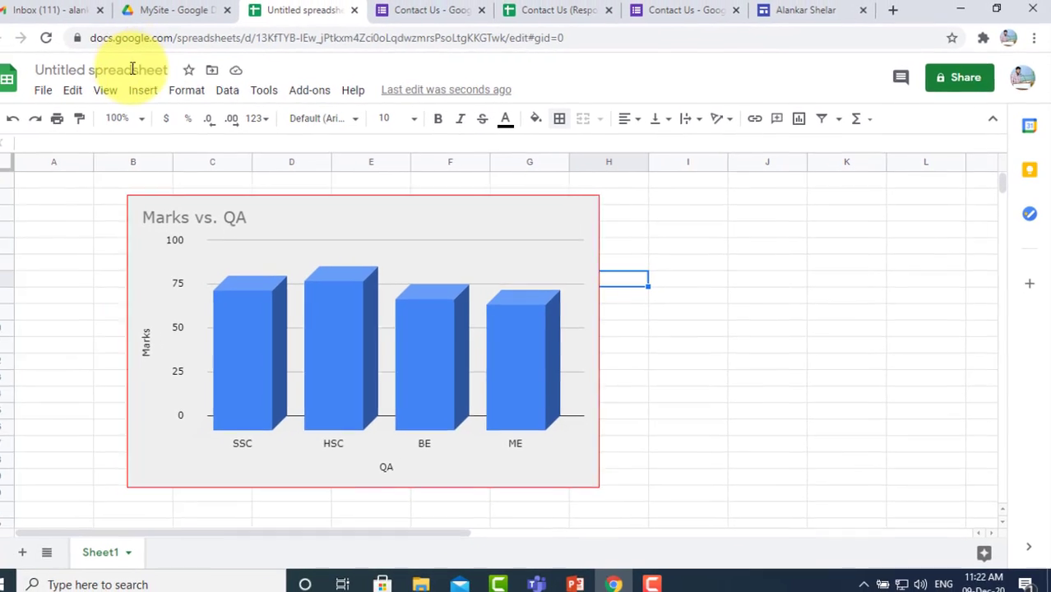
Step: Rename the spreadsheet from 'Untitled spreadsheet' to 'Qualification Chart'
click(72, 63)
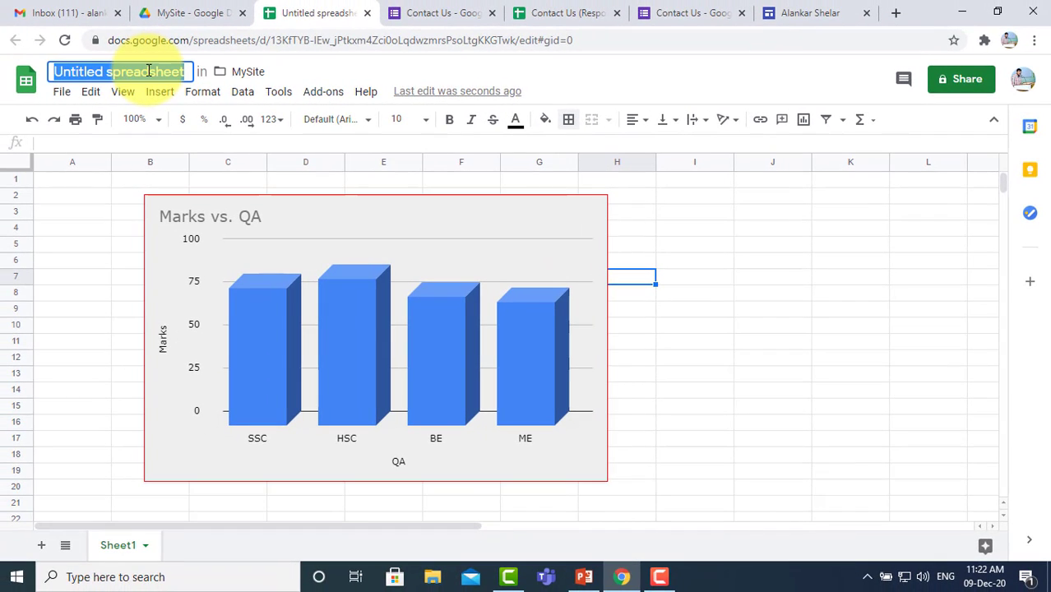
text(Qualifi)
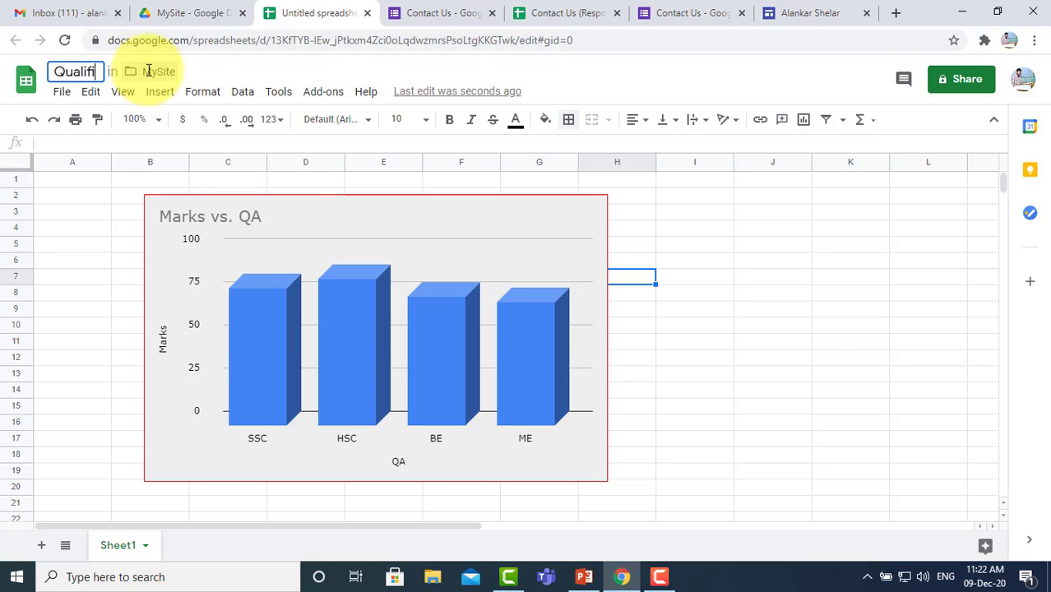
text(cation)
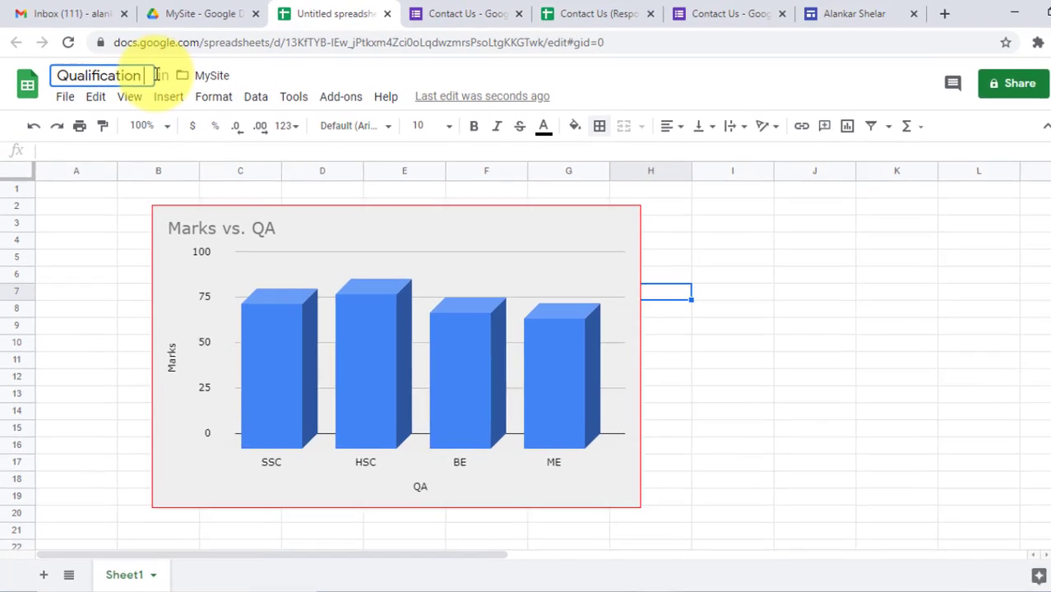
text( Chart)
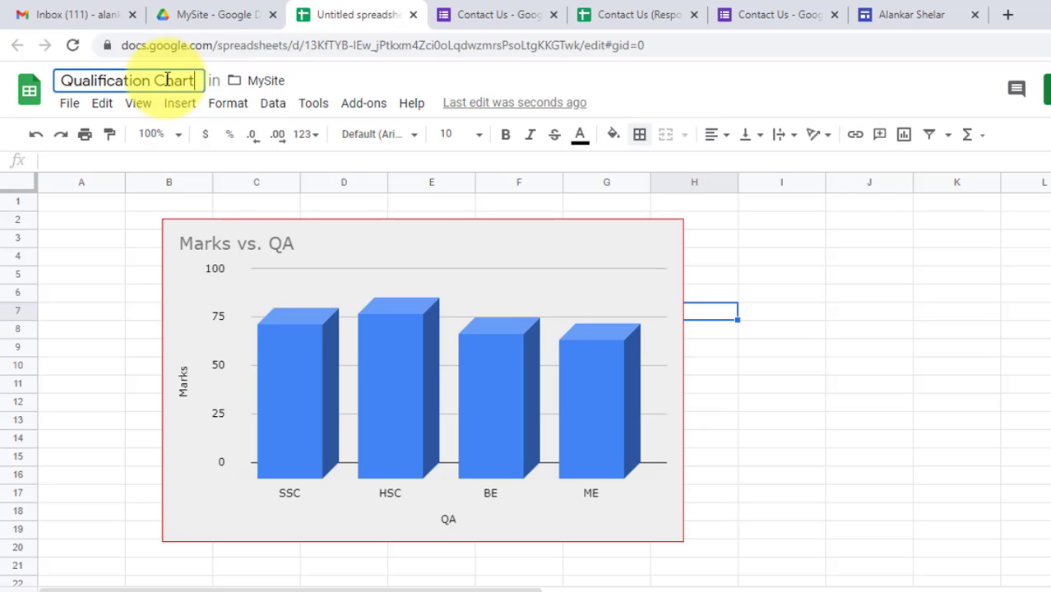
click(870, 335)
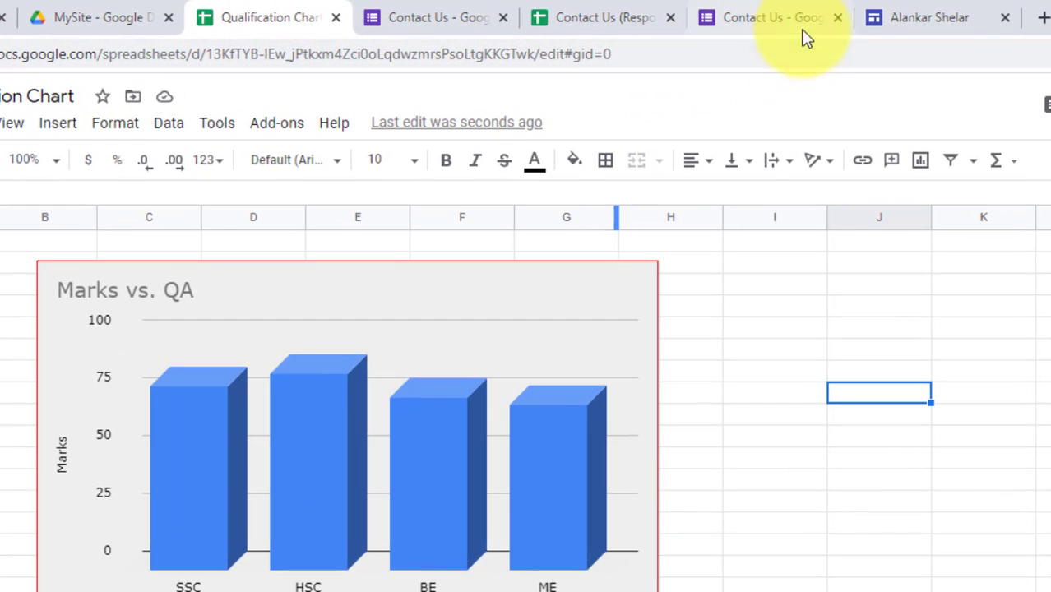
Step: Back in the Sites editor, dismiss the chart picker and add a 'Qualification Chart' text box
click(921, 18)
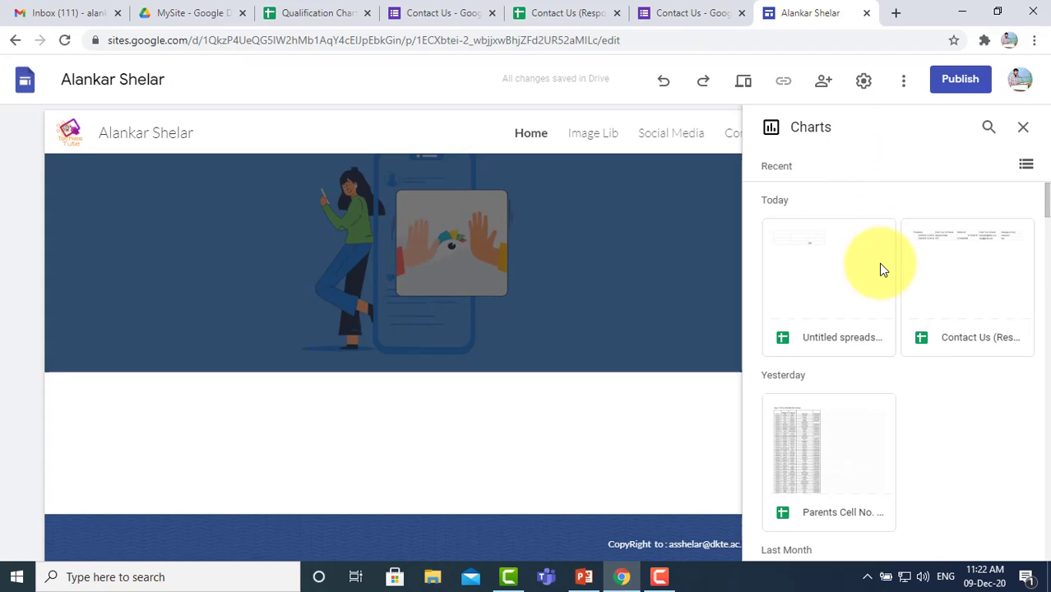
click(1022, 126)
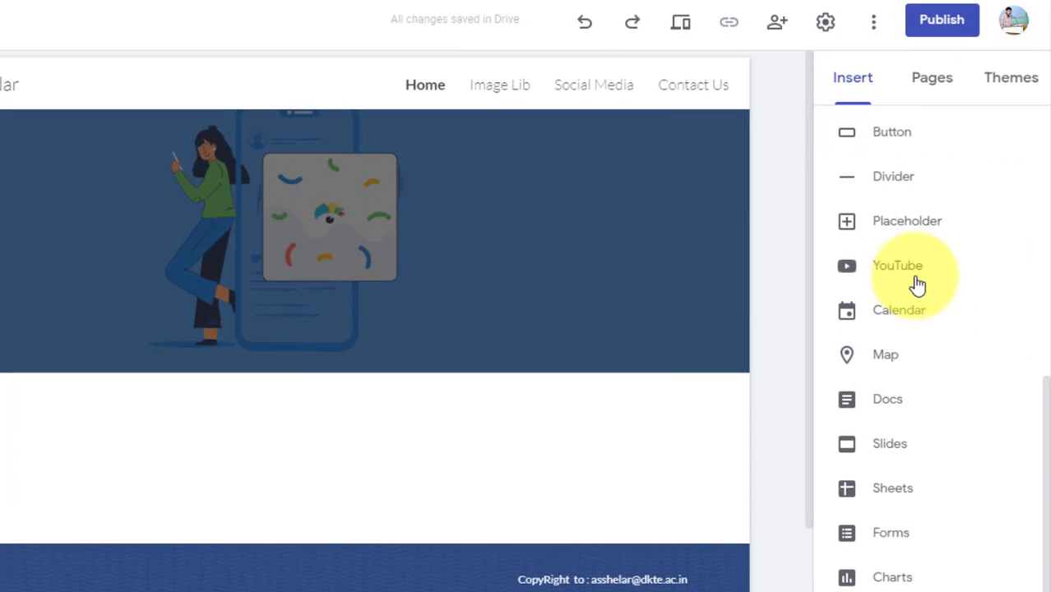
scroll(917, 284, up, 8)
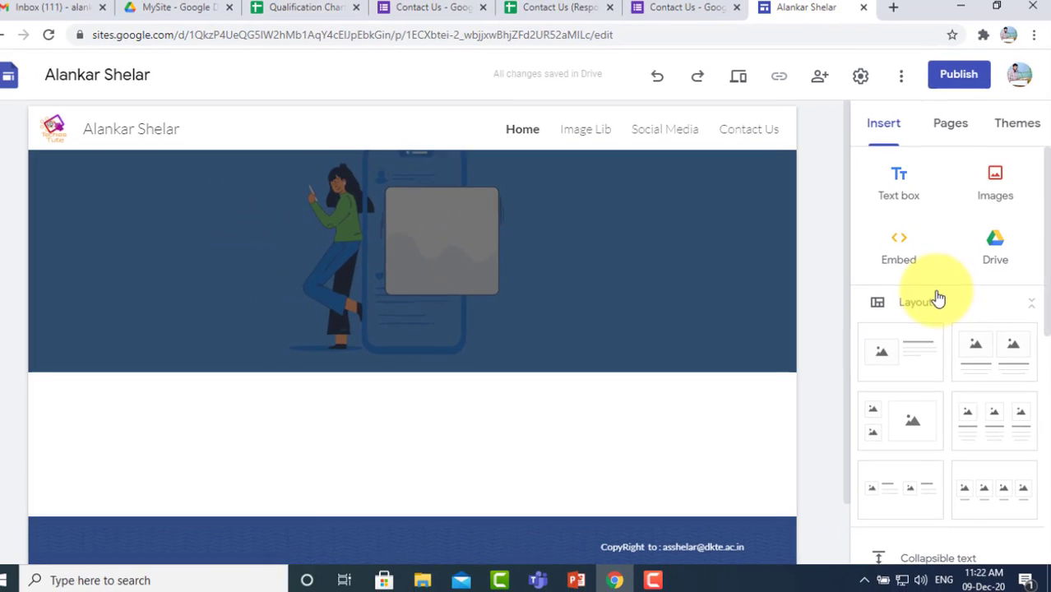
click(897, 189)
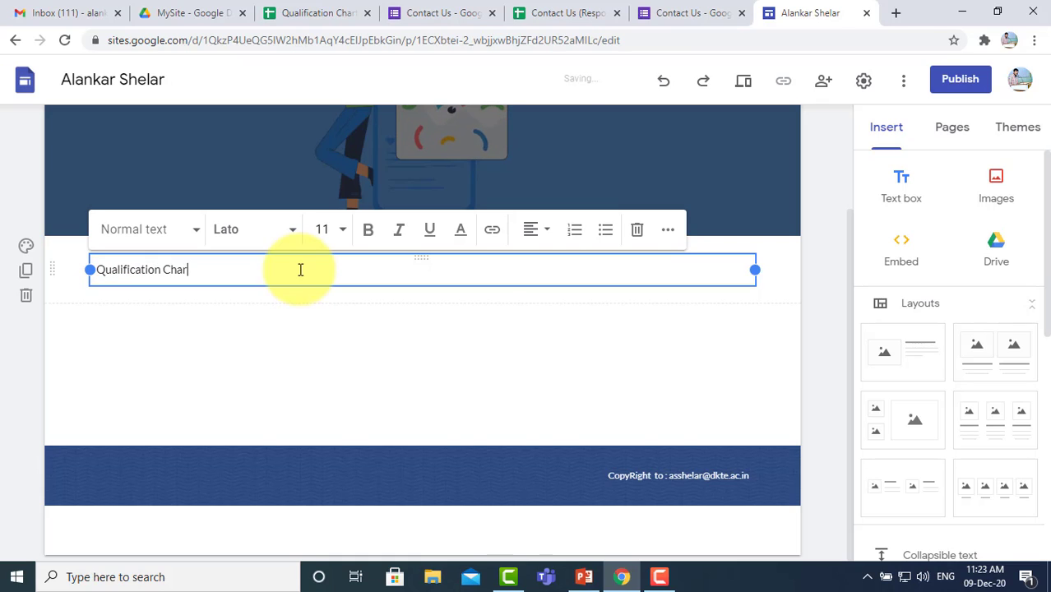
Step: Set the section background to Emphasis 1
click(26, 246)
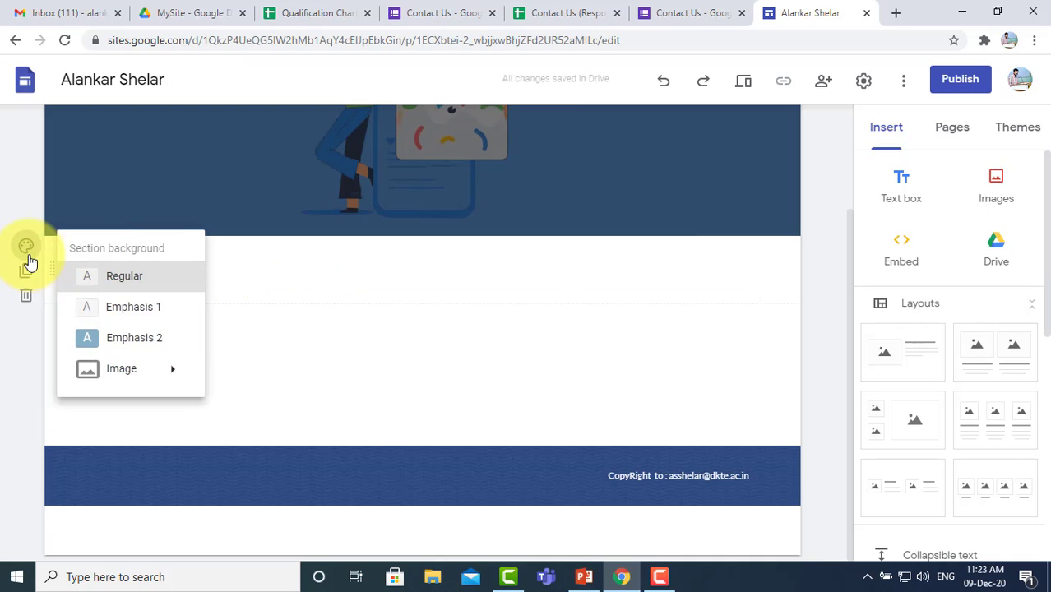
click(113, 340)
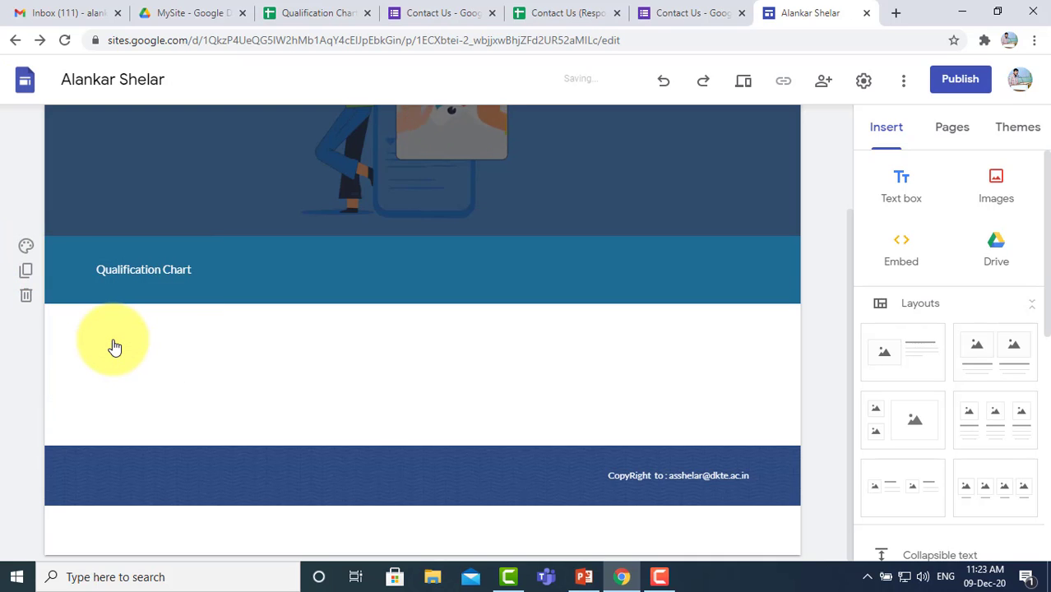
click(29, 249)
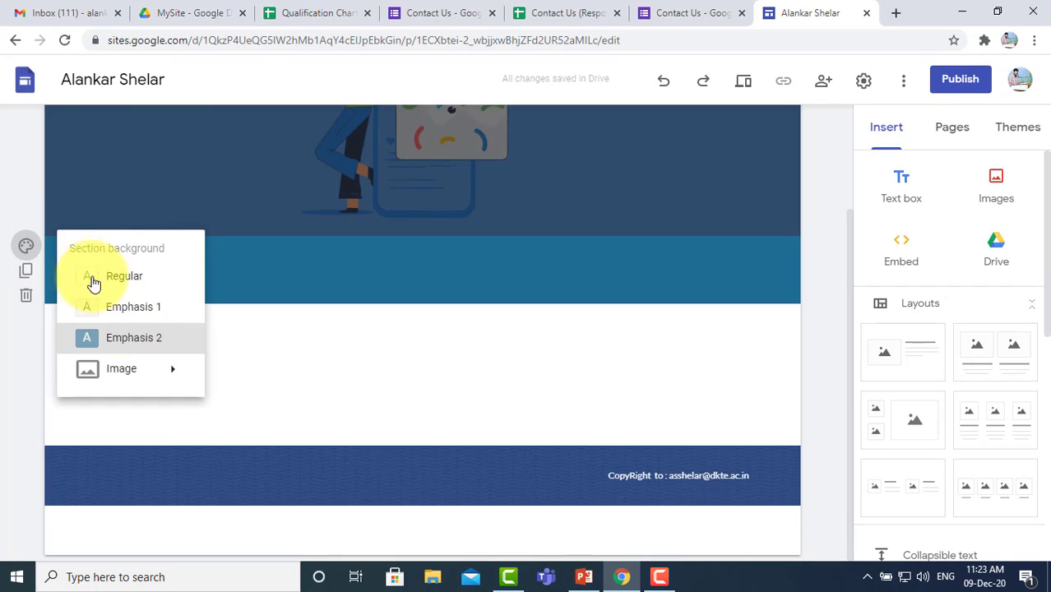
click(147, 313)
Step: Style the 'Qualification Chart' text as a bold Heading
click(223, 272)
drag(223, 272, 100, 258)
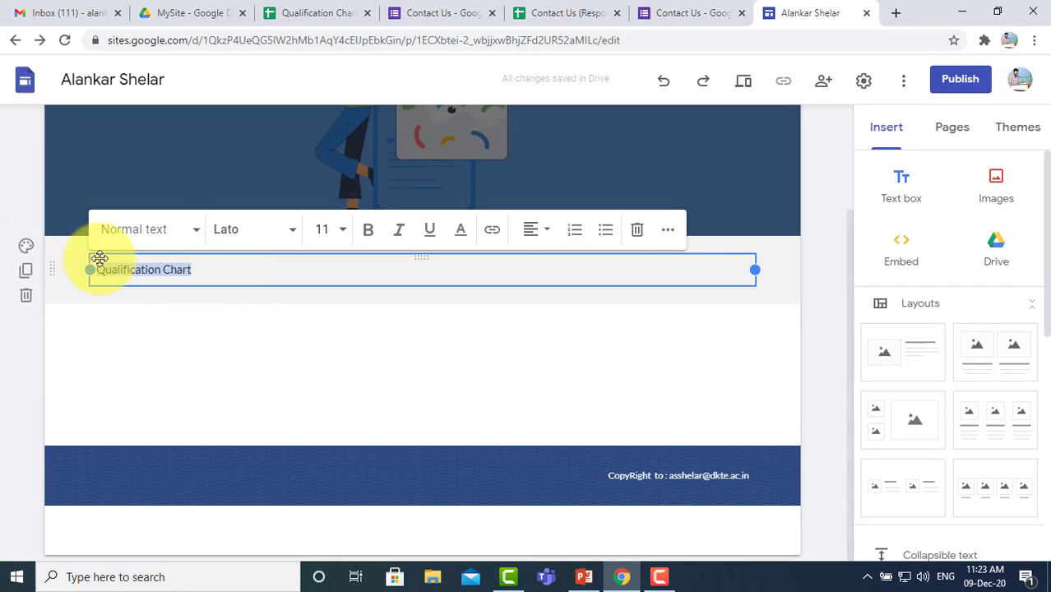
click(191, 230)
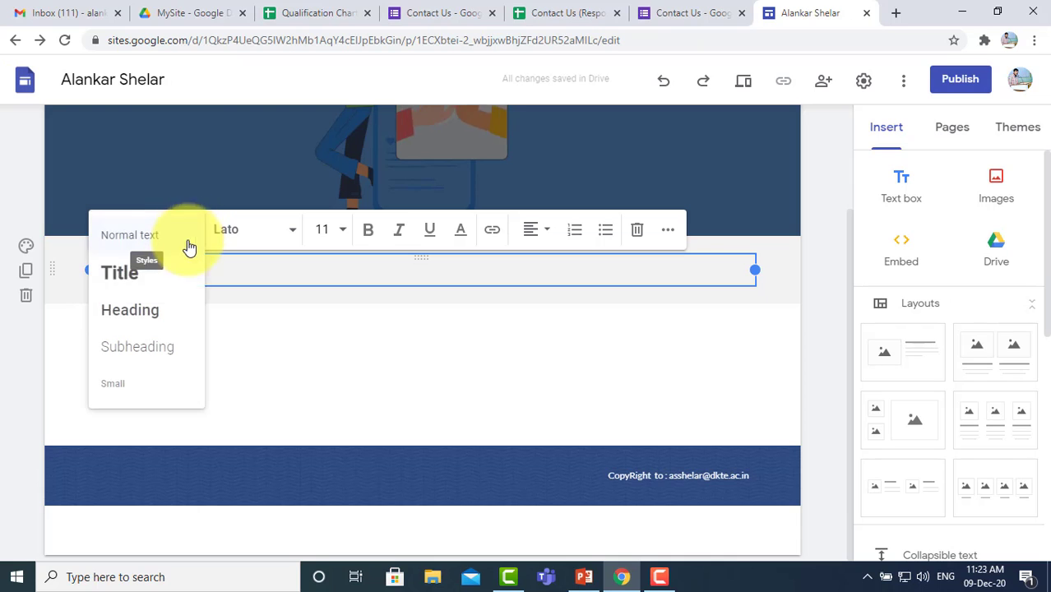
click(132, 311)
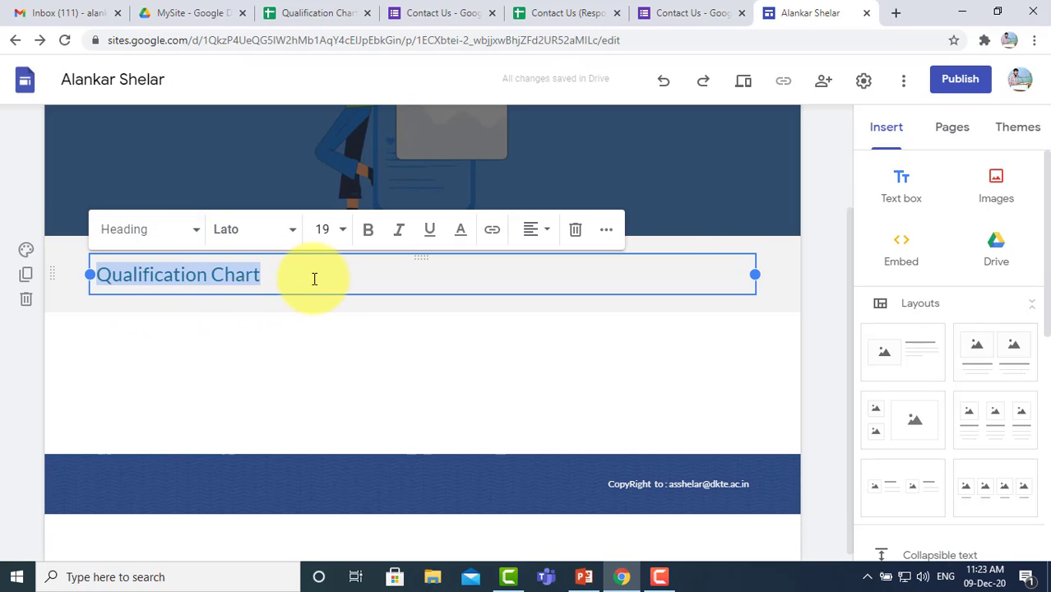
click(367, 231)
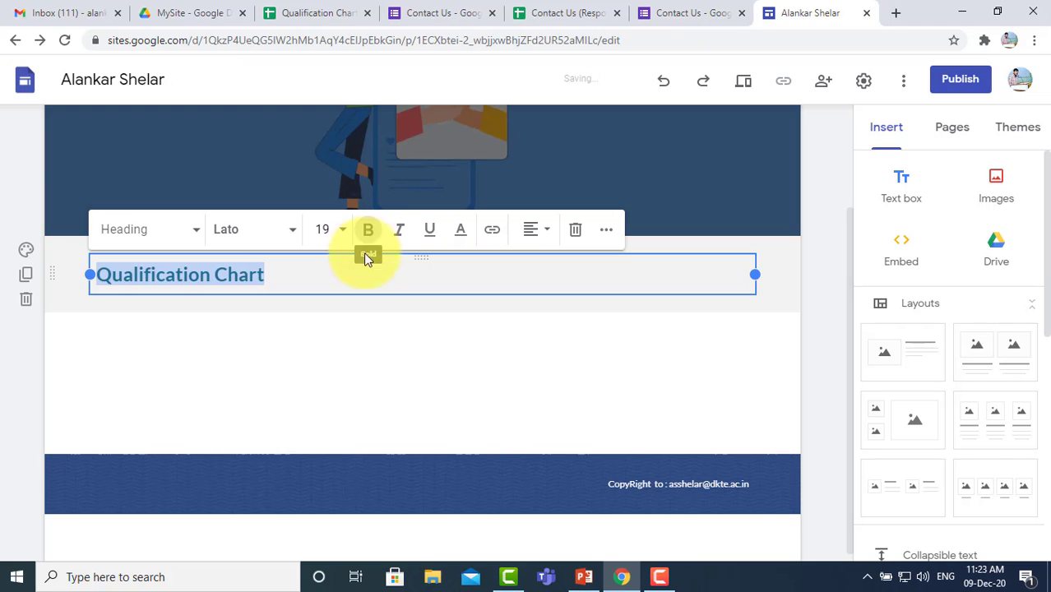
click(293, 342)
click(312, 283)
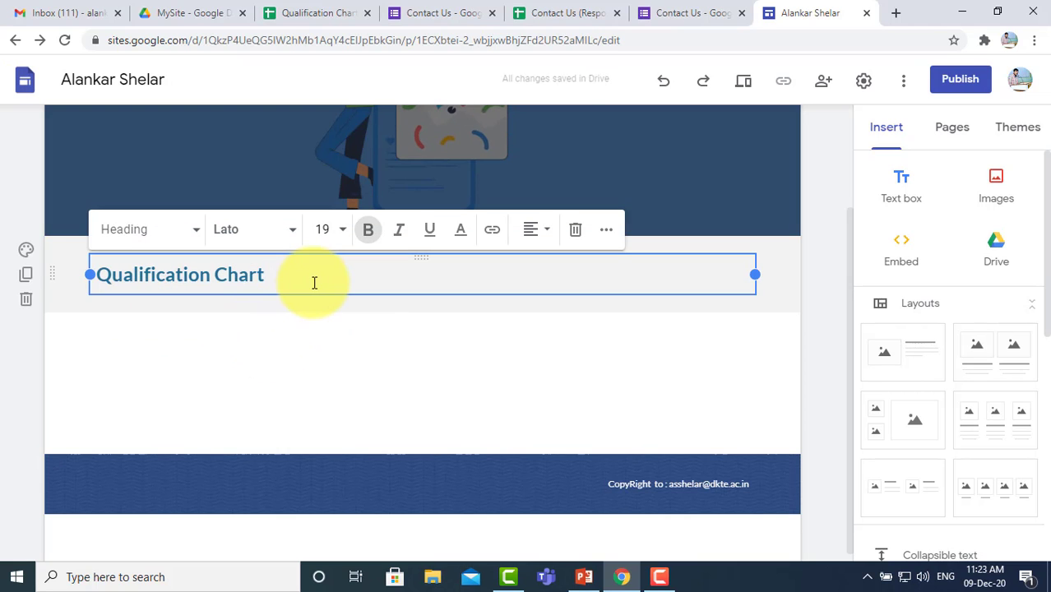
click(288, 355)
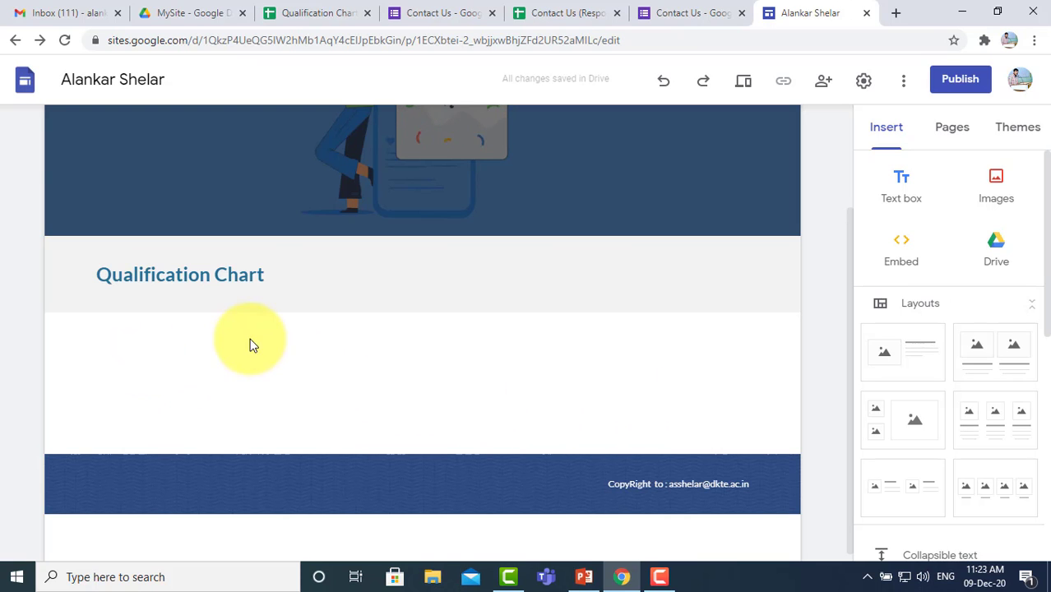
Step: Search Drive for the Qualification Chart spreadsheet and select it as the chart source
scroll(945, 403, down, 5)
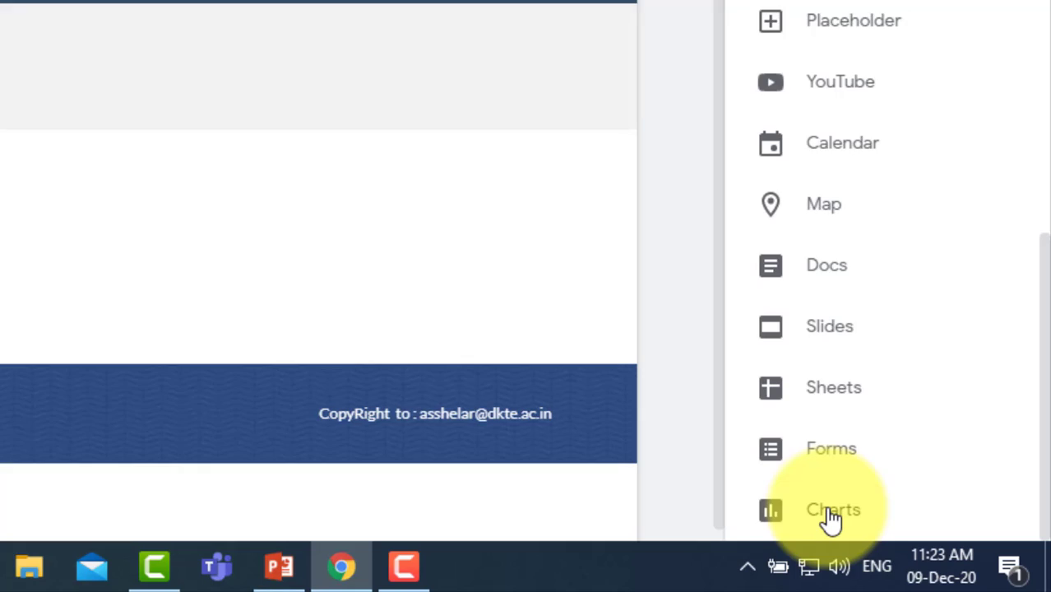
click(914, 542)
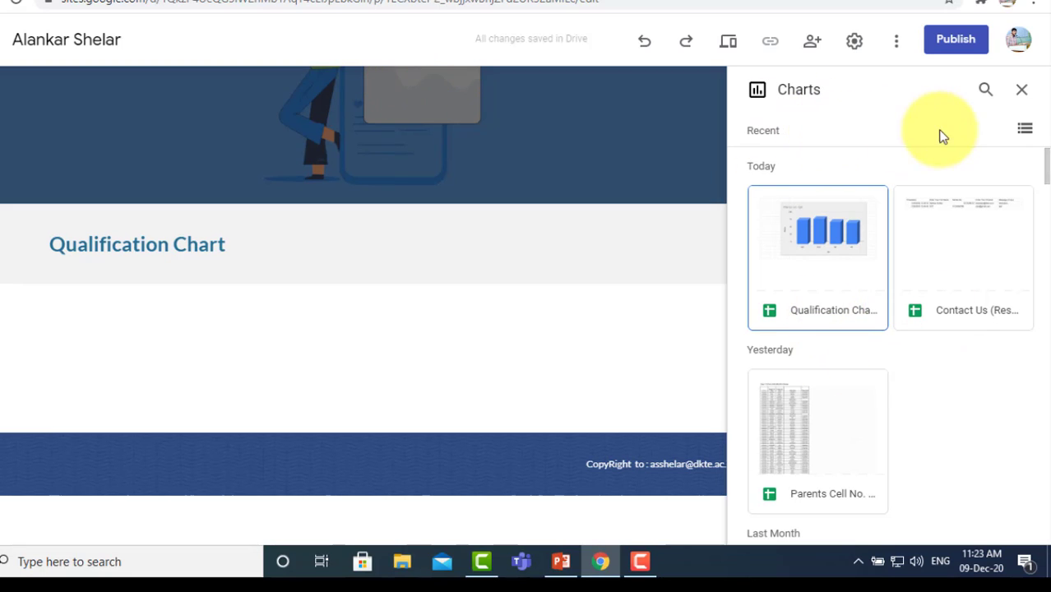
click(985, 91)
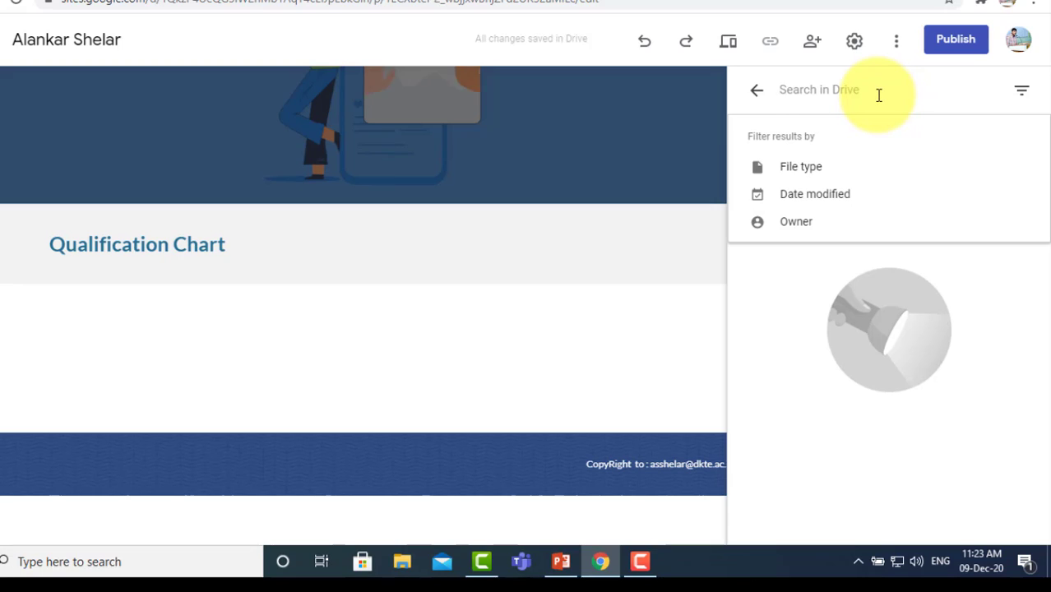
text(Qualification Chart)
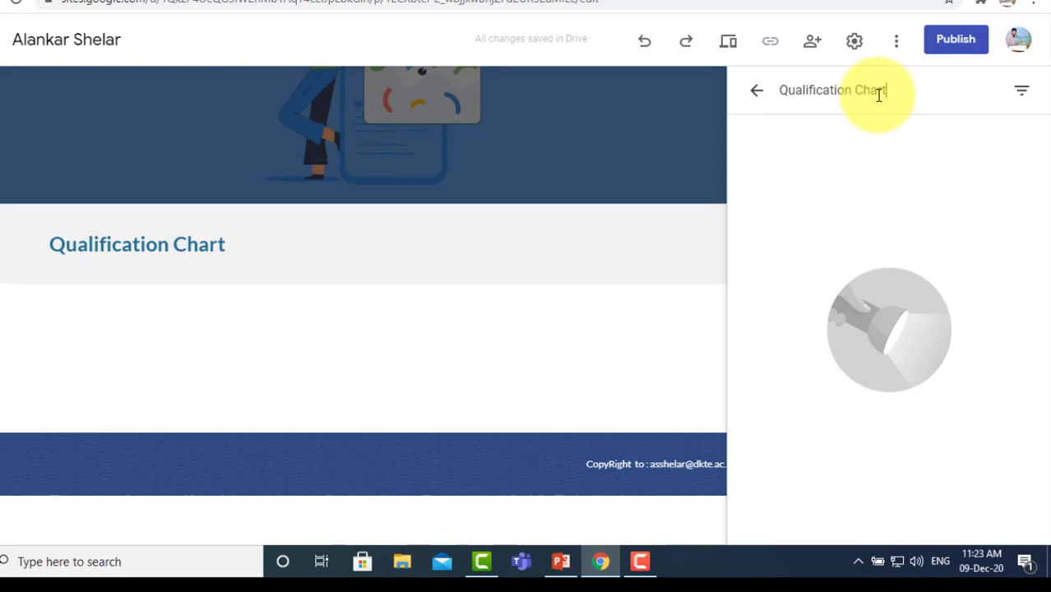
key(Return)
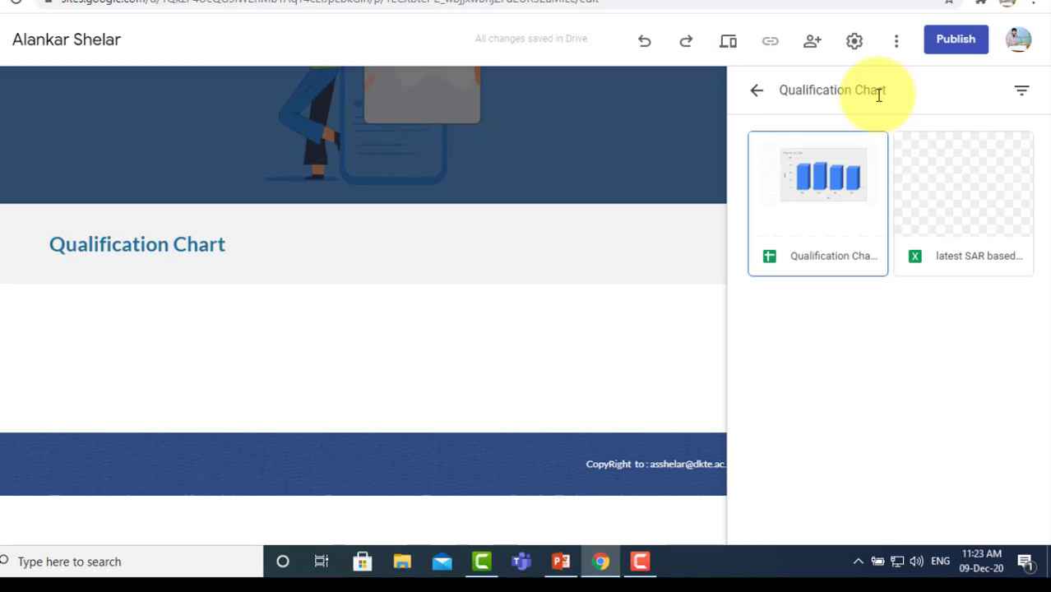
click(820, 214)
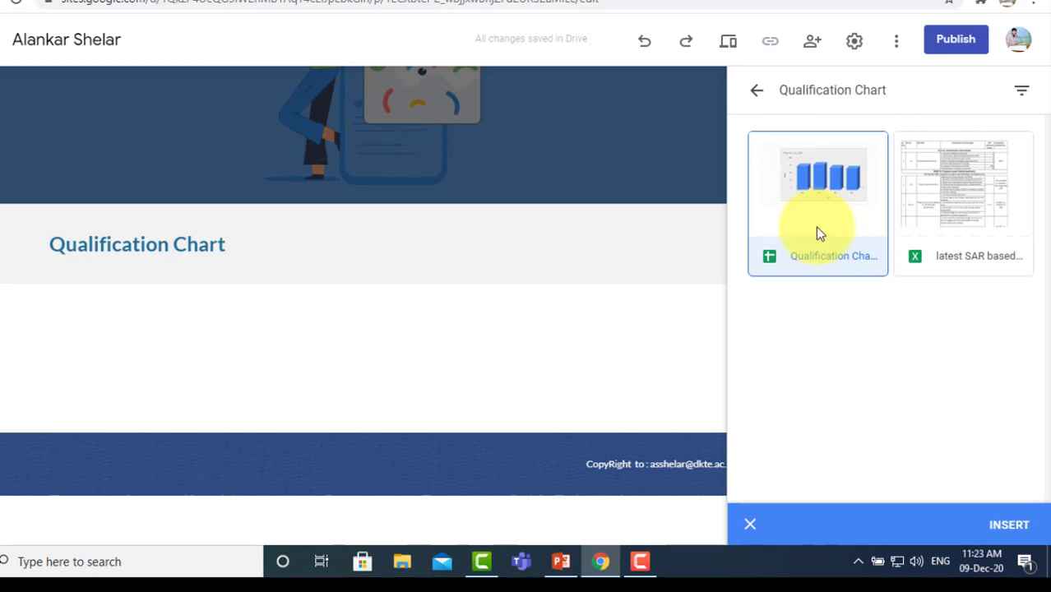
click(1012, 525)
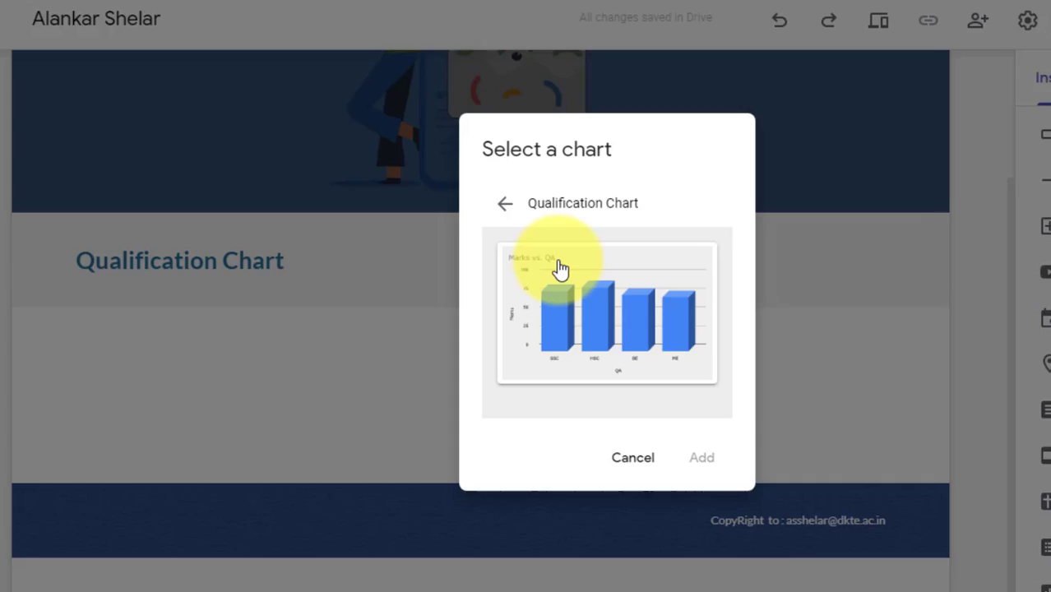
Step: Add the Marks vs. QA chart, make it wider and taller, and shift it right
click(457, 251)
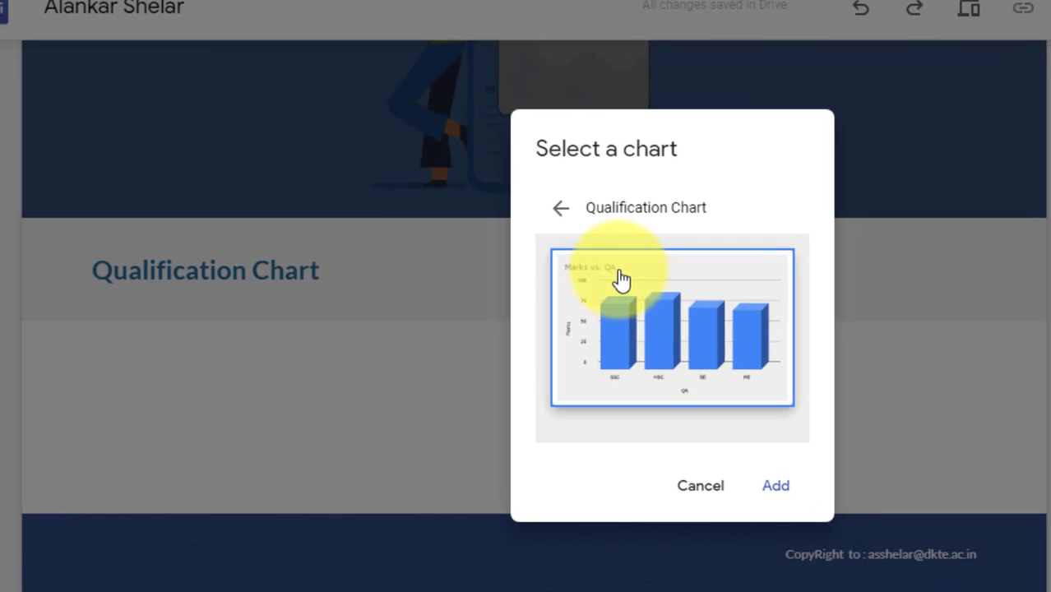
click(781, 491)
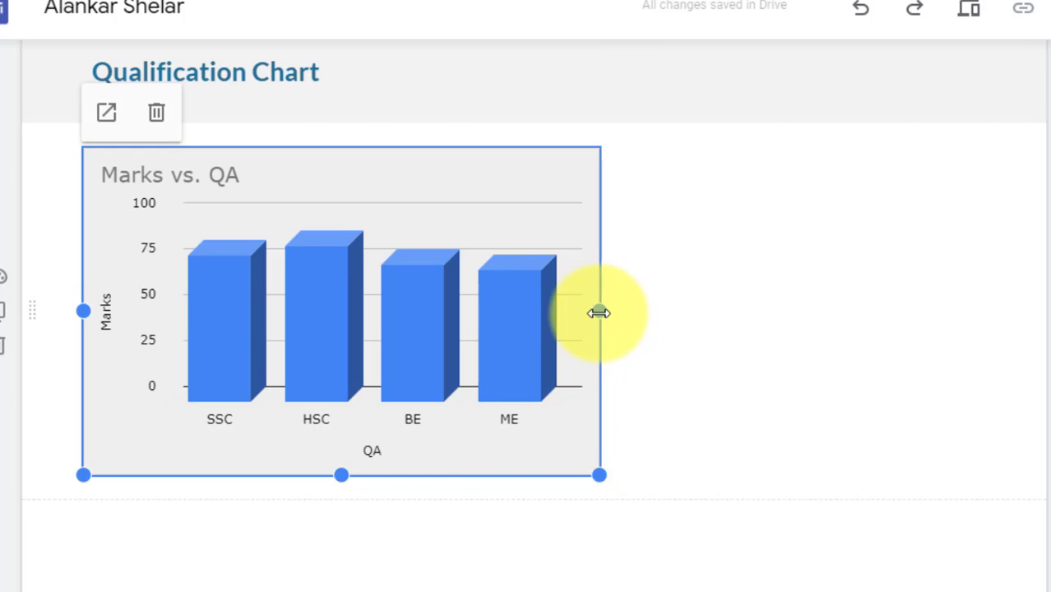
drag(599, 313, 677, 325)
drag(382, 475, 380, 502)
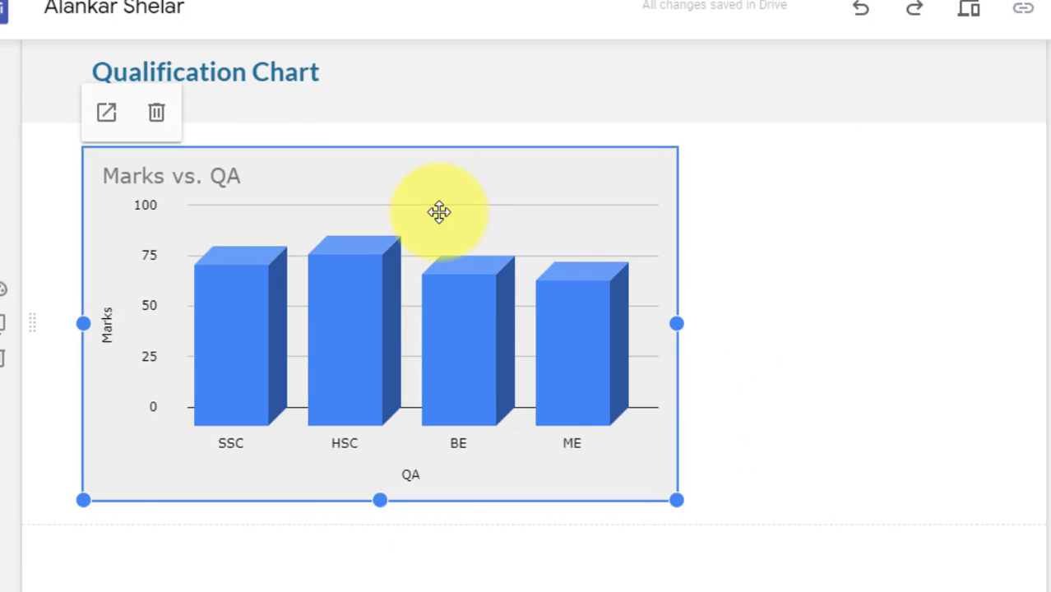
drag(439, 214, 540, 217)
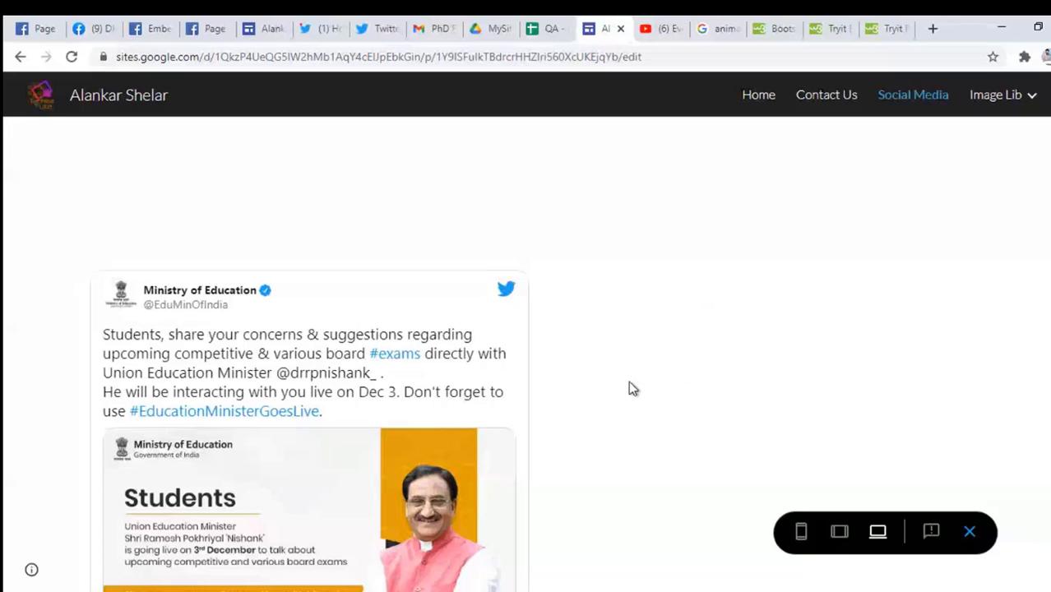
Step: Return to the site tab, exit the preview and show the Insert panel on Social Media
click(492, 31)
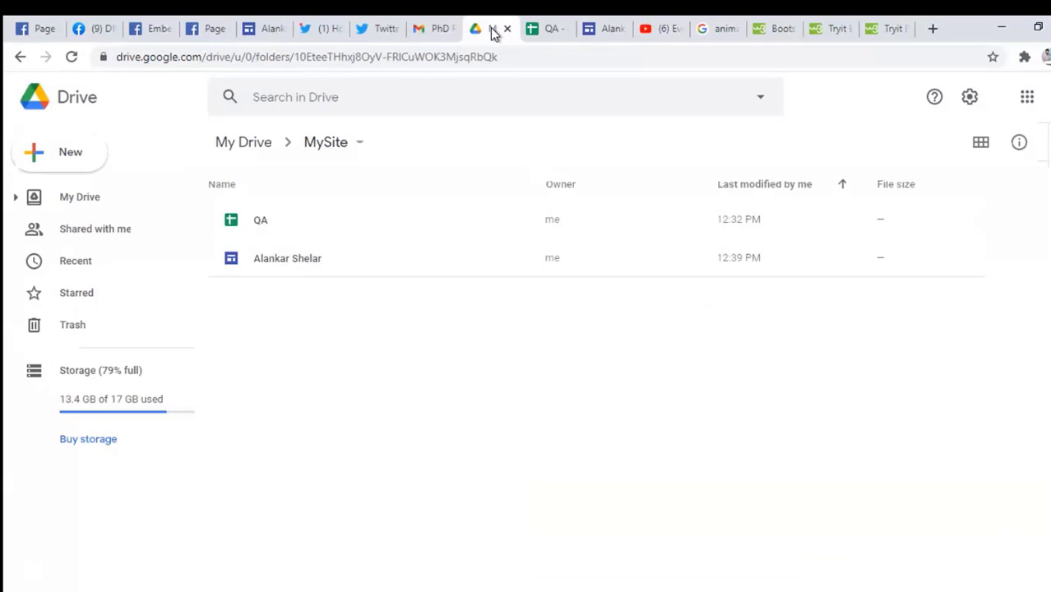
click(598, 32)
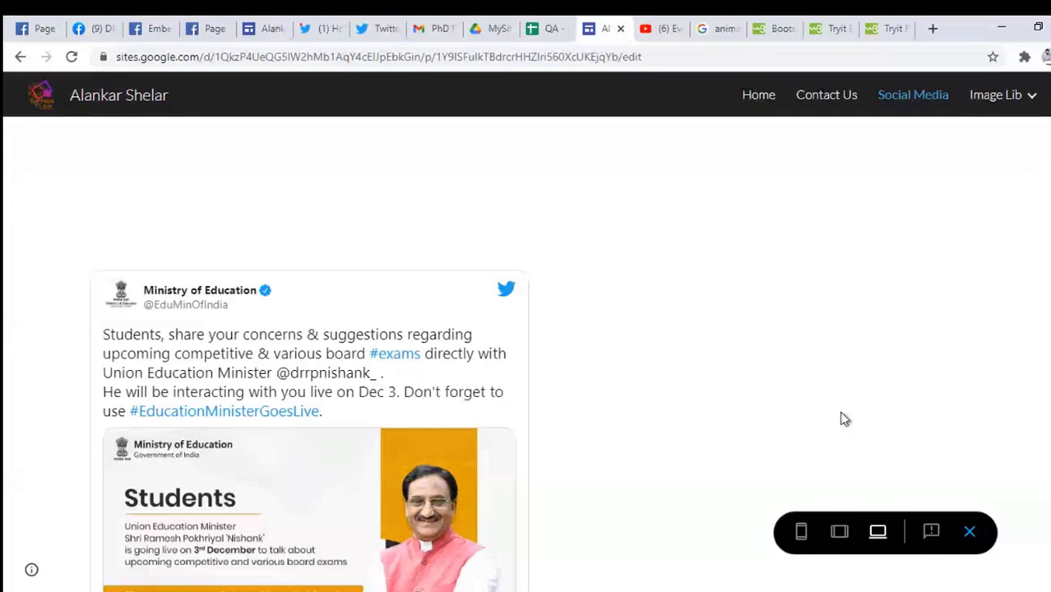
click(968, 533)
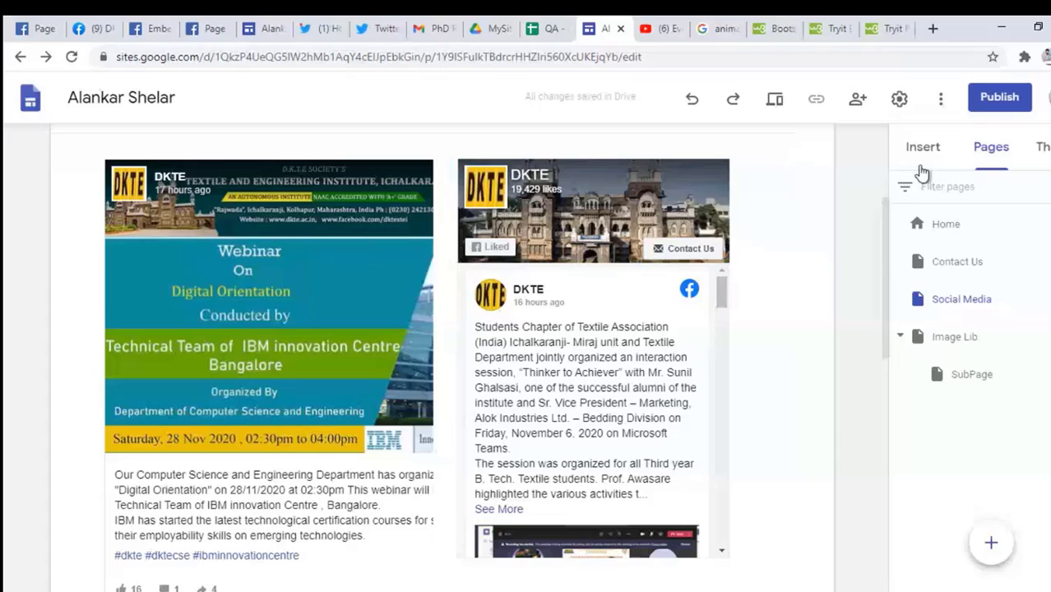
click(919, 148)
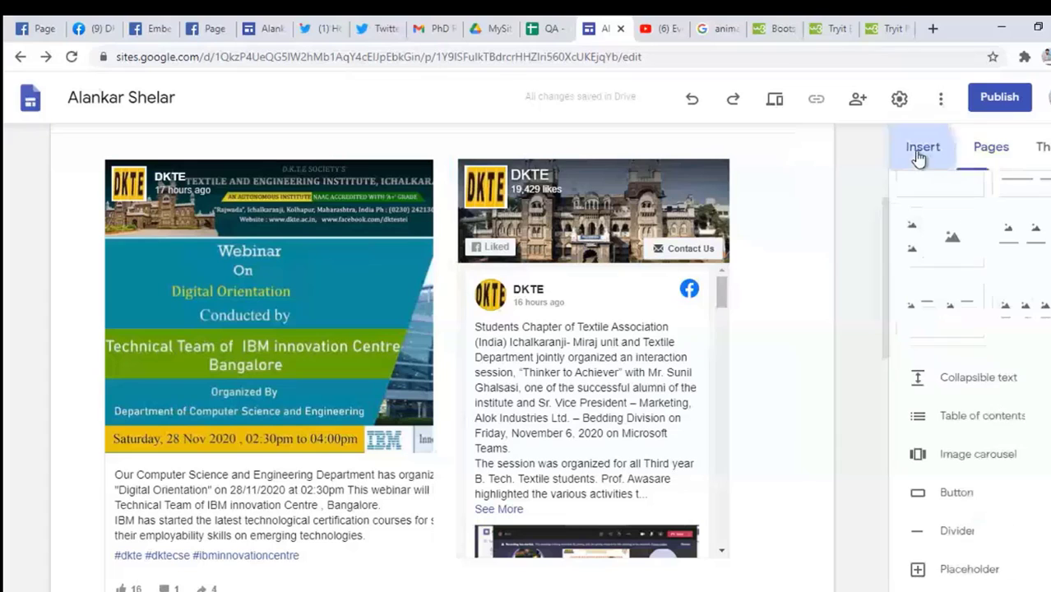
scroll(826, 407, up, 3)
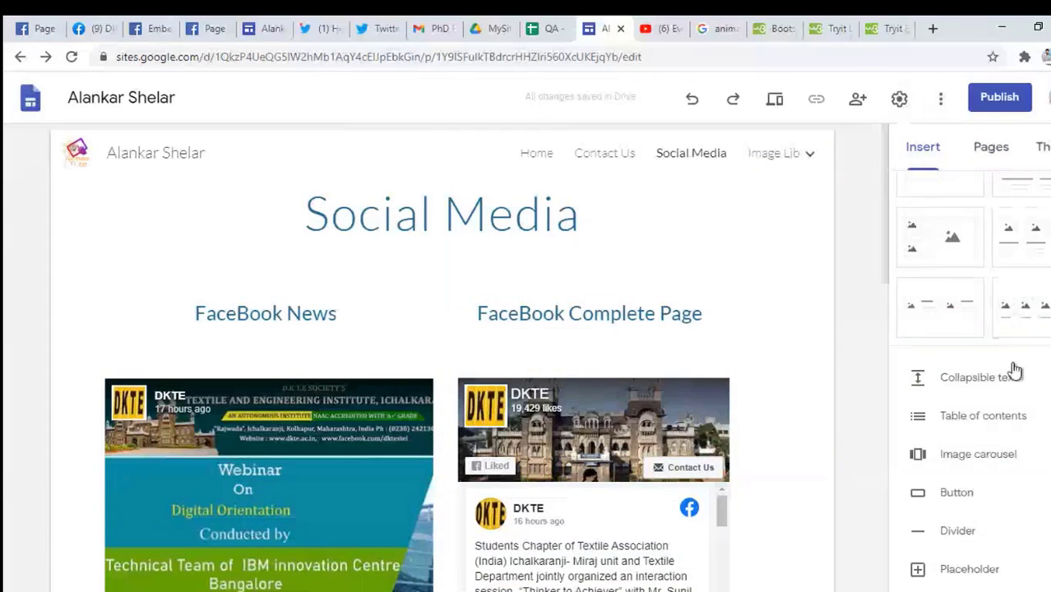
scroll(1013, 370, up, 3)
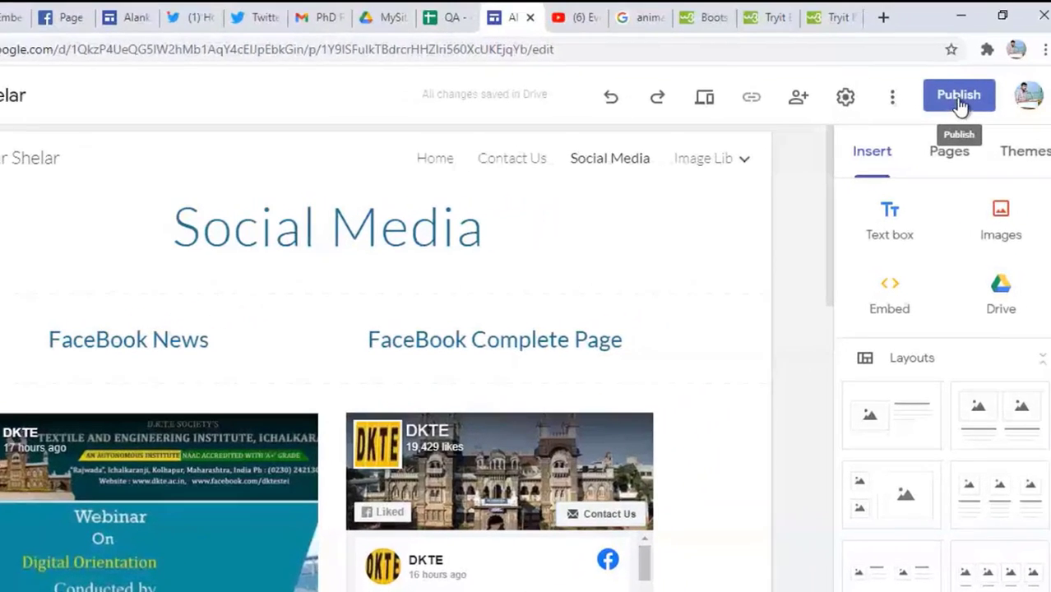
Step: Open publishing and try the web addresses 'demo' and 'mysite', both already taken
click(952, 96)
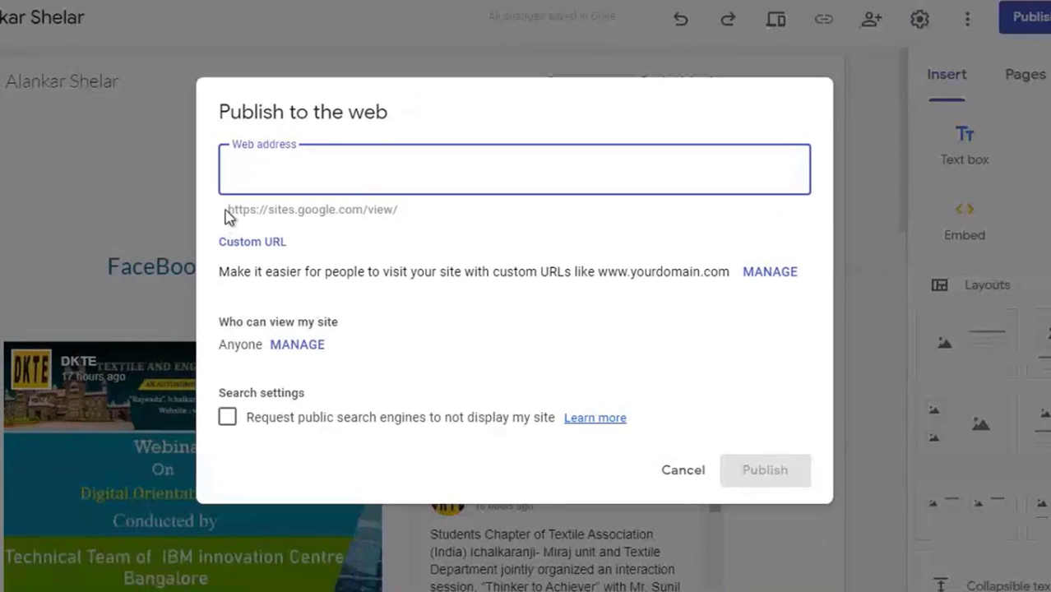
triple_click(234, 209)
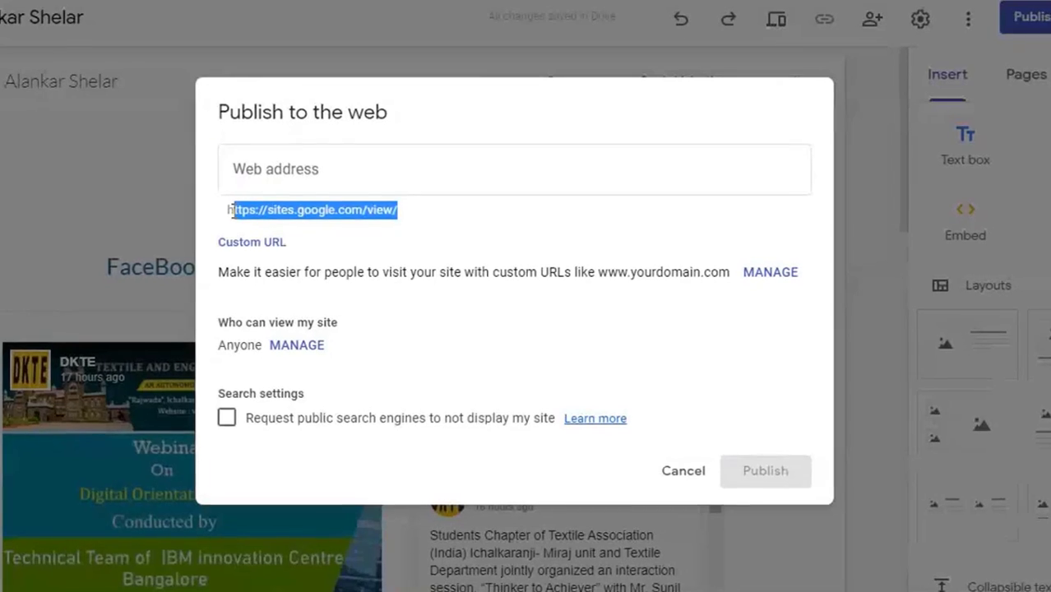
click(233, 217)
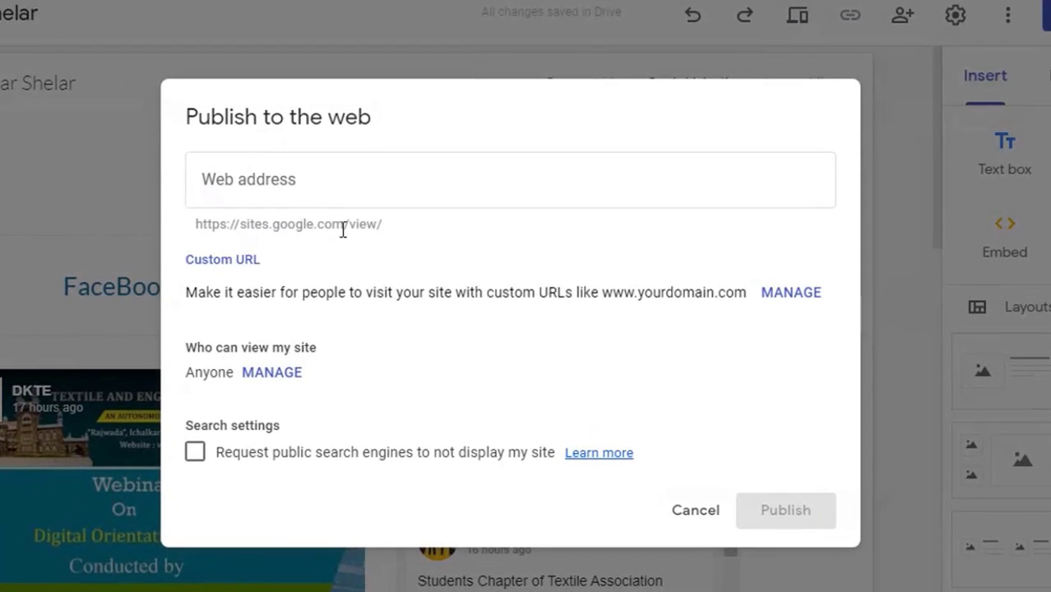
drag(384, 226, 212, 228)
click(189, 236)
click(245, 179)
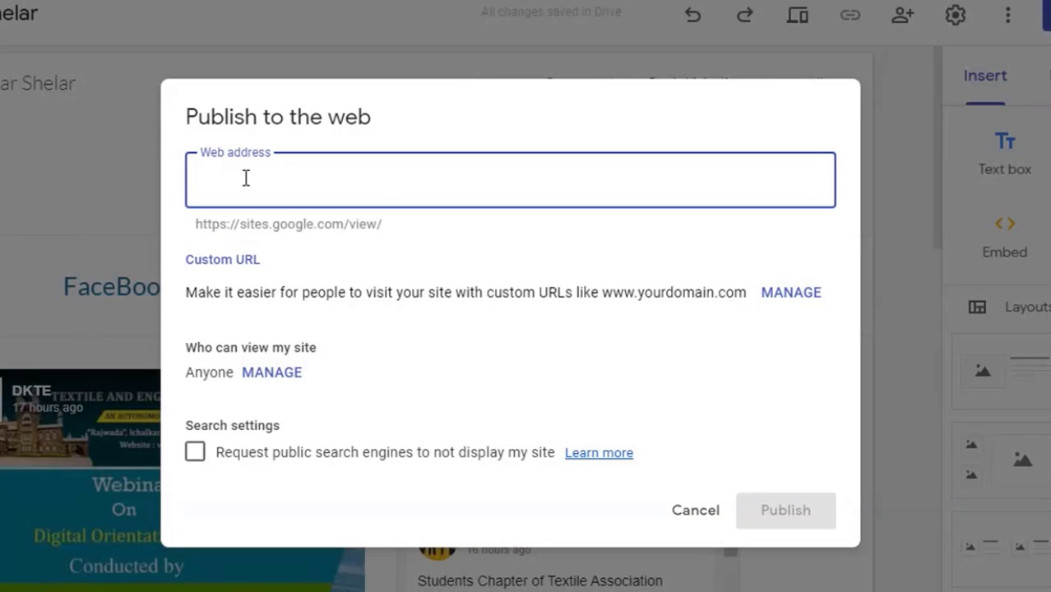
text(demo)
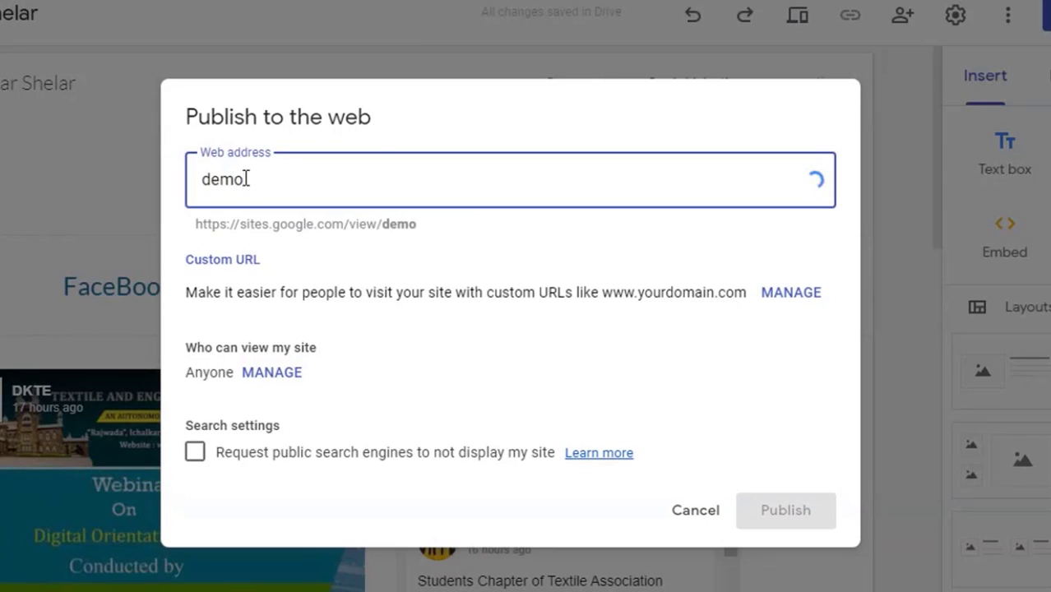
key(BackSpace)
key(BackSpace)
key(BackSpace)
key(BackSpace)
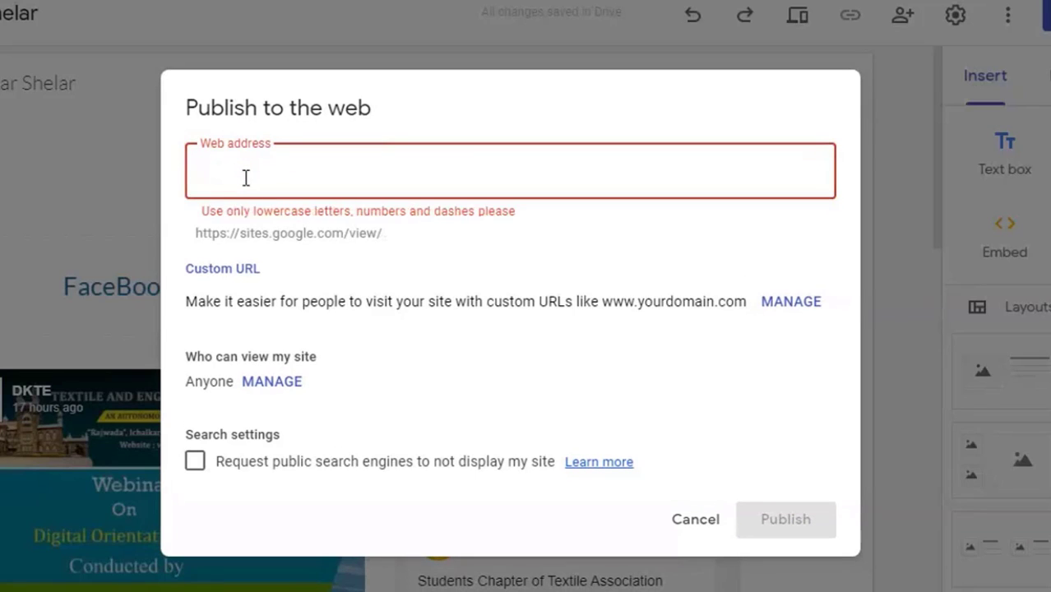
text(mysite)
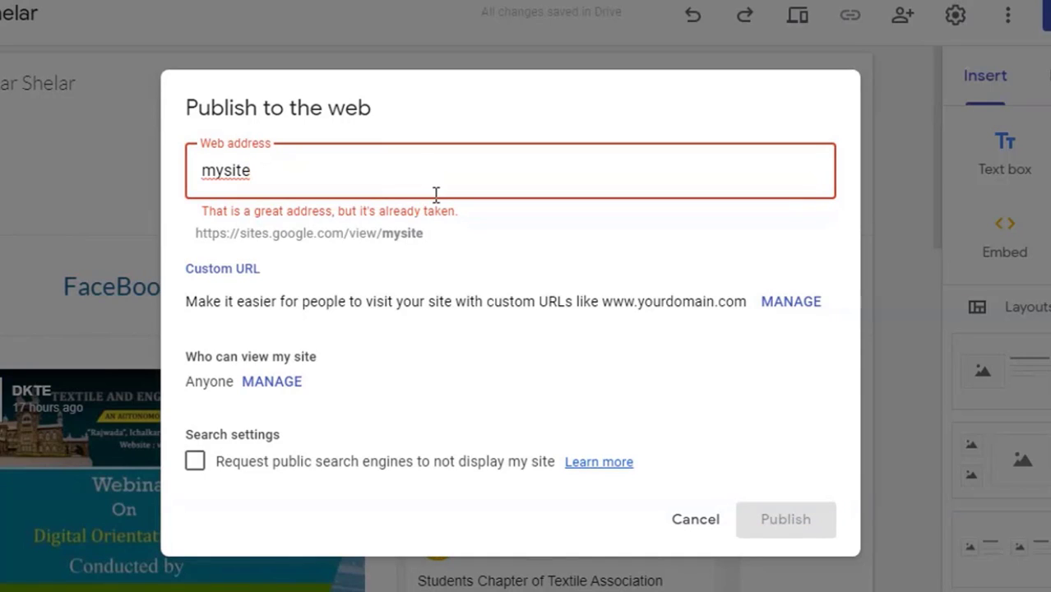
Step: Replace it with an available address built from the owner's name plus '2', and publish
drag(282, 177, 176, 174)
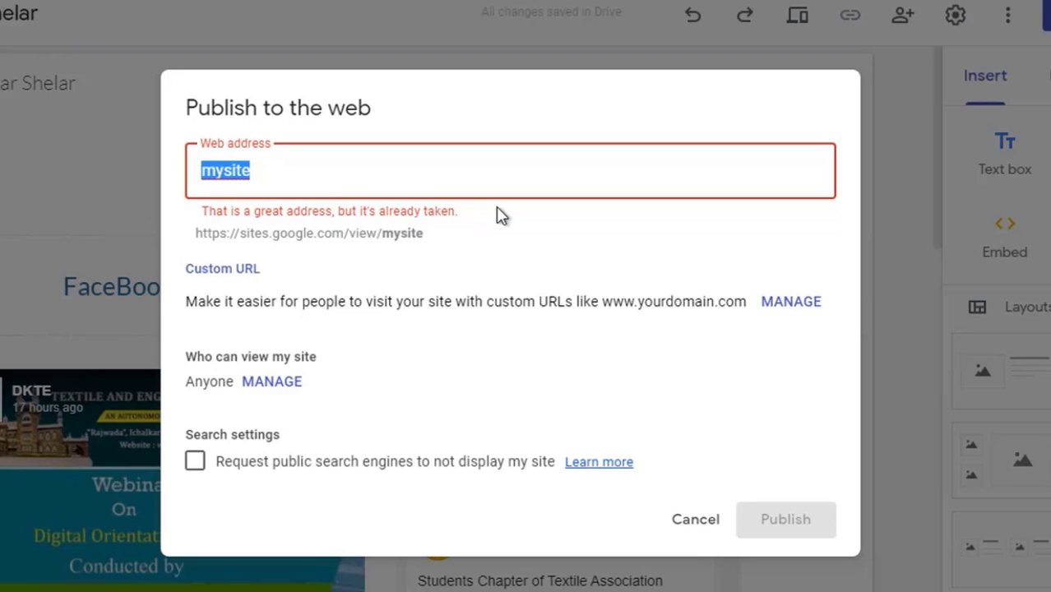
text(alankar-shel)
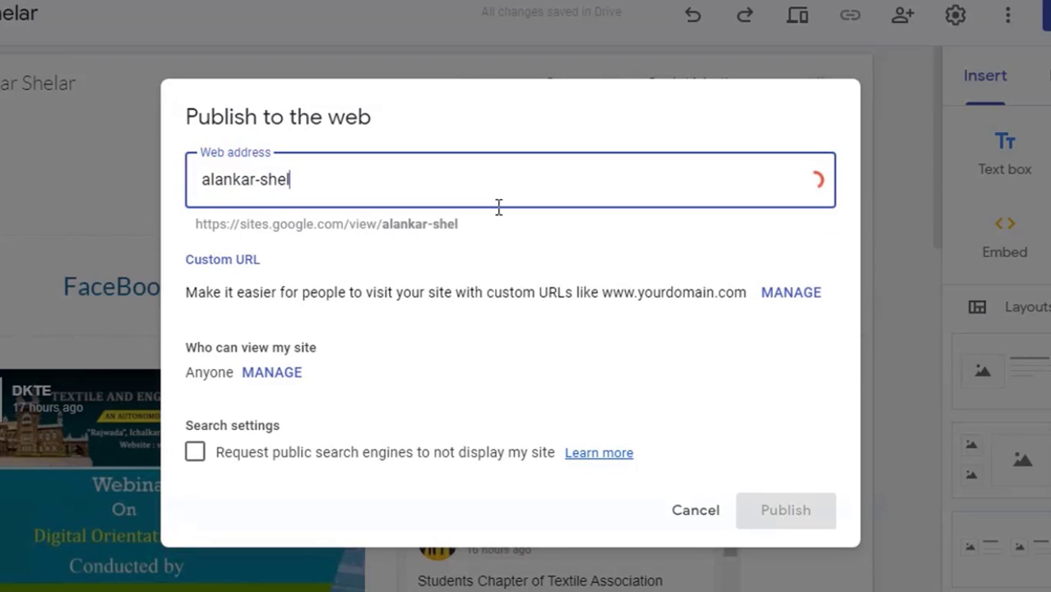
text(ar)
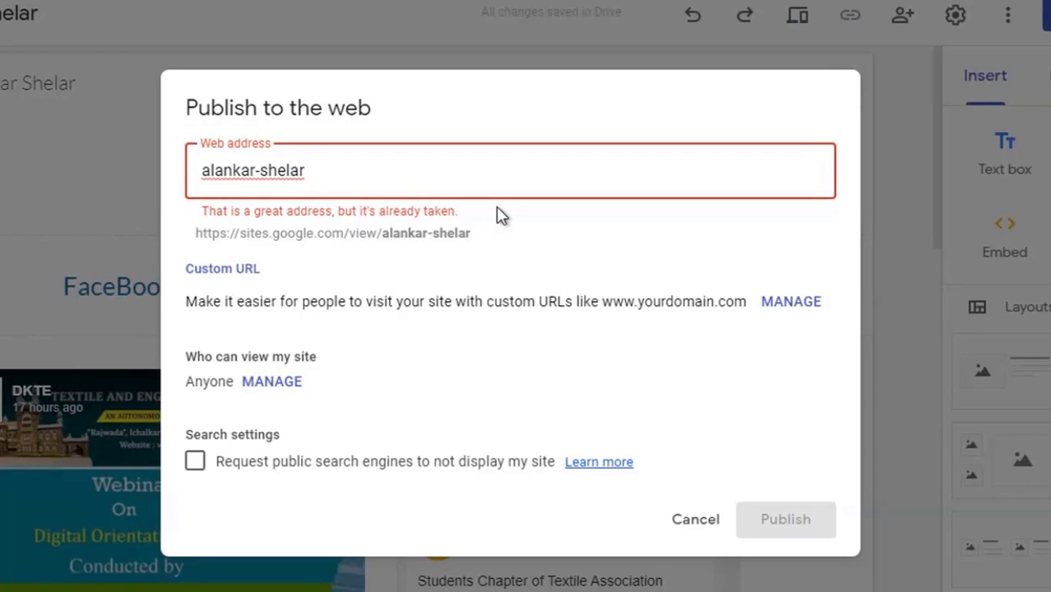
text(2)
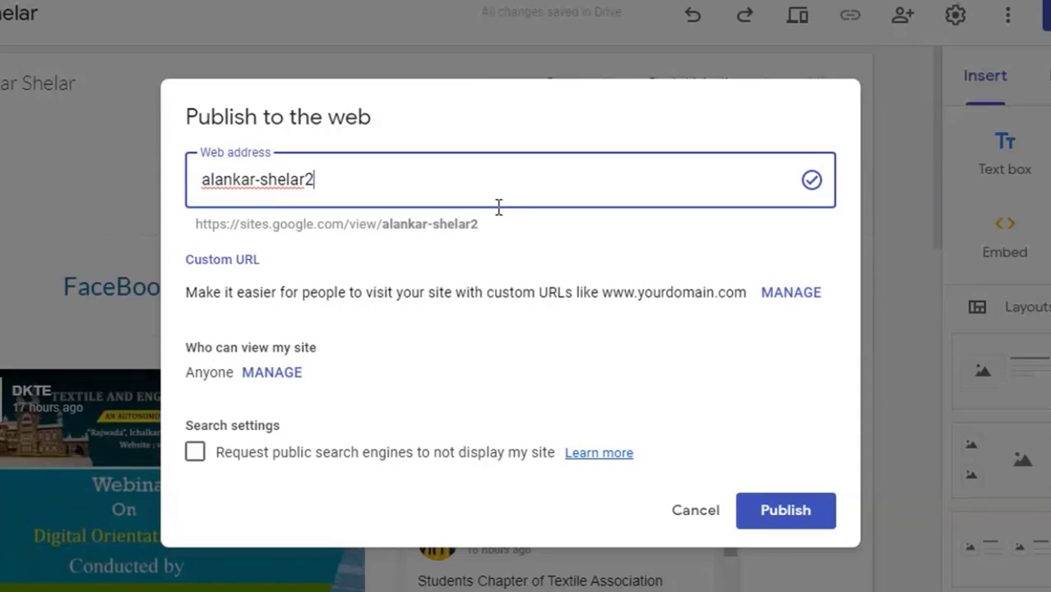
click(443, 223)
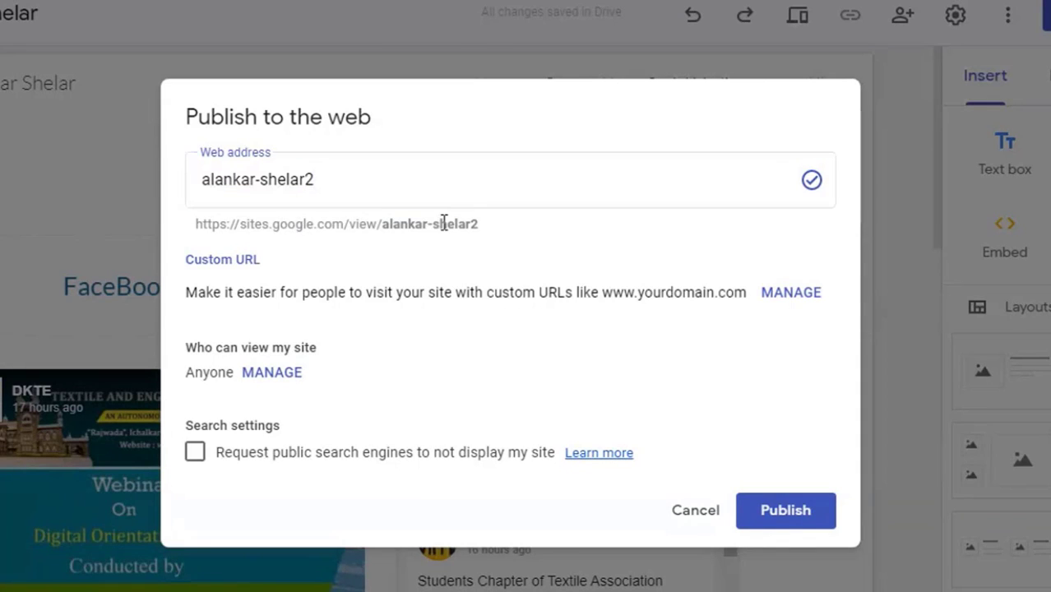
drag(382, 224, 198, 218)
click(359, 258)
click(791, 518)
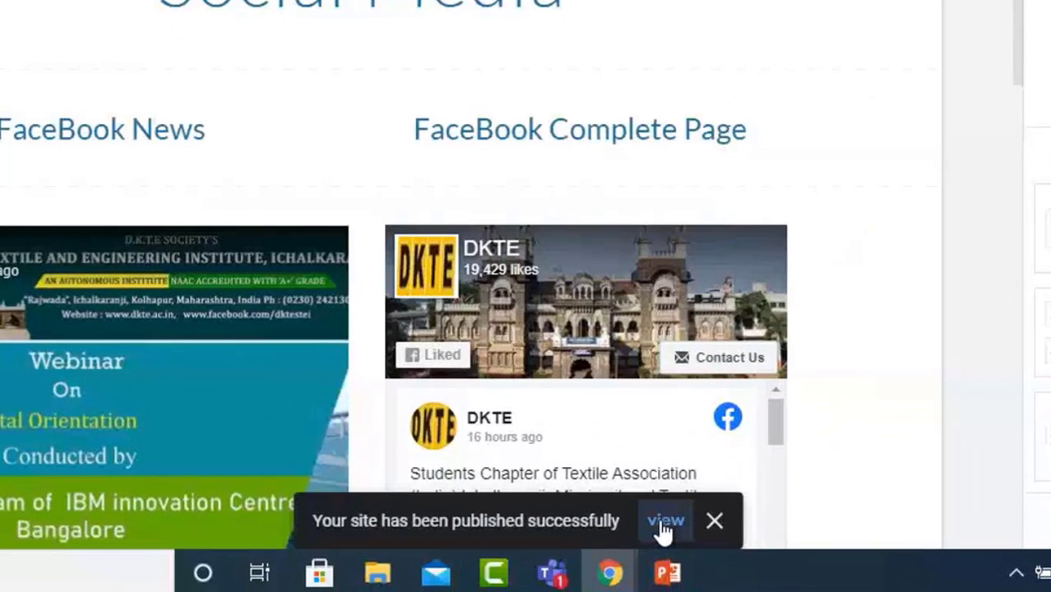
Step: Browse the live site's Home, Contact Us, Social Media and Image Lib pages, then return to the editor
click(665, 522)
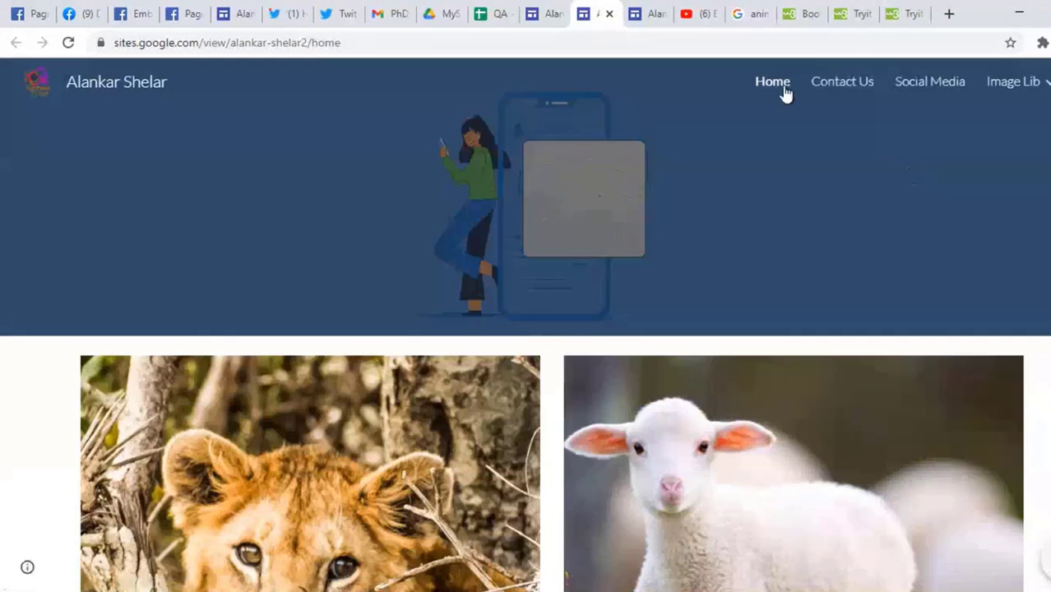
scroll(691, 308, down, 10)
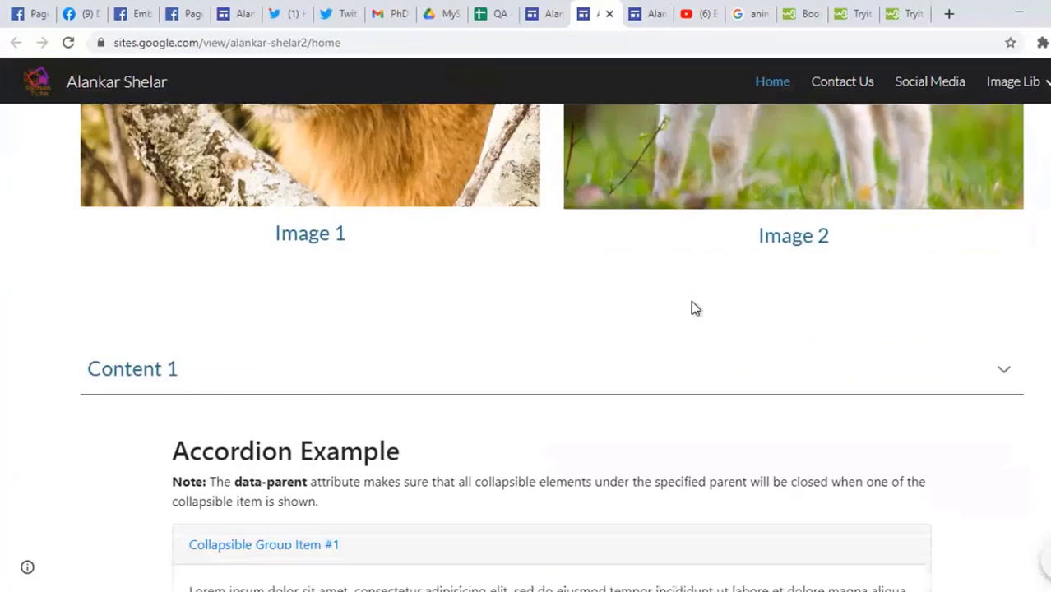
scroll(691, 307, up, 10)
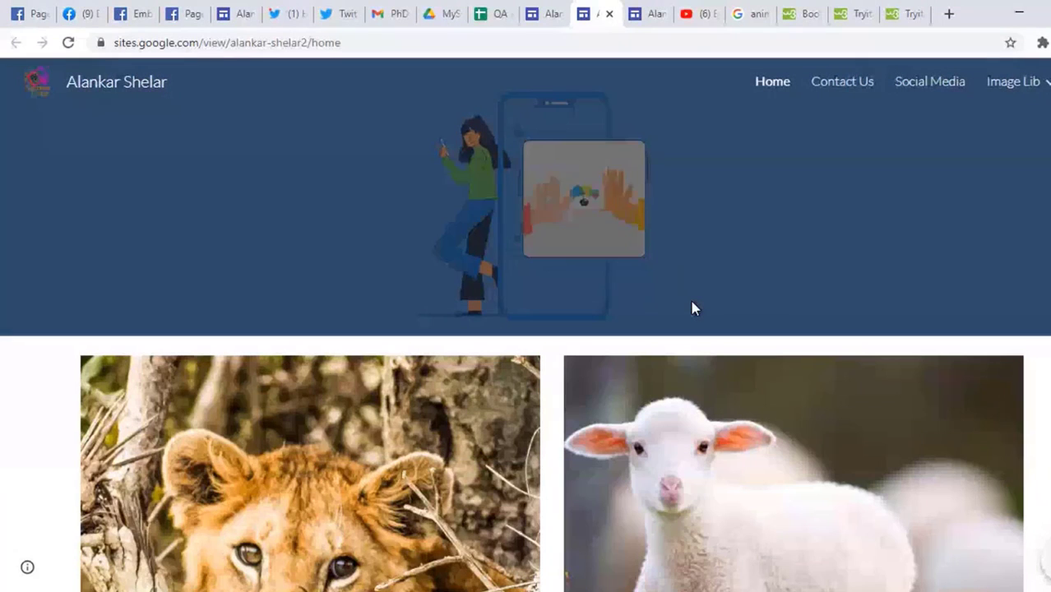
click(849, 96)
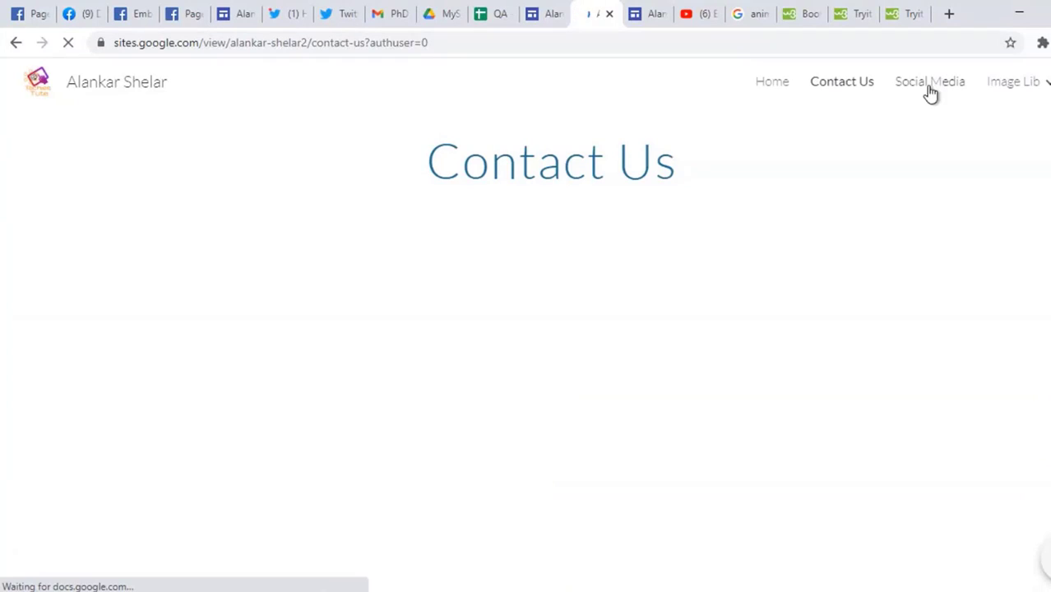
click(930, 92)
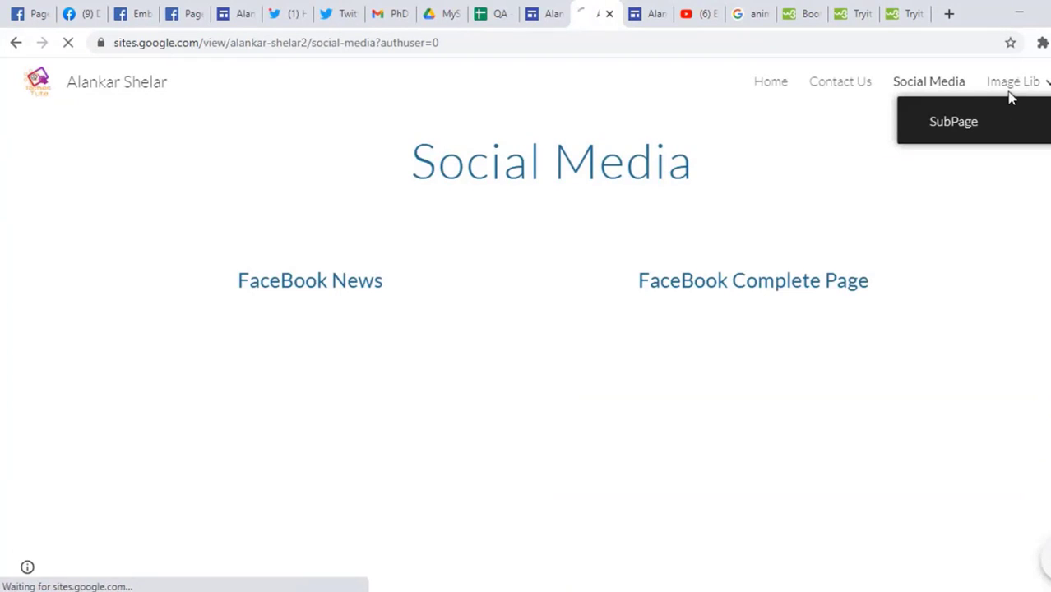
click(1011, 95)
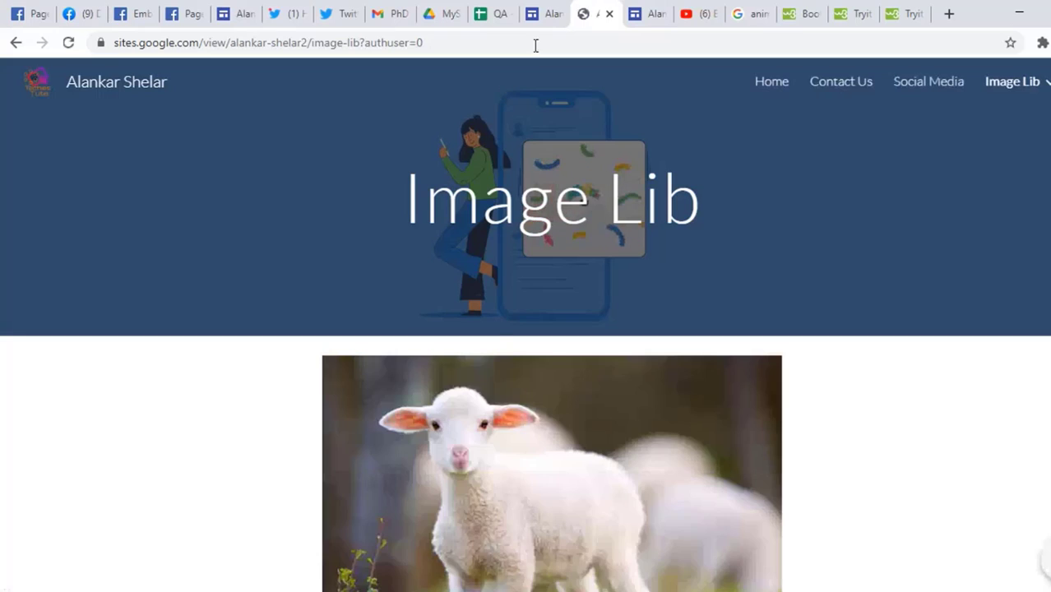
click(543, 14)
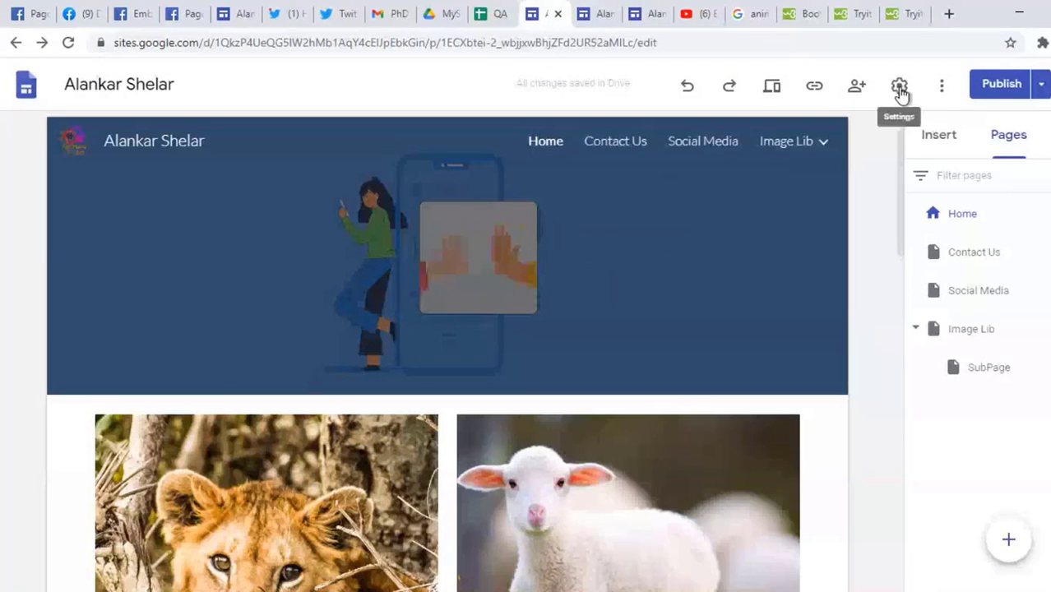
Step: Open Publish settings and review the current web address and the example custom domain
click(1040, 87)
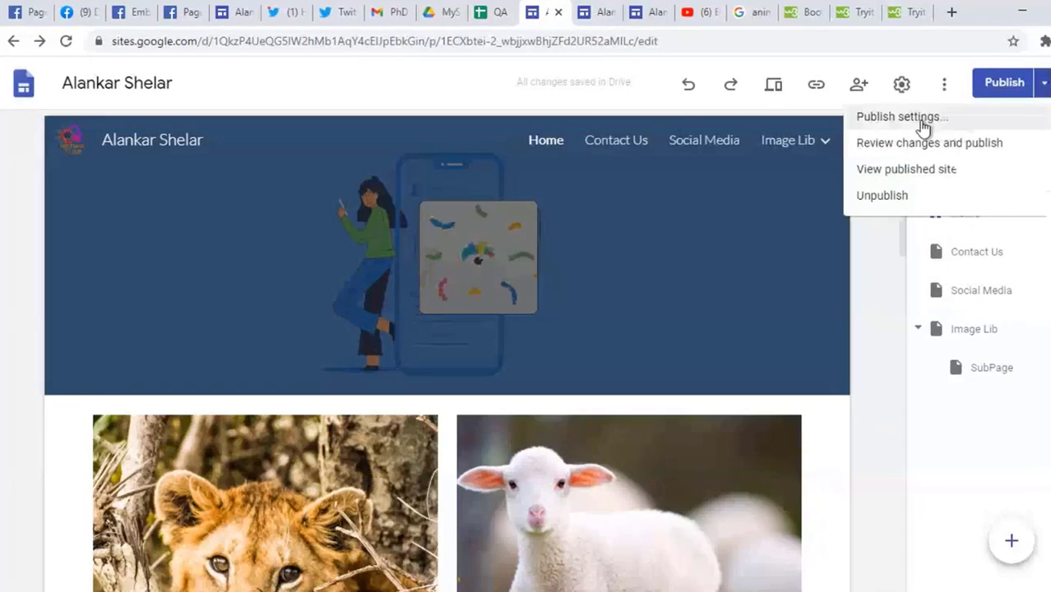
click(922, 123)
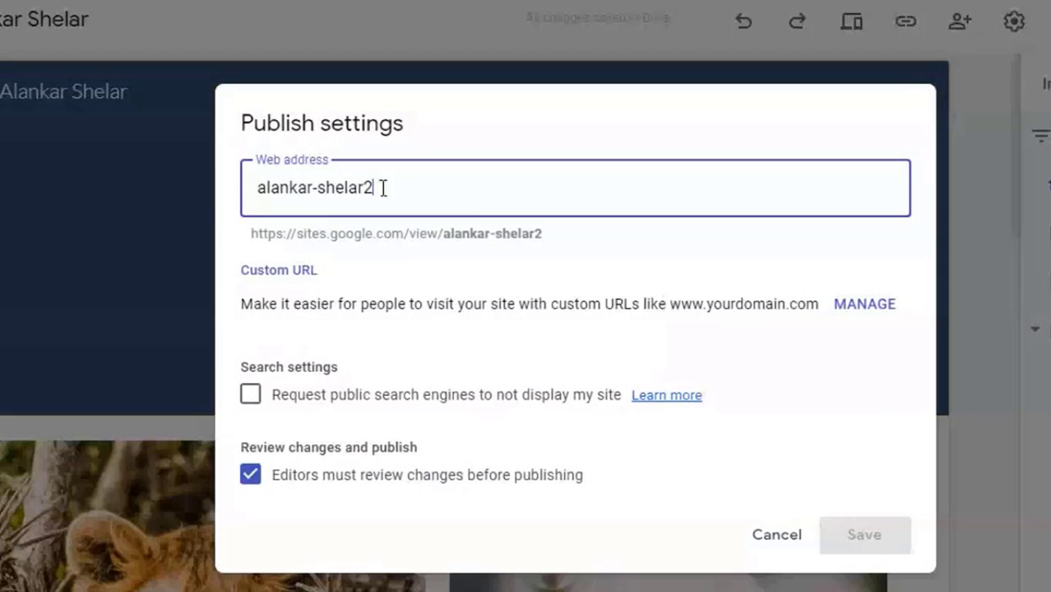
drag(382, 186, 256, 188)
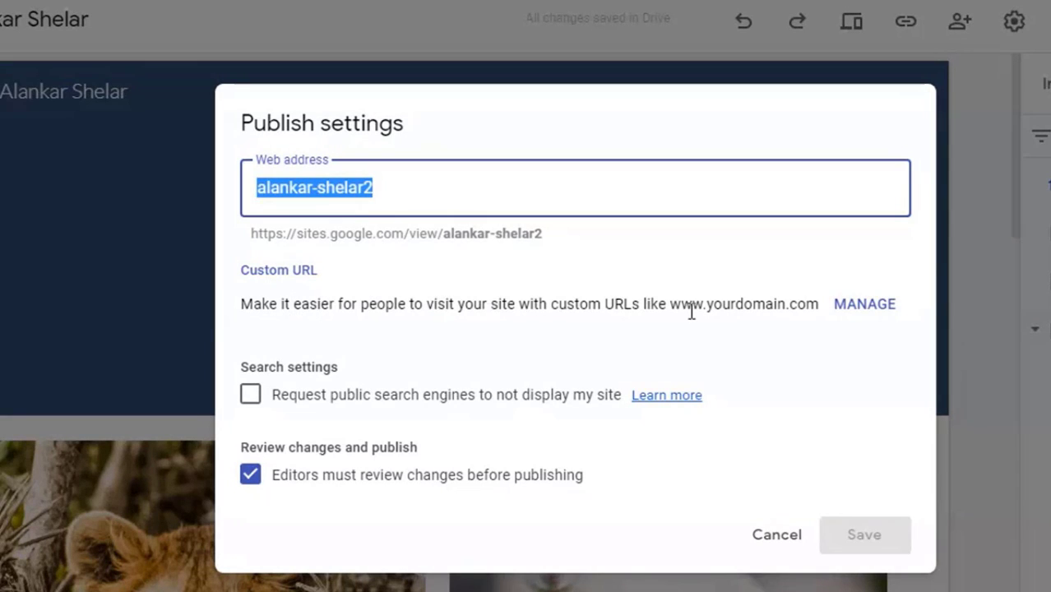
drag(672, 307, 821, 317)
click(721, 350)
Step: Look over the Custom URLs settings, then set the site navigation mode to Side
click(865, 304)
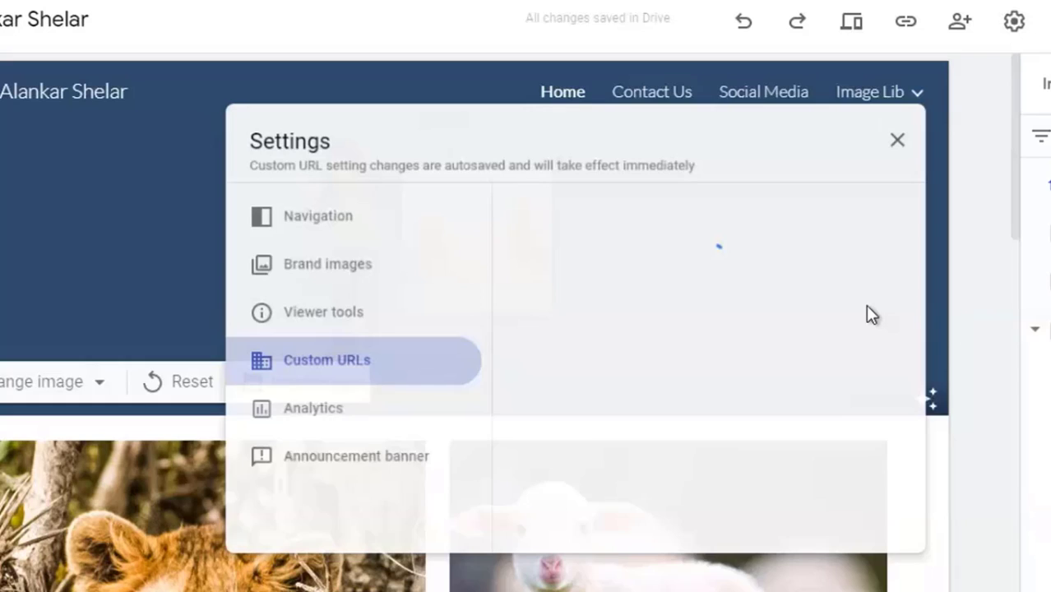
click(716, 294)
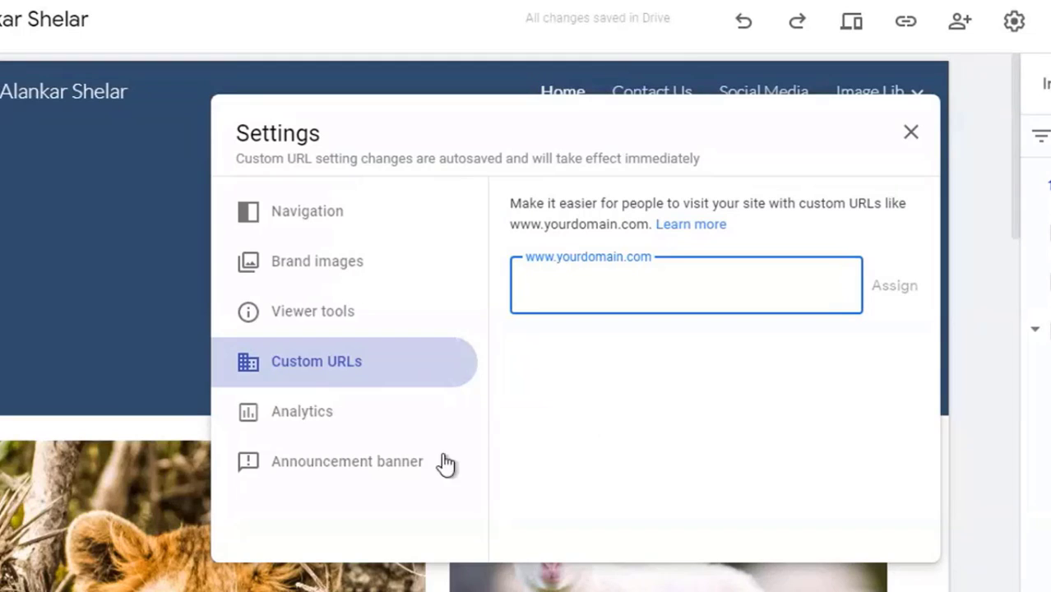
click(305, 222)
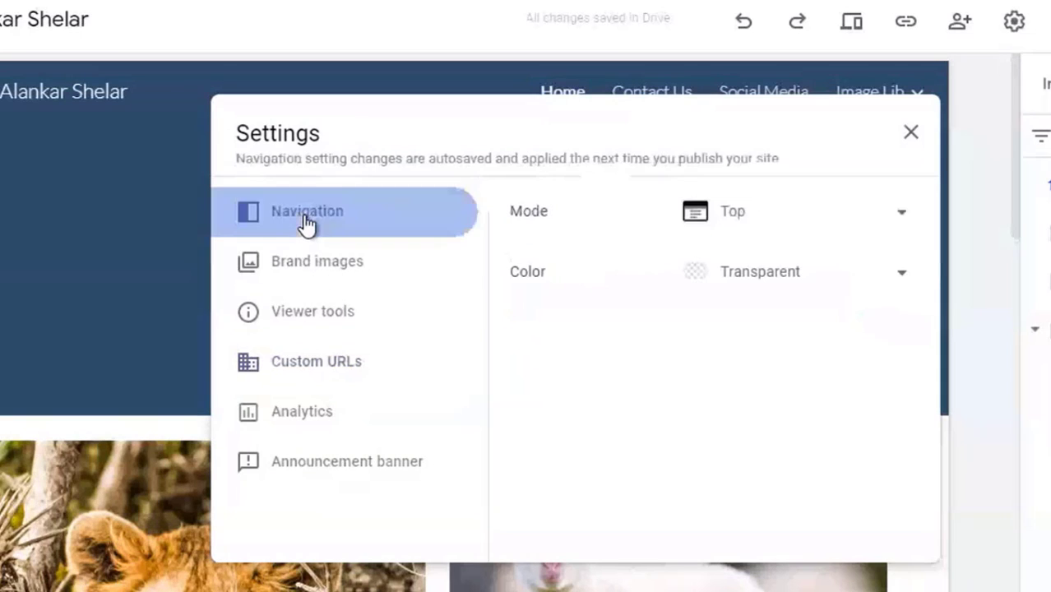
click(786, 222)
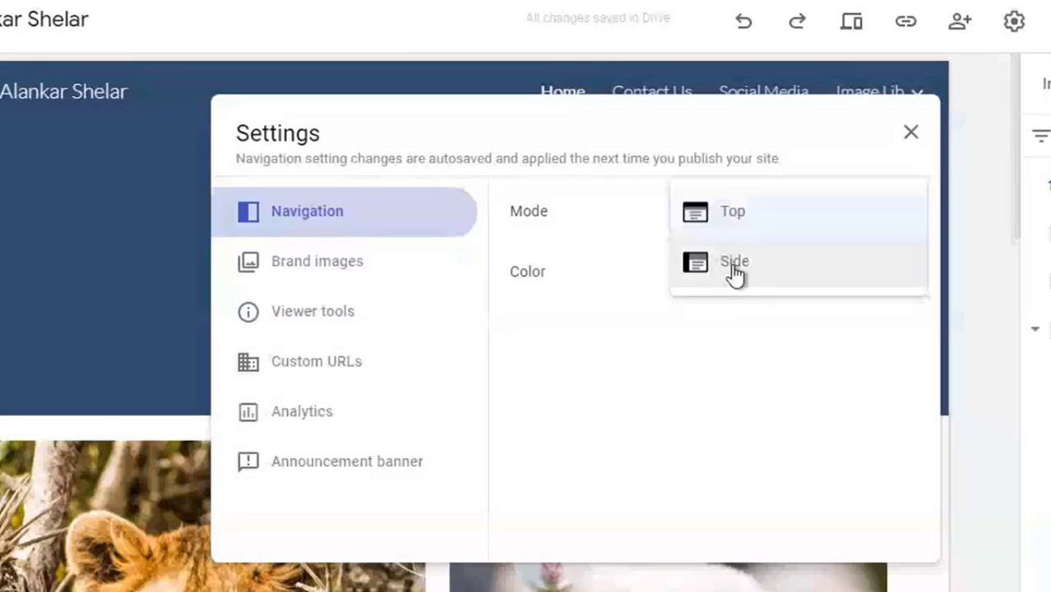
click(734, 263)
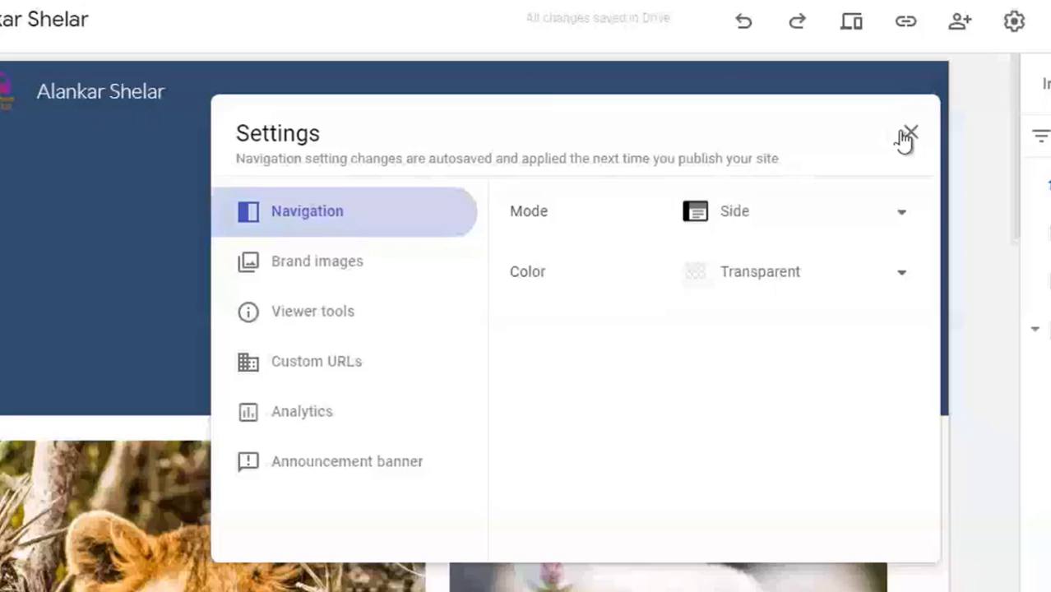
click(313, 271)
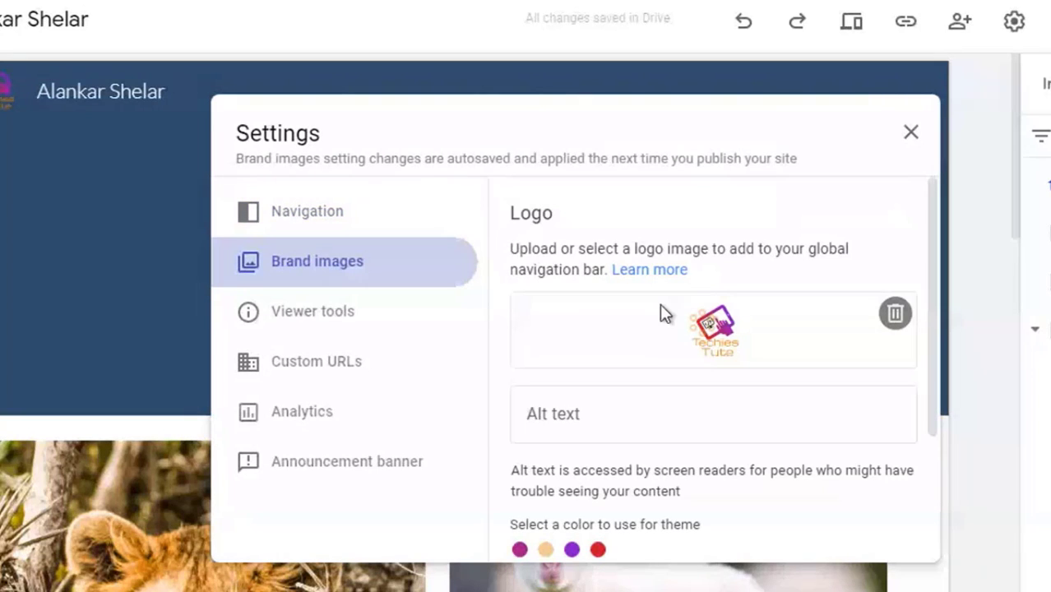
Step: Upload TechiesTute.png from the myvideolectures folder as the site favicon
scroll(659, 304, down, 3)
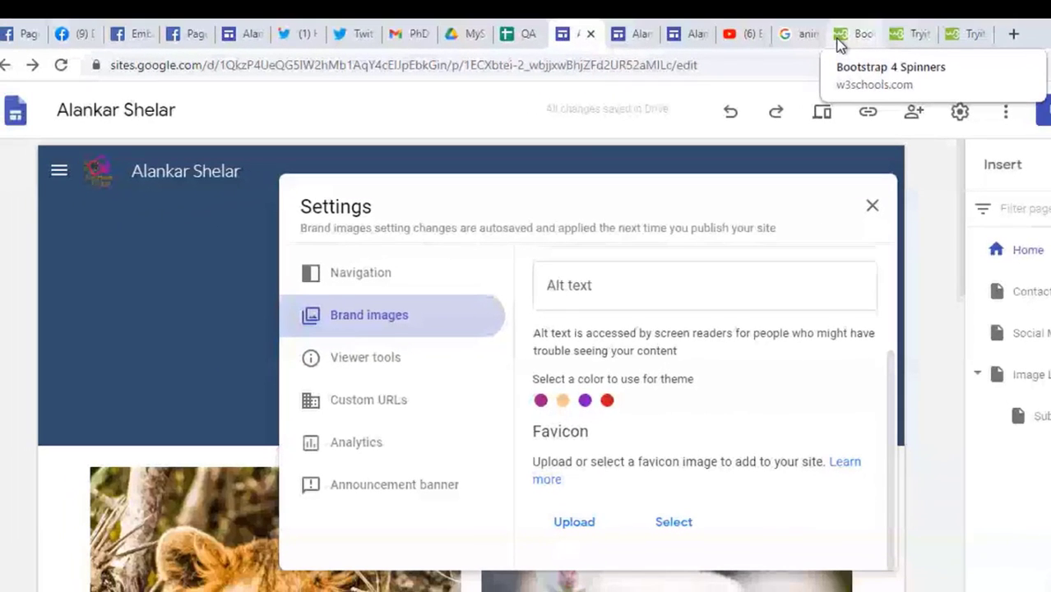
click(577, 526)
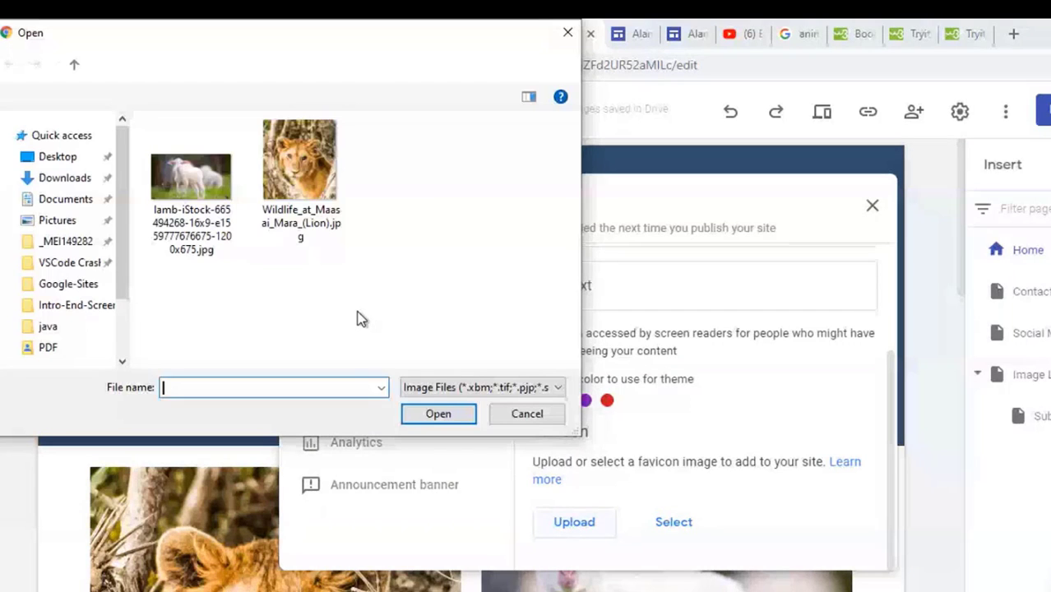
double_click(186, 276)
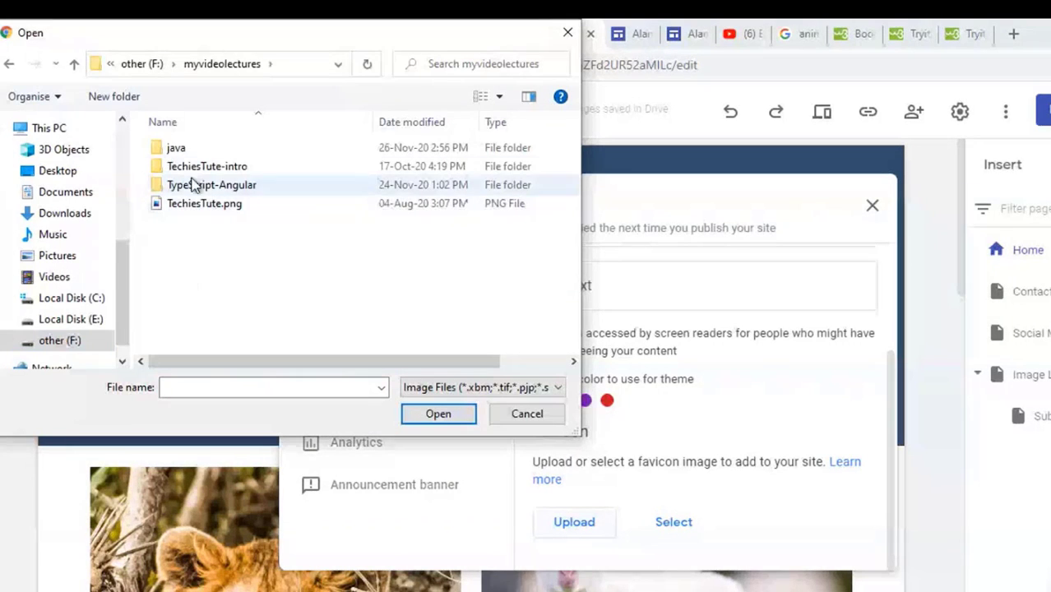
click(196, 211)
click(429, 415)
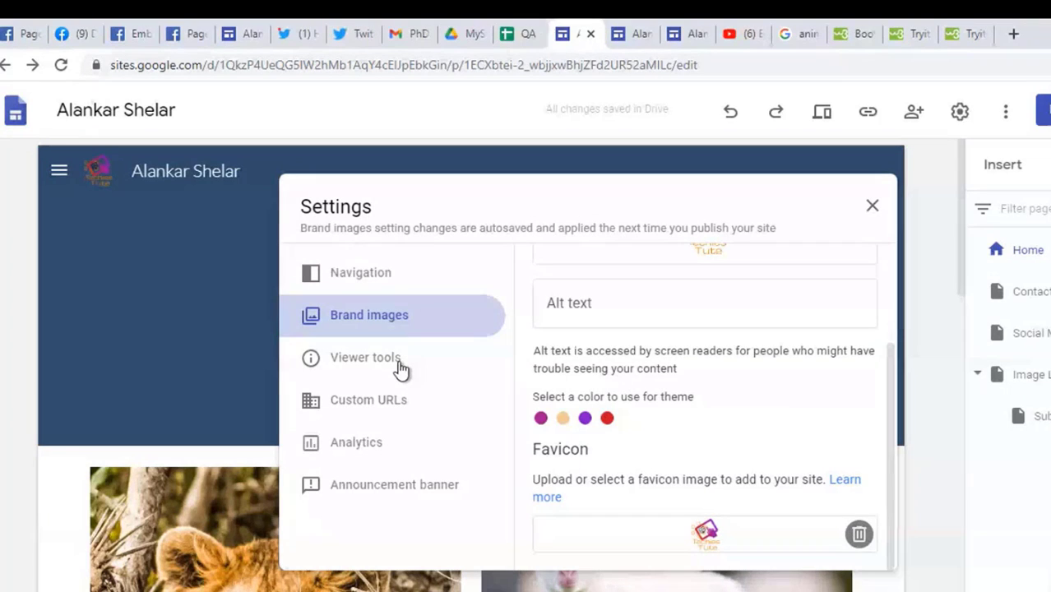
scroll(724, 385, up, 2)
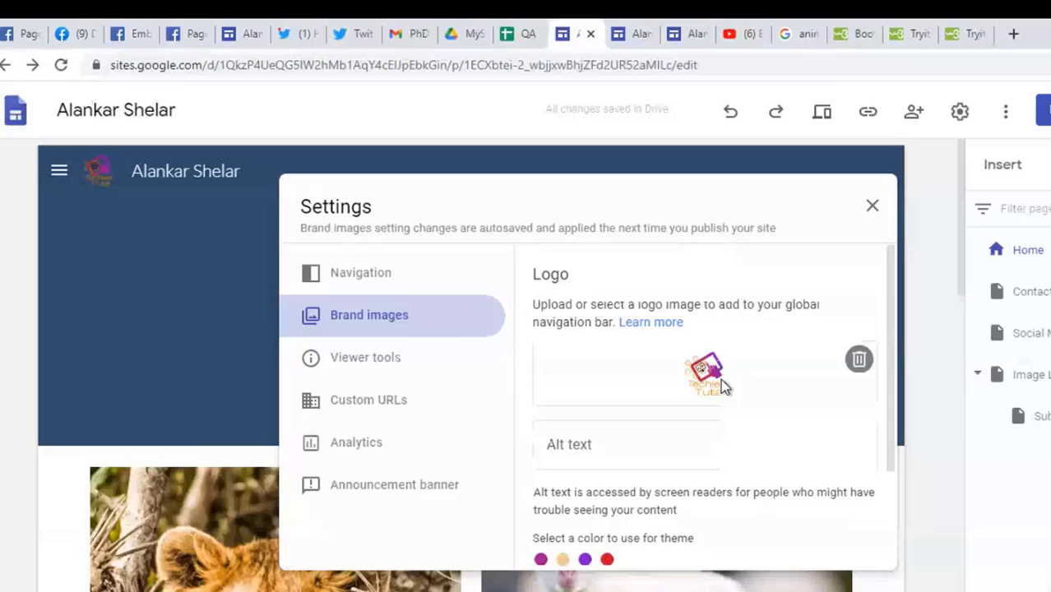
Step: Uncheck 'Editors must review changes before publishing', save, and view the published site
click(871, 212)
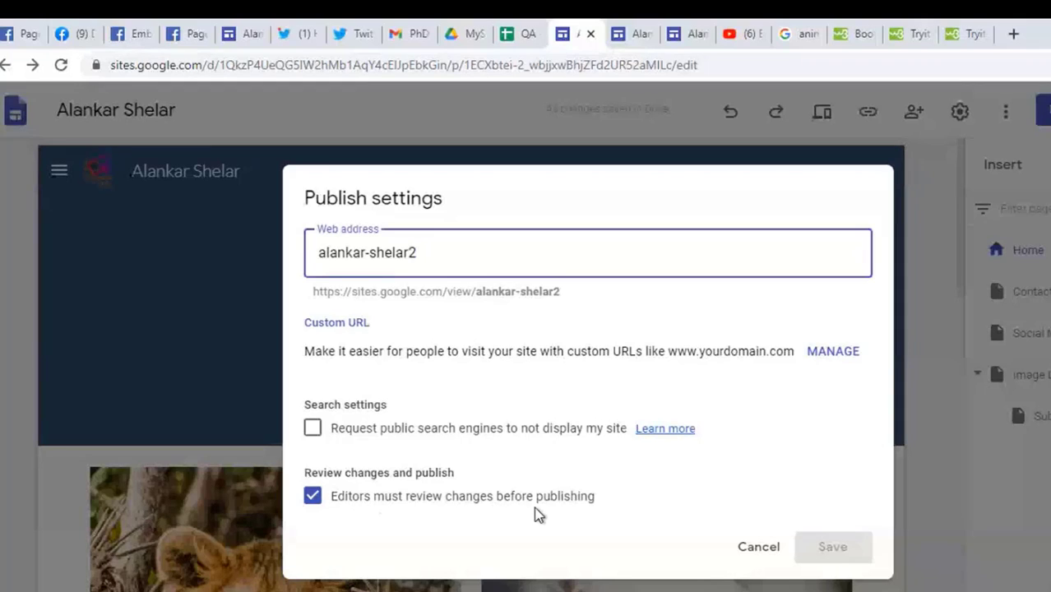
click(313, 499)
click(832, 547)
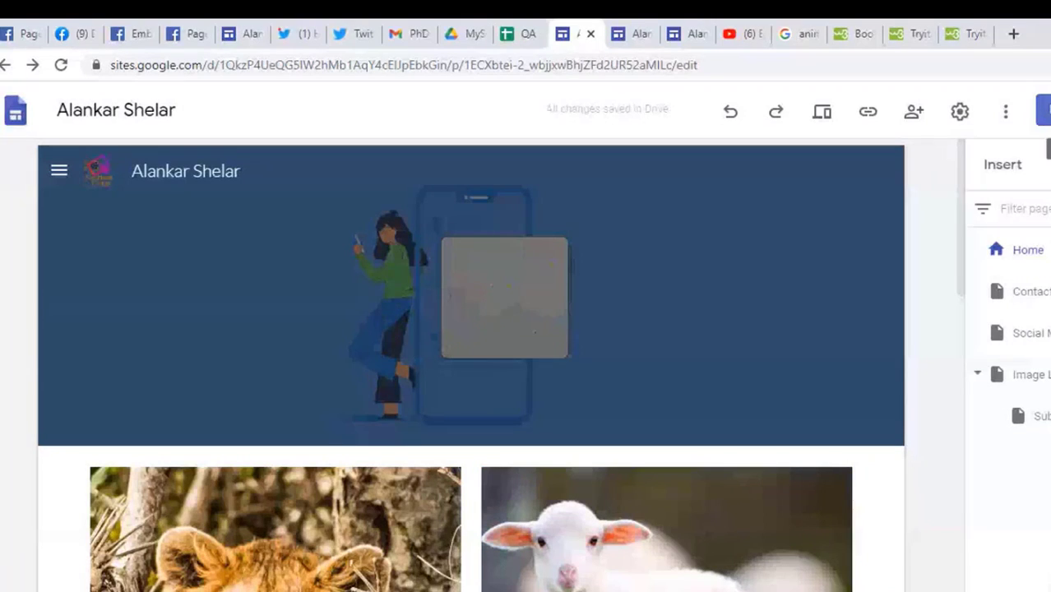
click(1043, 111)
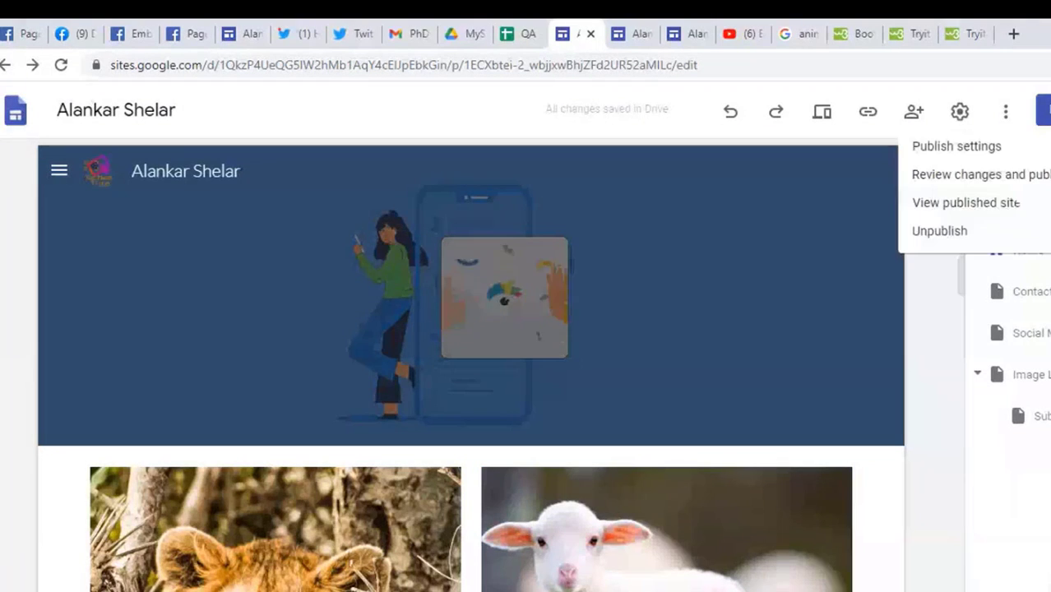
click(946, 207)
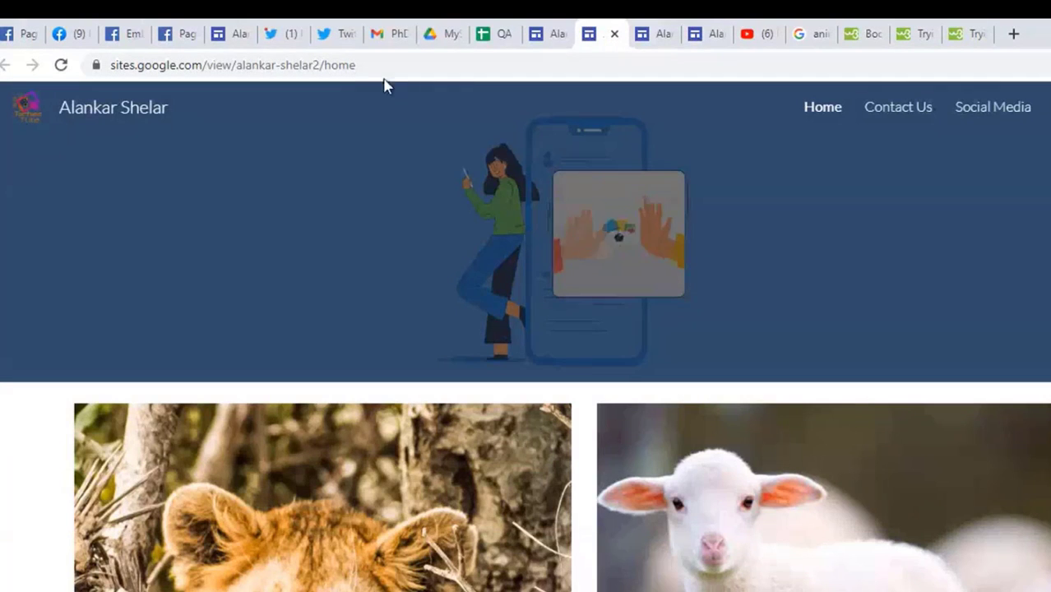
click(390, 69)
key(Return)
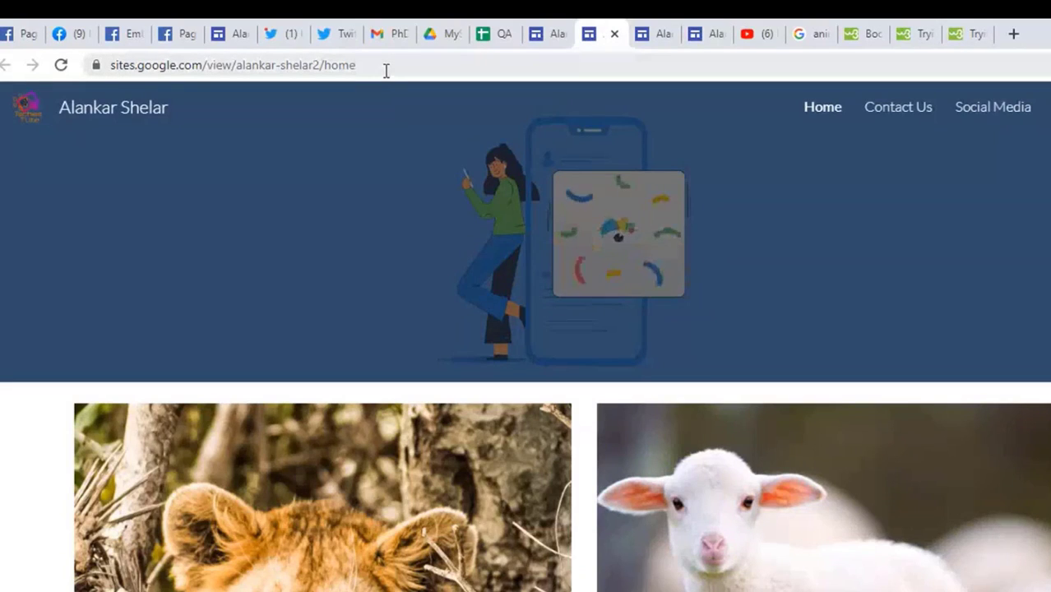
key(F5)
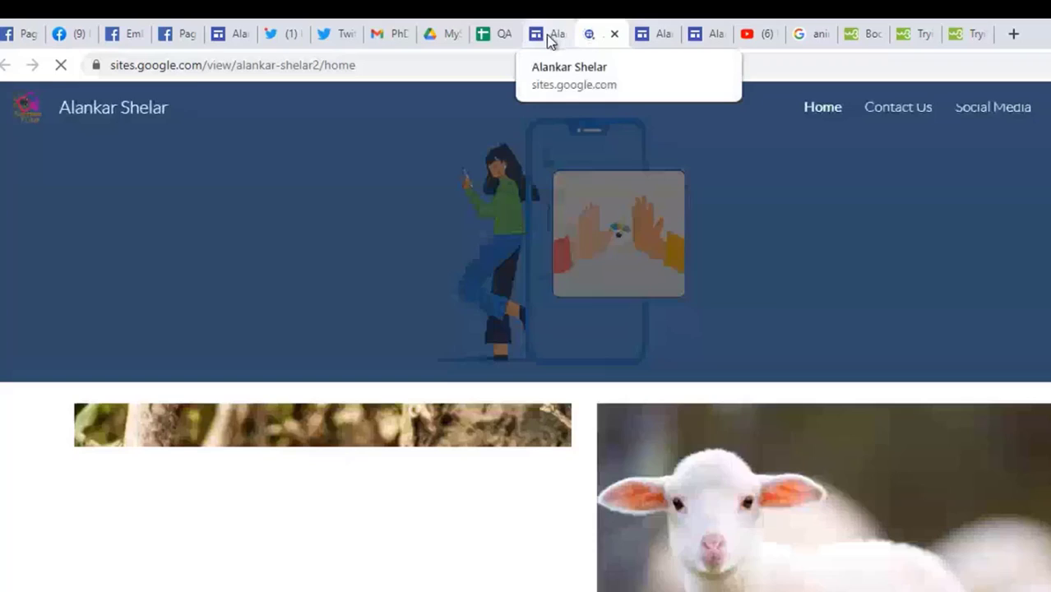
click(547, 38)
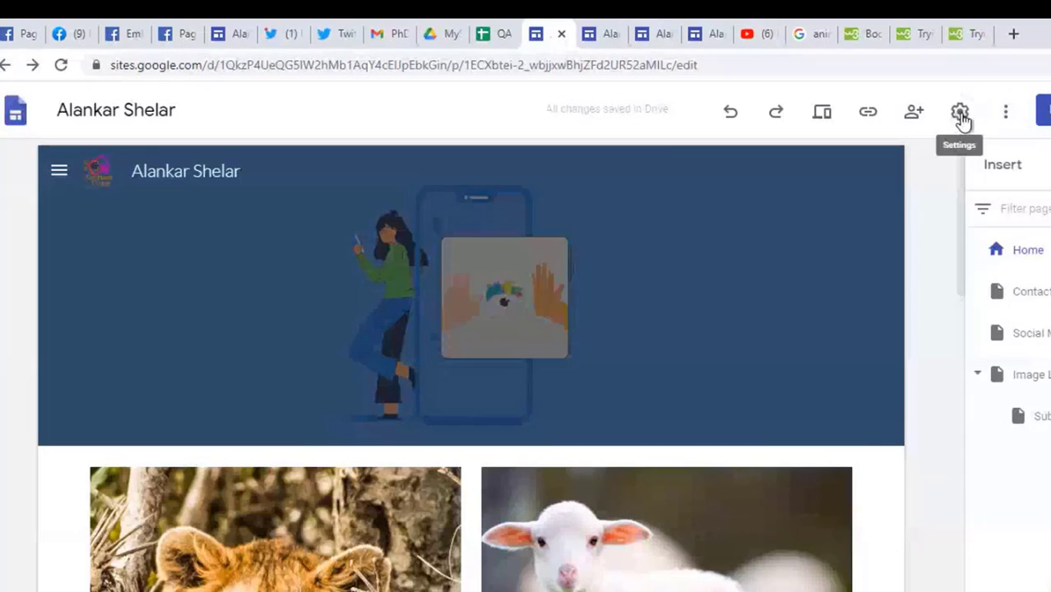
click(960, 115)
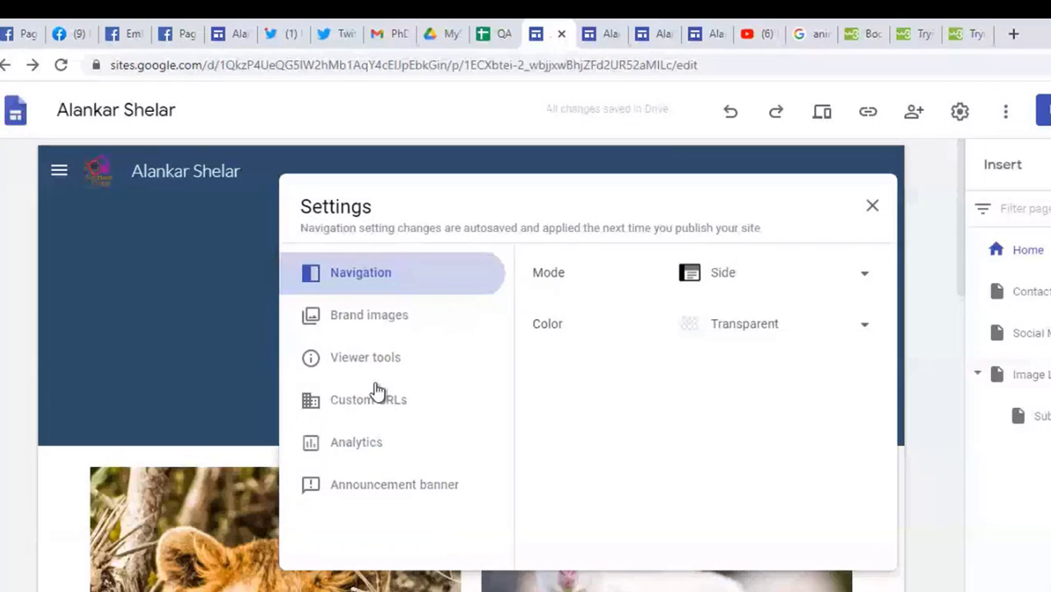
click(387, 317)
scroll(718, 536, down, 2)
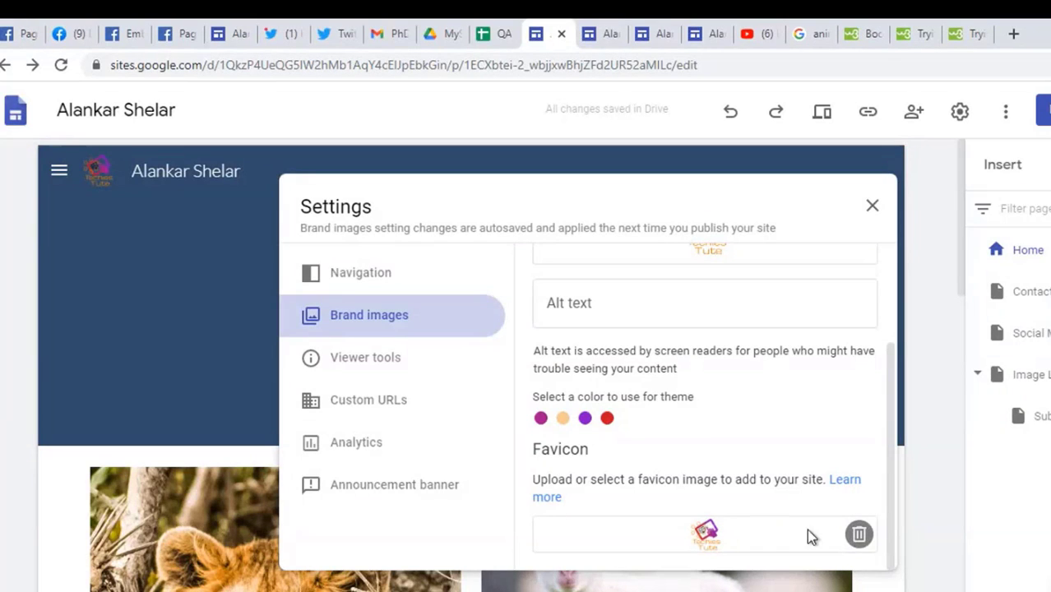
click(593, 34)
click(502, 71)
key(ctrl+c)
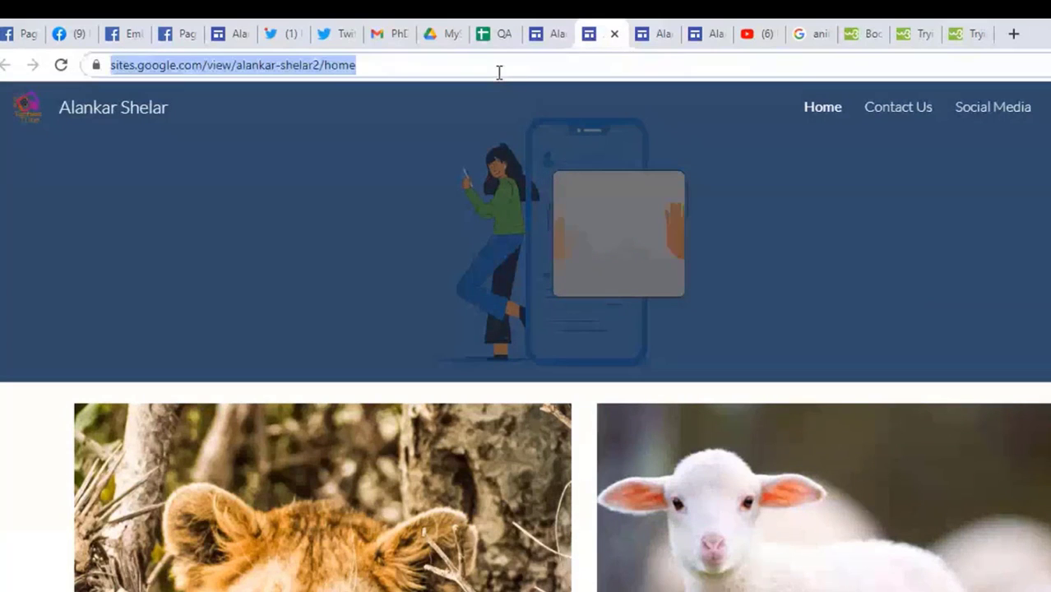
Step: Load the copied published-site URL in a new incognito window
click(1049, 64)
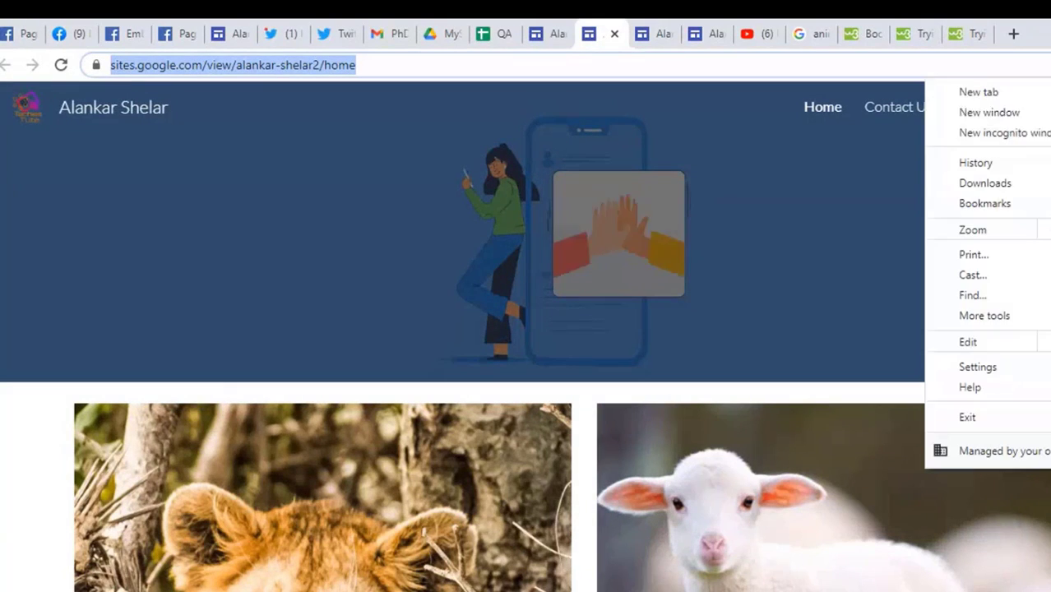
click(1029, 130)
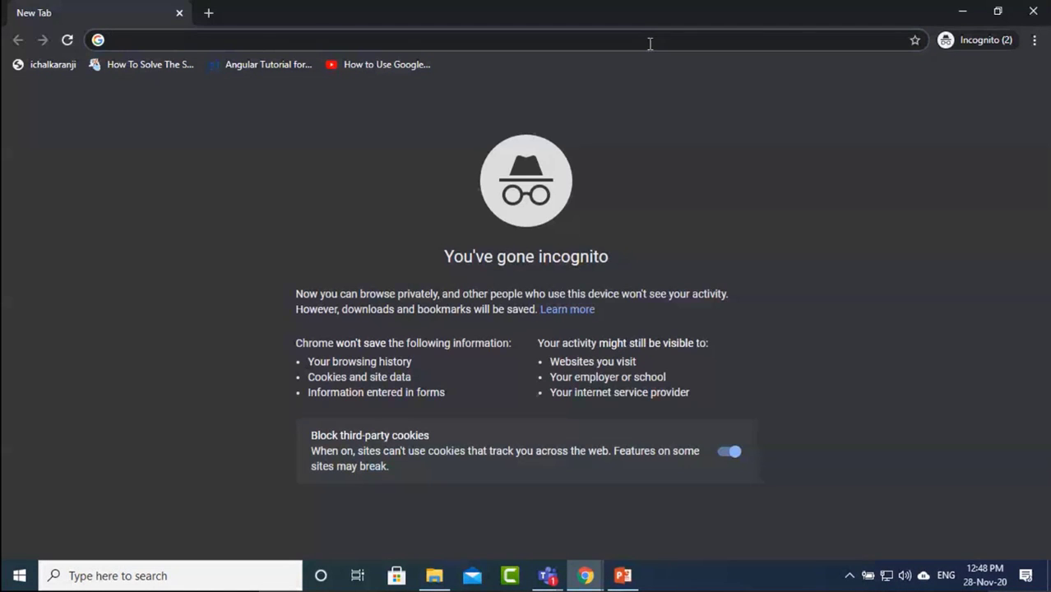
key(ctrl+v)
key(Return)
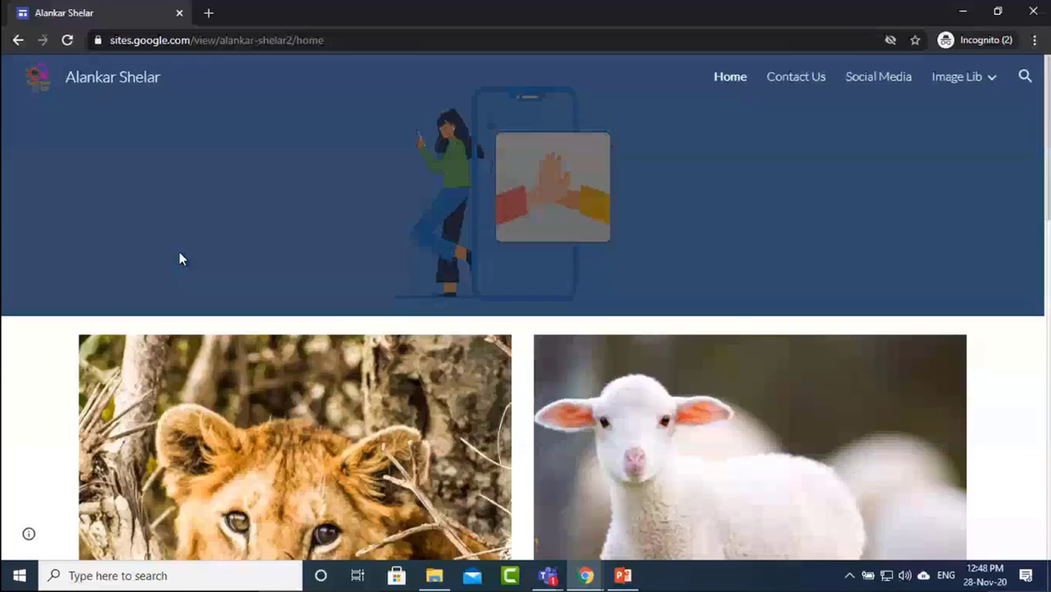
click(801, 76)
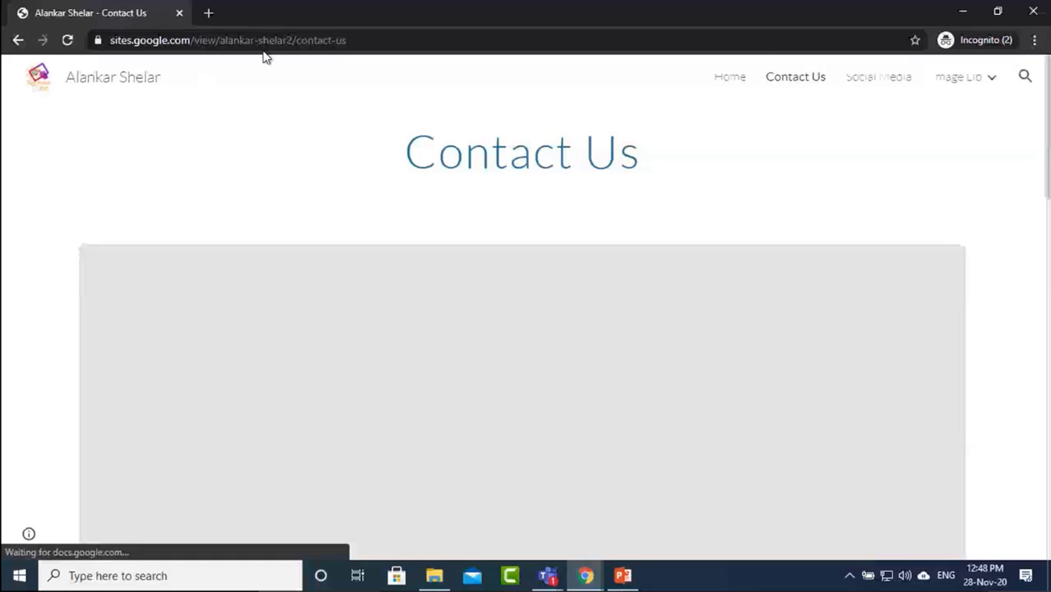
drag(271, 40, 104, 49)
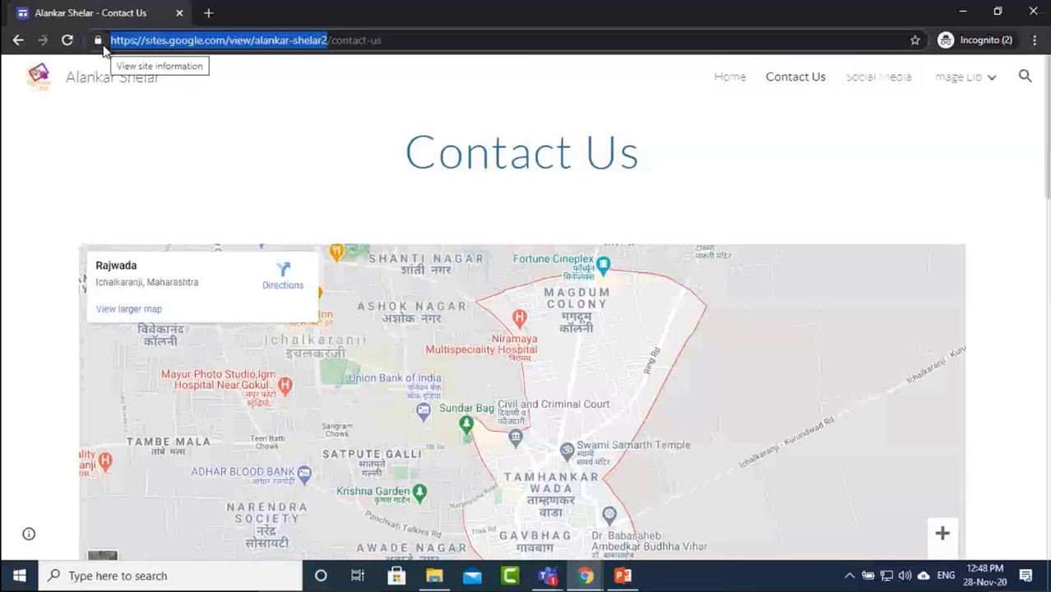
click(731, 79)
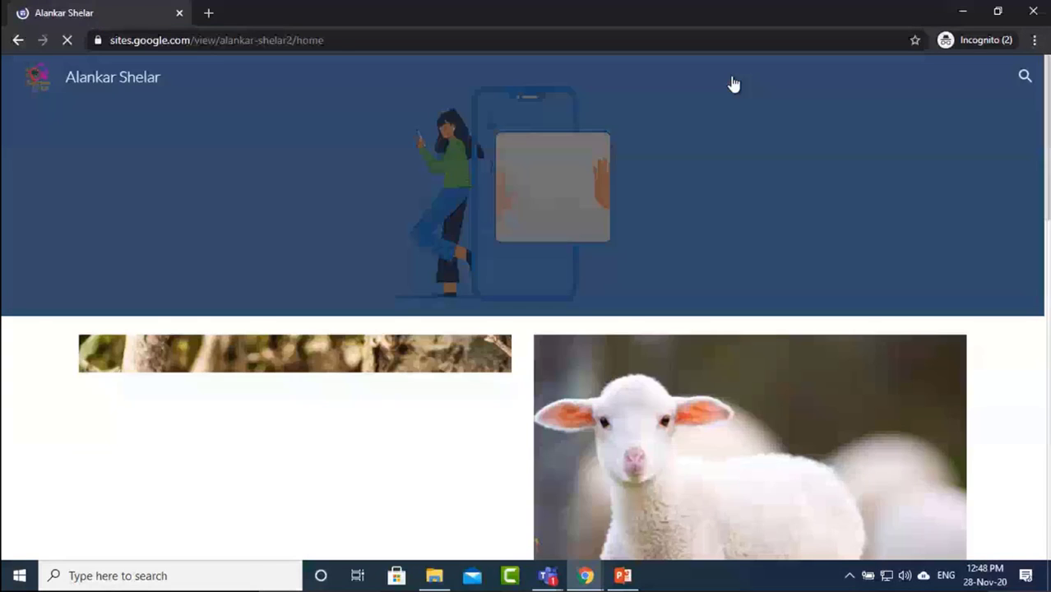
click(795, 80)
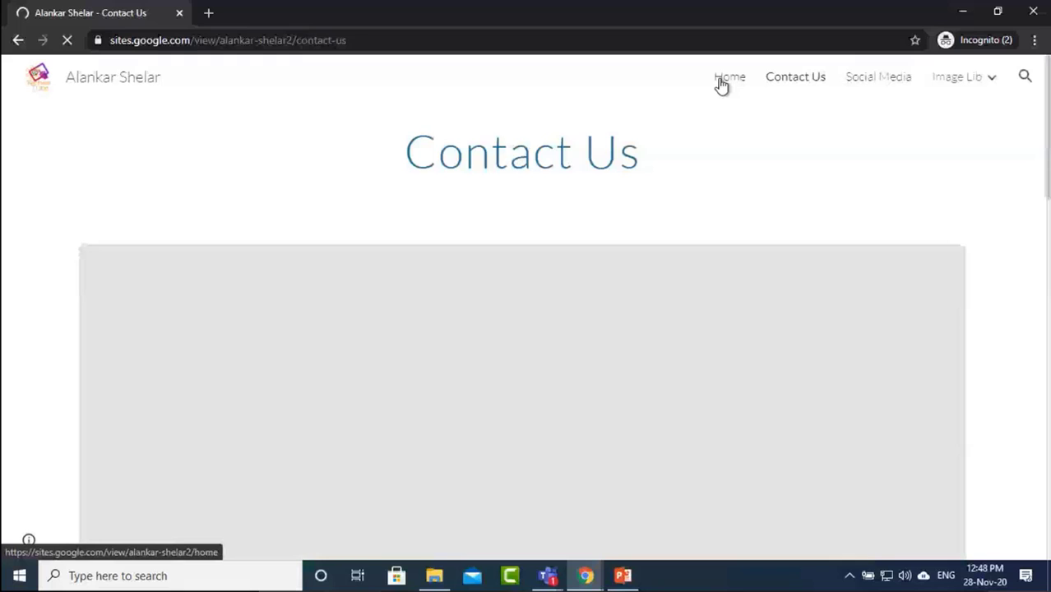
click(720, 80)
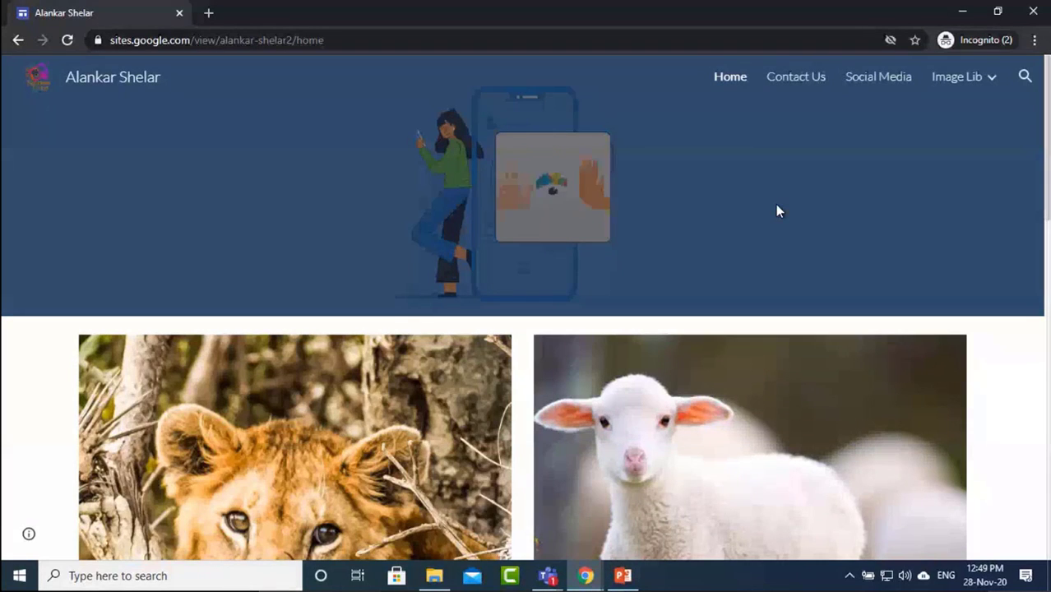
Step: Present slide 12, 'The disadvantages of Google Sites', full screen in PowerPoint
click(629, 584)
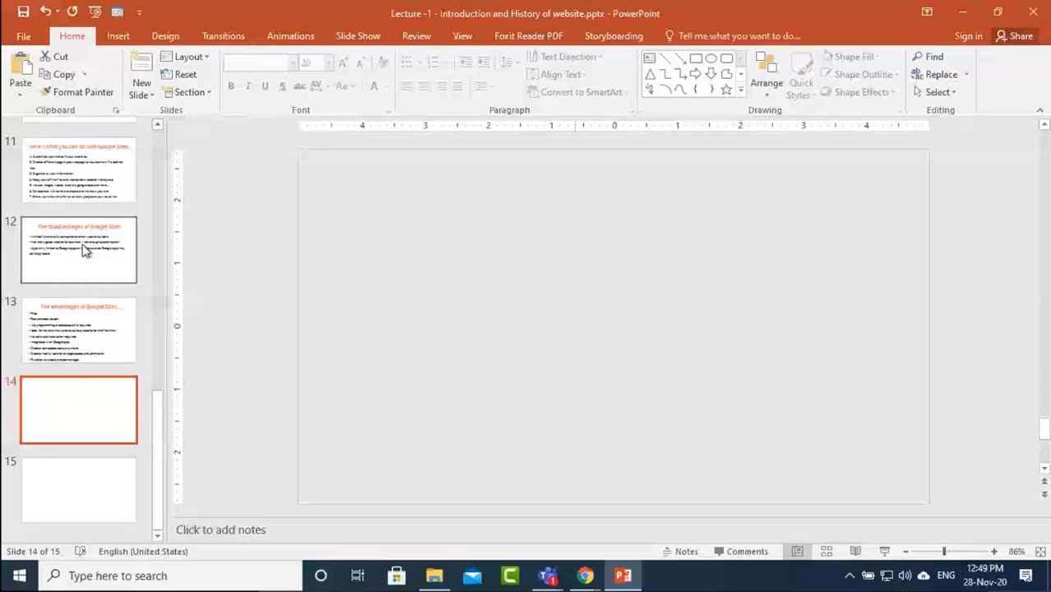
click(85, 251)
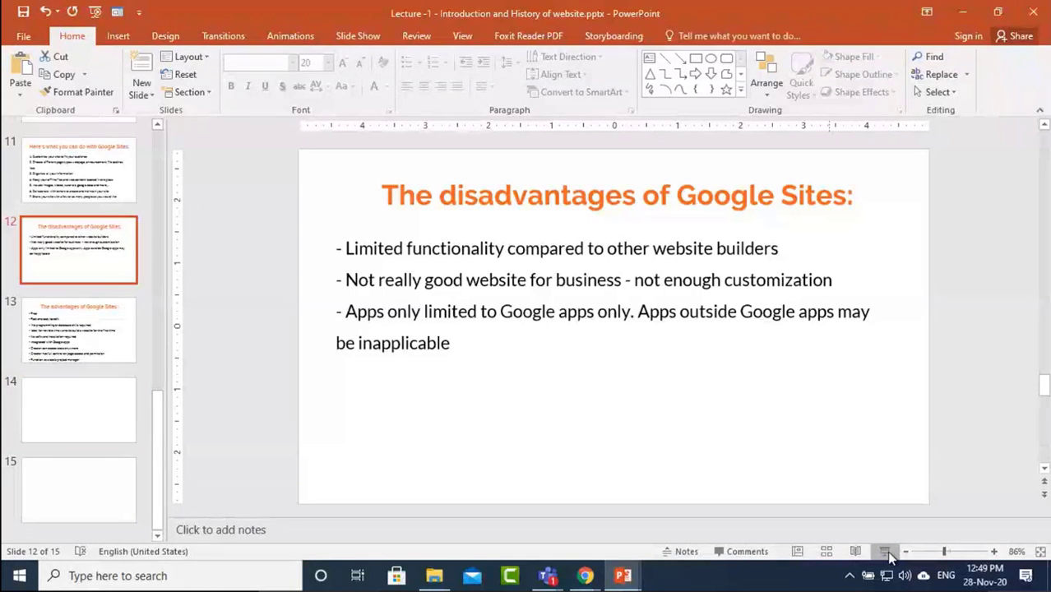
click(885, 552)
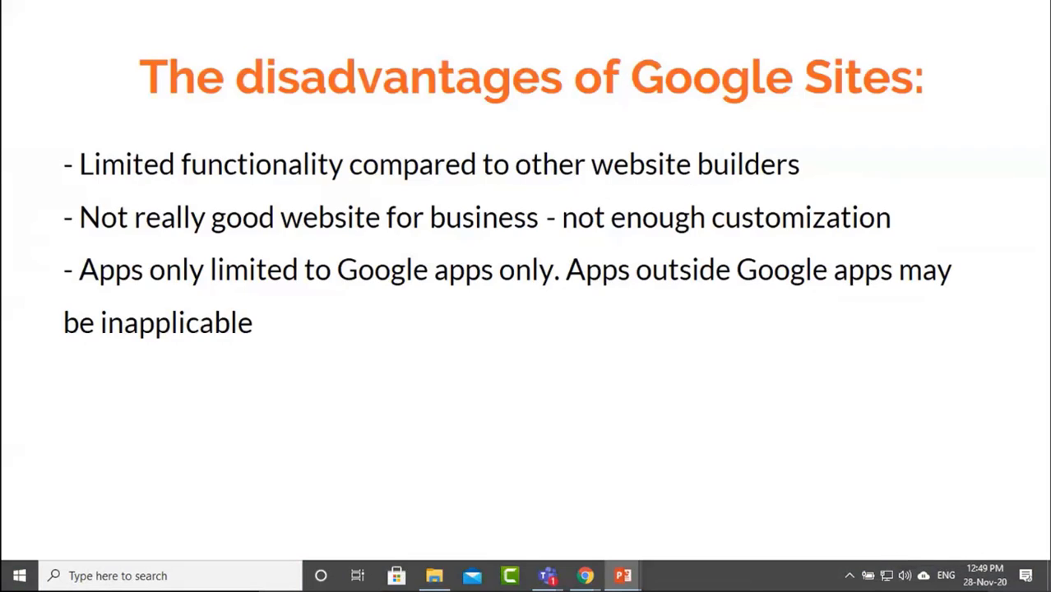